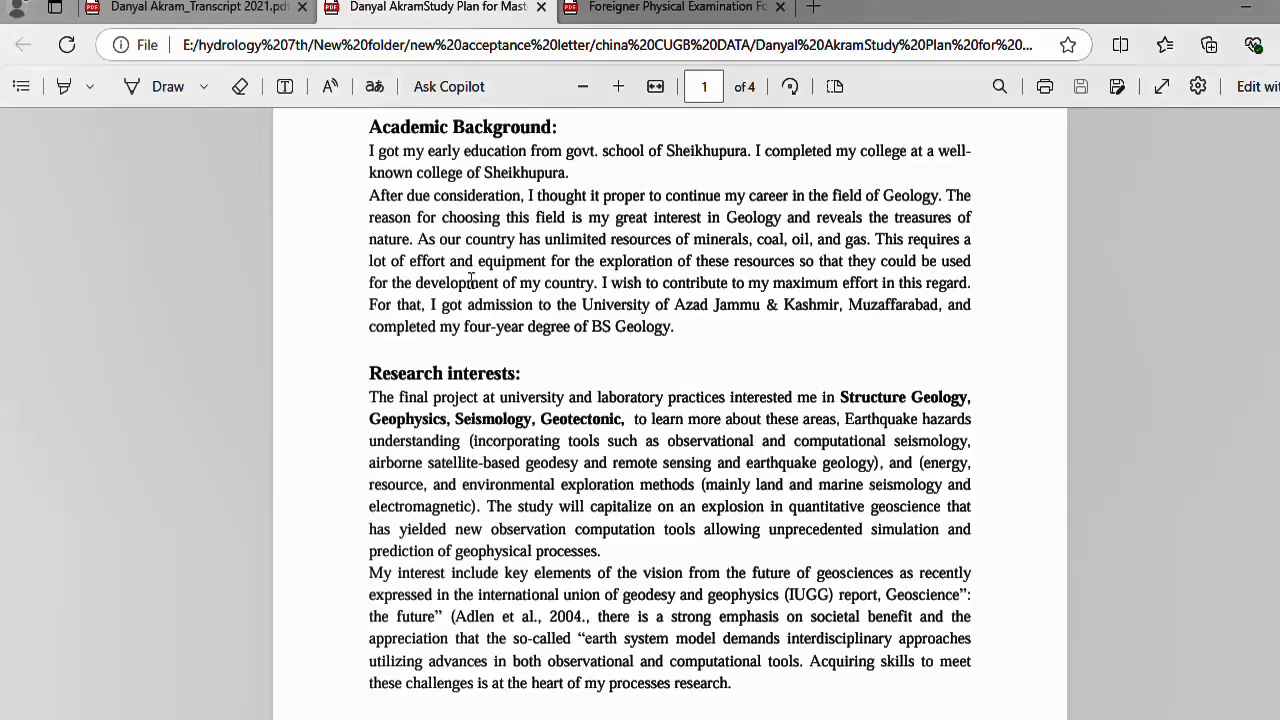
scroll(433, 362, down, 3)
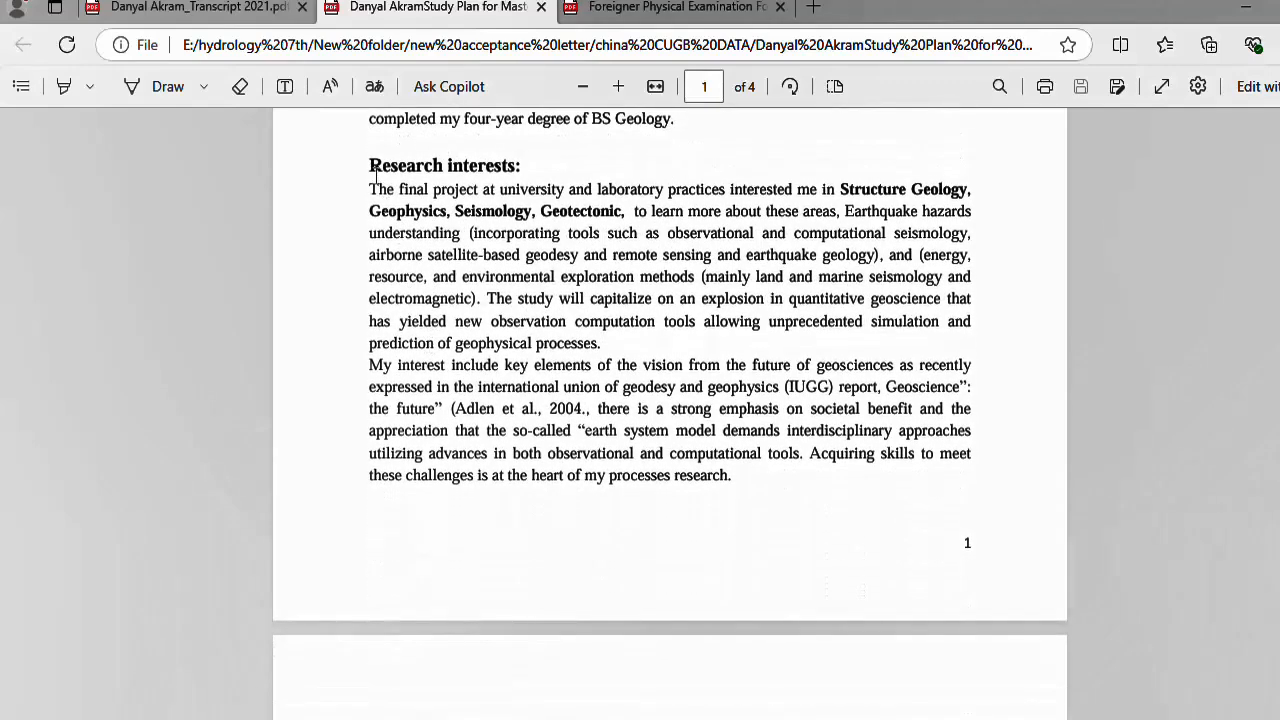
drag(374, 172, 820, 452)
scroll(516, 396, down, 3)
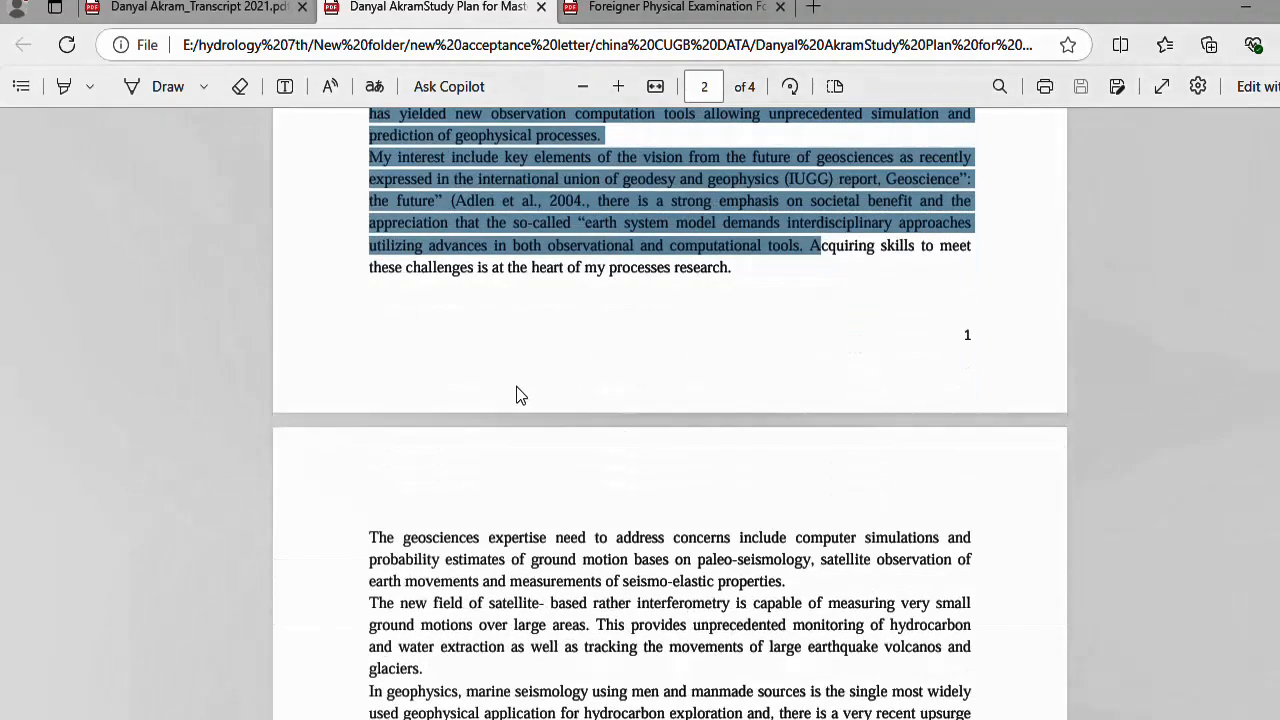
click(516, 396)
scroll(374, 491, down, 3)
drag(380, 329, 520, 440)
scroll(336, 446, down, 8)
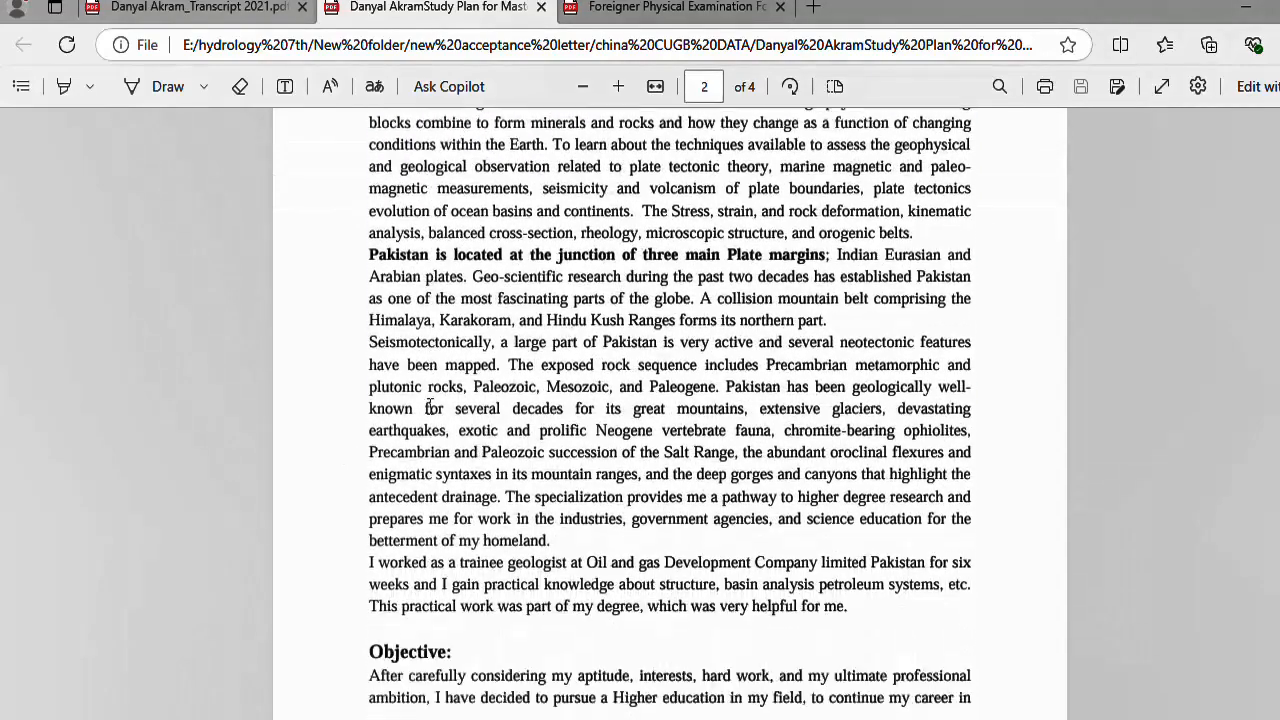
scroll(428, 407, down, 3)
drag(369, 482, 437, 488)
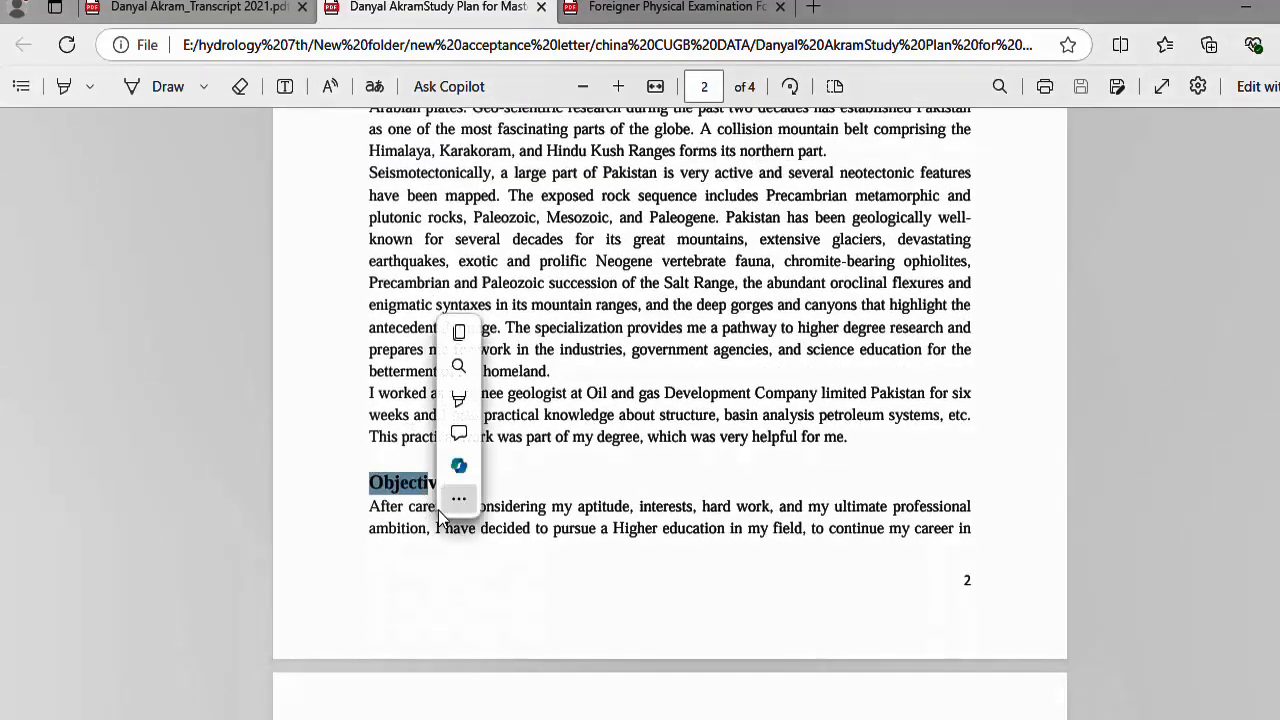
click(437, 515)
scroll(372, 516, down, 6)
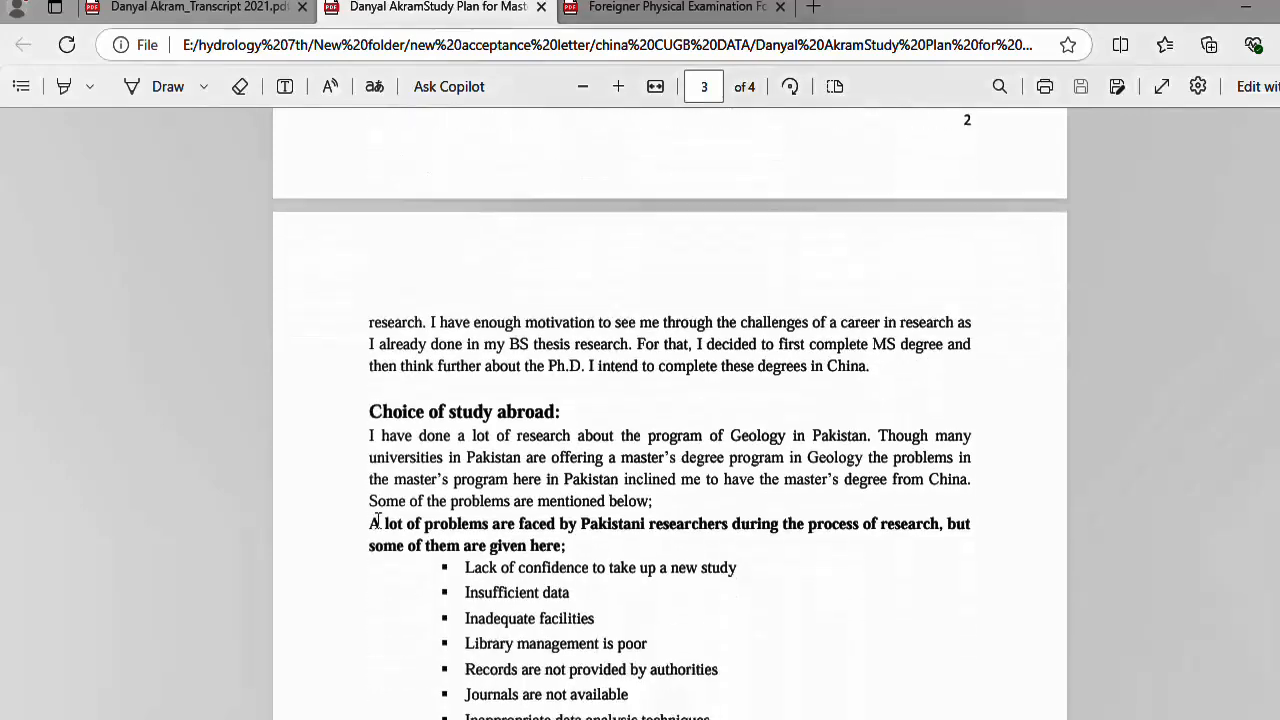
scroll(377, 522, down, 6)
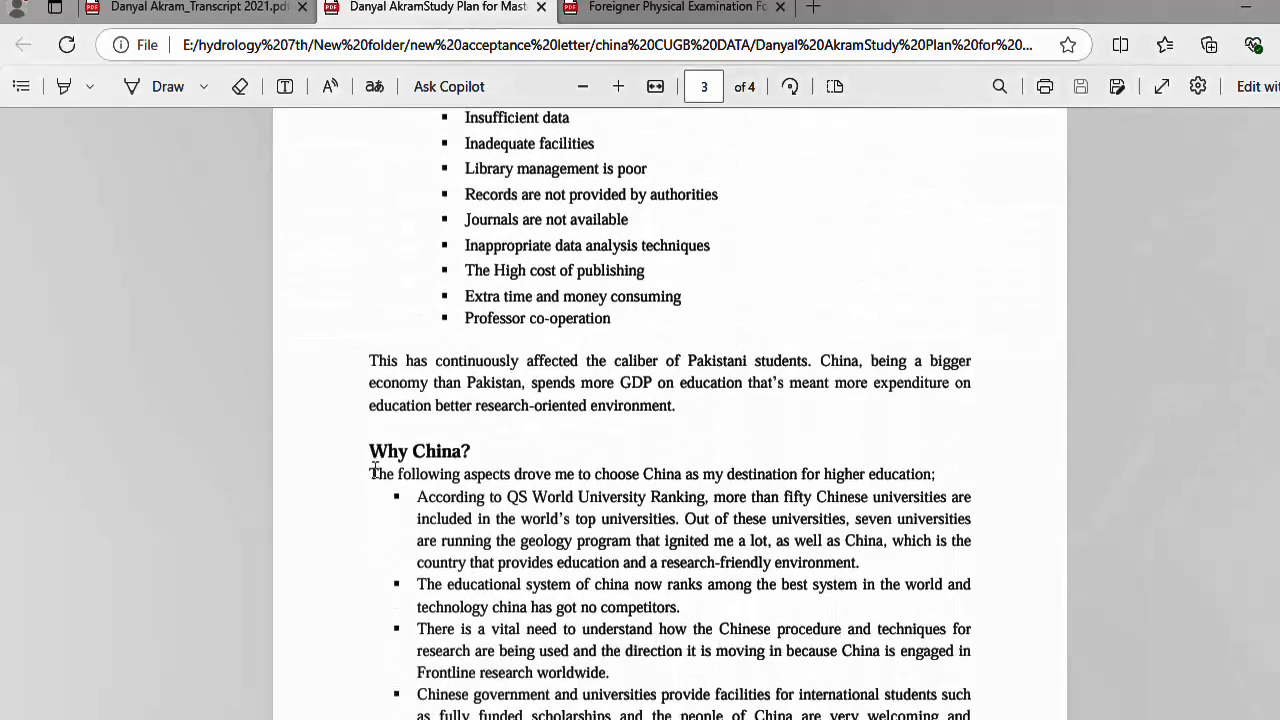
drag(370, 453, 544, 467)
click(358, 489)
scroll(458, 452, down, 9)
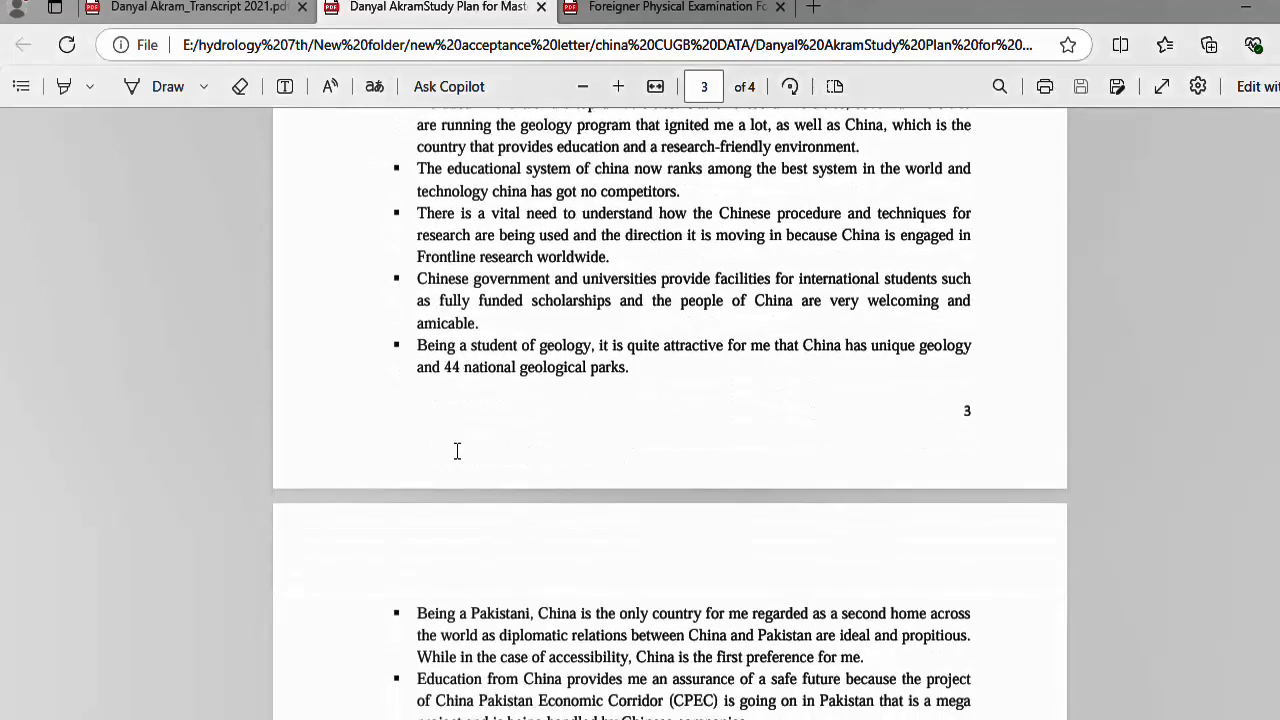
scroll(458, 452, down, 4)
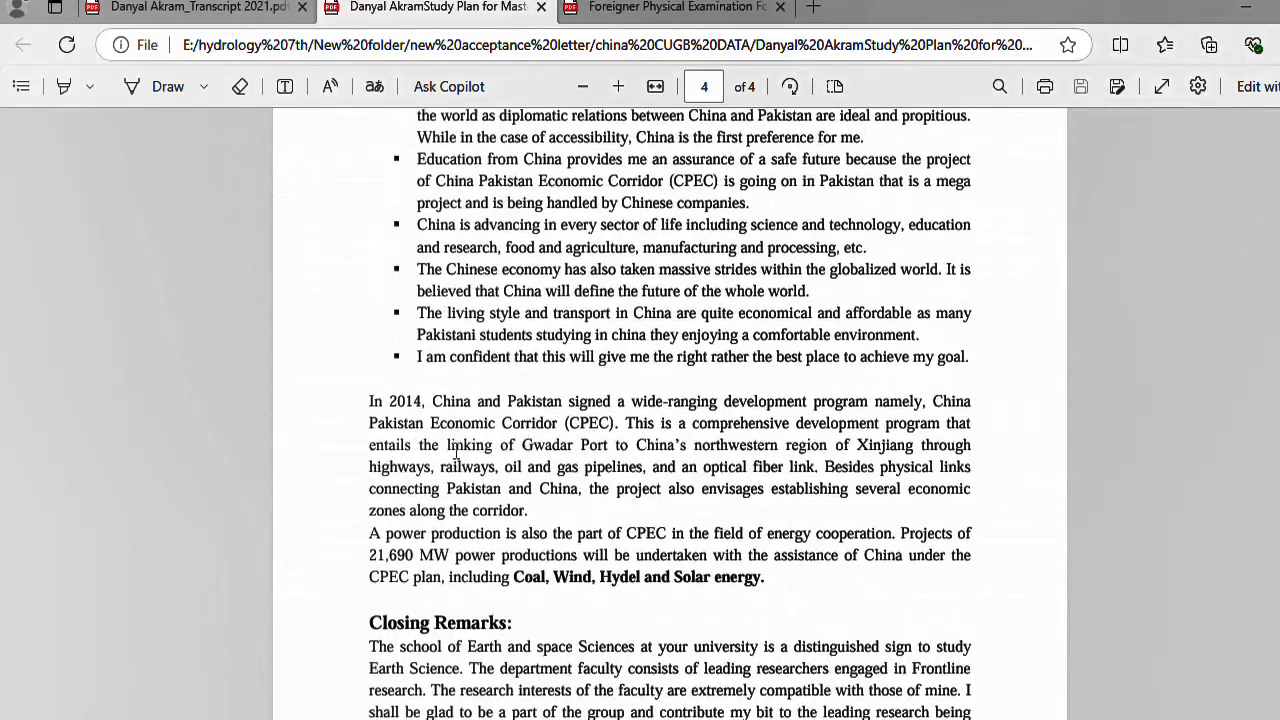
drag(700, 719, 400, 622)
click(482, 614)
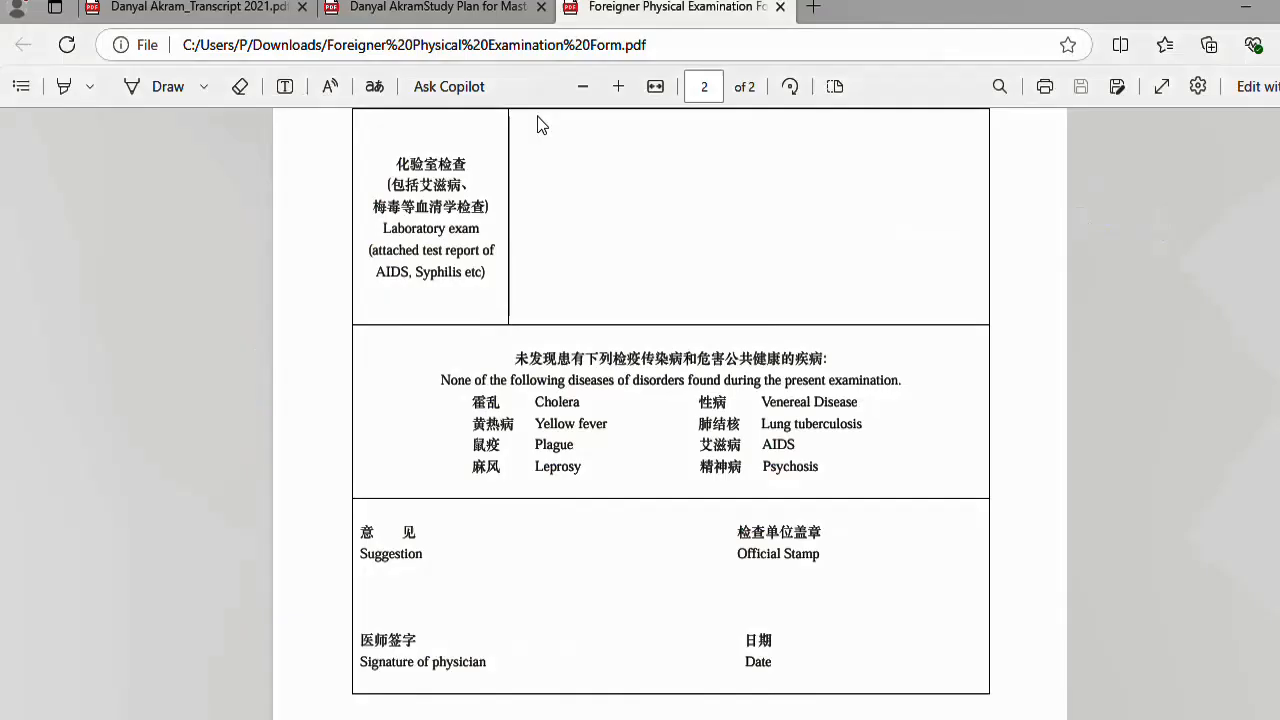
- Scroll the Foreigner Physical Examination Form PDF back up to its first page
scroll(537, 123, up, 15)
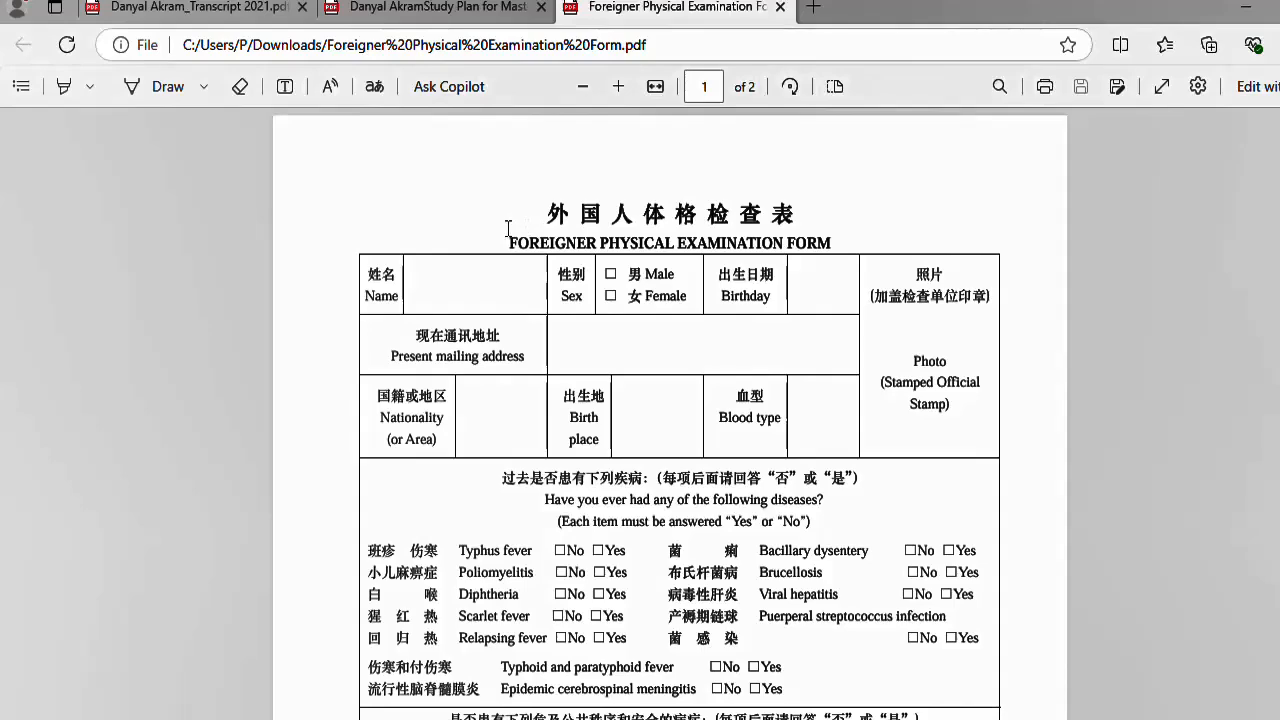
drag(511, 238, 868, 256)
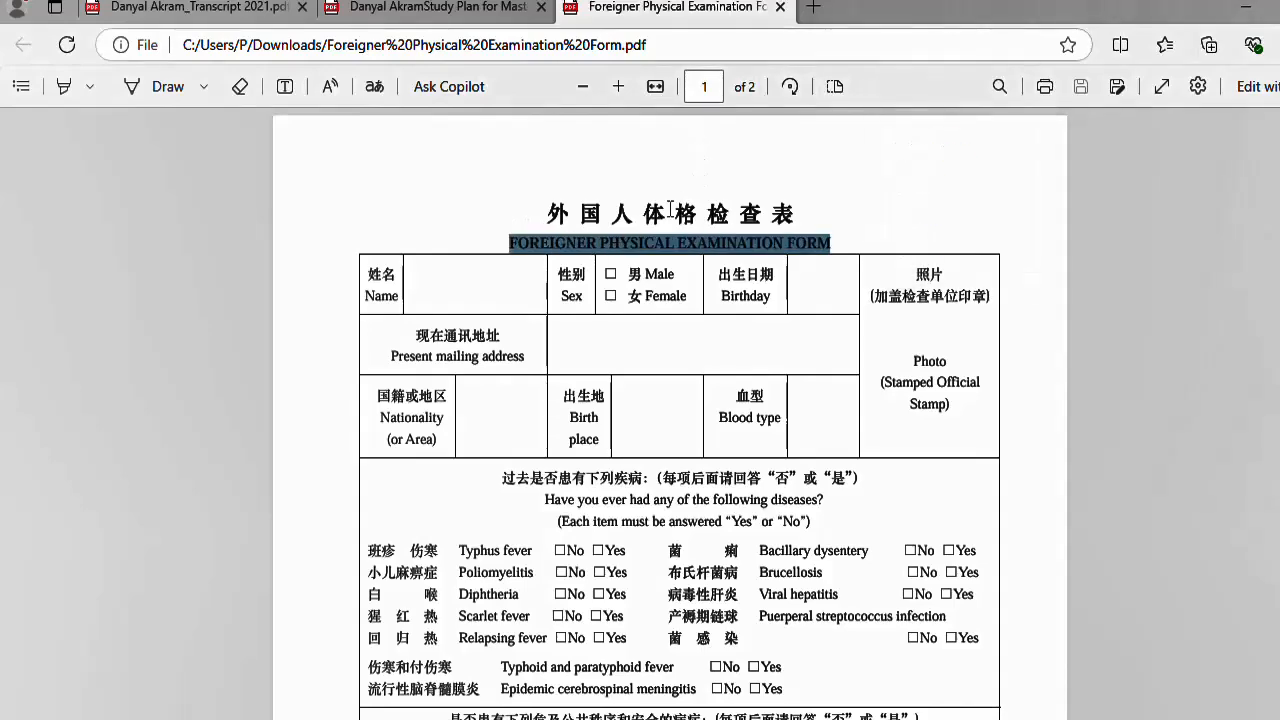
right_click(650, 243)
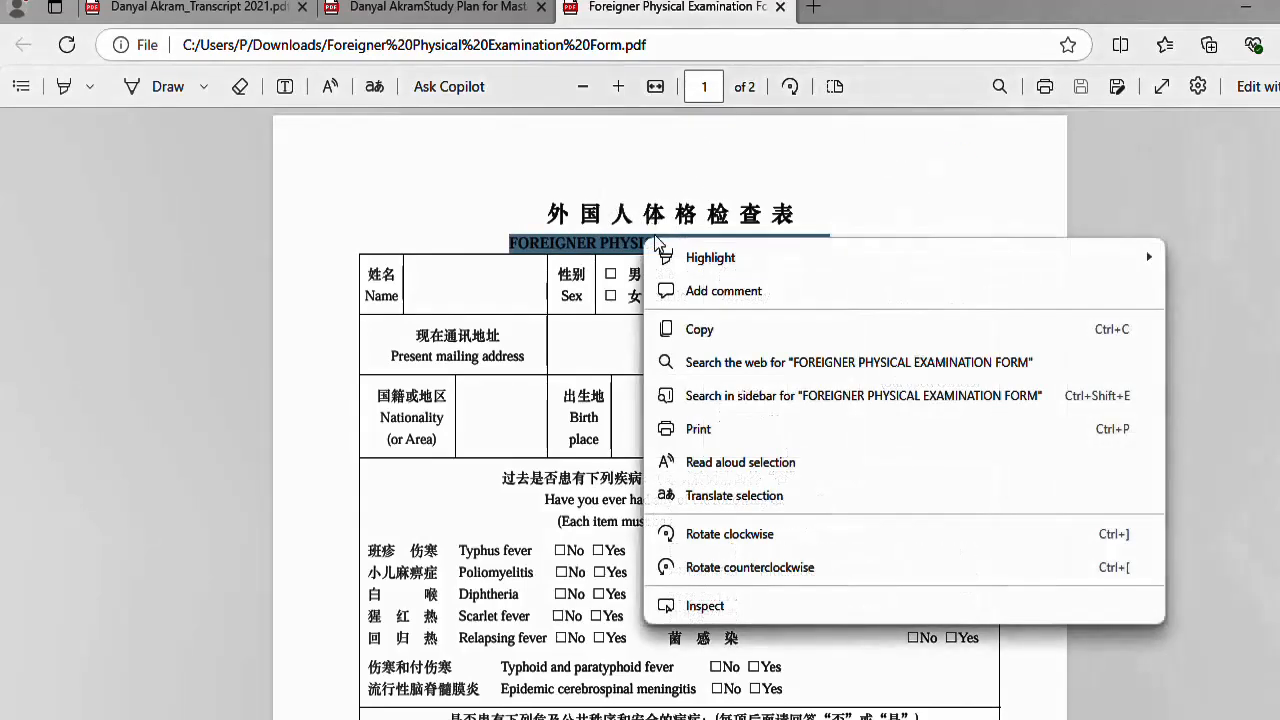
click(399, 292)
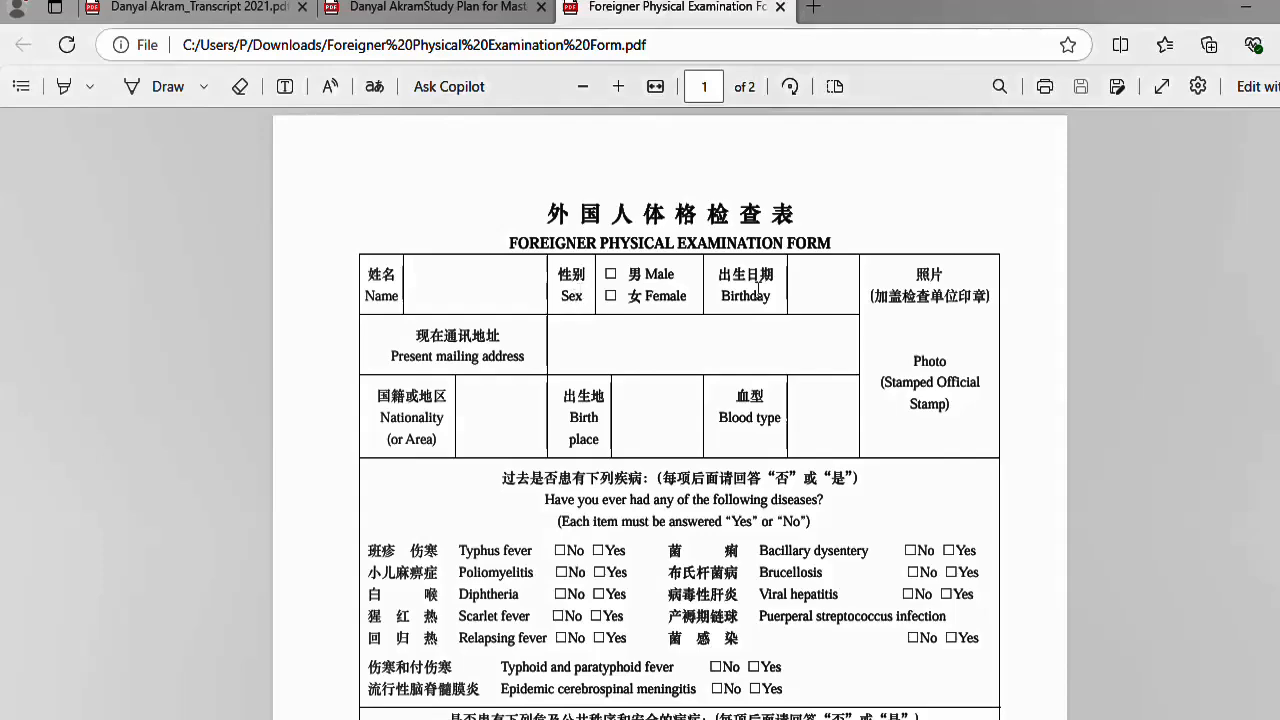
drag(869, 302, 982, 408)
click(909, 374)
drag(906, 378, 926, 400)
click(903, 393)
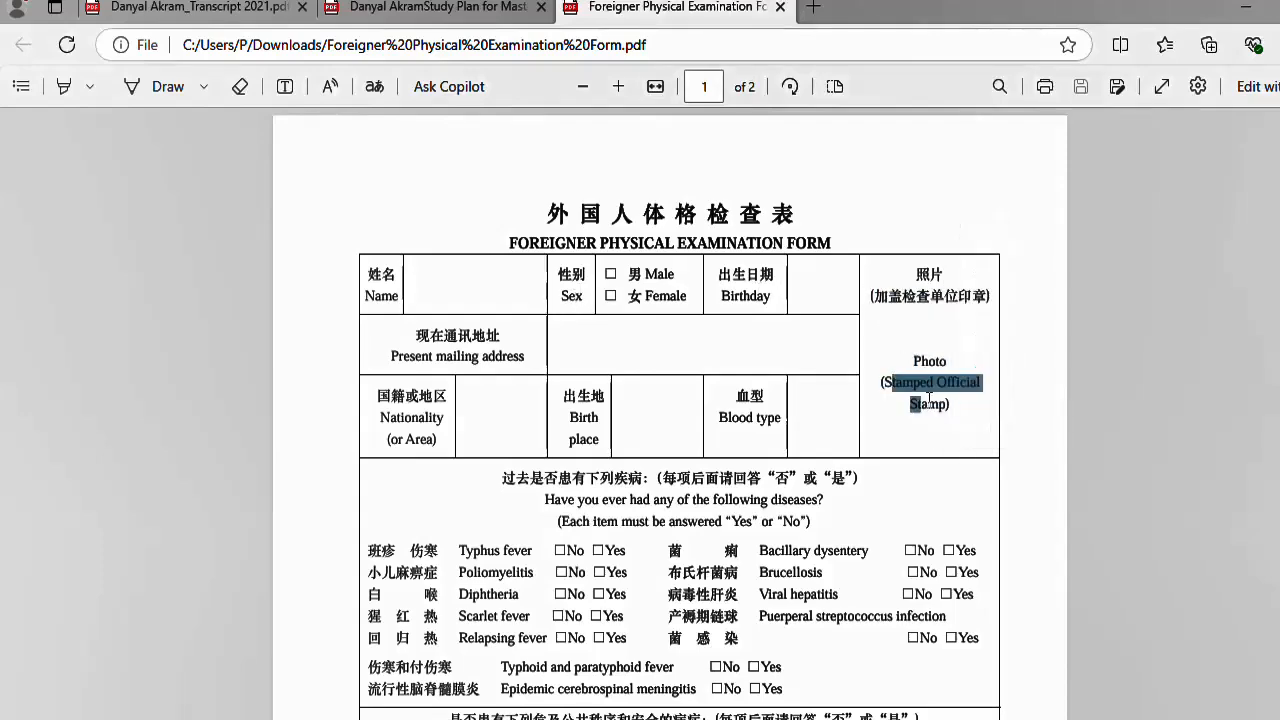
click(897, 399)
scroll(639, 390, down, 3)
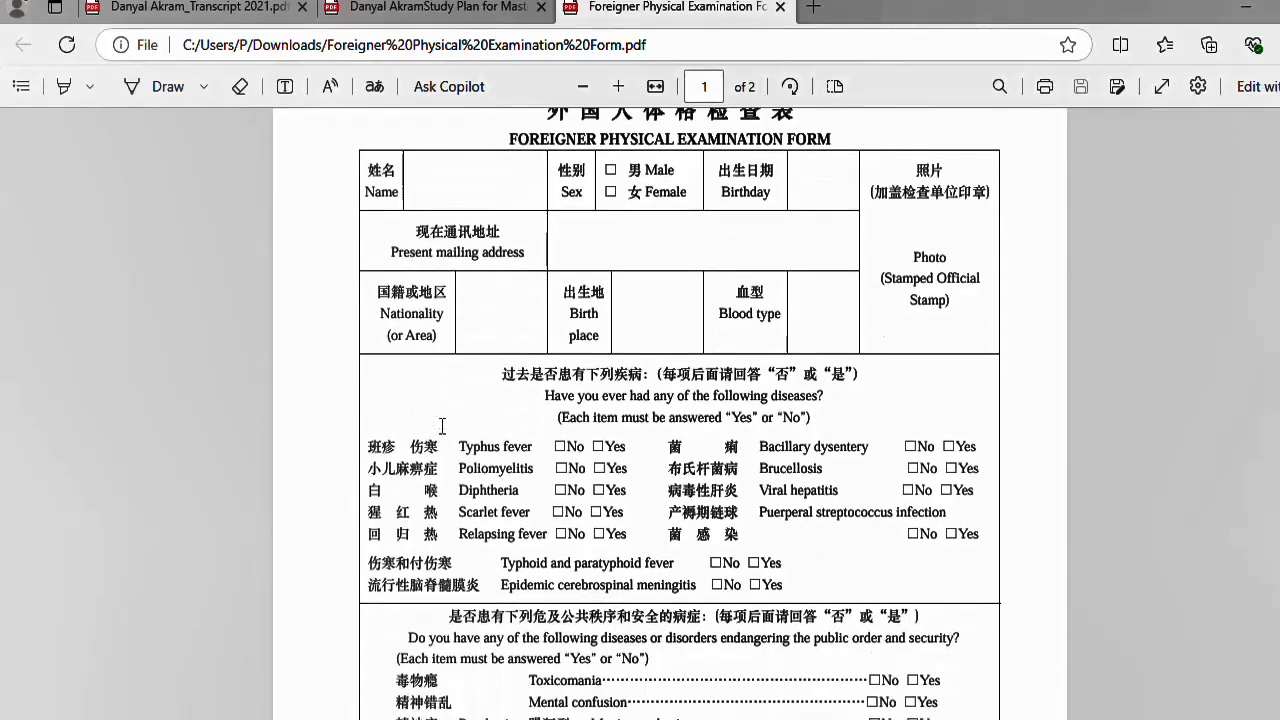
scroll(639, 390, down, 10)
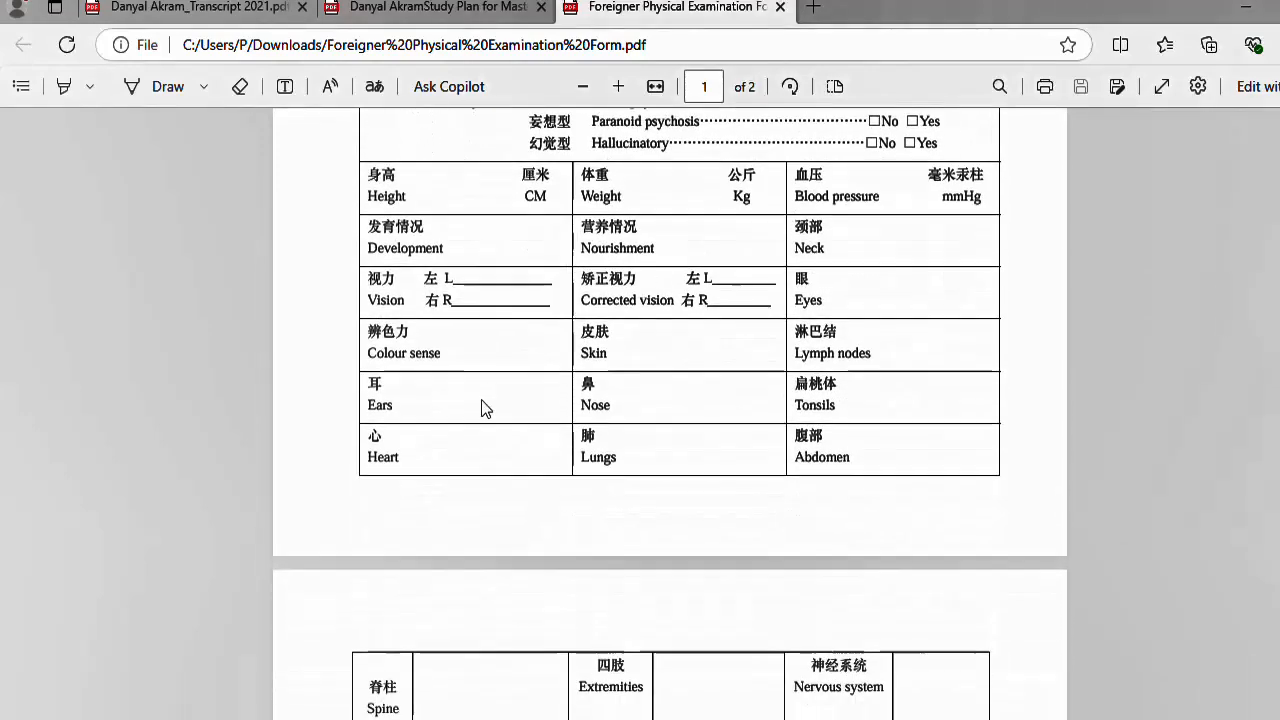
scroll(476, 412, down, 4)
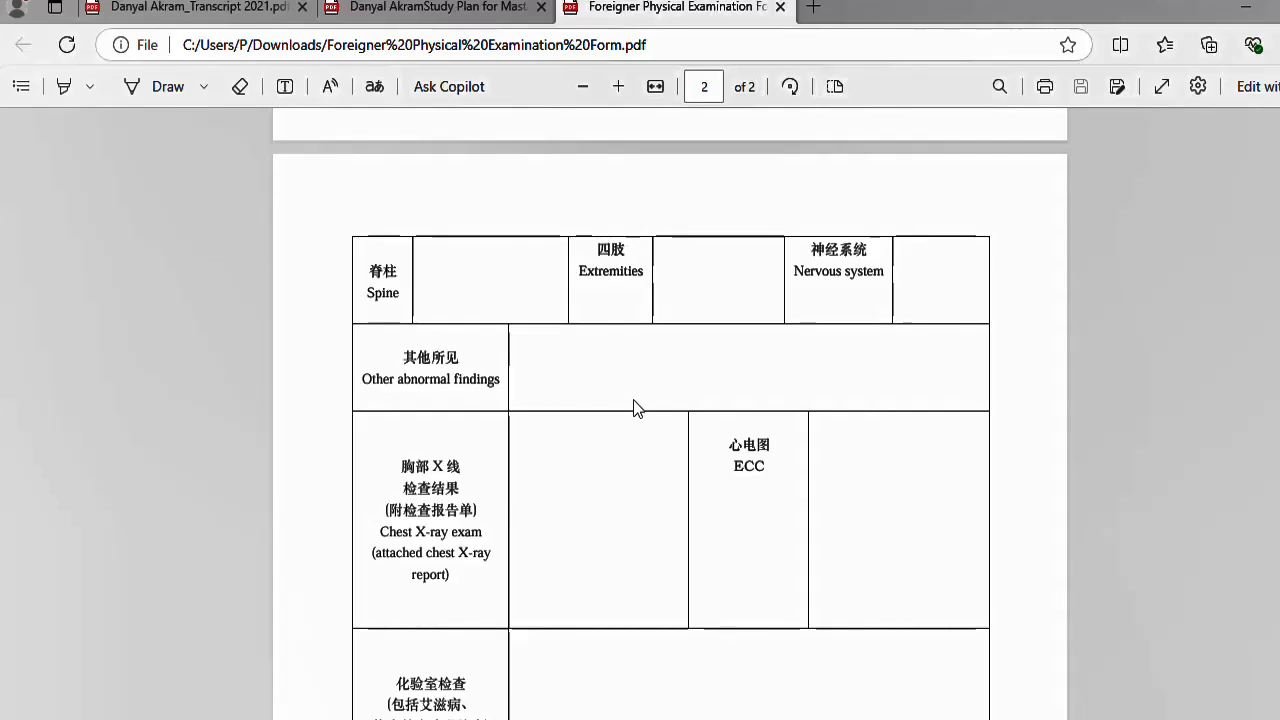
right_click(576, 352)
click(486, 356)
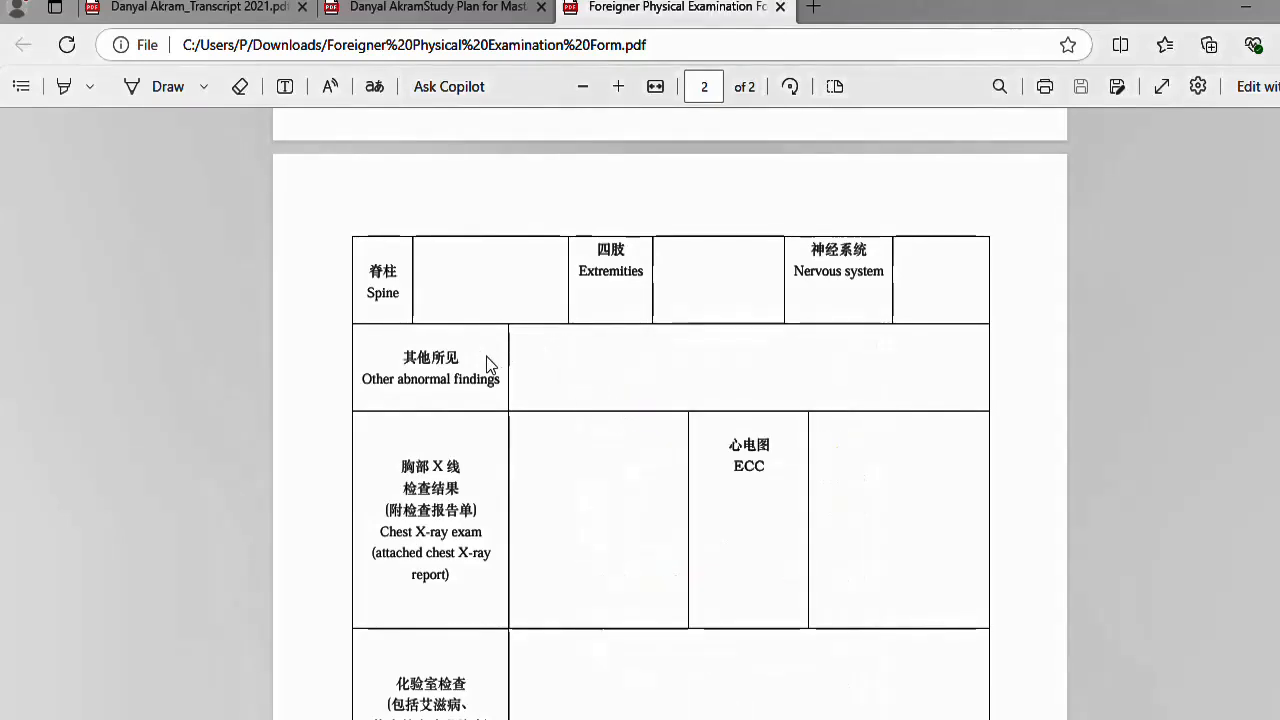
scroll(556, 522, down, 3)
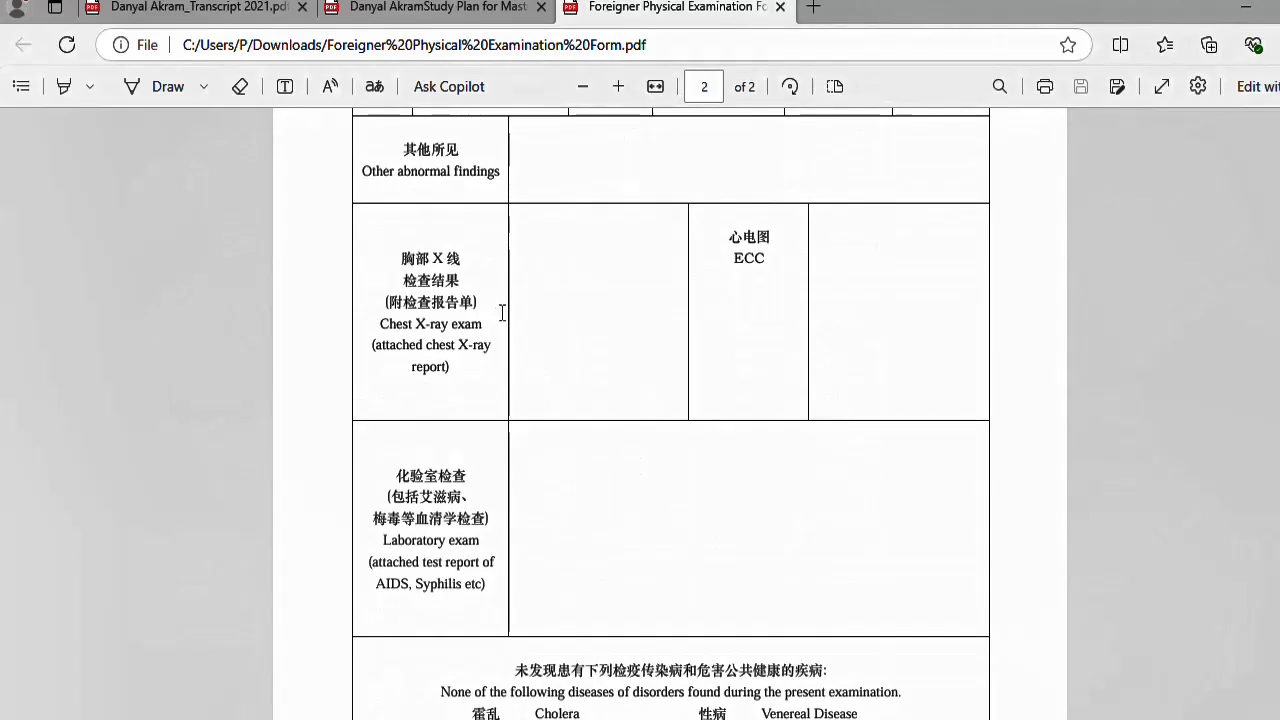
scroll(490, 380, down, 4)
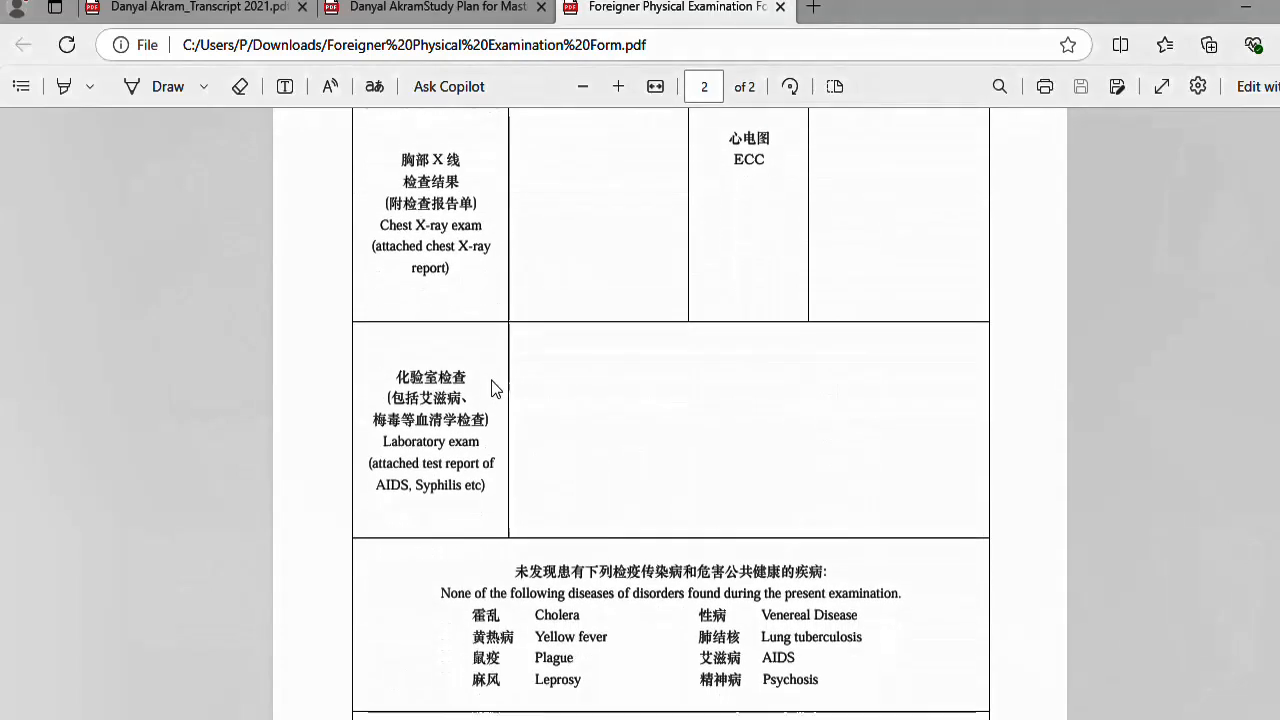
scroll(538, 400, down, 1)
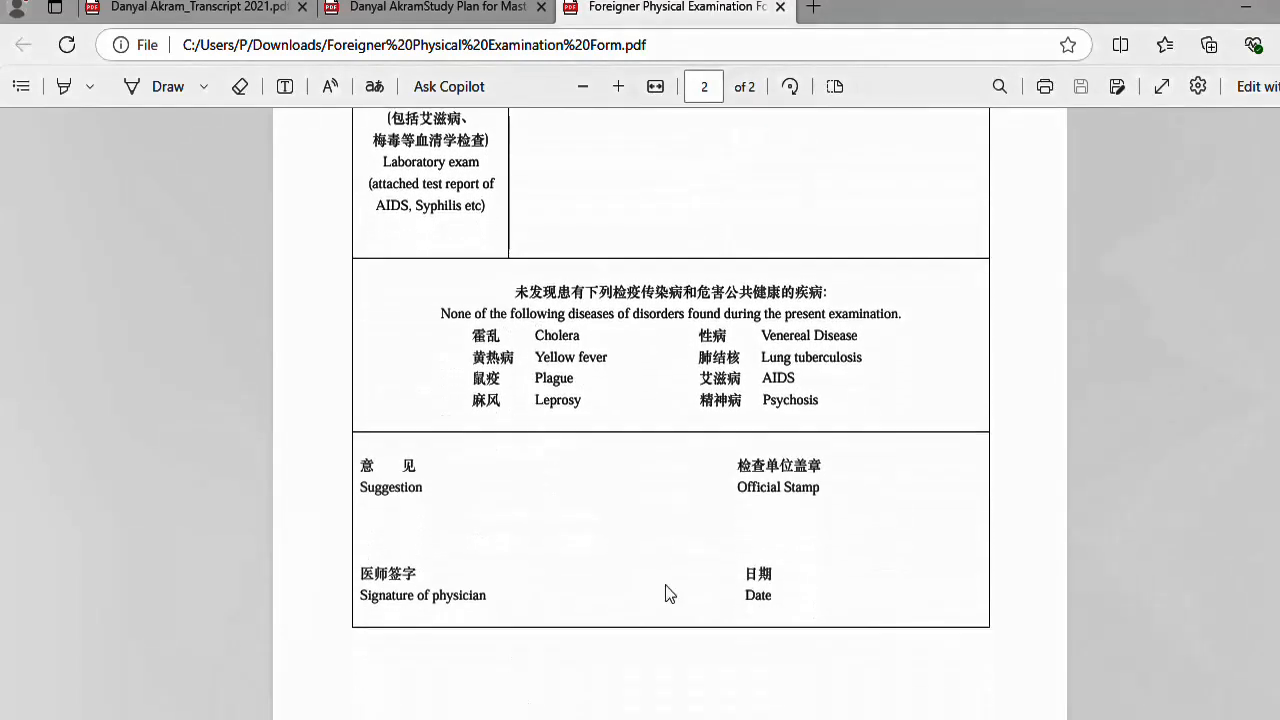
drag(534, 581, 373, 606)
click(374, 606)
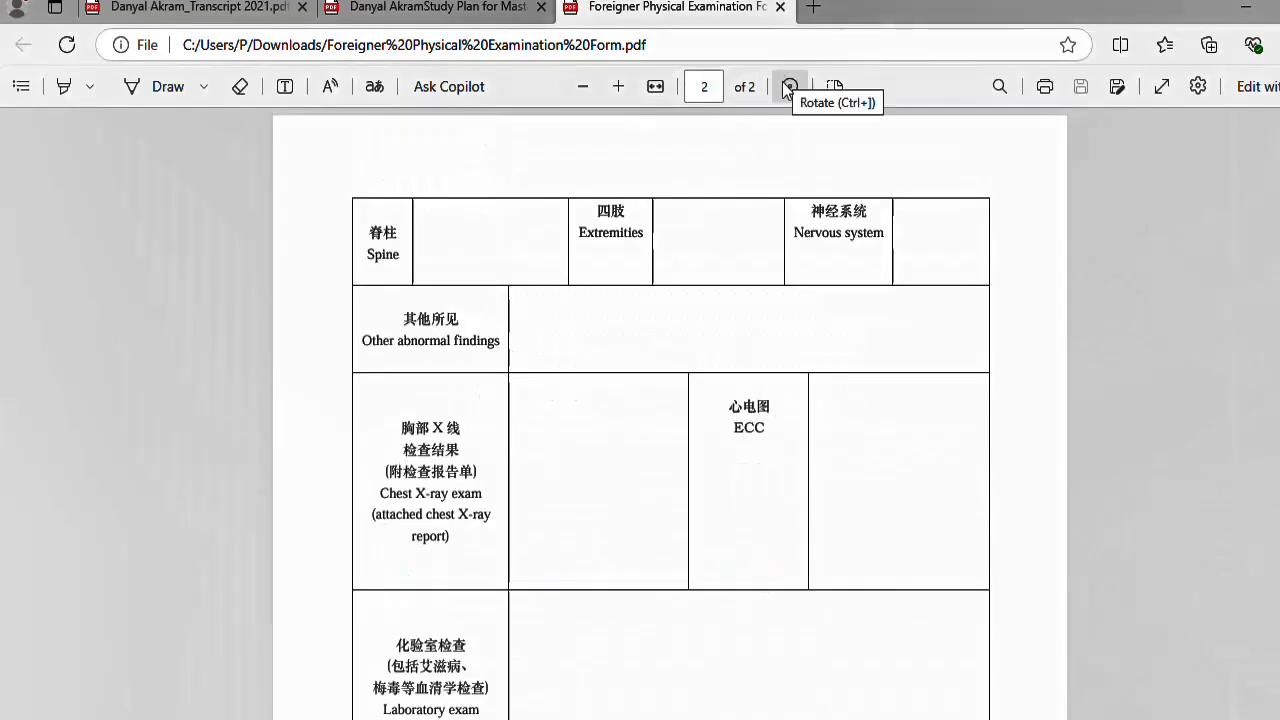
scroll(634, 385, down, 1)
scroll(560, 405, down, 6)
drag(560, 606, 351, 600)
drag(694, 512, 820, 495)
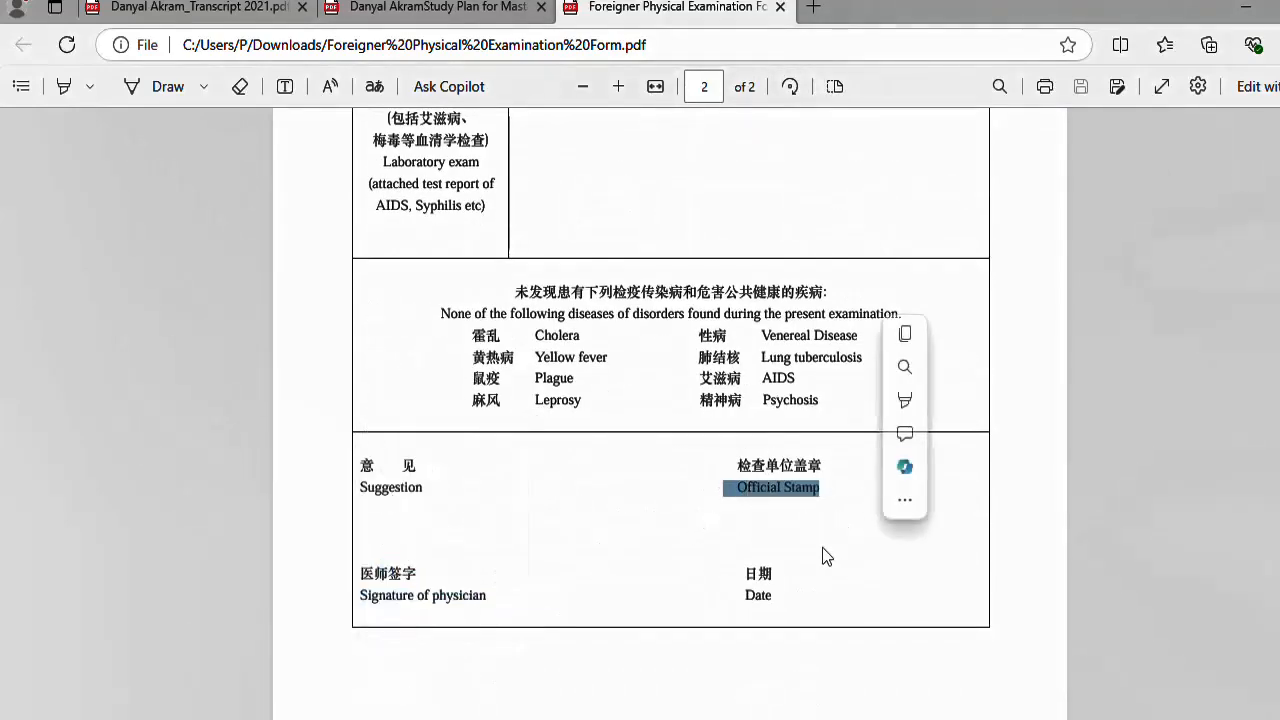
click(485, 612)
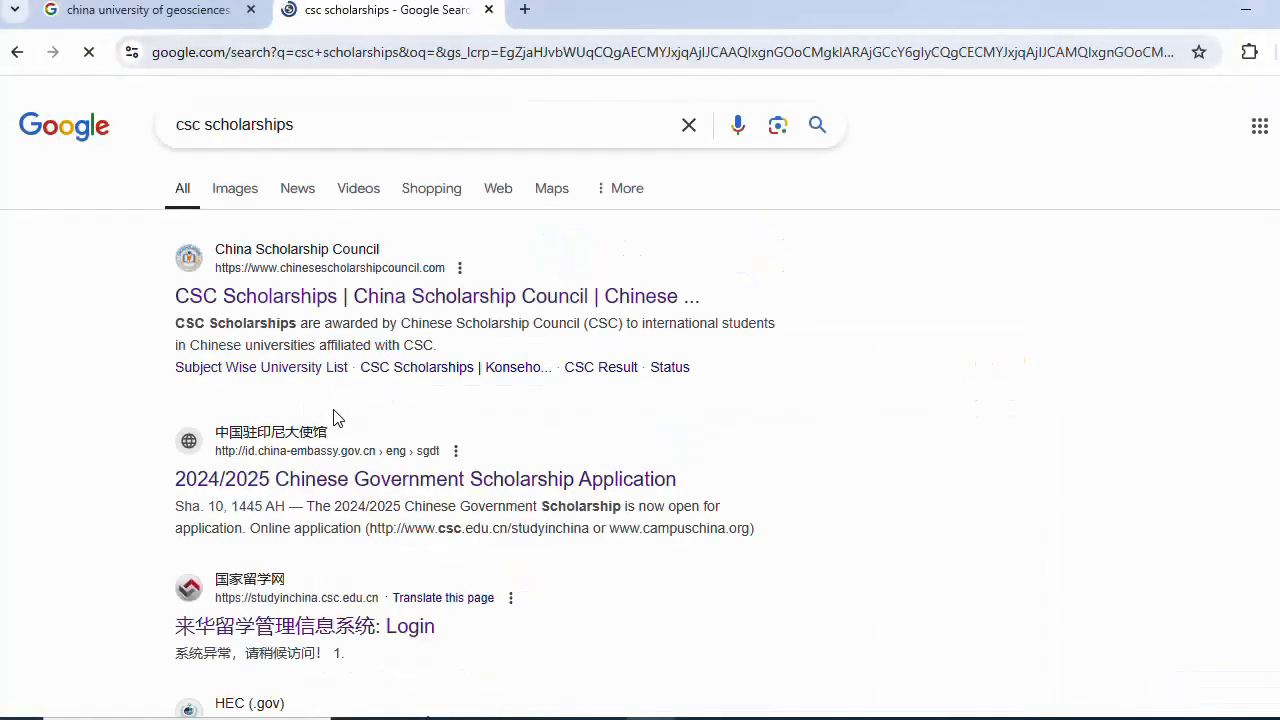
- Open the scholarship system login page in English and go to new account registration
scroll(308, 415, down, 9)
scroll(346, 336, up, 7)
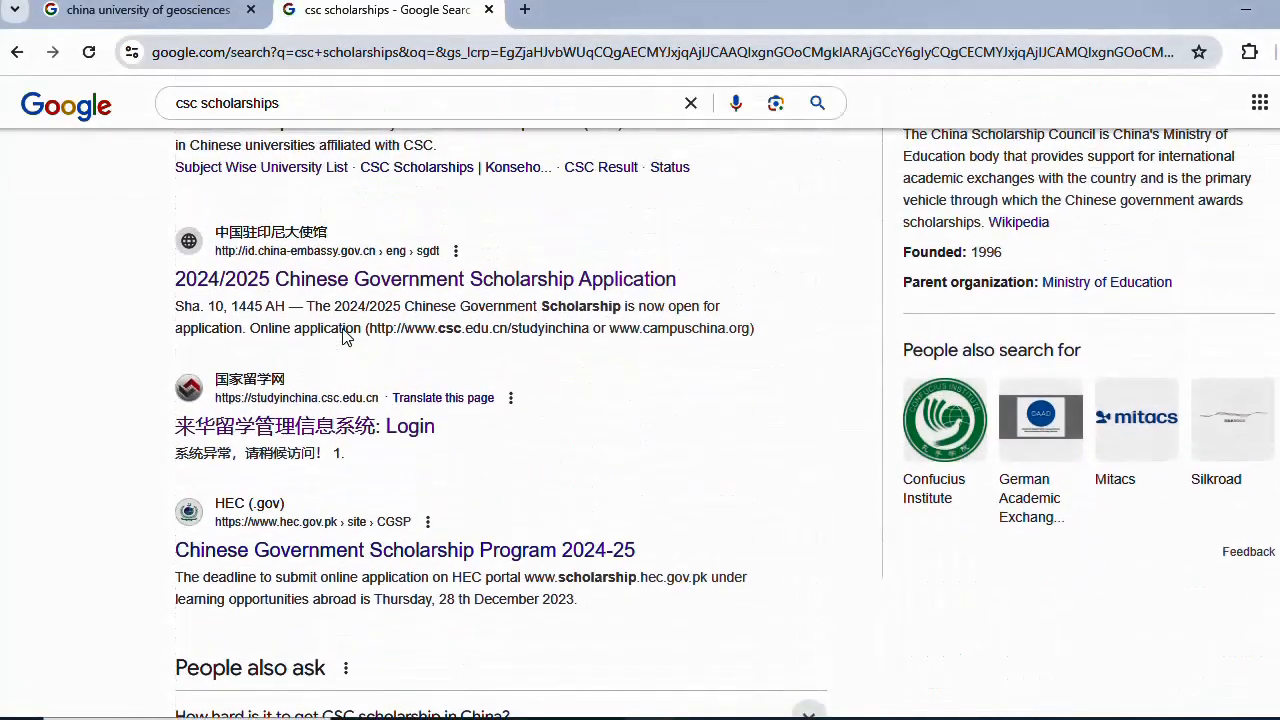
click(314, 430)
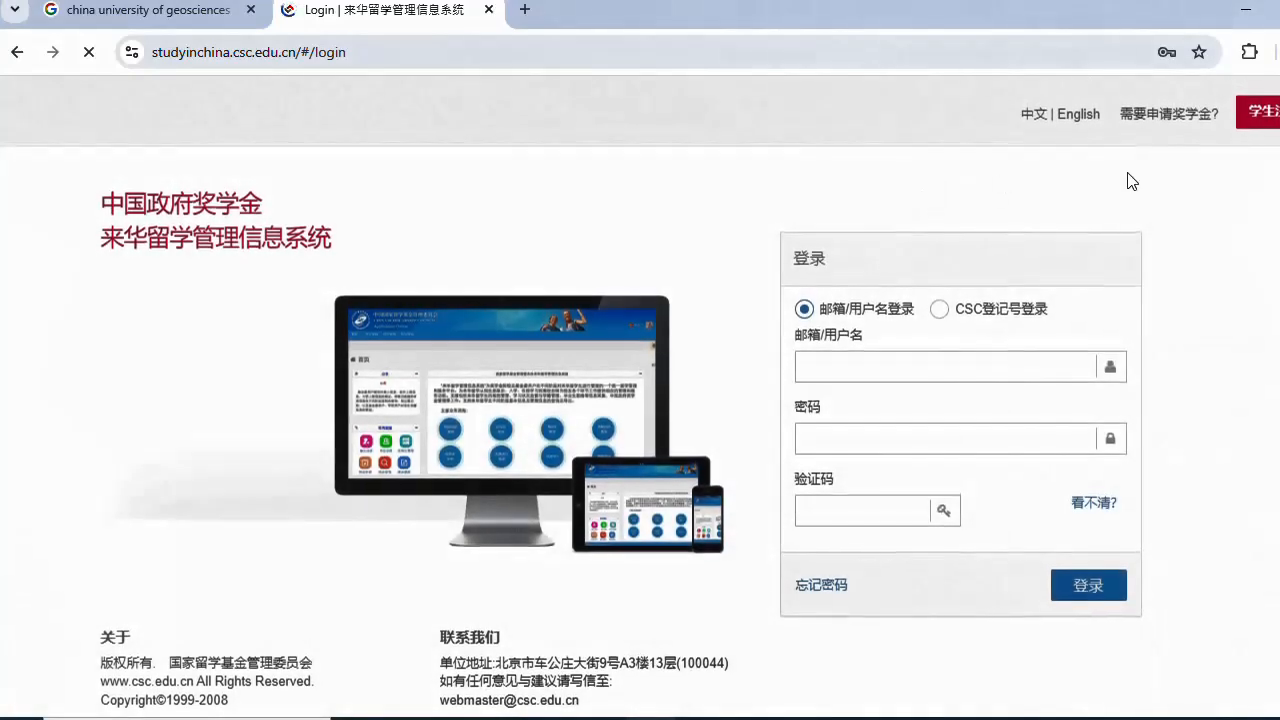
click(1080, 116)
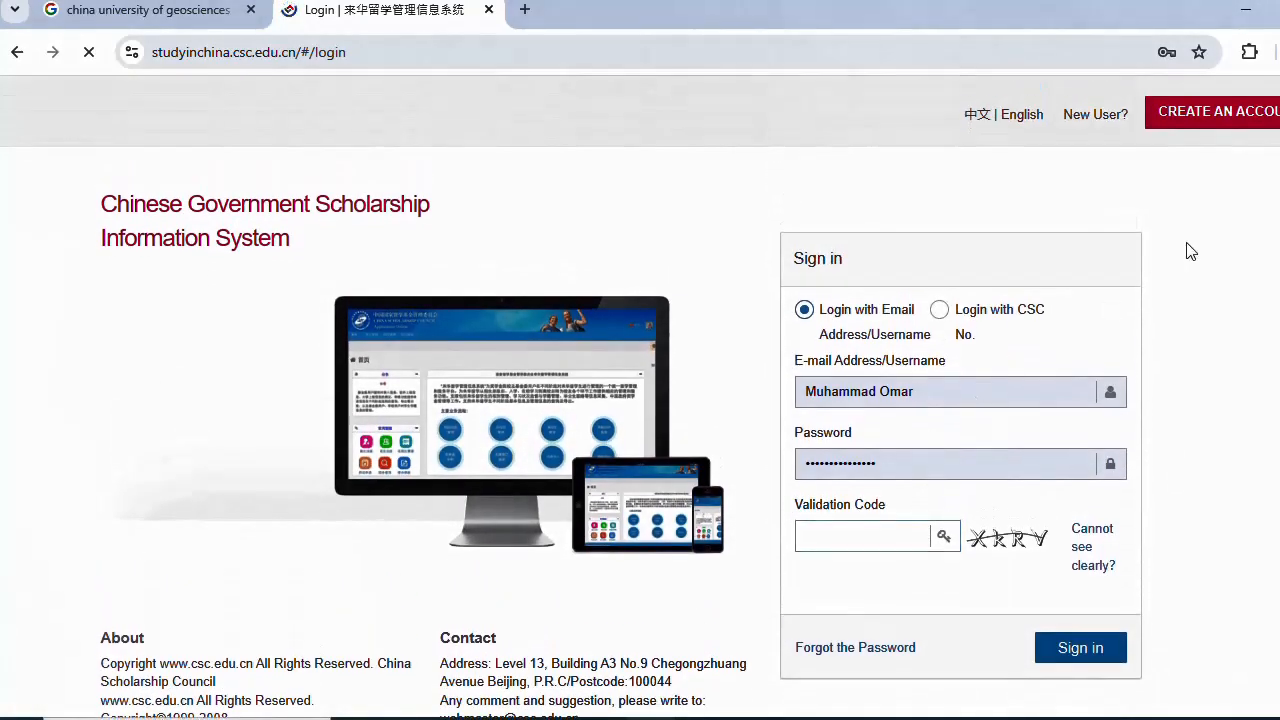
click(1185, 116)
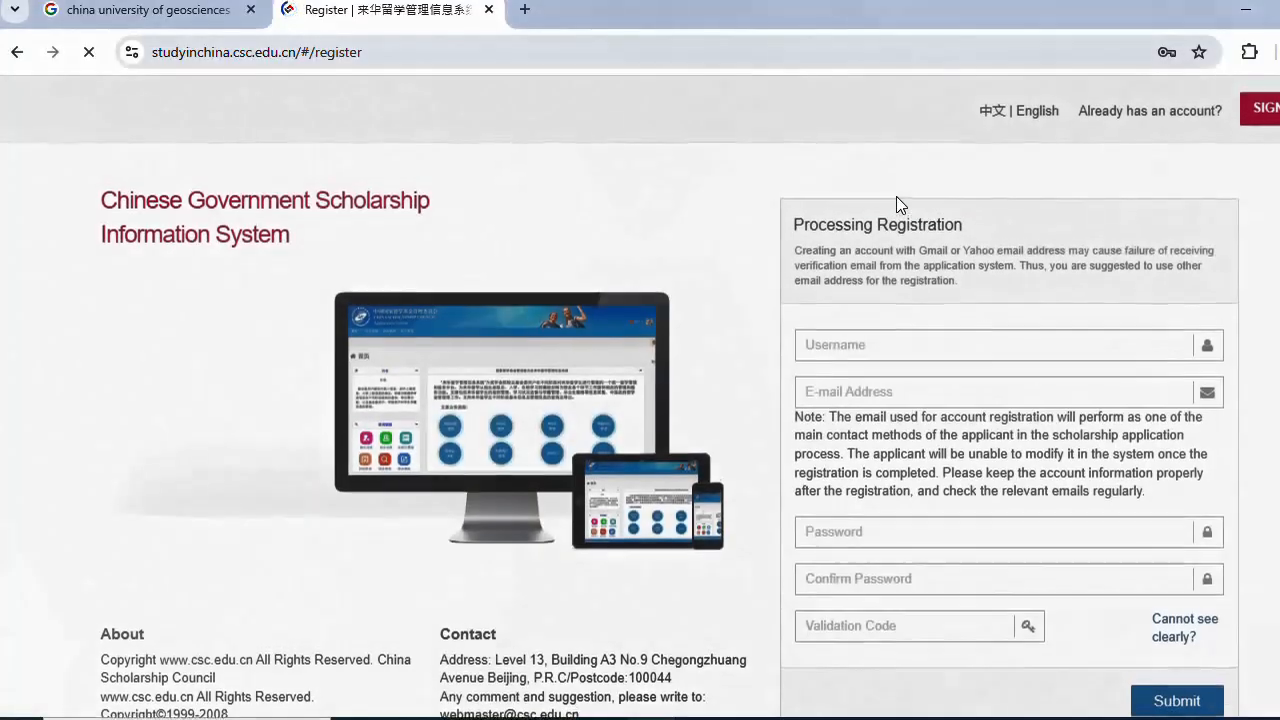
- Step through the Username, E-mail, Password and Confirm Password fields, then open a blank tab
click(863, 345)
click(833, 391)
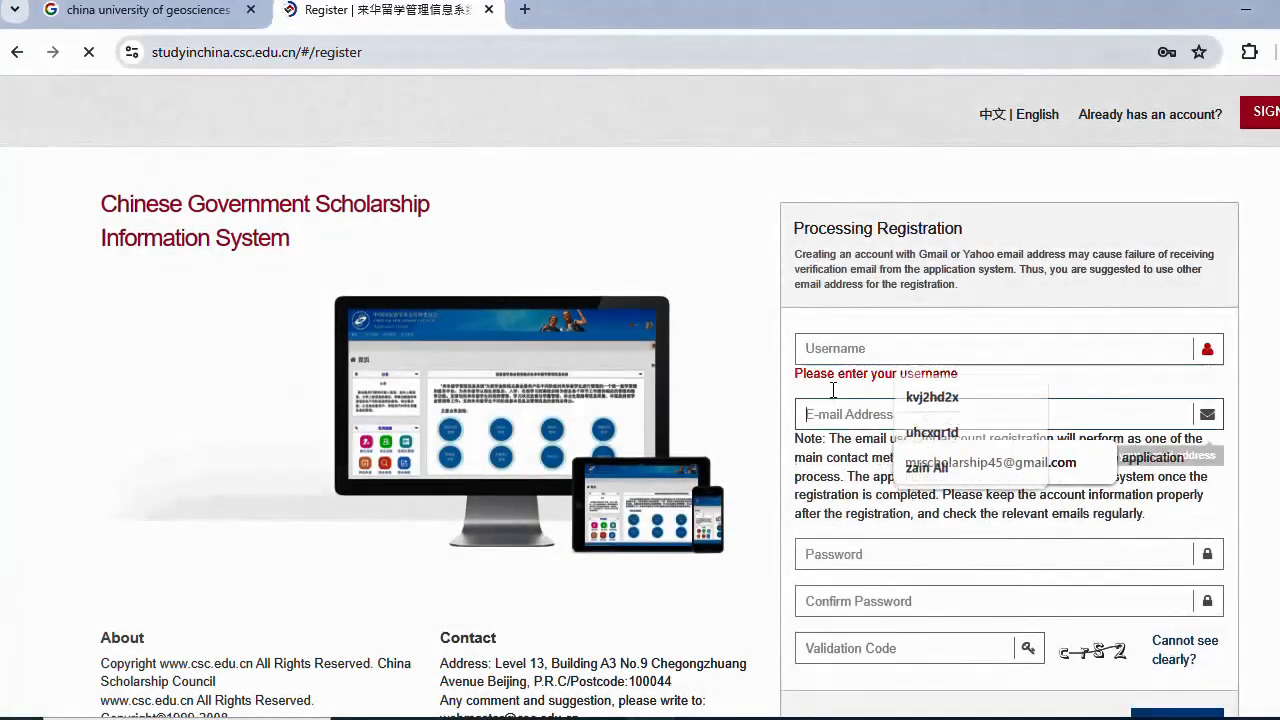
scroll(830, 407, down, 1)
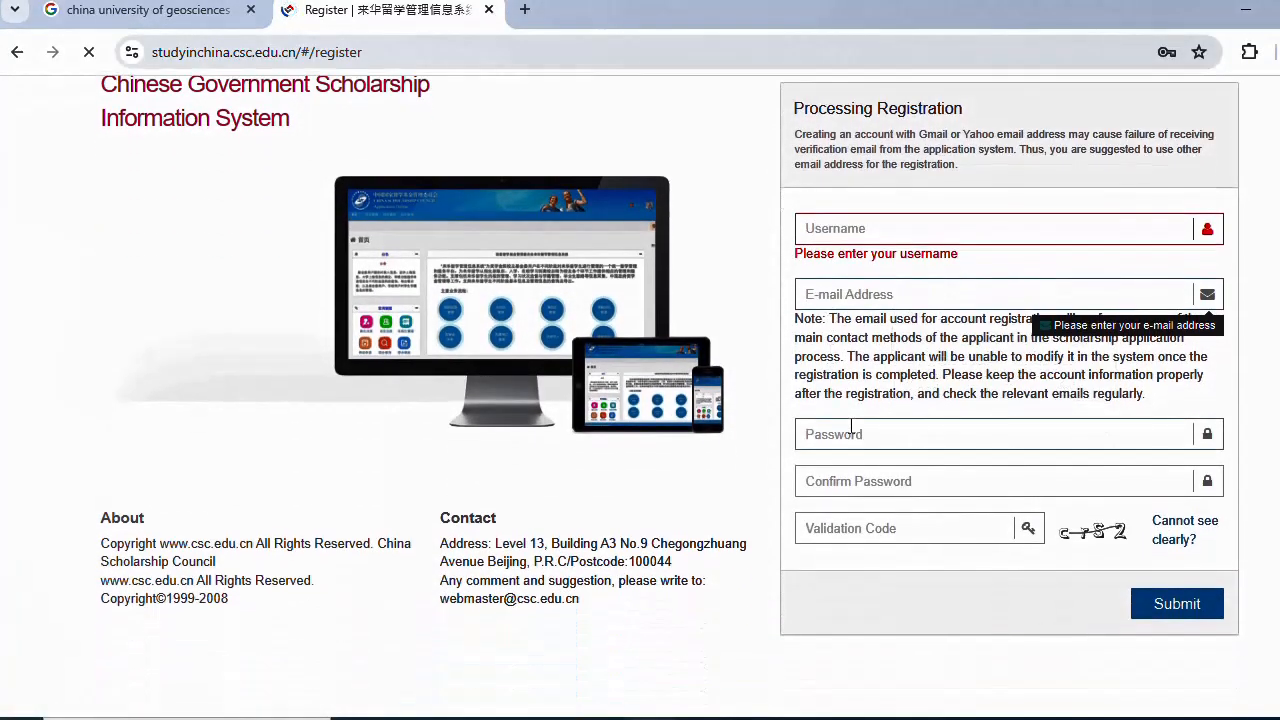
click(843, 450)
click(834, 510)
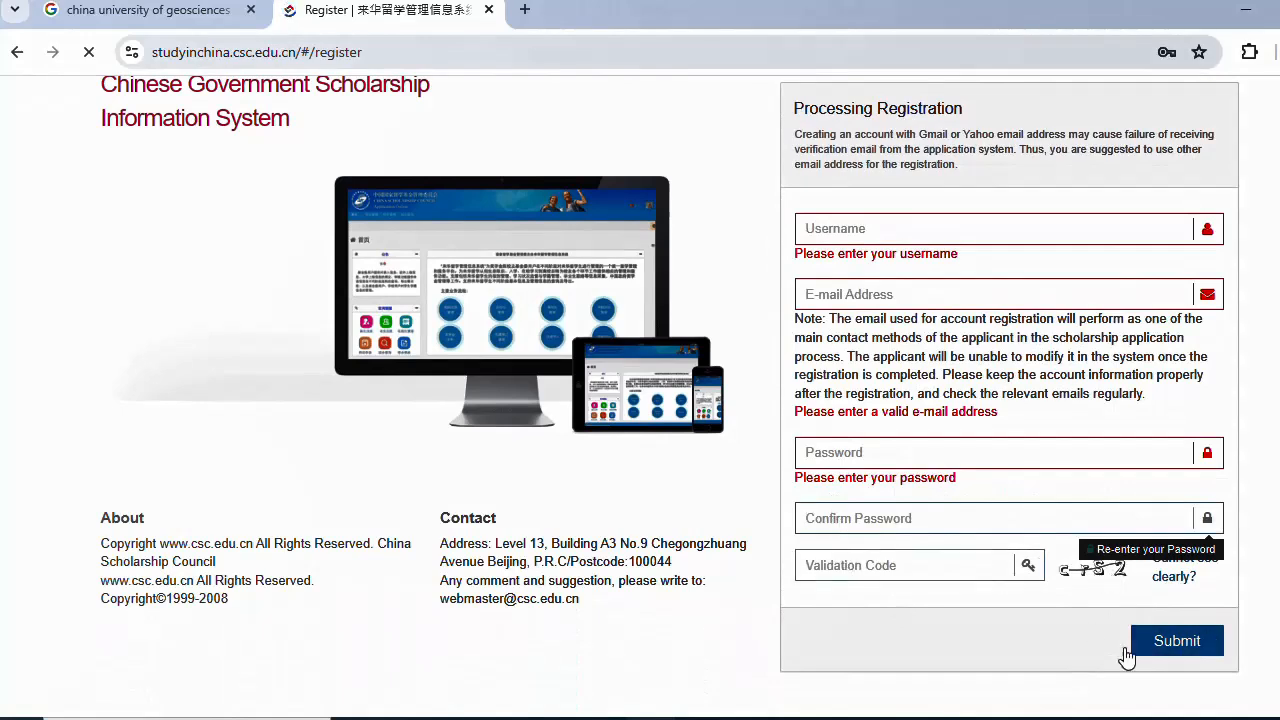
click(524, 9)
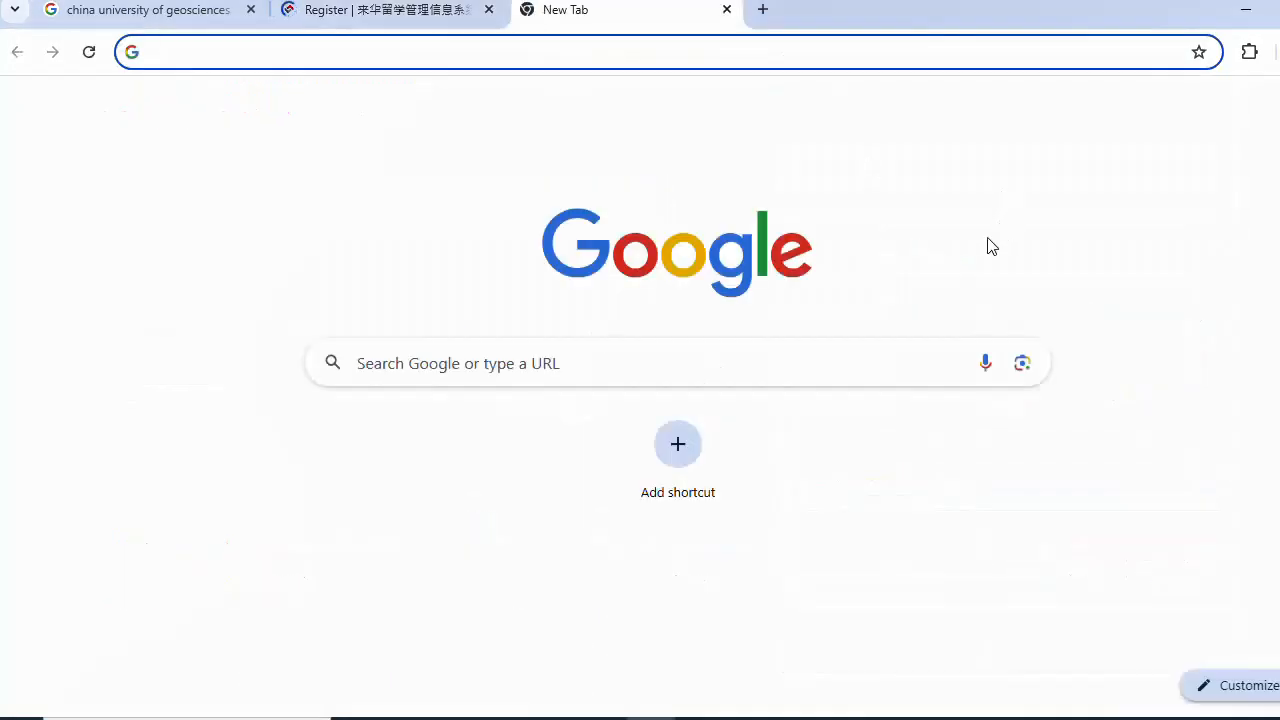
- Open Gmail and follow the activation link in the CSC verification email
click(1020, 205)
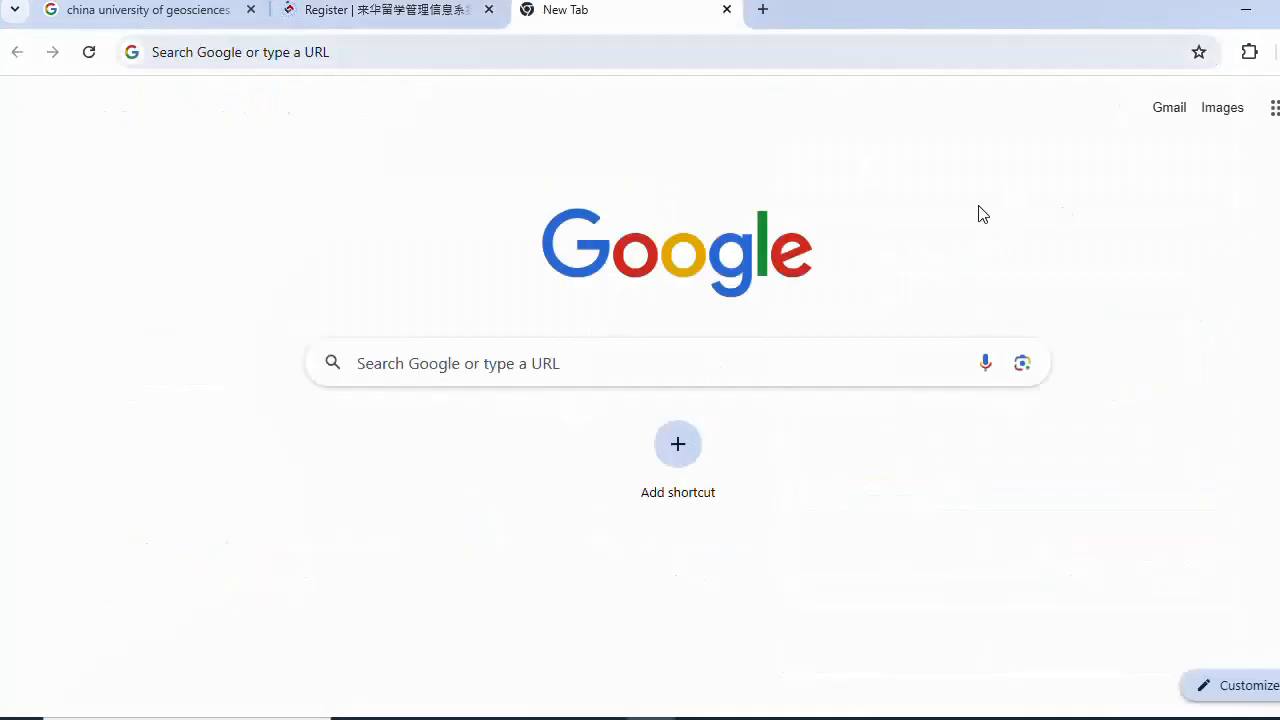
click(1172, 110)
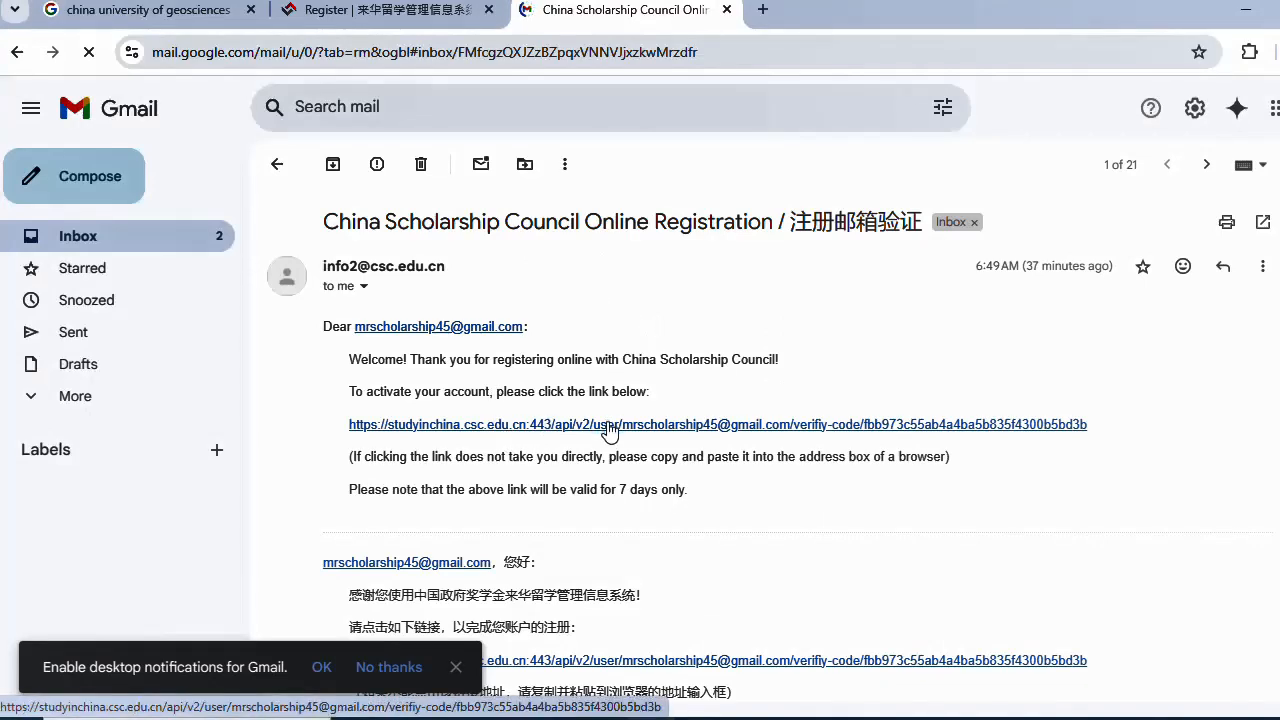
click(607, 425)
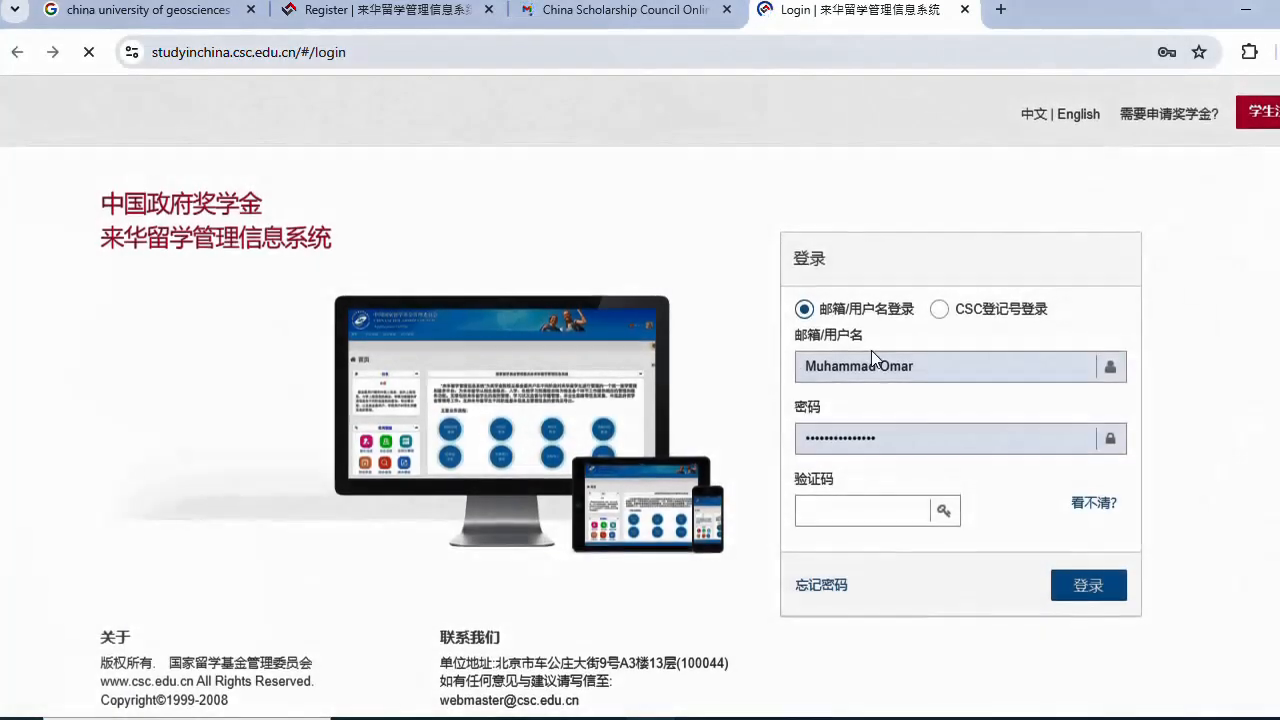
- Sign in with the saved login and the validation code
click(931, 366)
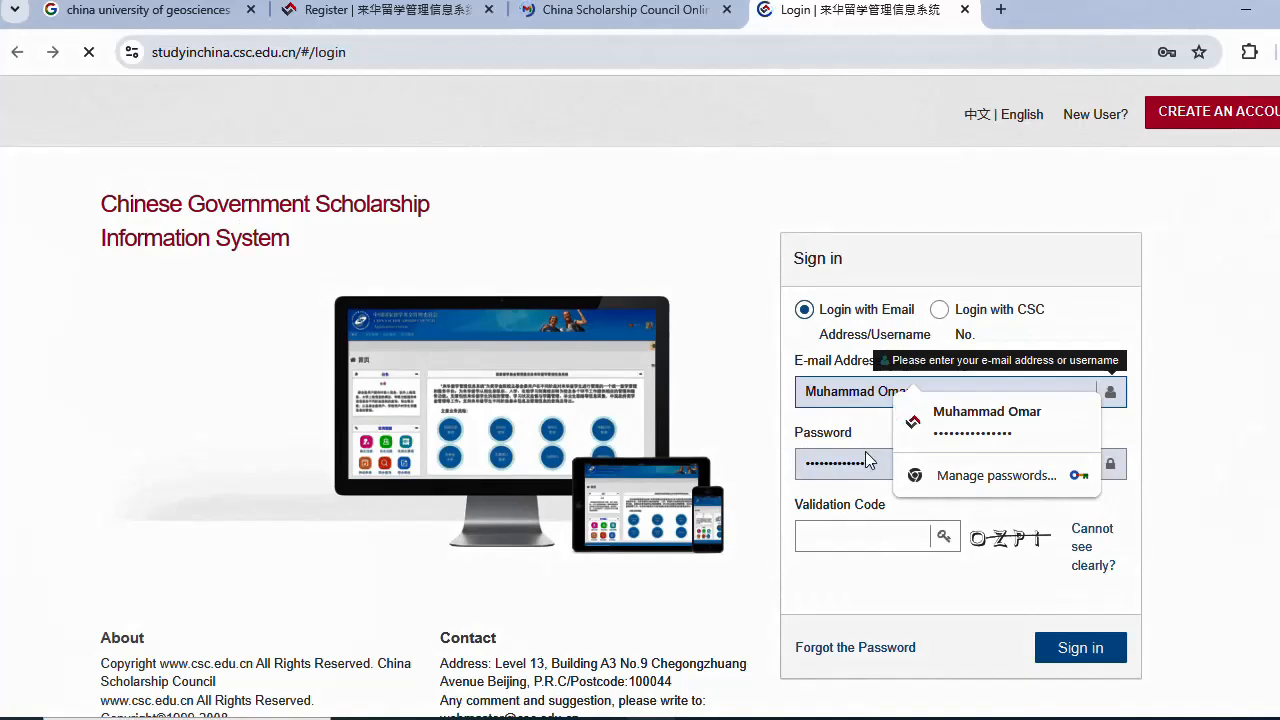
click(864, 538)
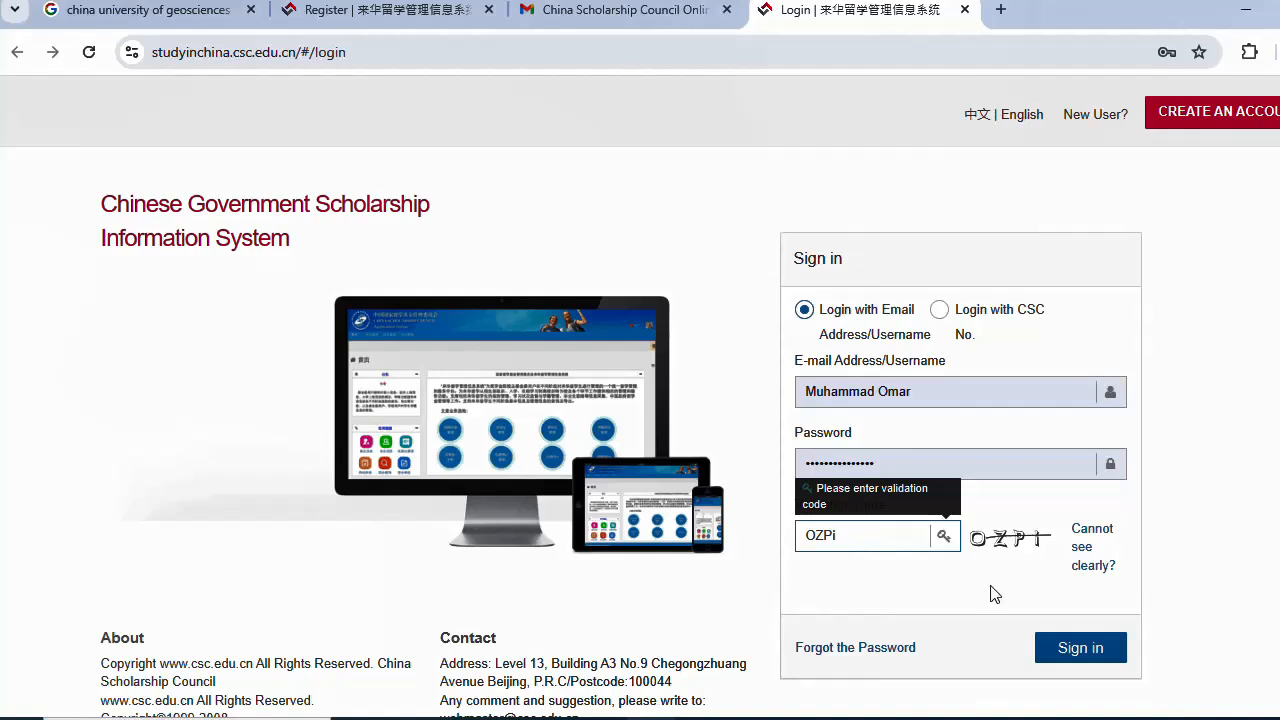
click(1058, 648)
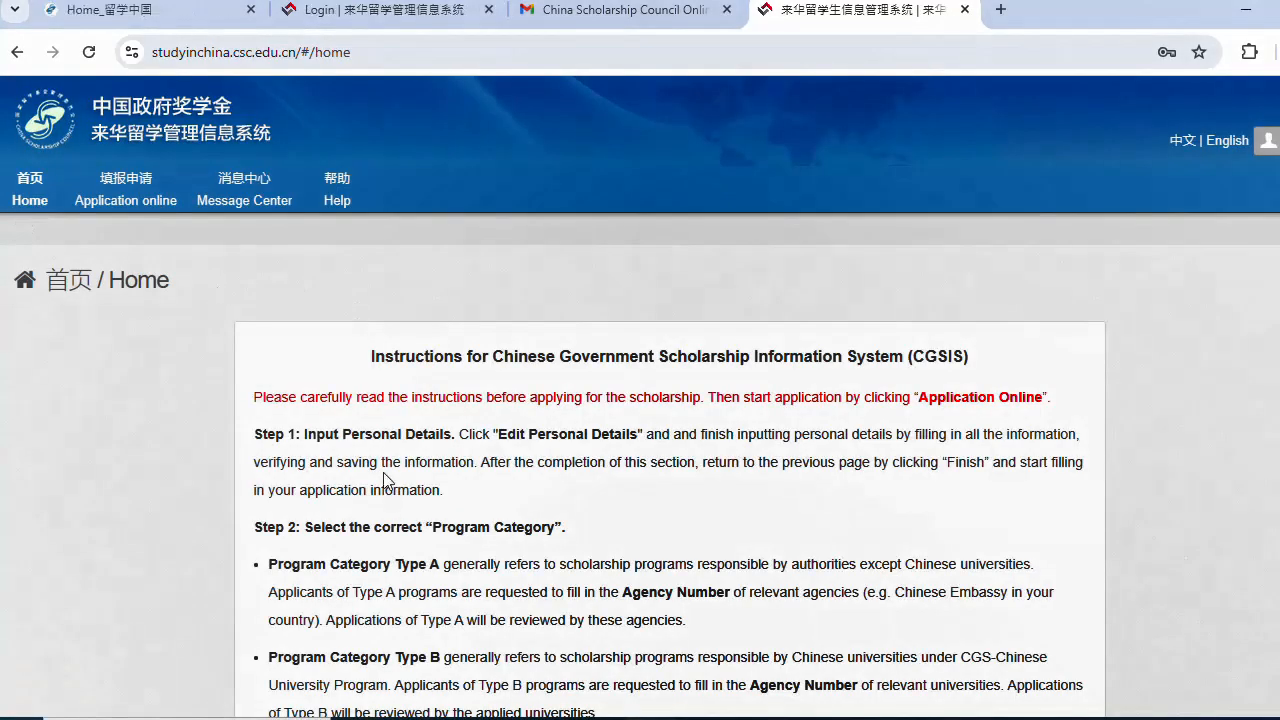
- Highlight the Program Category Type B paragraph and open campuschina.org in a separate tab
scroll(482, 456, down, 1)
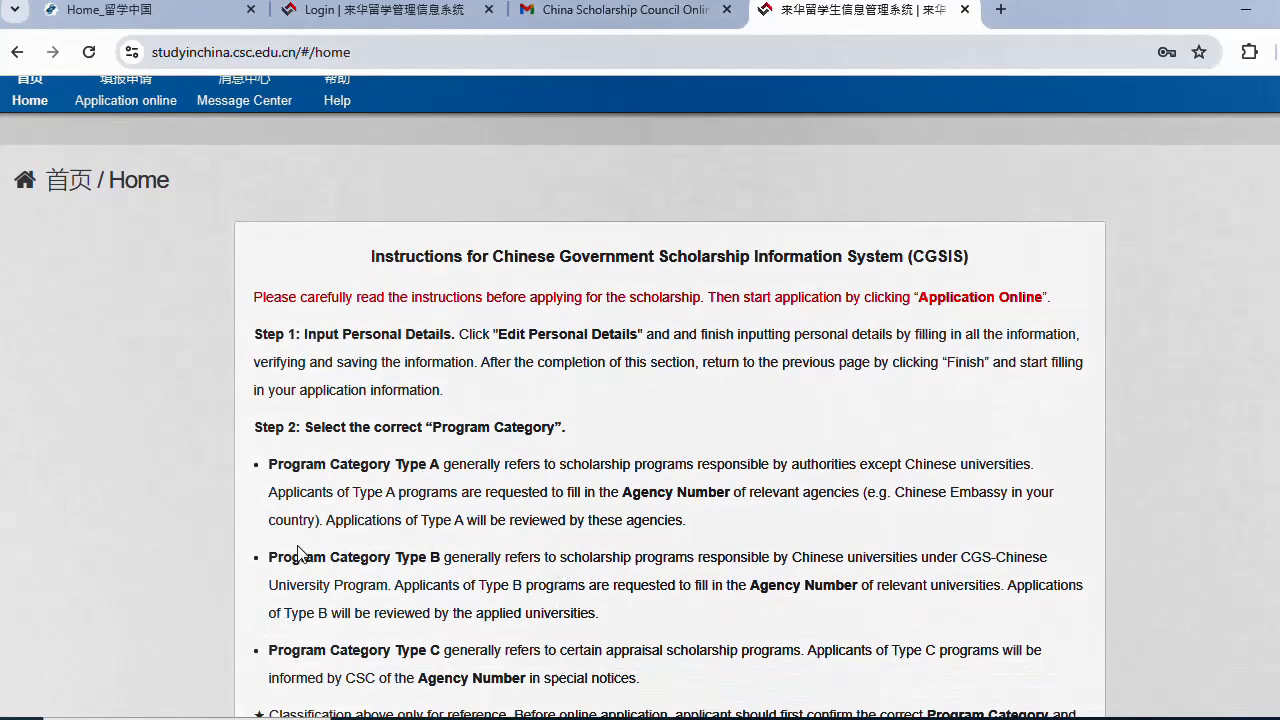
drag(272, 551, 883, 614)
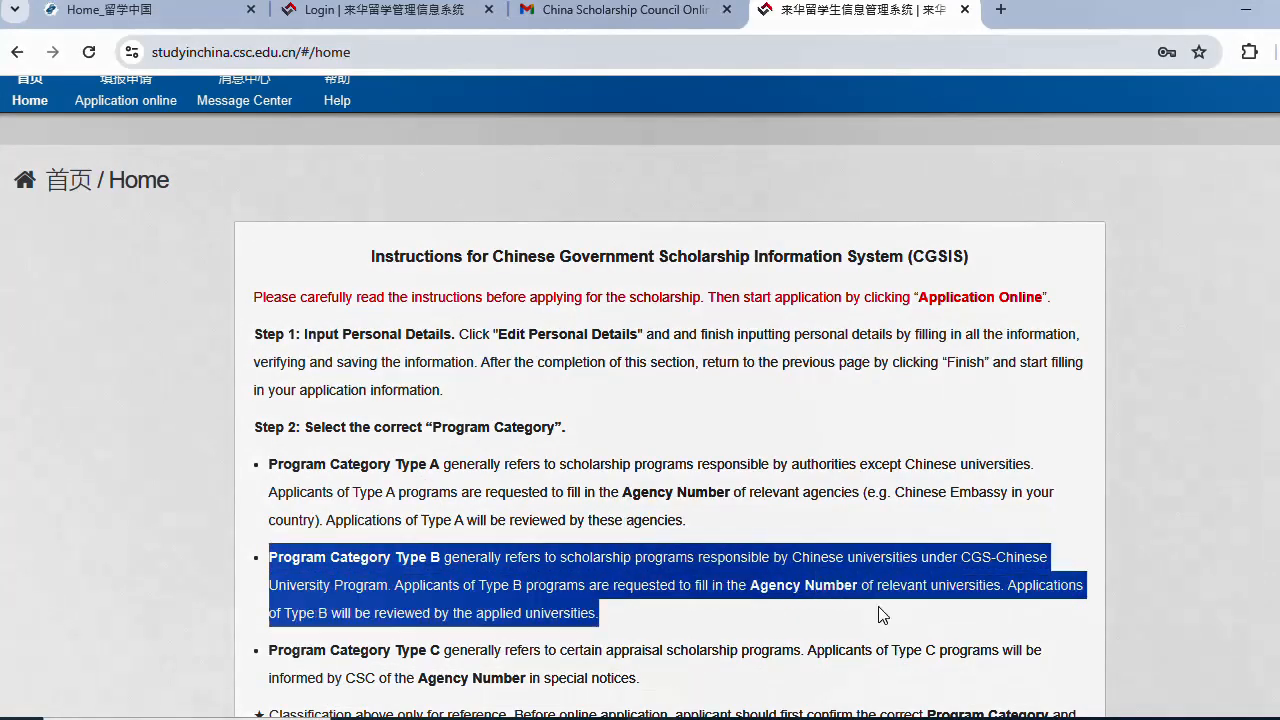
scroll(614, 591, down, 4)
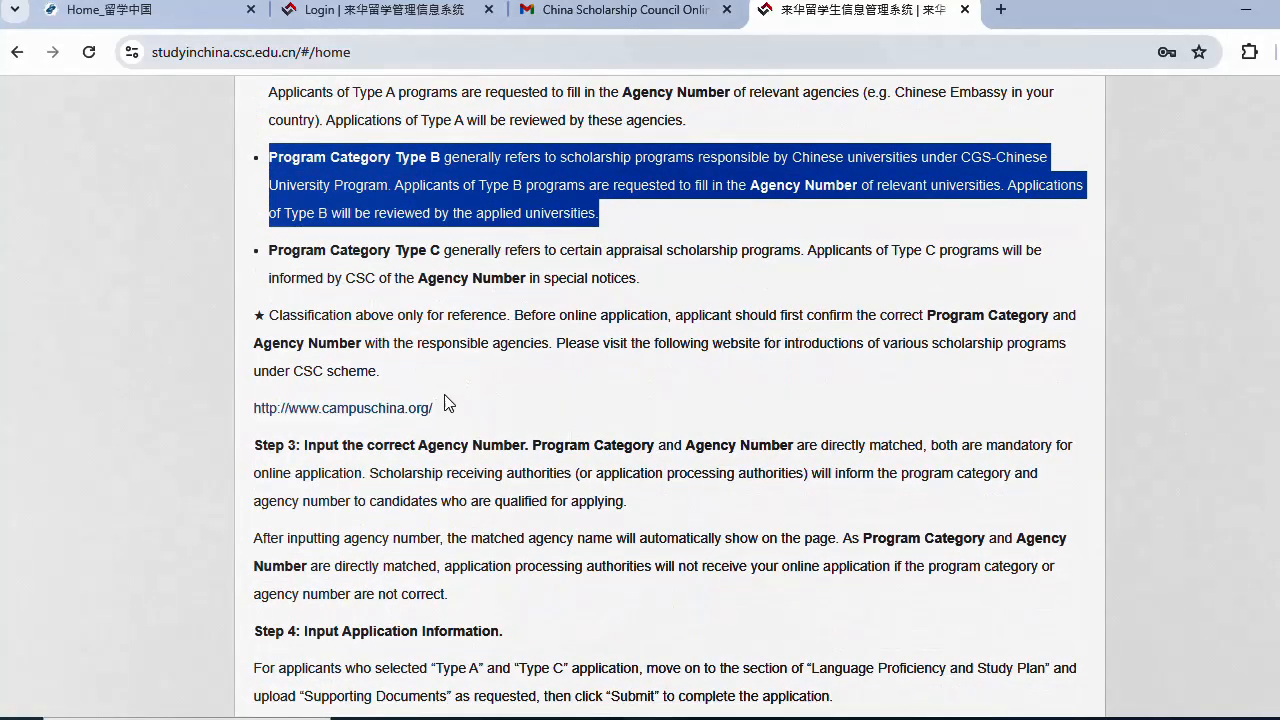
click(420, 410)
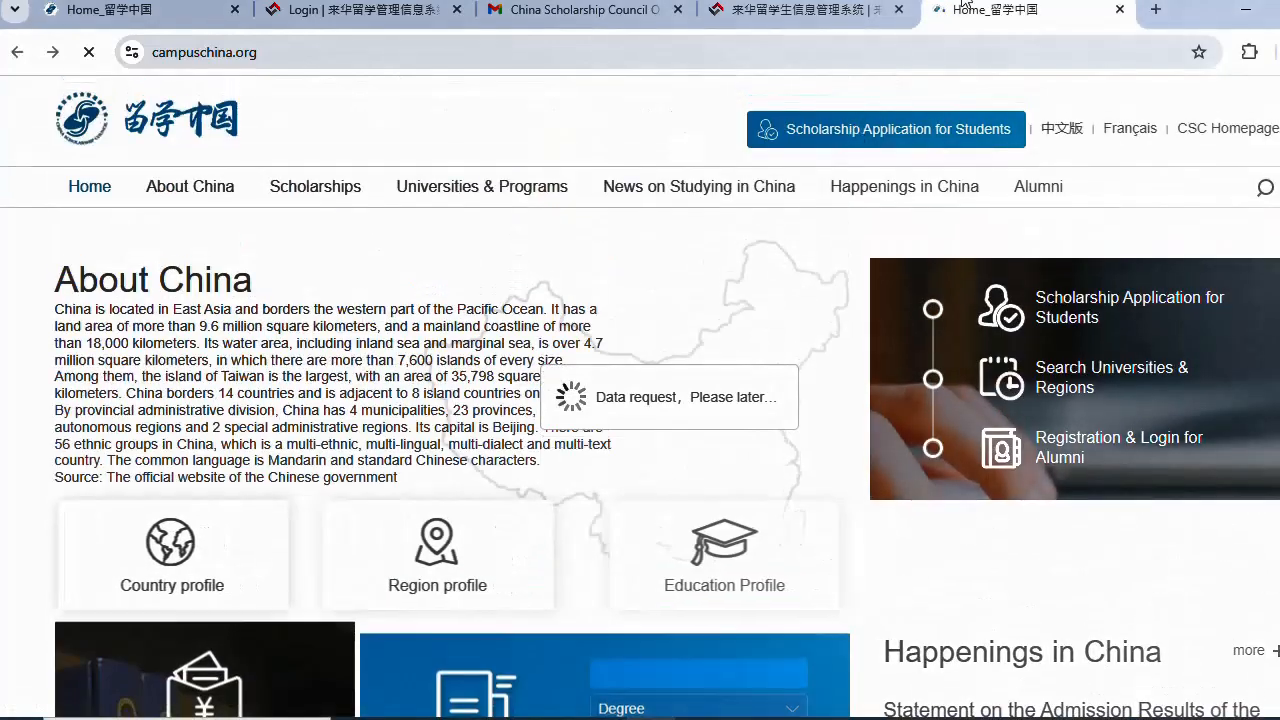
click(800, 10)
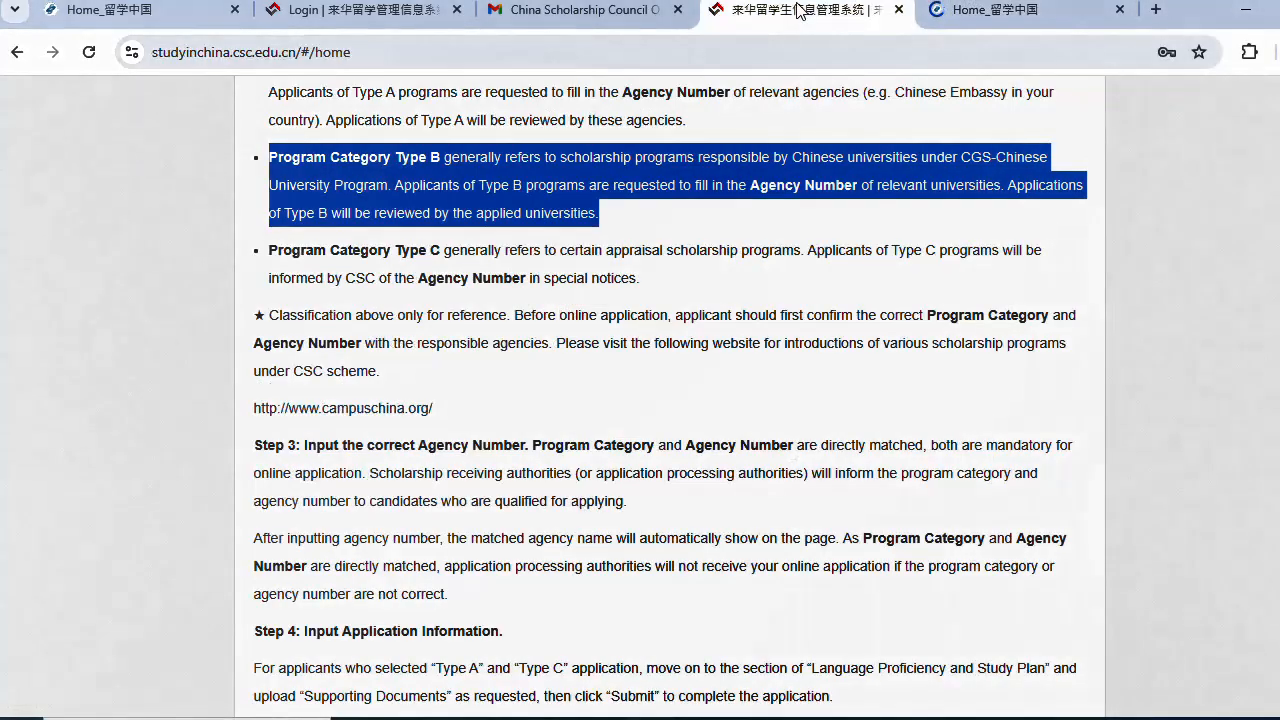
- Read the remaining application steps and the red warning notice about agency numbers
scroll(509, 446, down, 3)
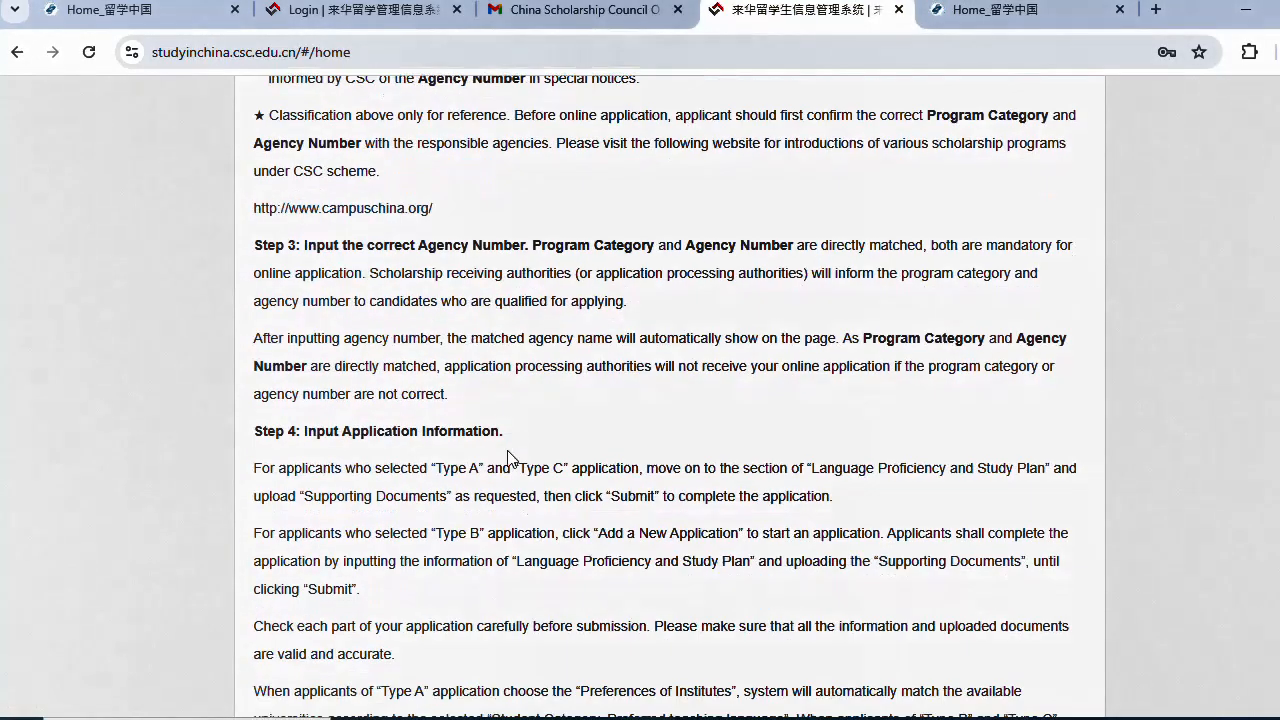
scroll(509, 457, down, 4)
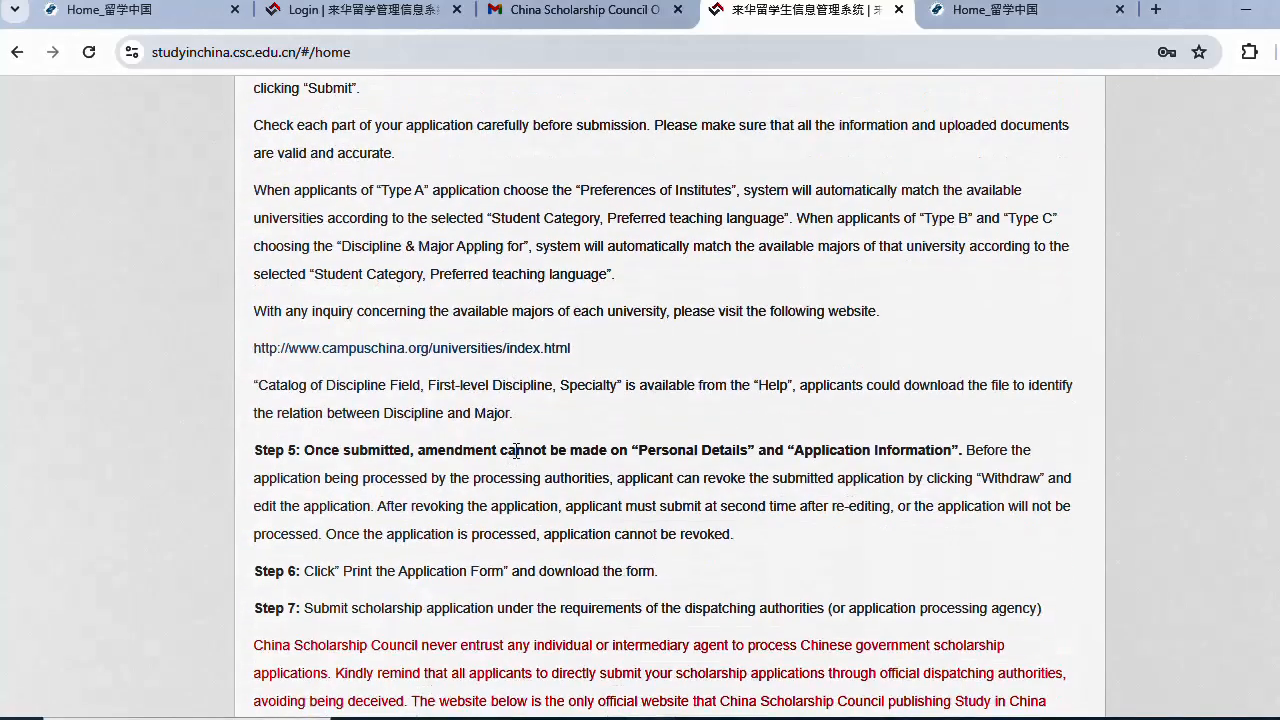
scroll(516, 451, down, 1)
scroll(516, 457, down, 3)
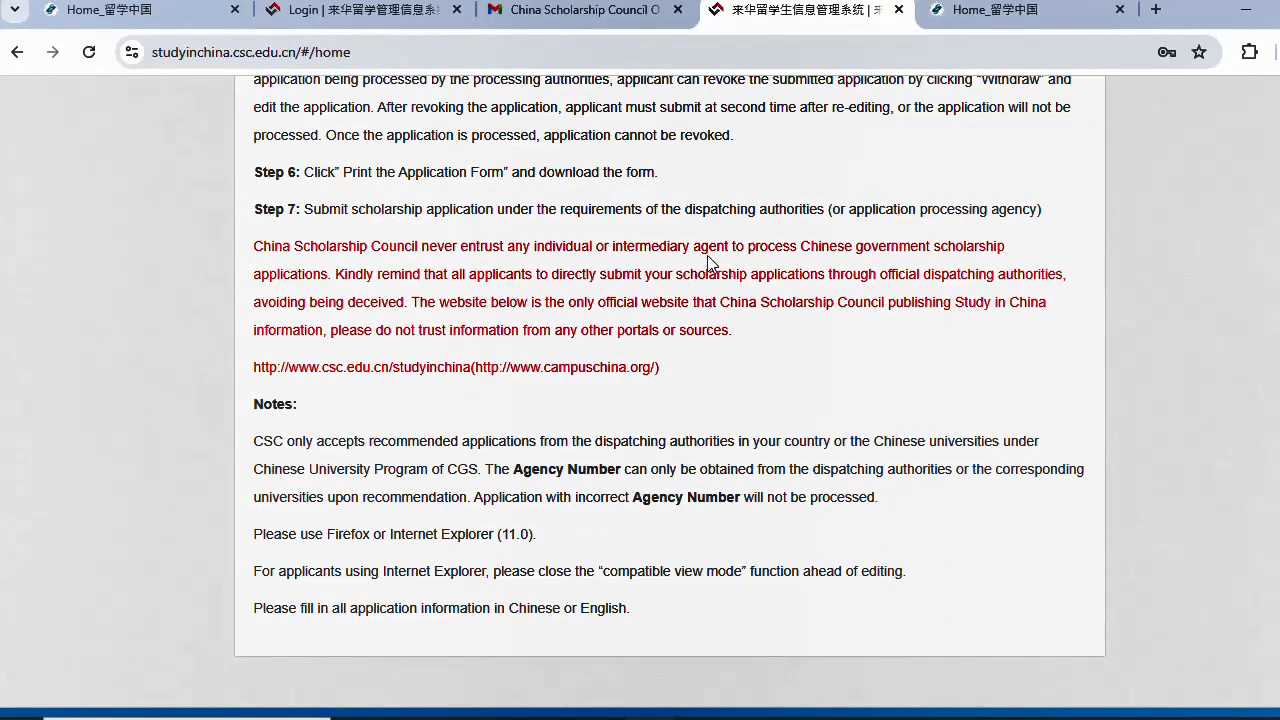
drag(700, 244, 1007, 244)
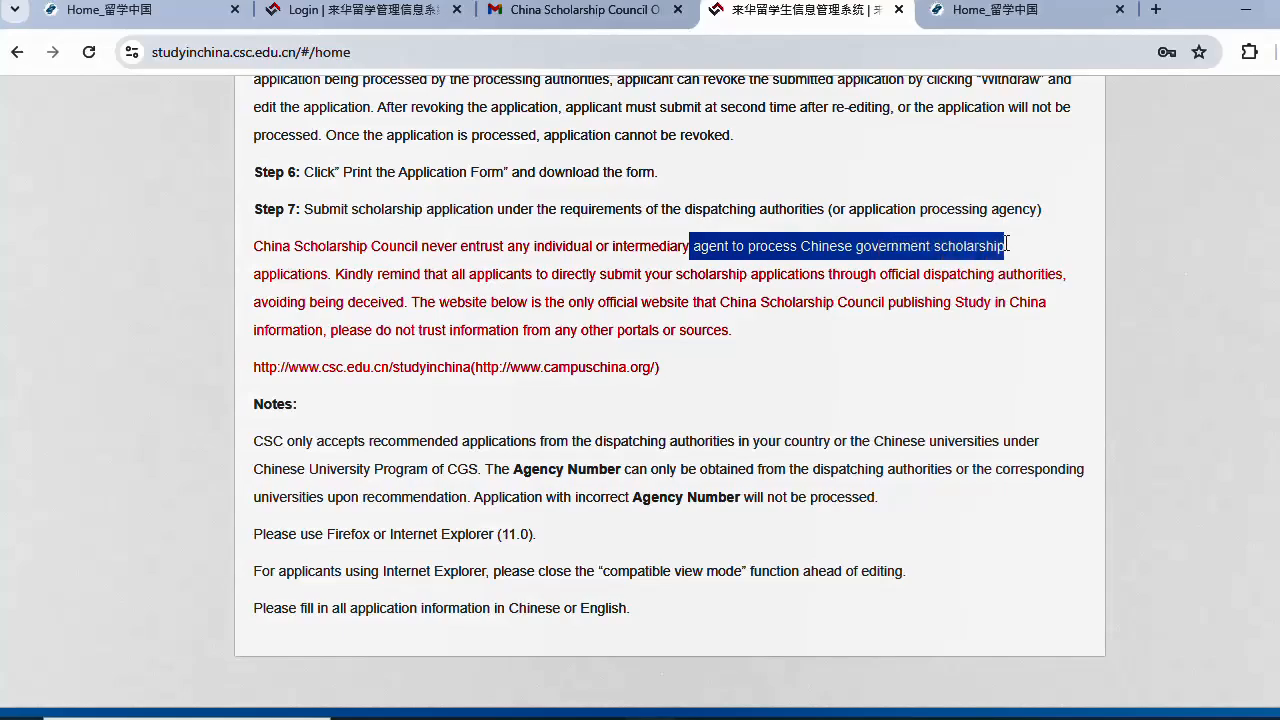
click(784, 348)
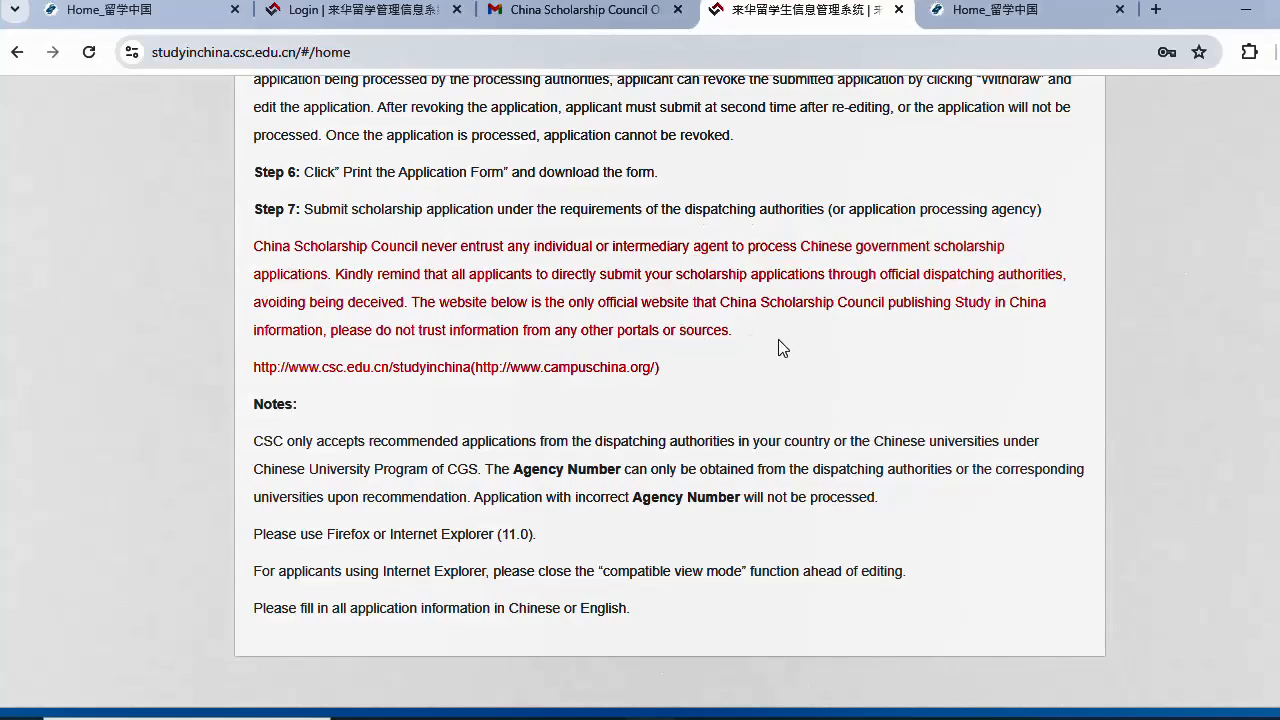
scroll(557, 395, down, 1)
scroll(700, 430, up, 15)
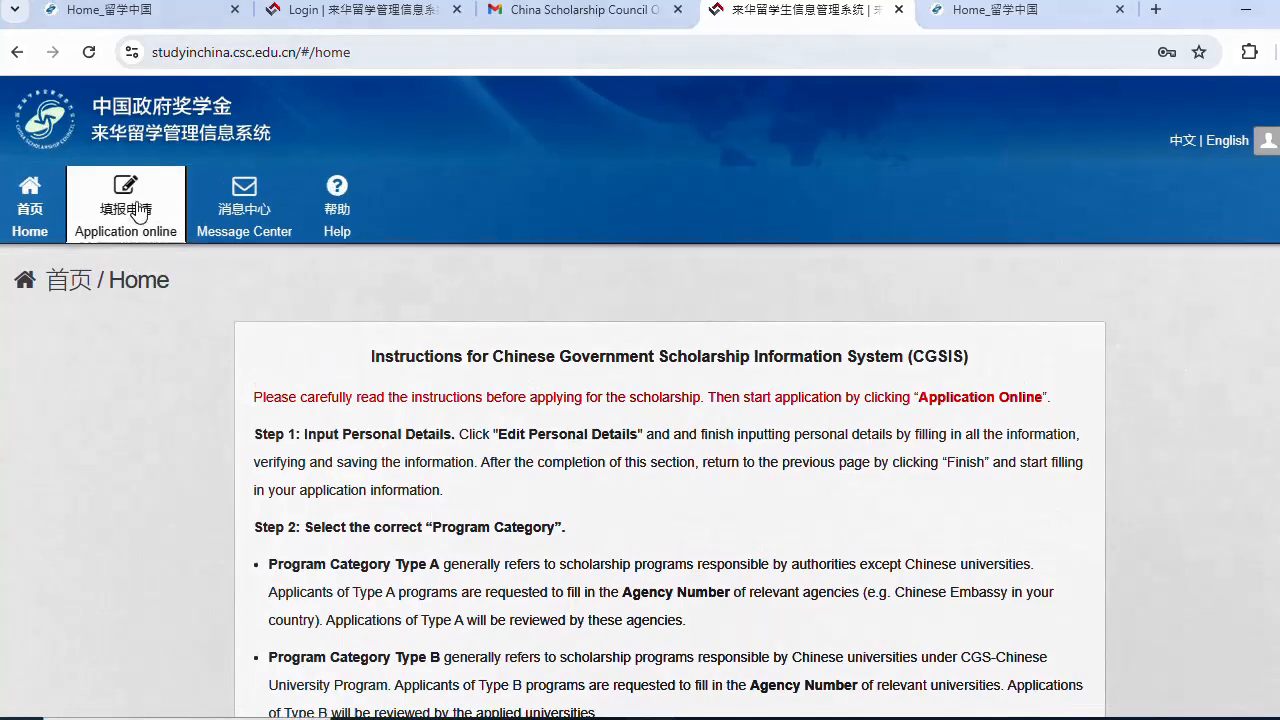
- Go to Application online and open Edit Personal Details to show the blank form
click(138, 208)
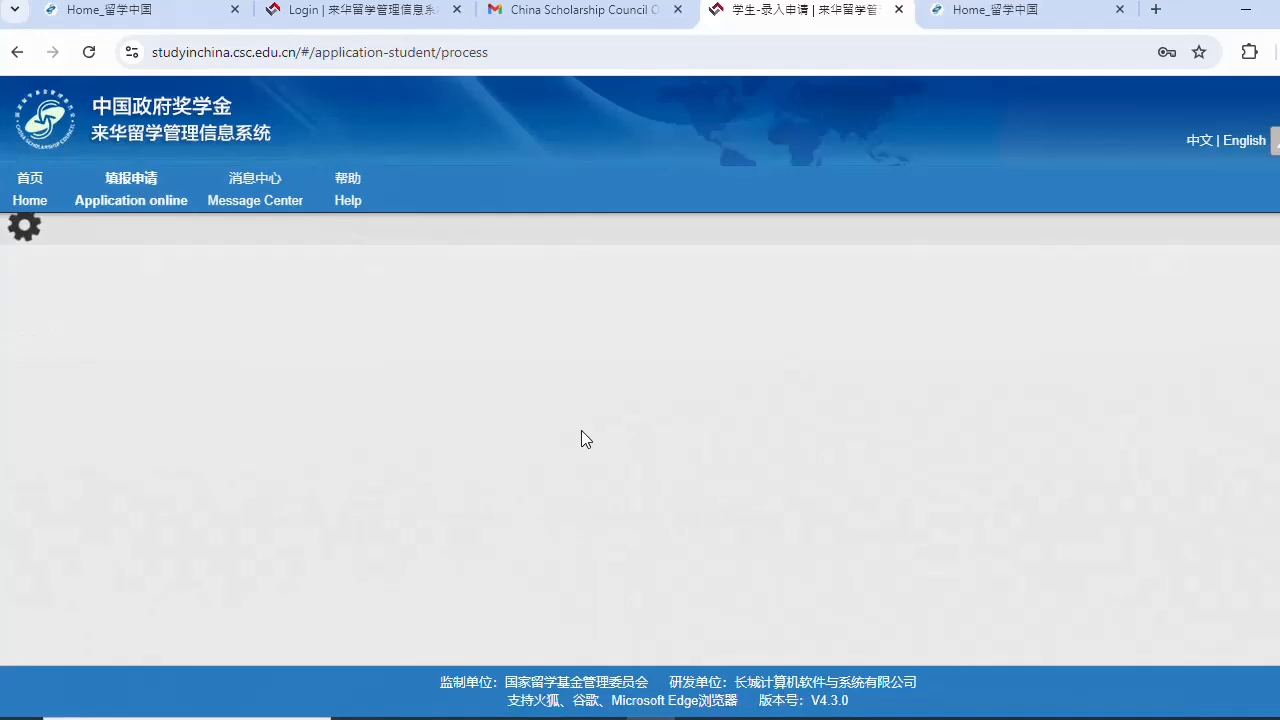
scroll(581, 432, down, 1)
scroll(578, 436, down, 1)
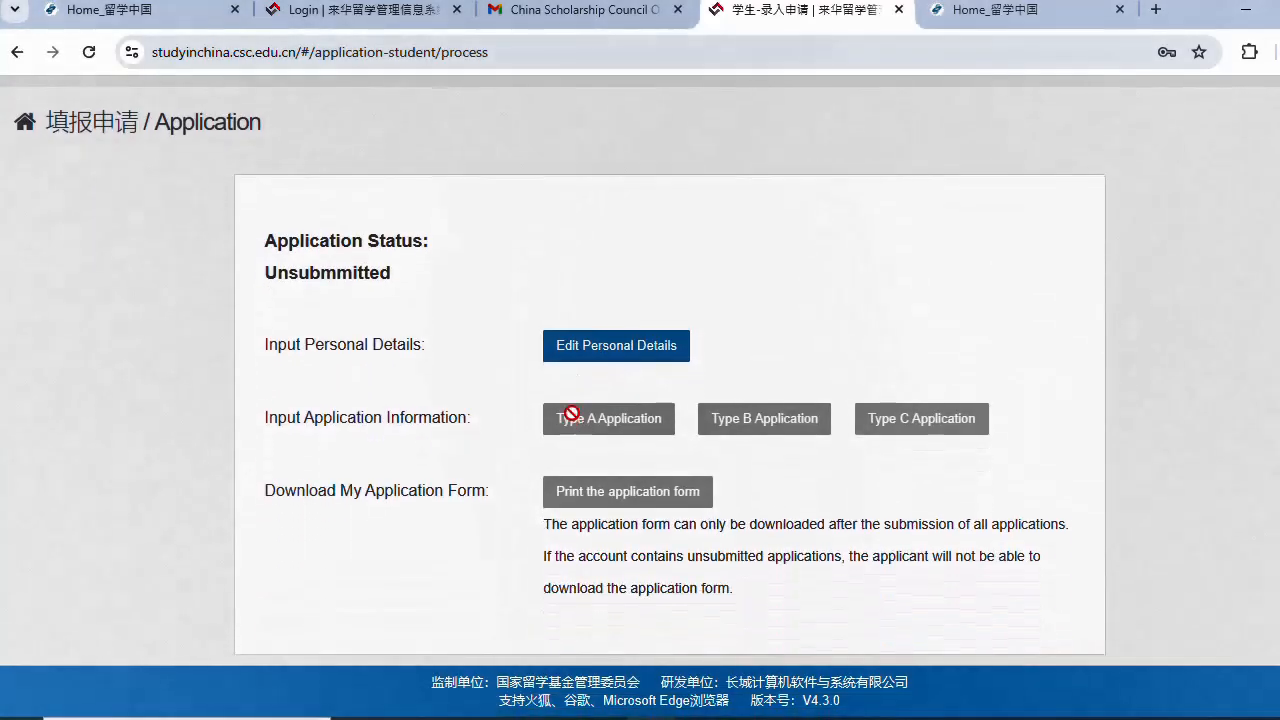
click(587, 350)
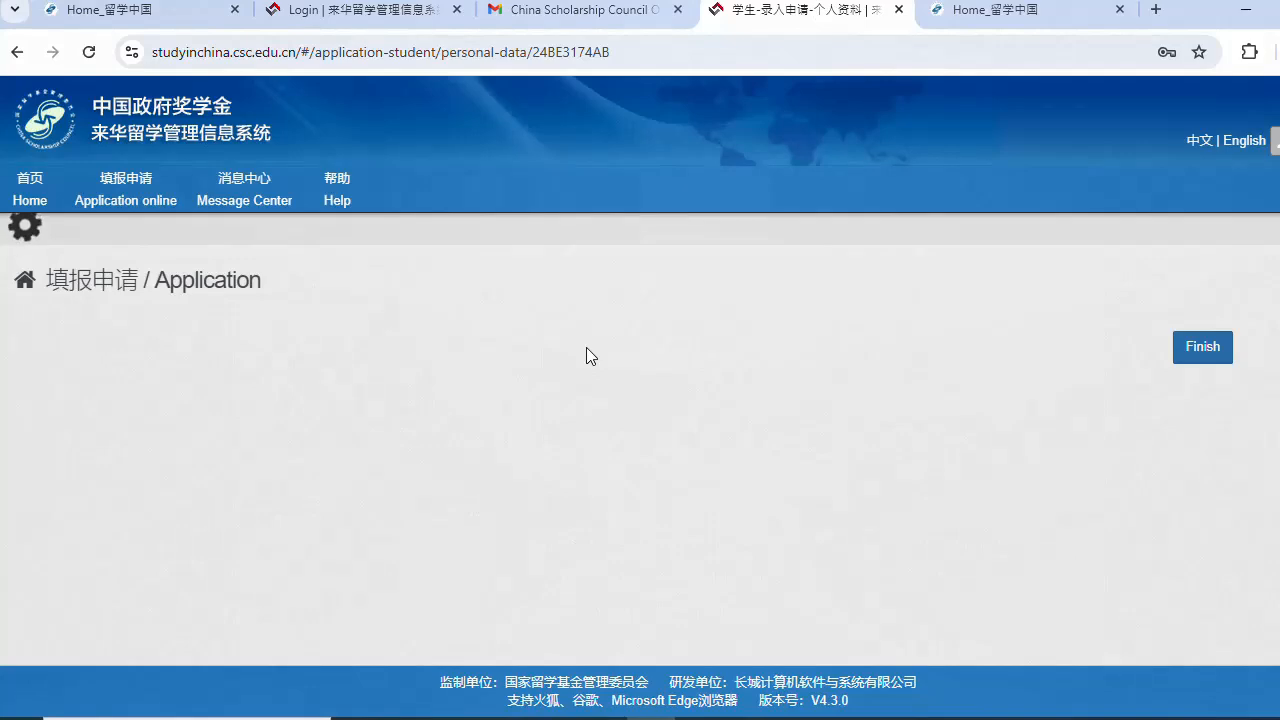
scroll(531, 364, down, 2)
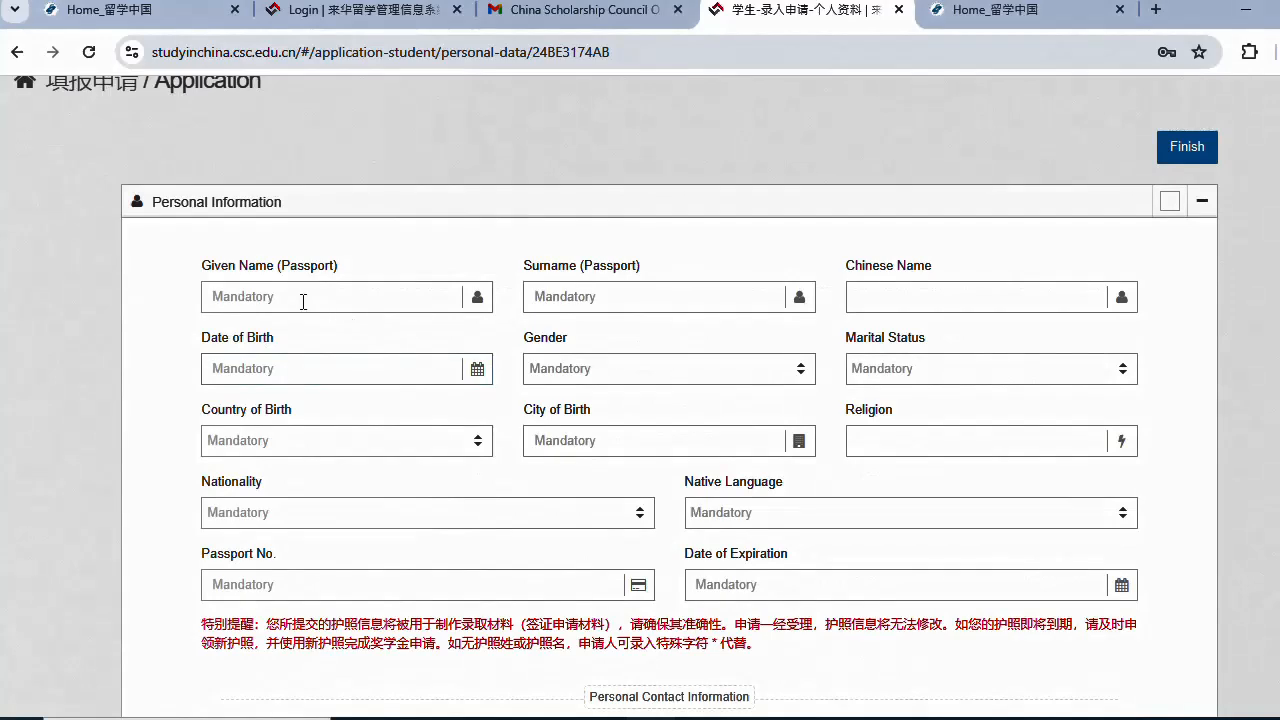
- Enter the applicant's given name and surname as on the passport
click(242, 302)
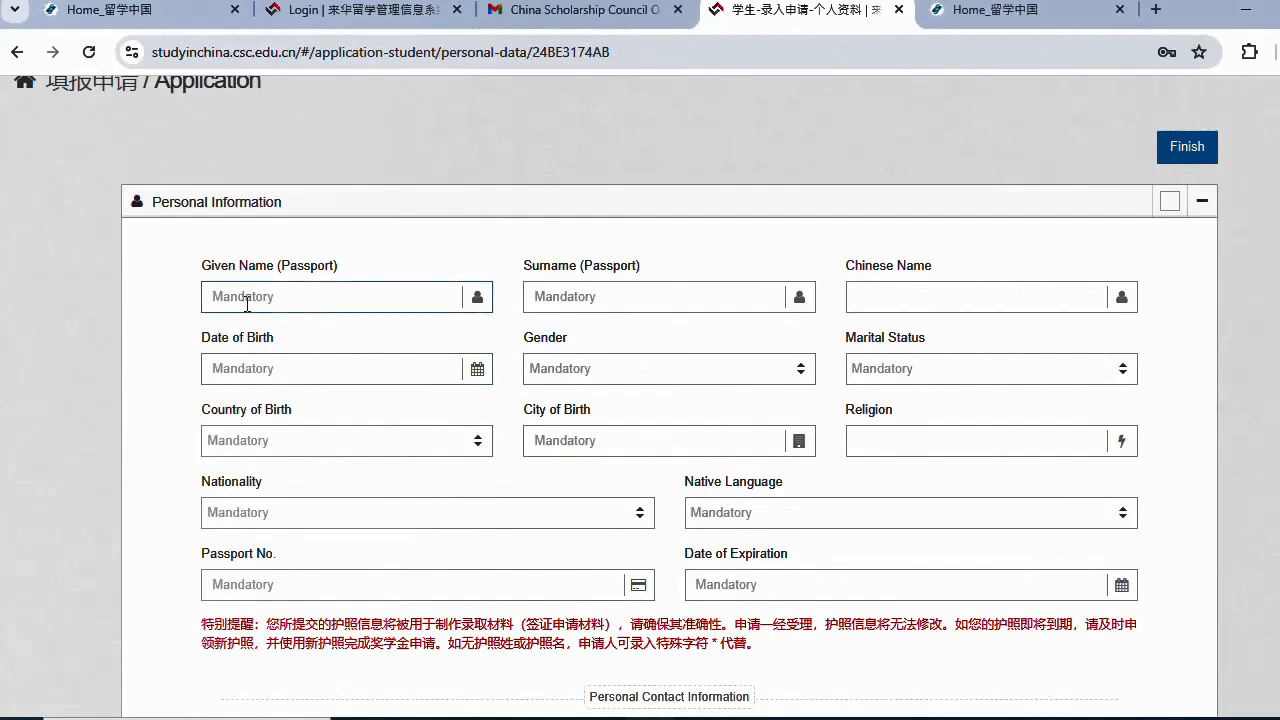
drag(303, 295, 210, 296)
click(565, 291)
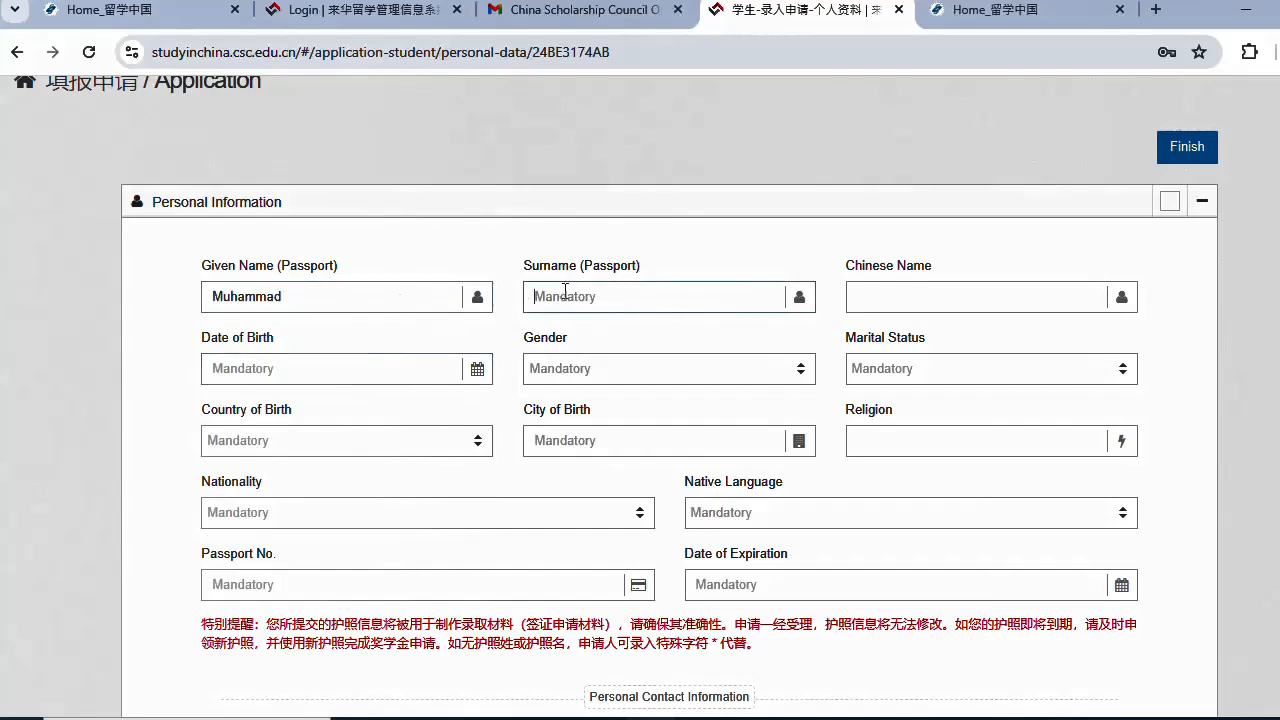
- Set the date of birth to 2000-02-02 in the calendar picker
click(349, 372)
click(233, 405)
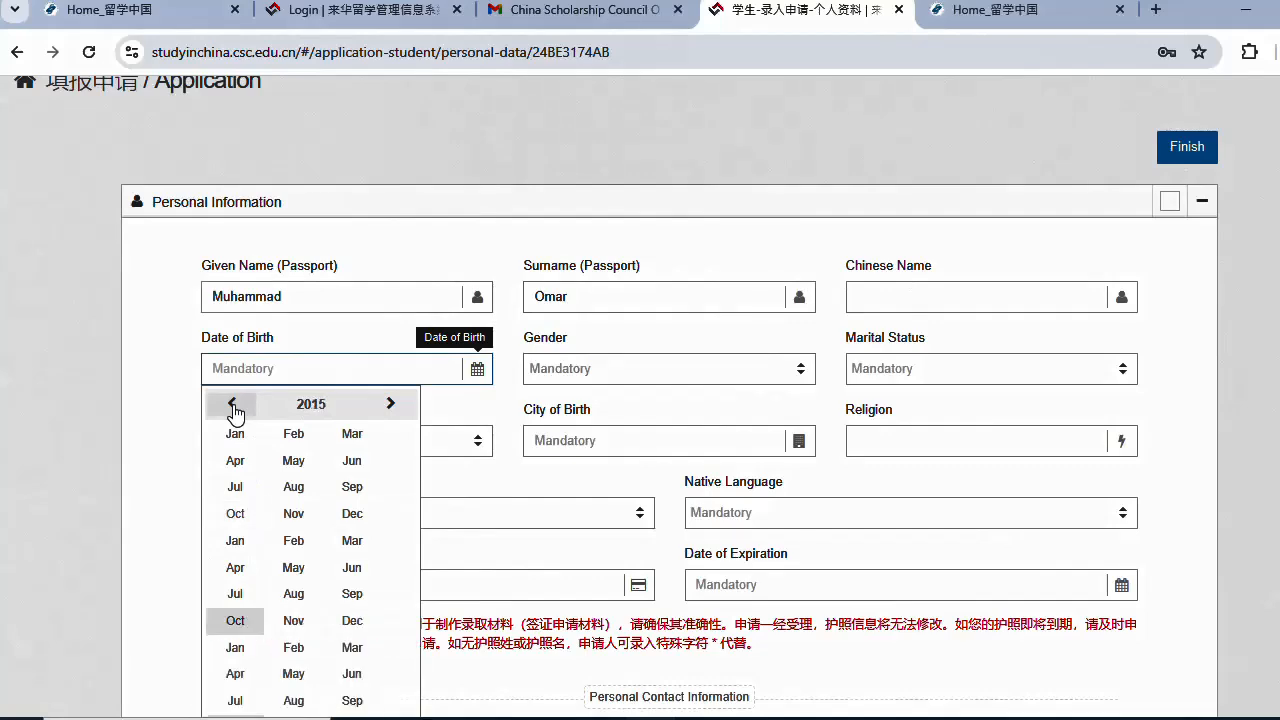
click(311, 405)
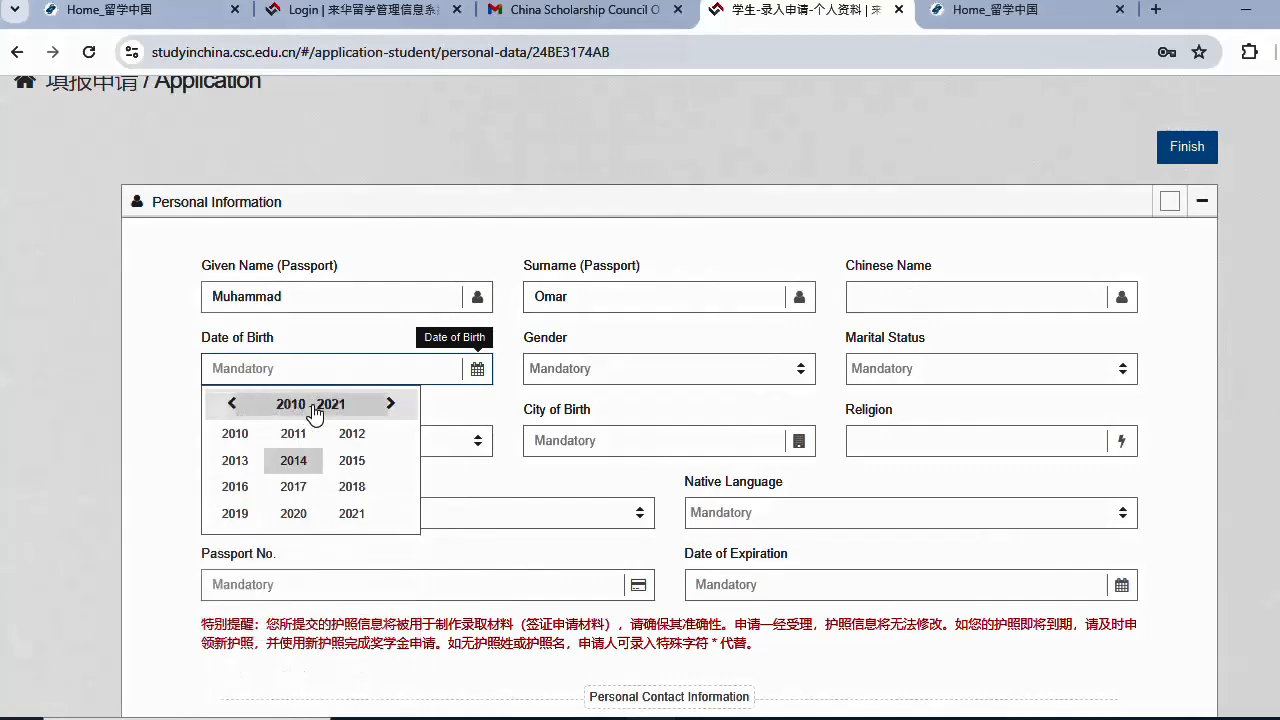
scroll(298, 503, up, 1)
click(244, 539)
click(308, 506)
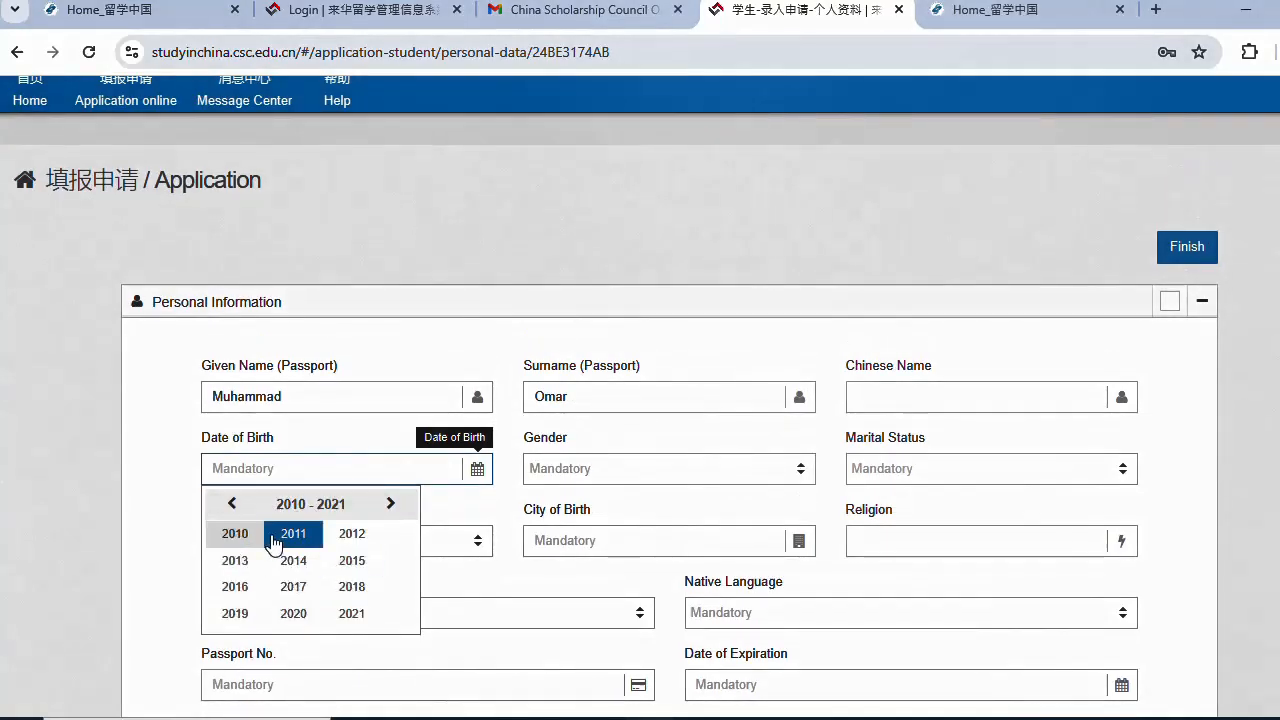
scroll(260, 500, down, 1)
double_click(232, 403)
click(382, 408)
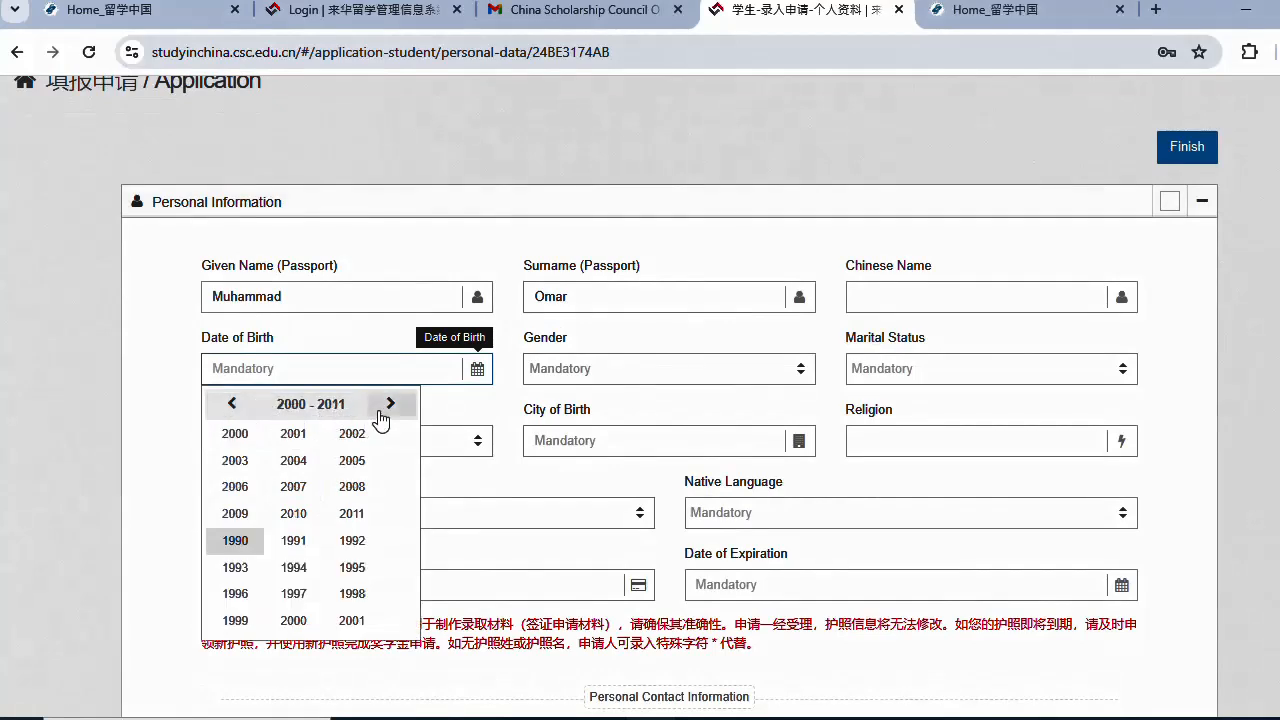
click(253, 434)
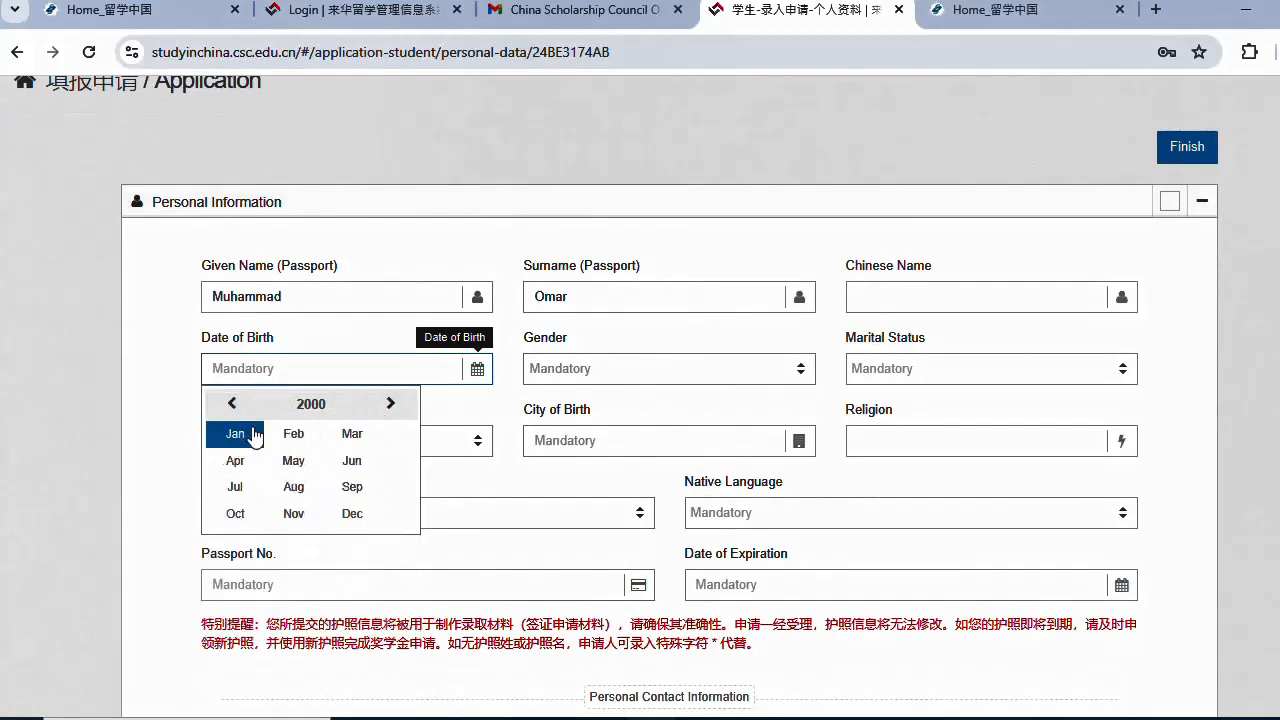
click(307, 440)
click(310, 455)
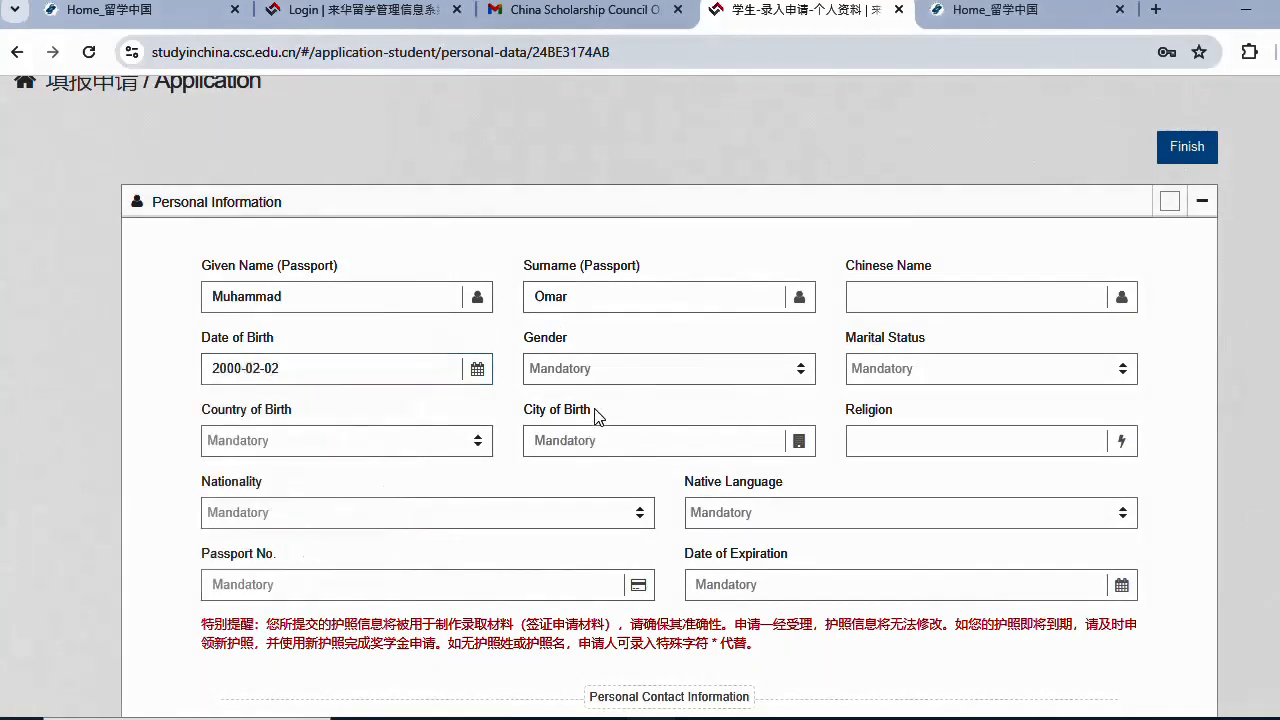
- Choose Male gender, Single marital status and Pakistan as nationality
click(597, 370)
click(580, 440)
click(894, 368)
click(880, 469)
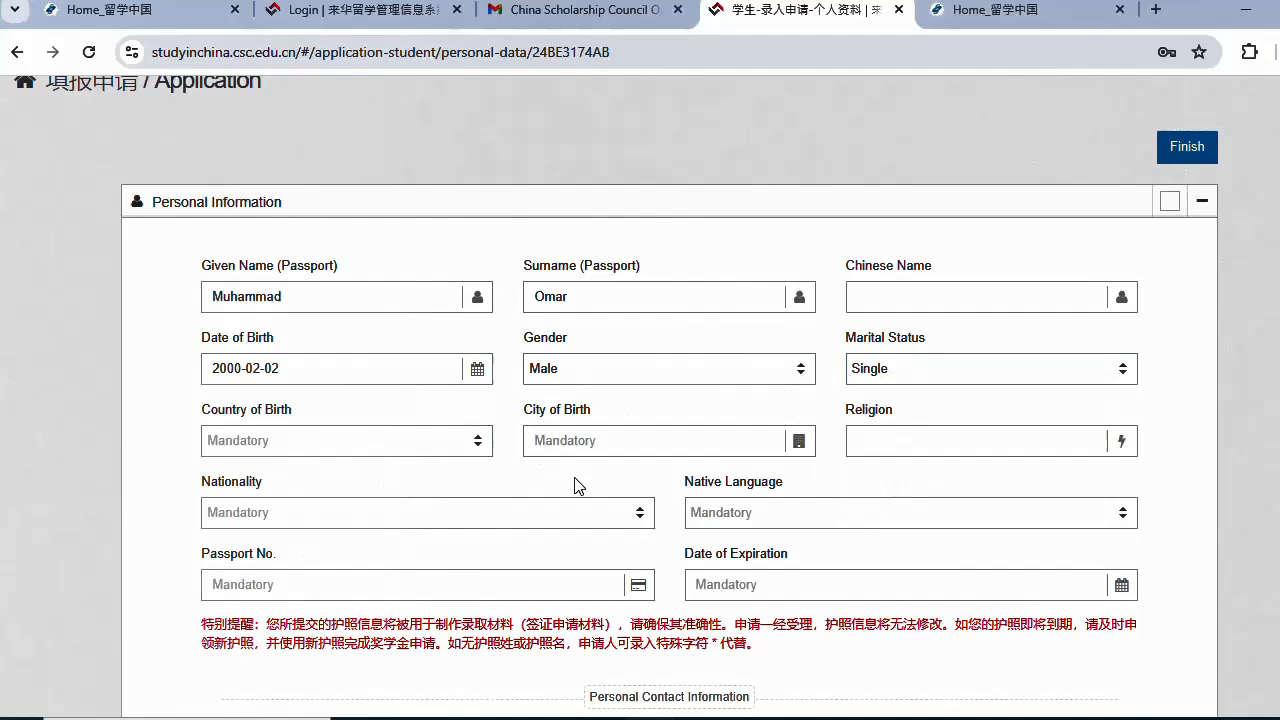
click(389, 518)
text(phd)
key(BackSpace)
key(BackSpace)
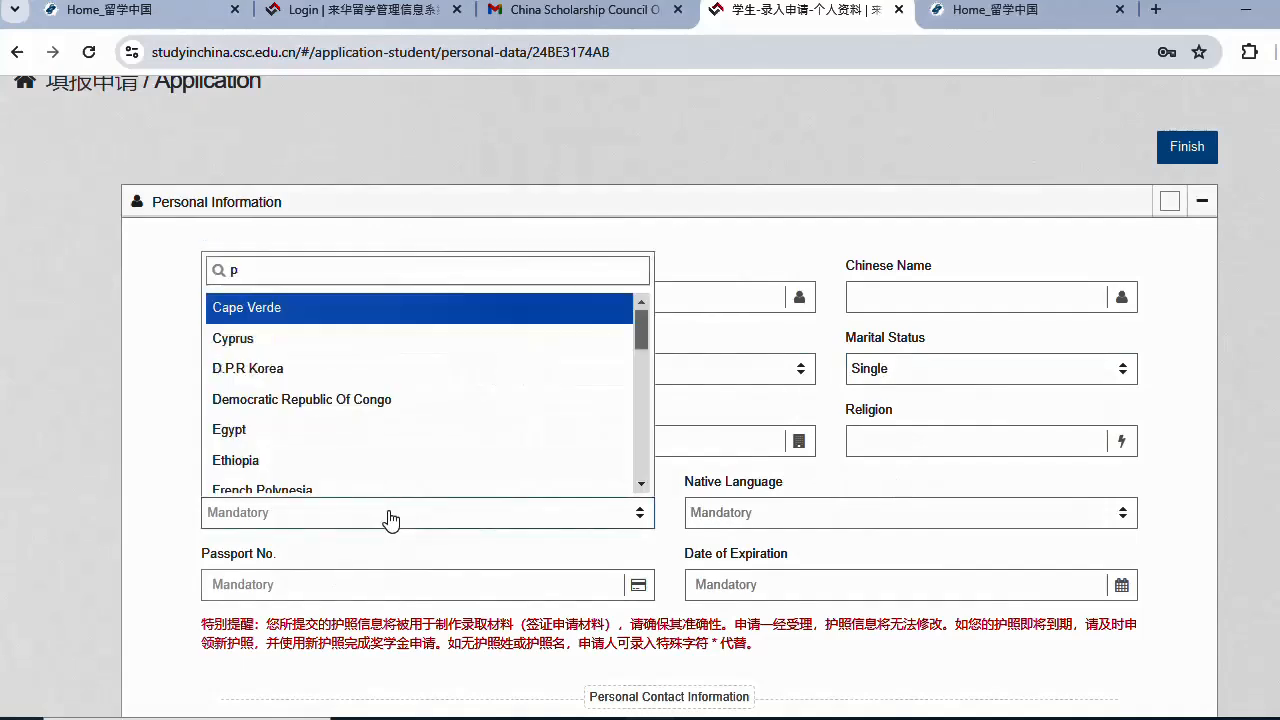
text(ak)
click(357, 485)
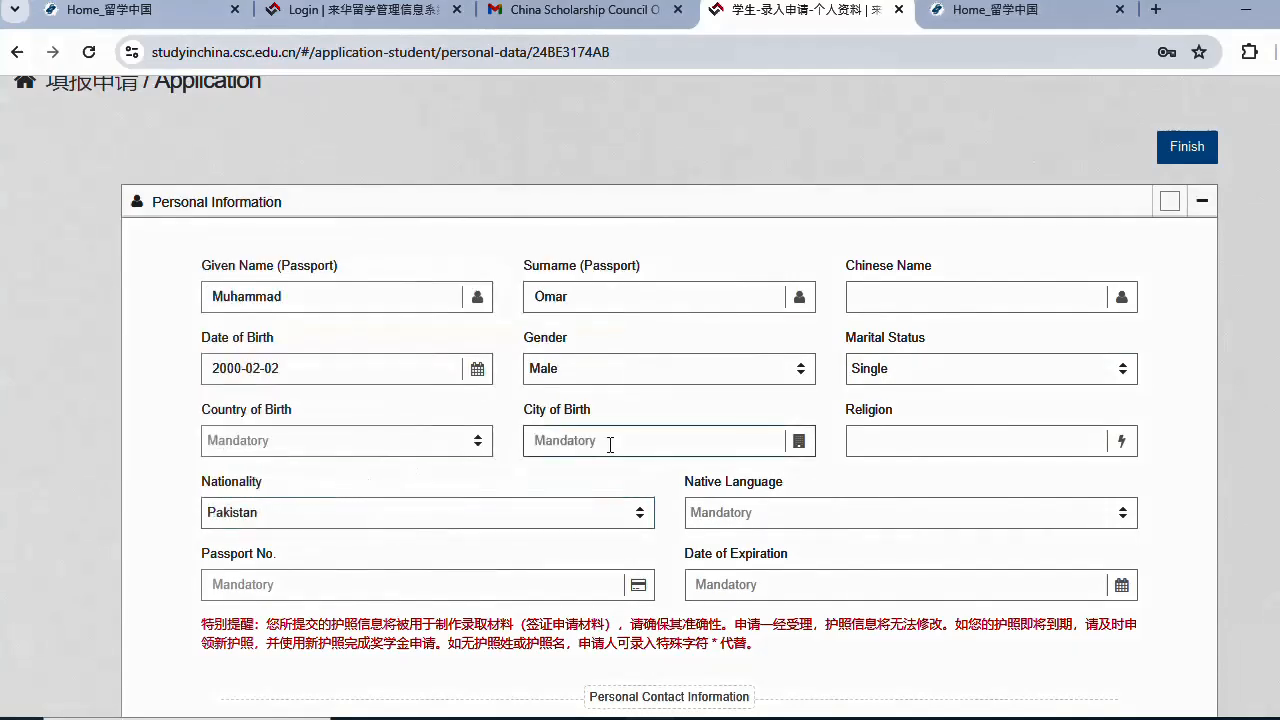
- Enter Lahore as city of birth, Islam as religion, and Urdu as native language
click(610, 444)
text(Lahore)
click(947, 445)
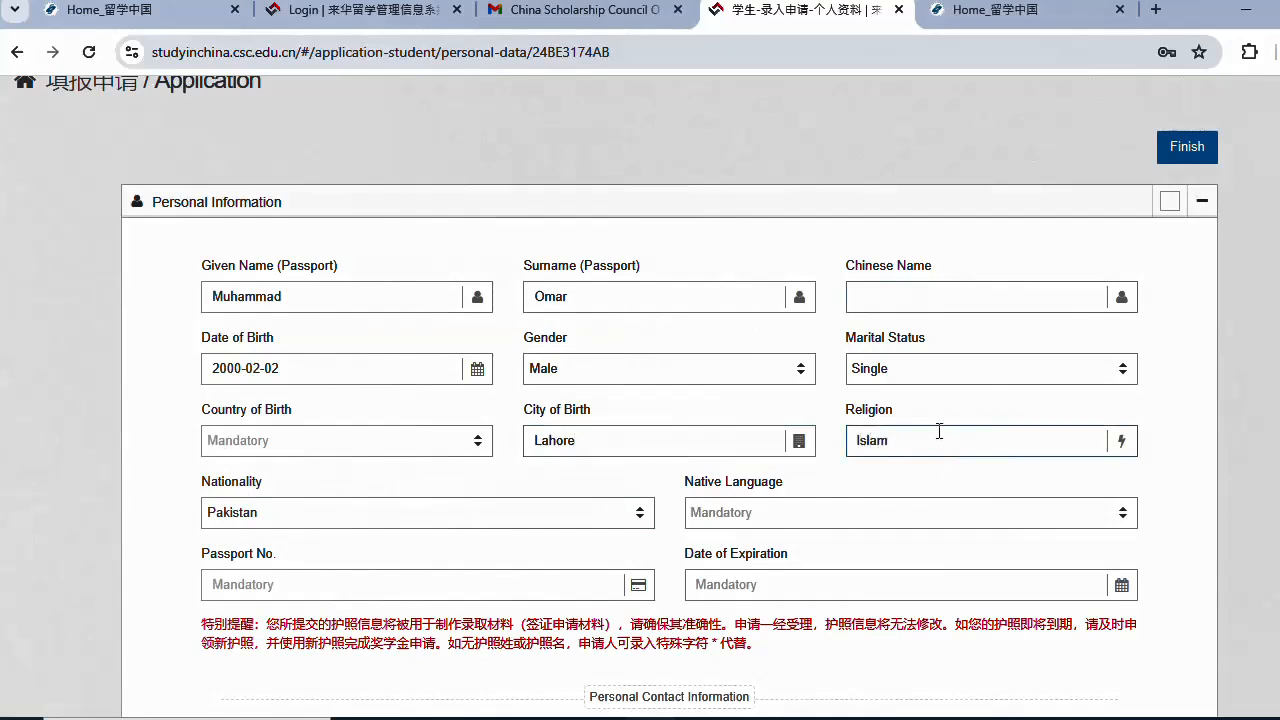
scroll(654, 477, down, 1)
click(777, 420)
text(u)
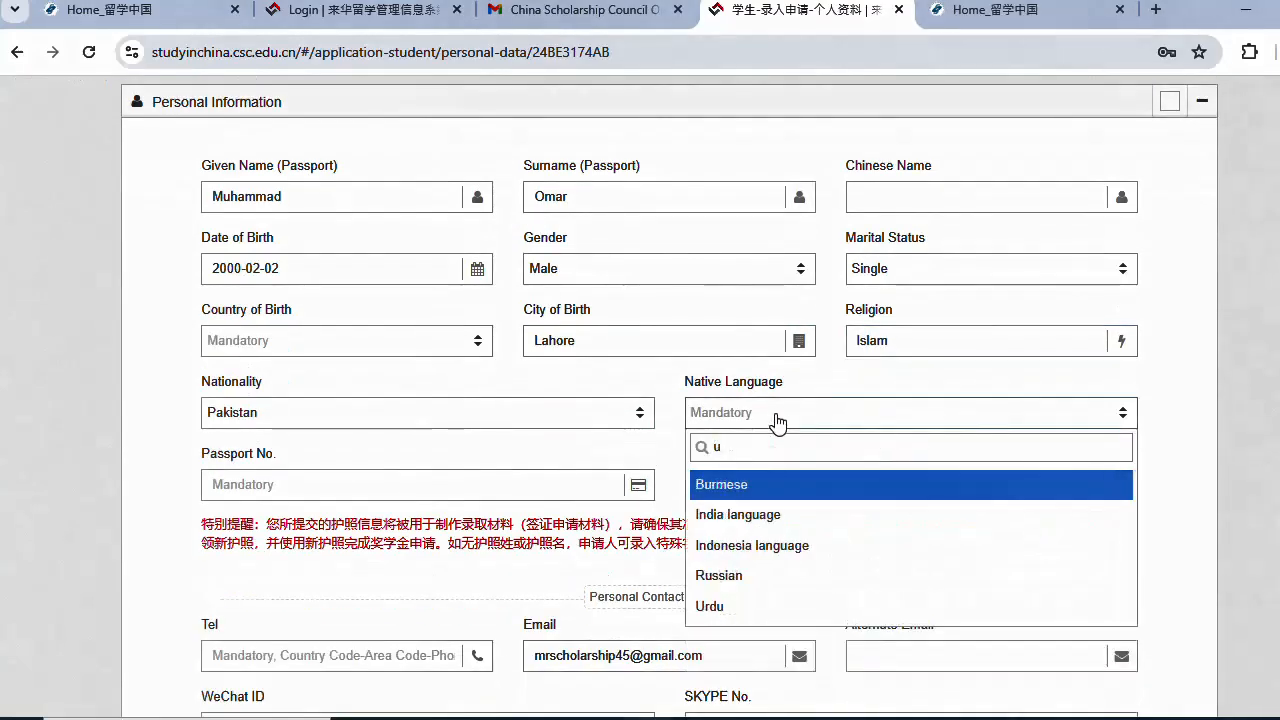
text(r)
click(757, 515)
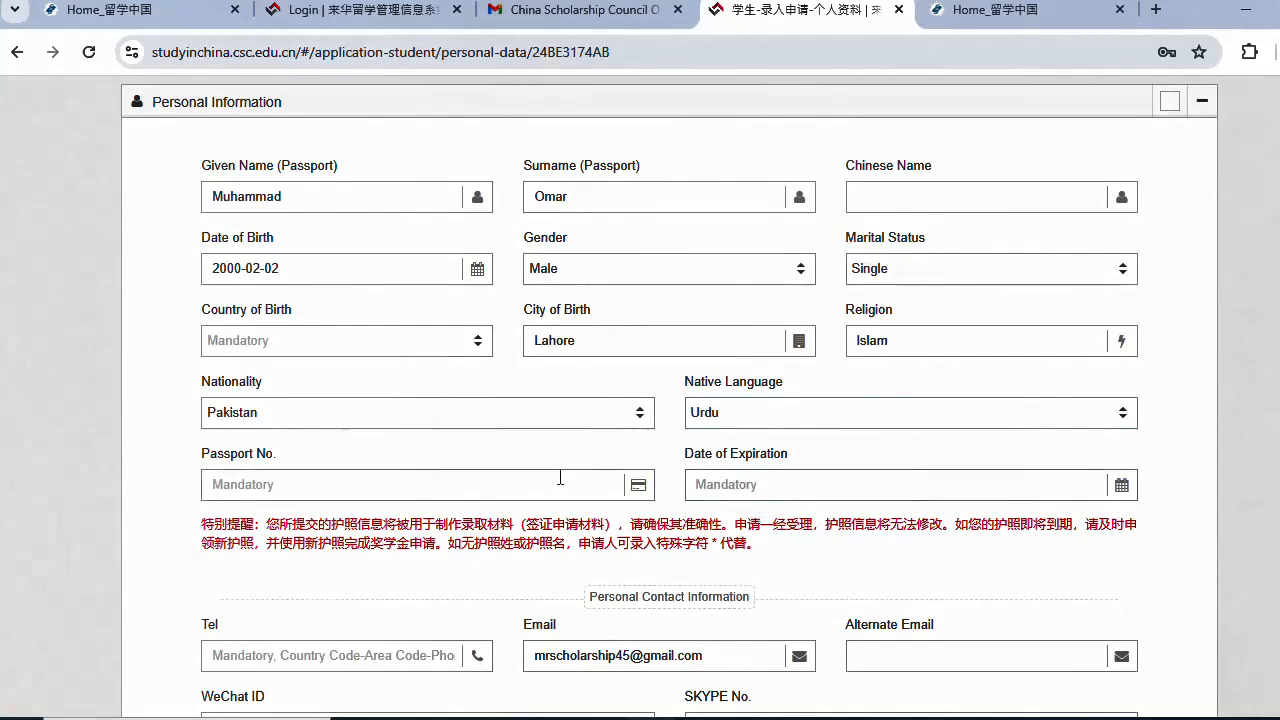
click(520, 481)
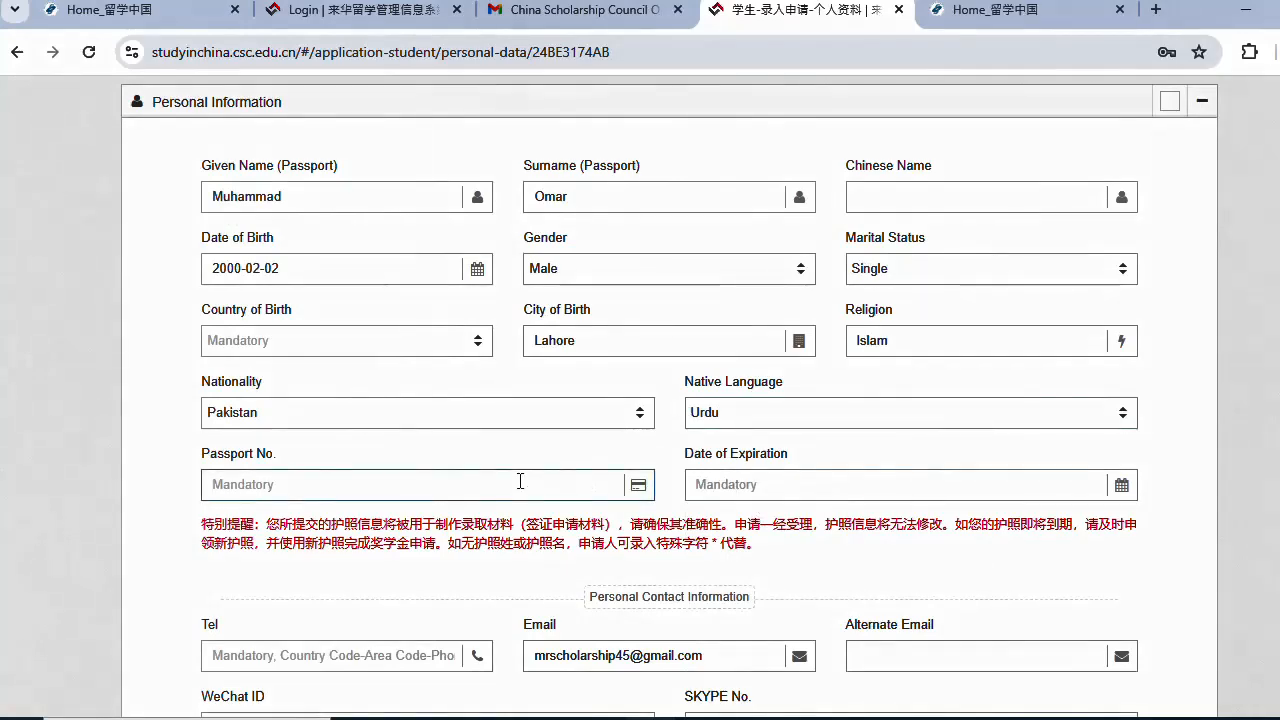
- Translate the page to English and enter the passport number
right_click(452, 544)
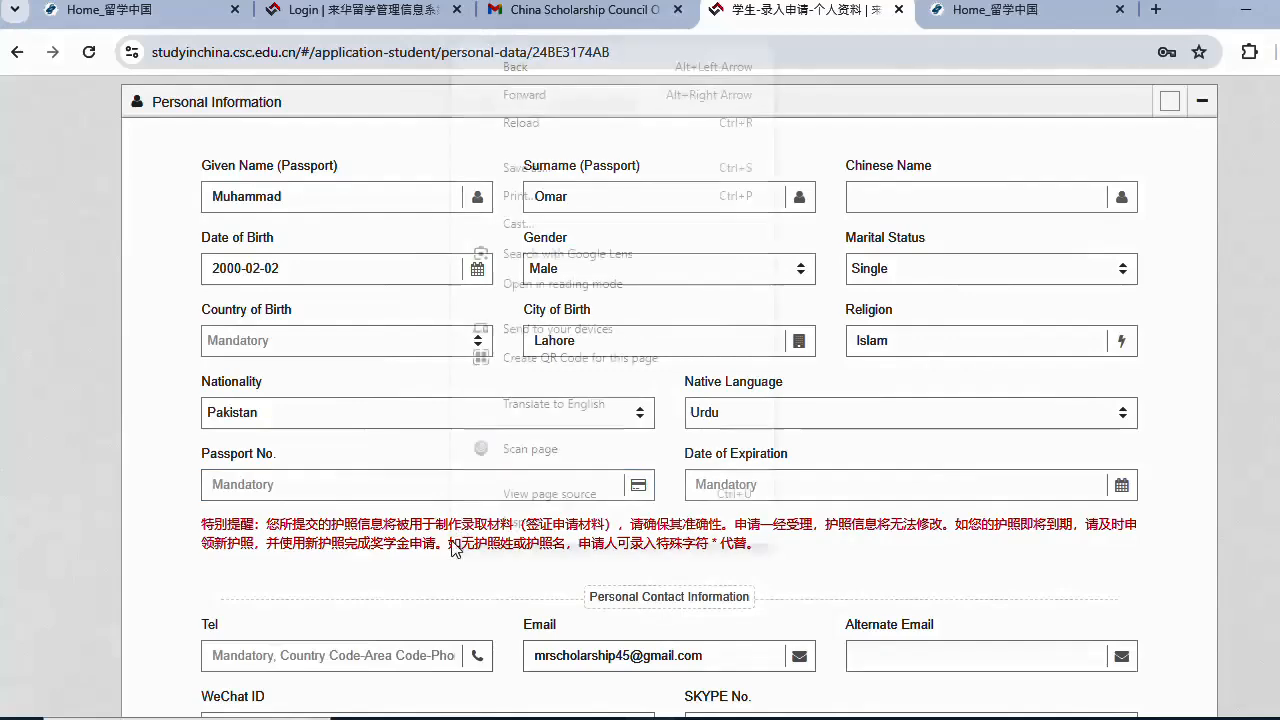
click(569, 408)
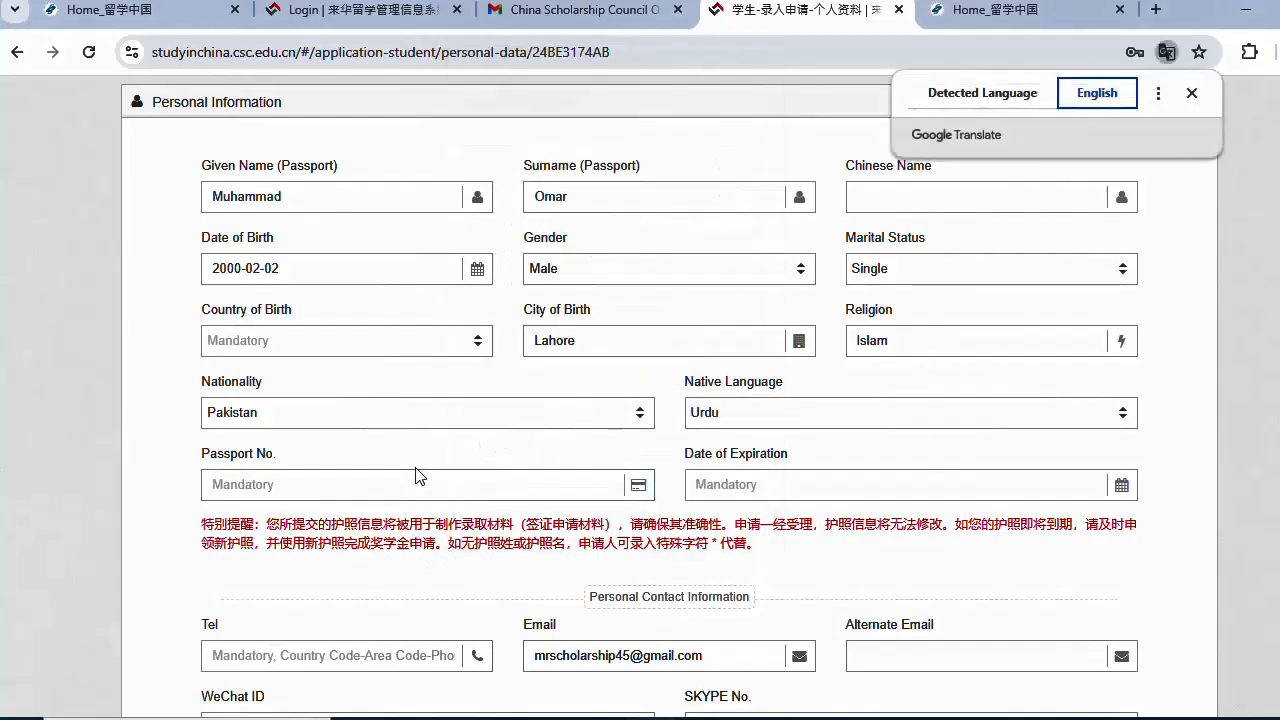
click(305, 484)
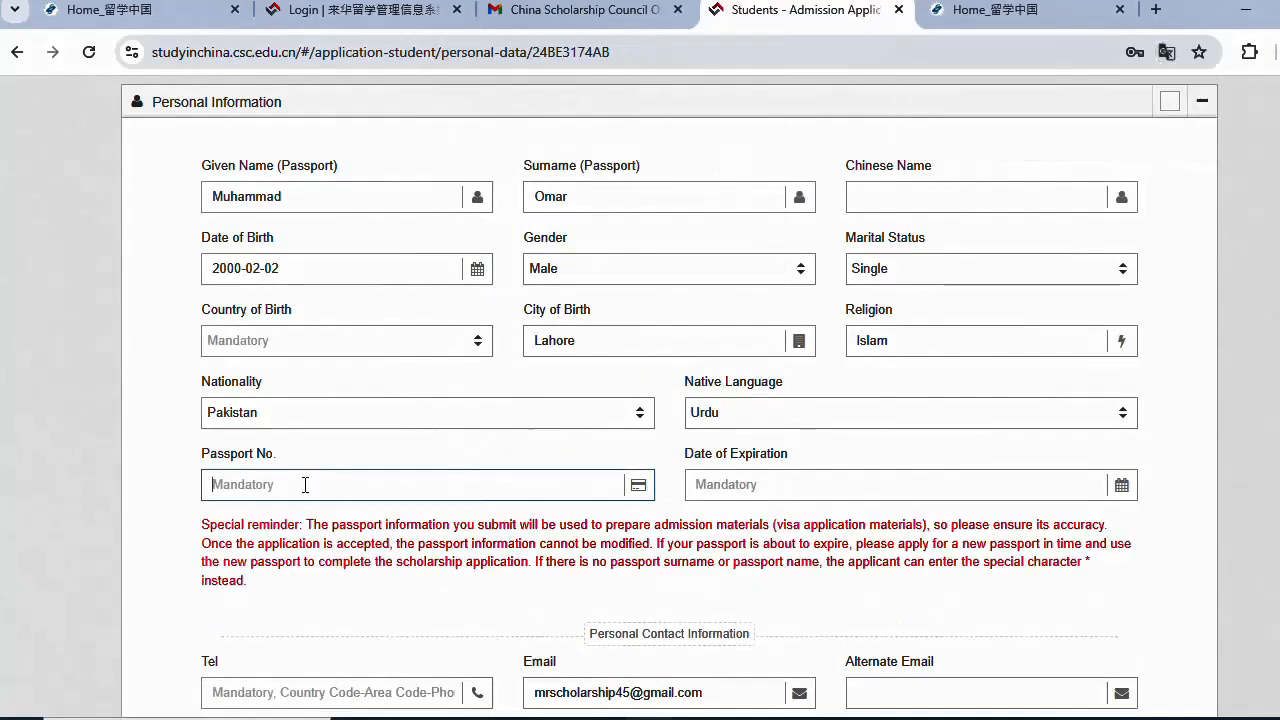
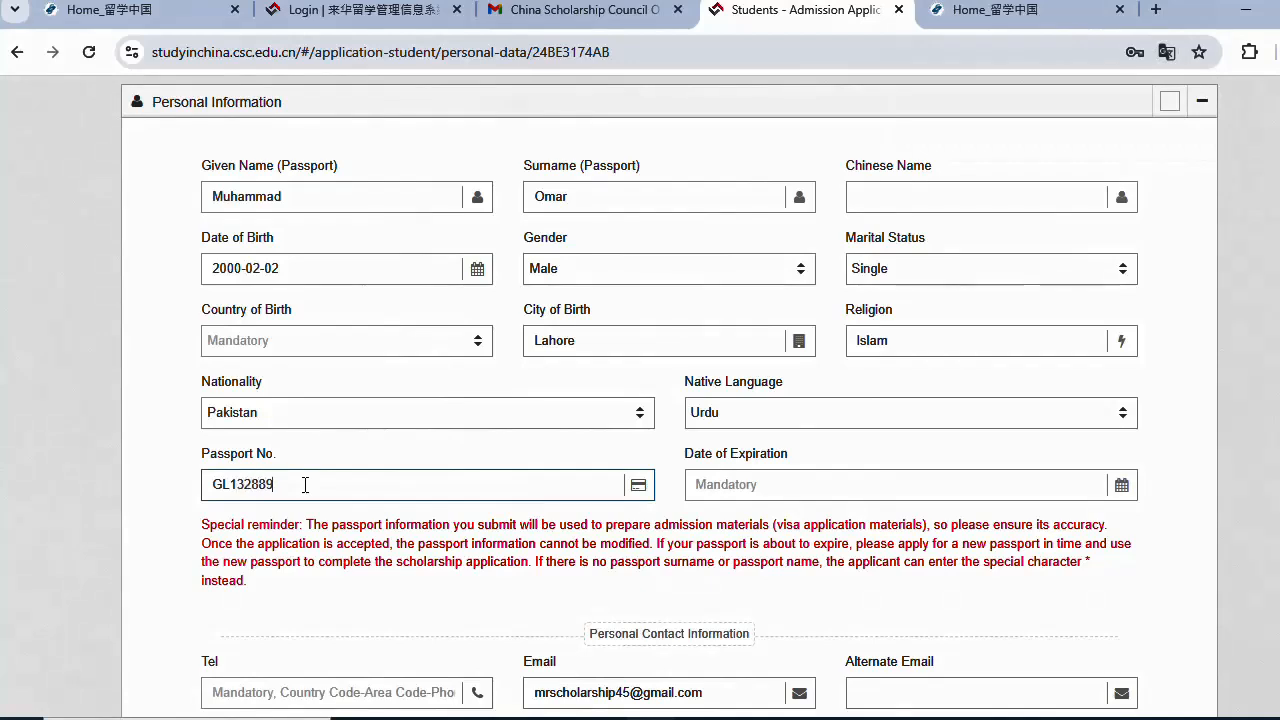
- Set the passport expiration date to 2025-05-15
click(760, 485)
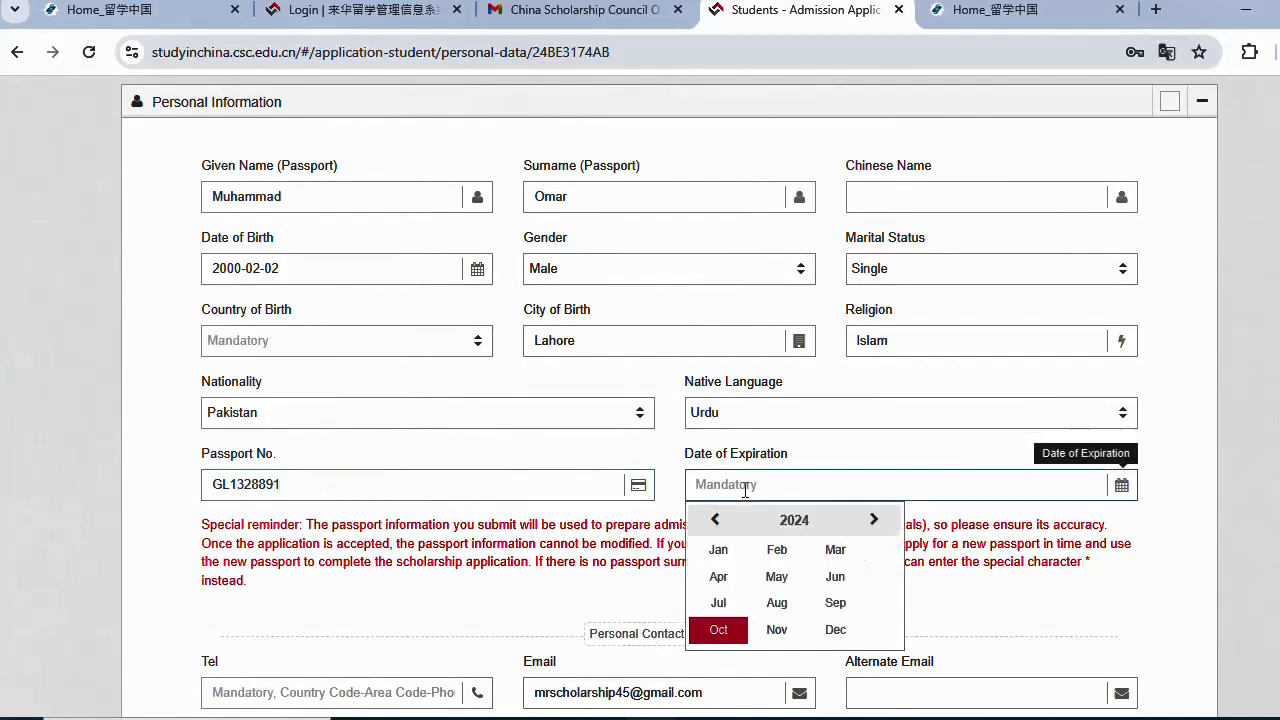
click(877, 520)
click(778, 578)
click(823, 640)
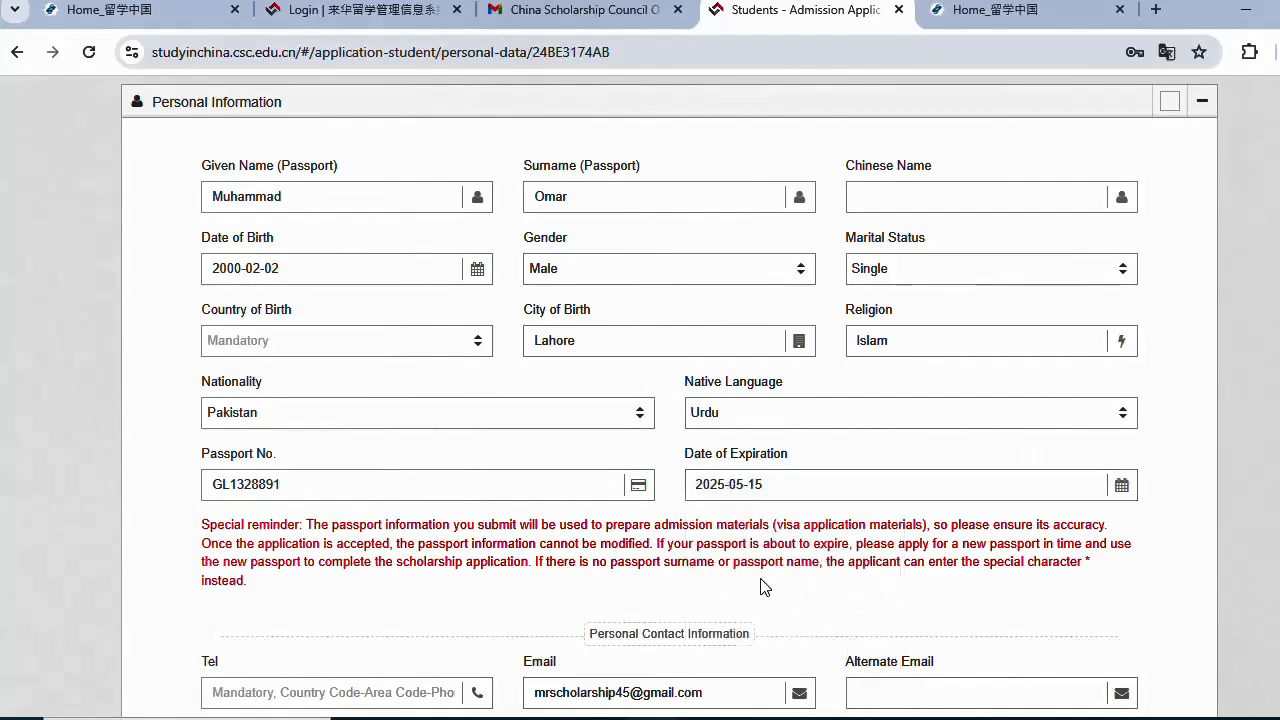
scroll(763, 586, down, 2)
scroll(636, 257, down, 1)
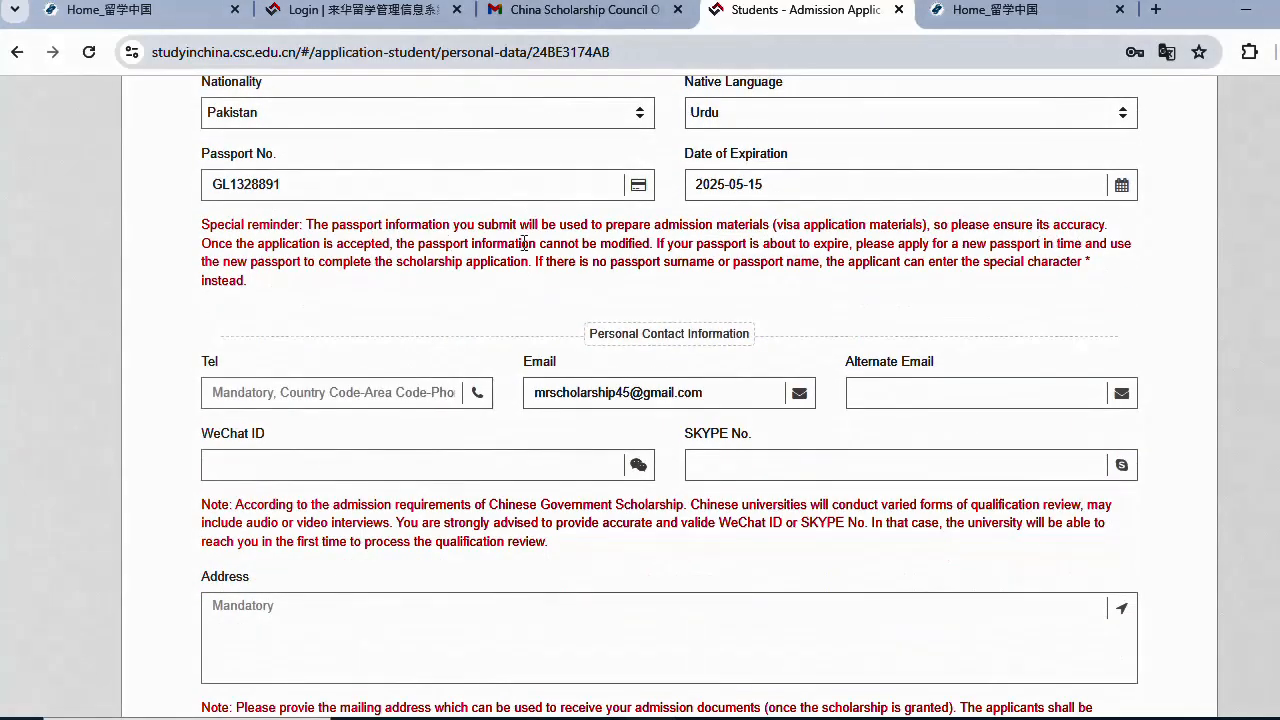
- Enter the applicant's mailing address
drag(226, 212, 790, 264)
click(797, 272)
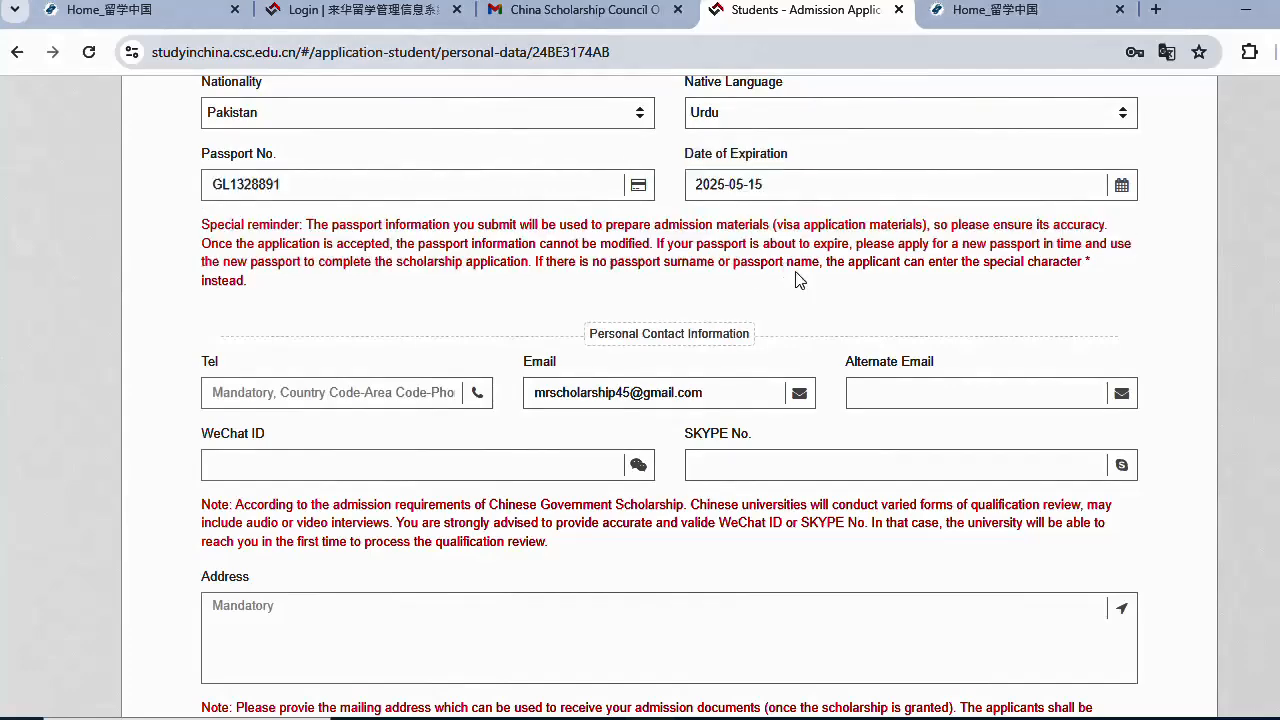
scroll(378, 149, down, 2)
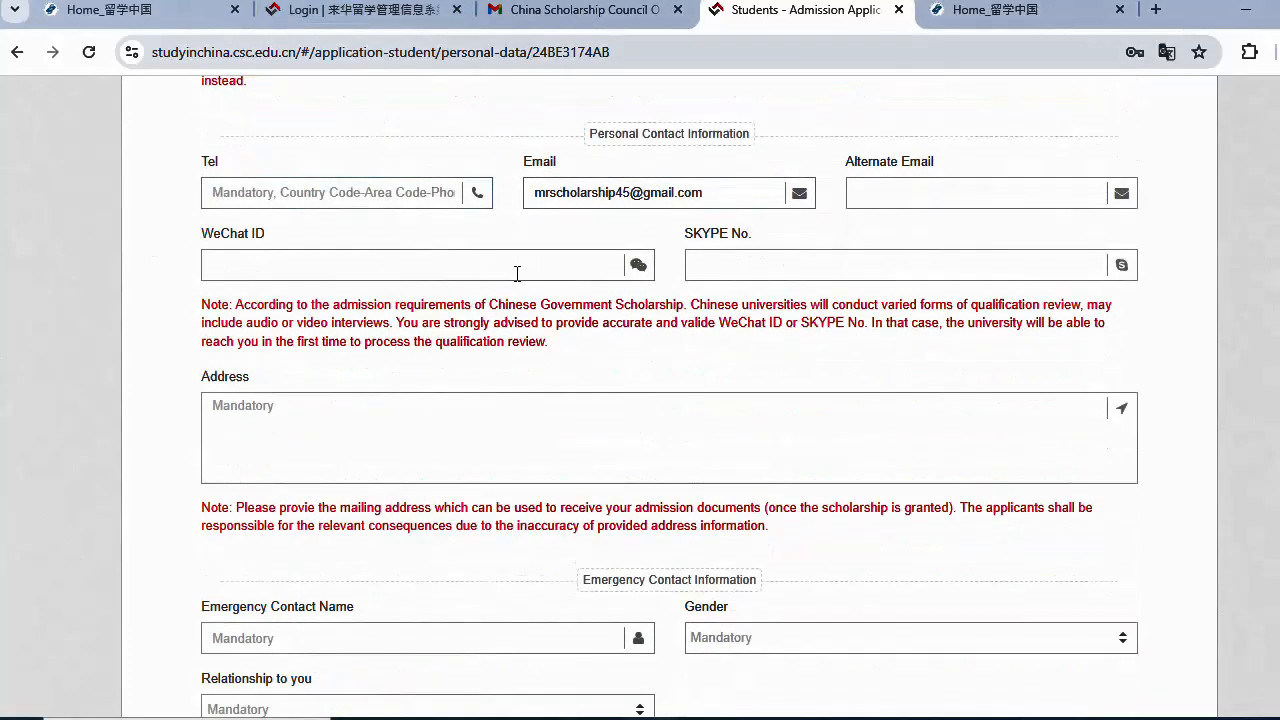
click(271, 408)
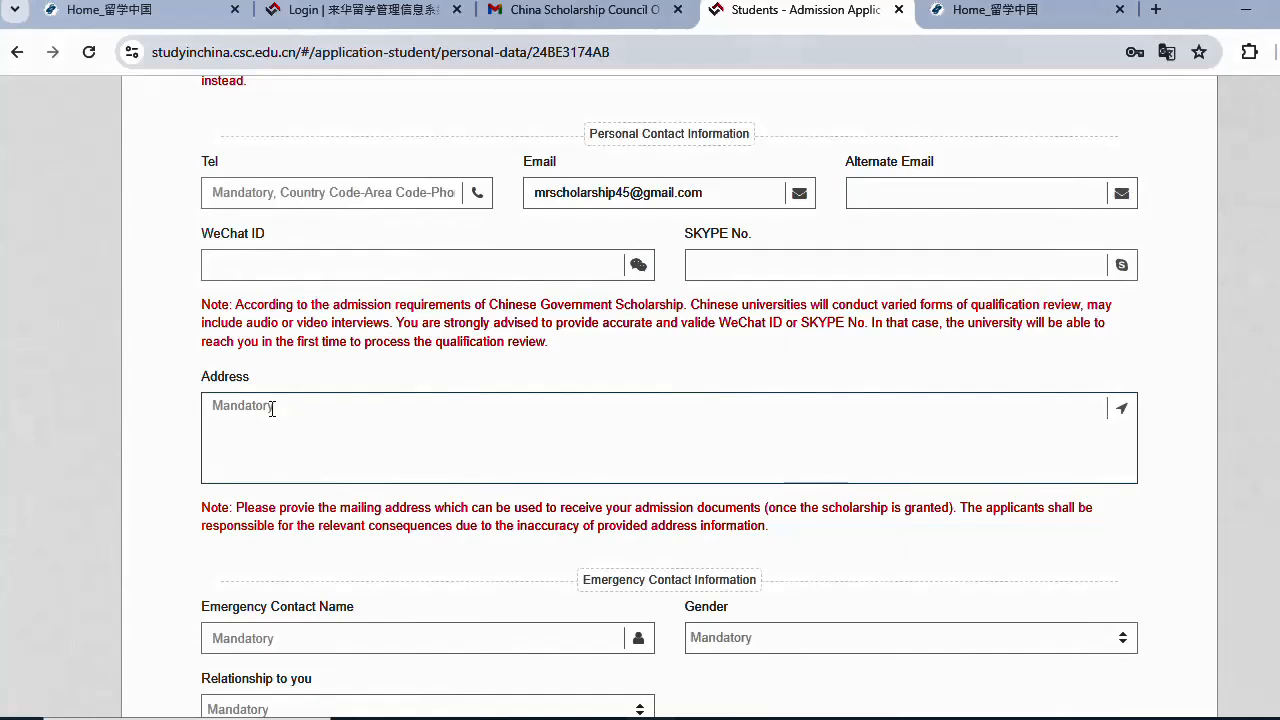
text(m)
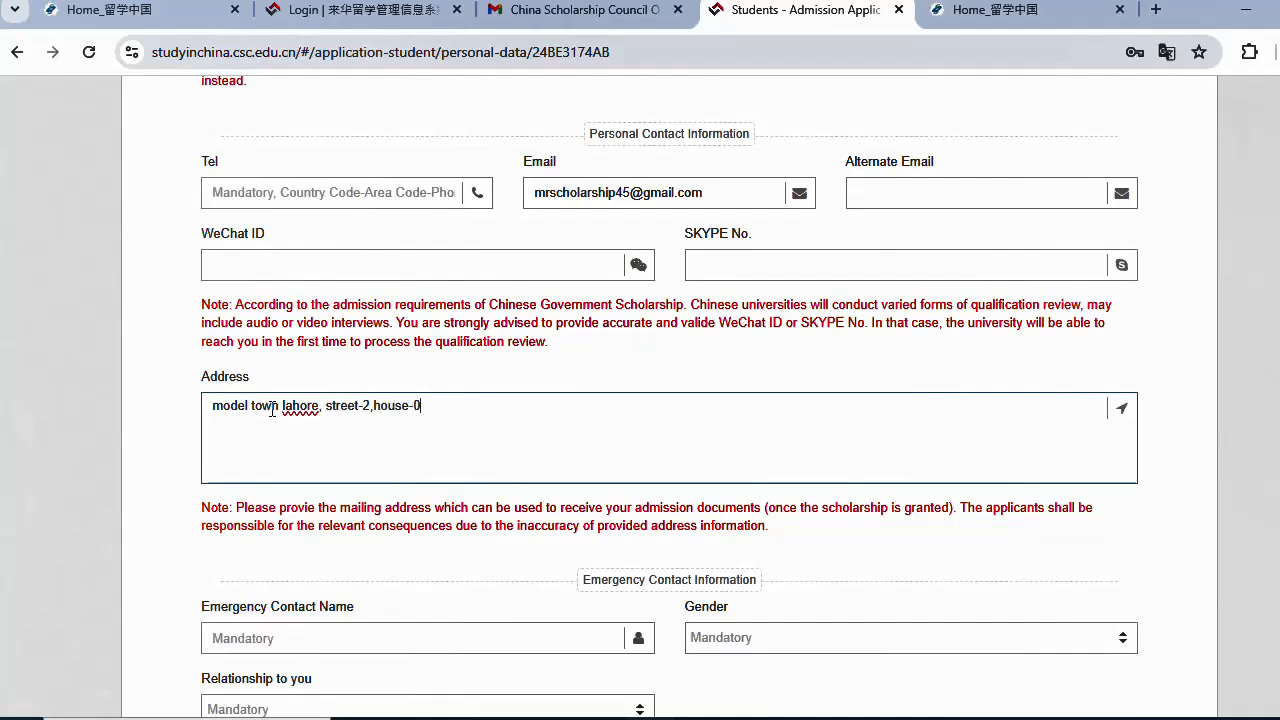
- Add emergency contact 'Brother', gender Male, relationship Sibling
scroll(363, 390, down, 3)
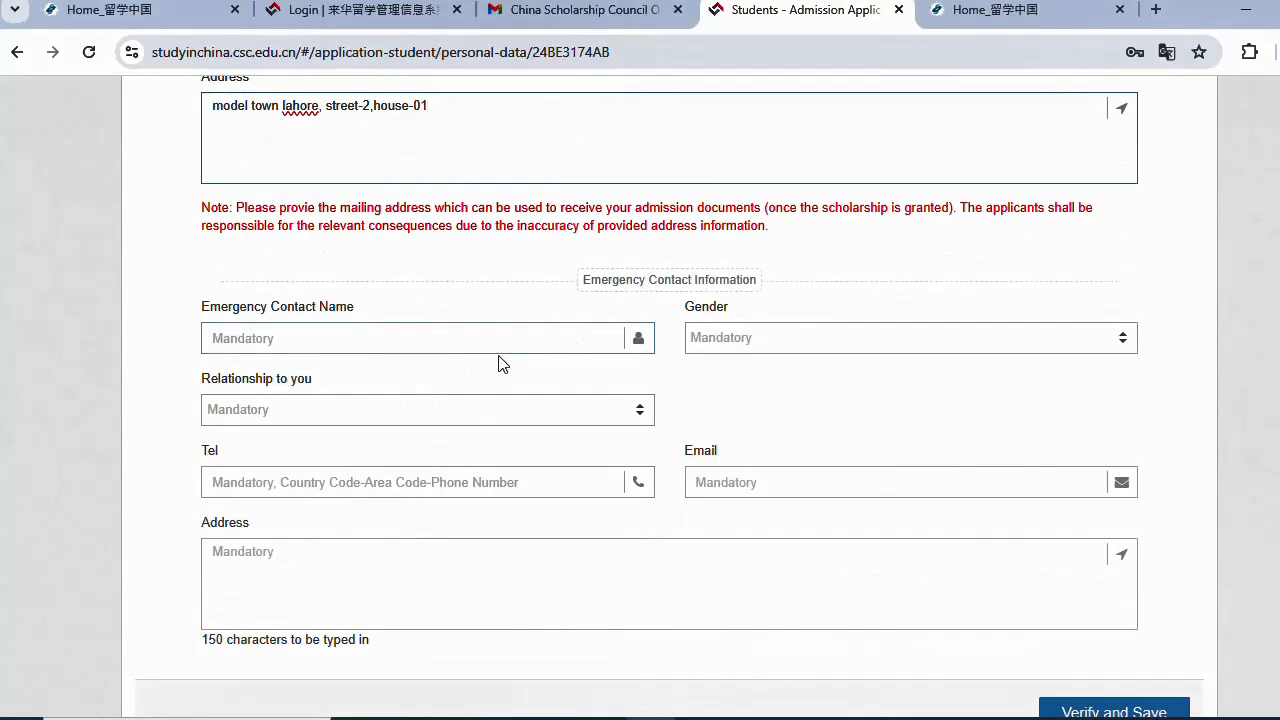
click(462, 335)
text(Brother)
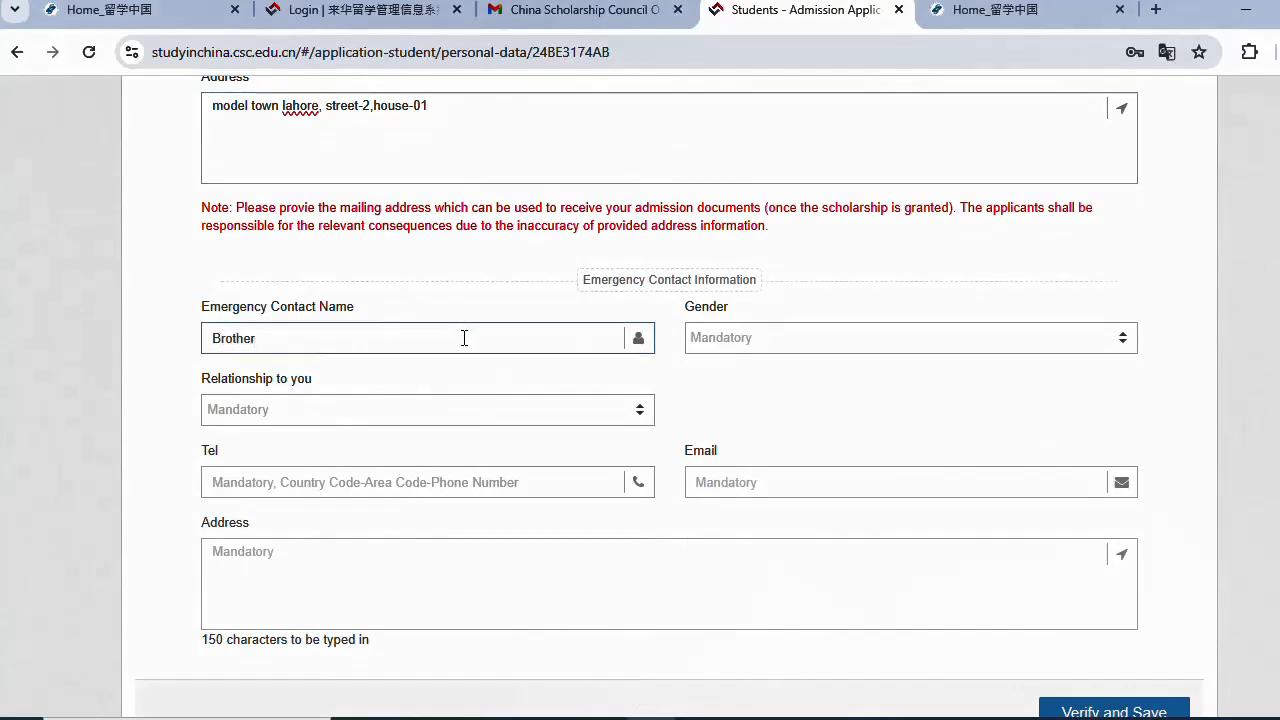
click(725, 340)
click(720, 408)
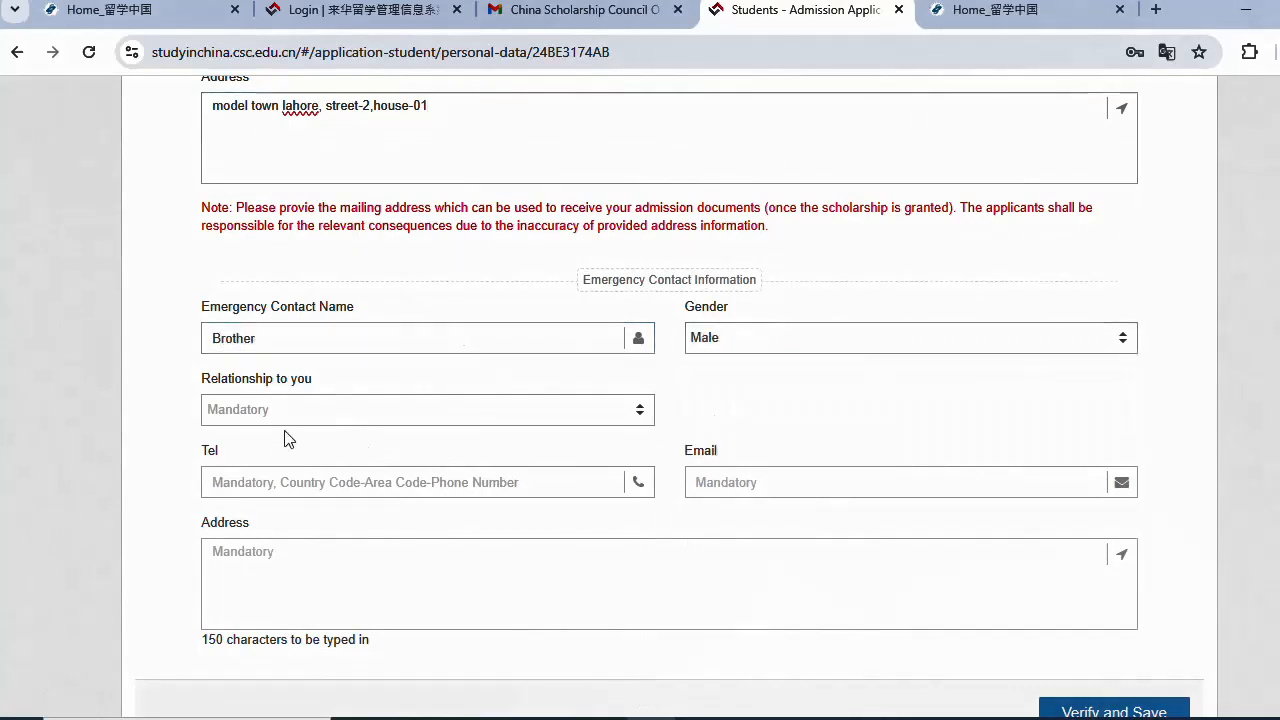
click(300, 410)
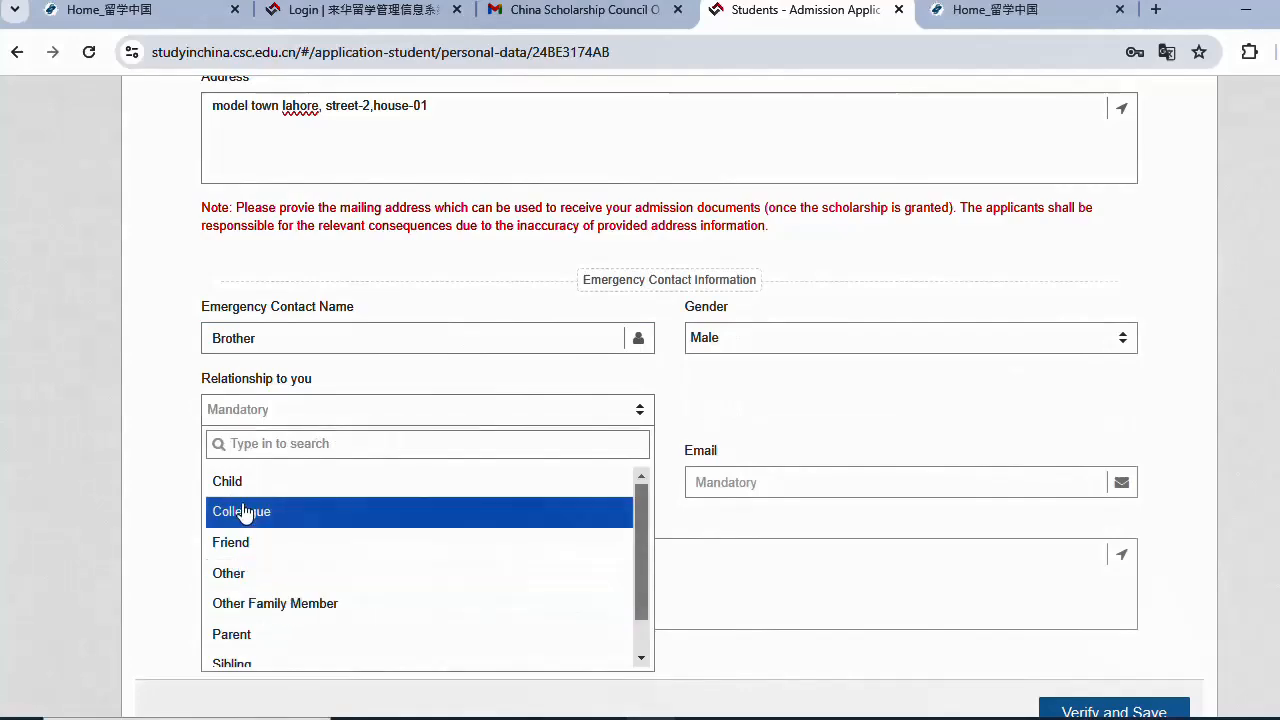
scroll(235, 600, down, 1)
click(229, 617)
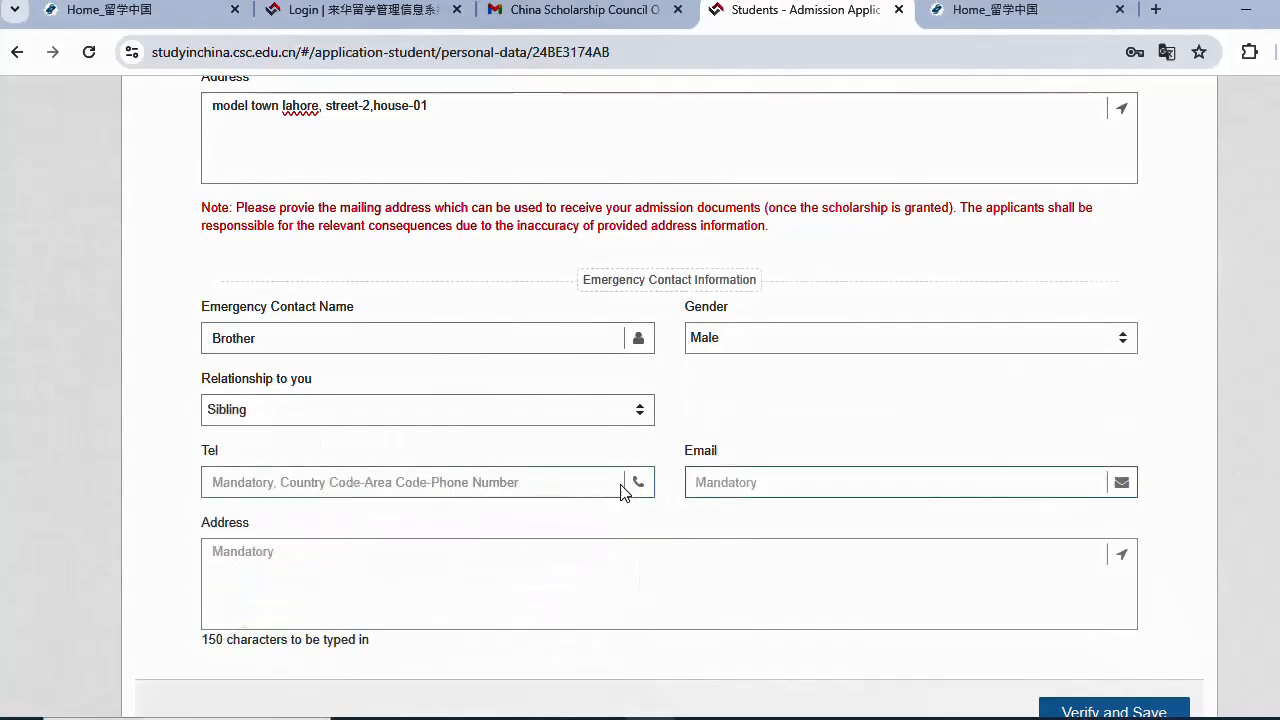
scroll(509, 394, up, 3)
scroll(838, 567, down, 2)
scroll(640, 303, up, 3)
- Copy the applicant's email into the emergency contact's email field
drag(712, 295, 457, 289)
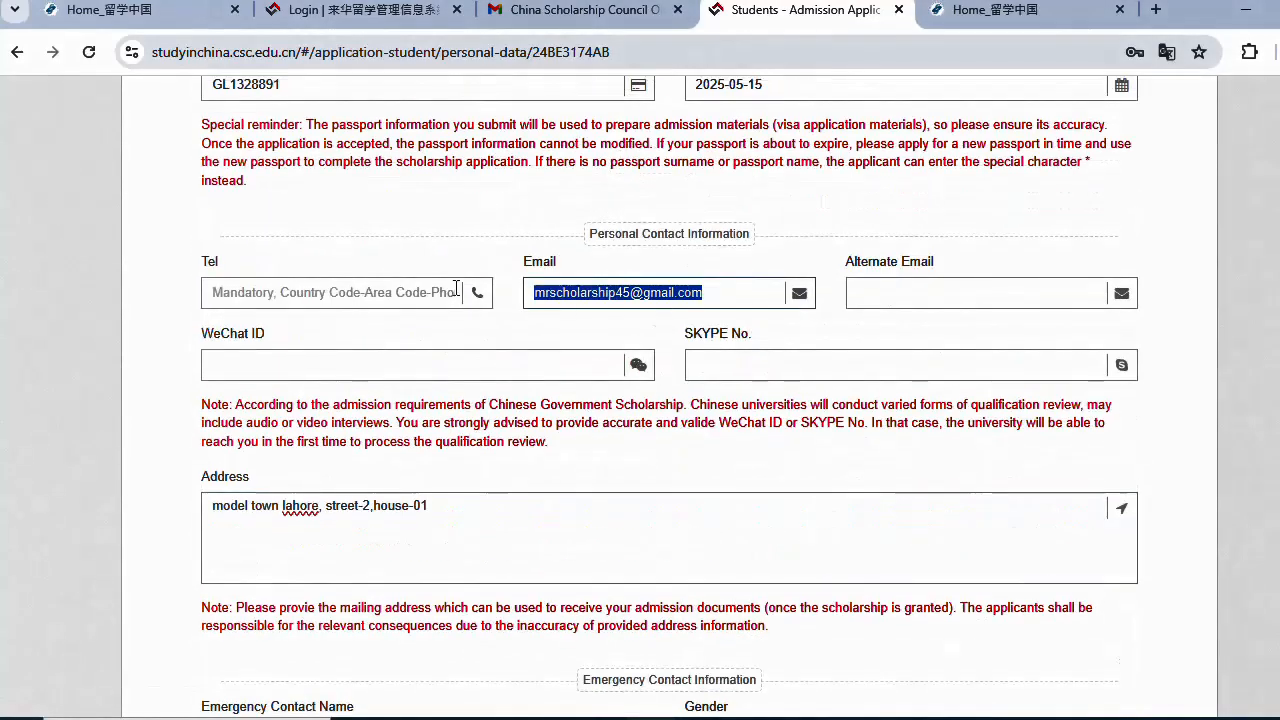
right_click(545, 295)
click(604, 315)
scroll(658, 401, down, 1)
scroll(658, 401, down, 4)
click(745, 338)
click(751, 420)
right_click(750, 490)
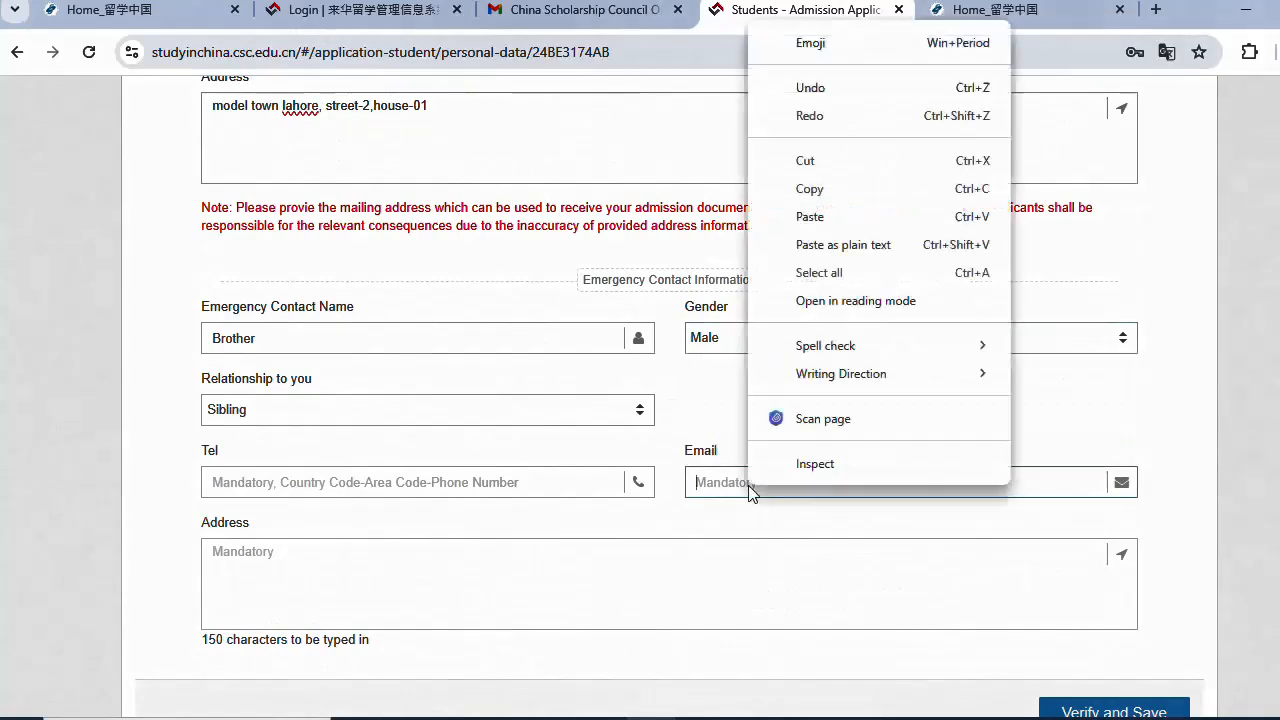
click(822, 214)
scroll(445, 473, down, 2)
- Copy the mailing address into the emergency address box and attempt Verify and Save
click(271, 363)
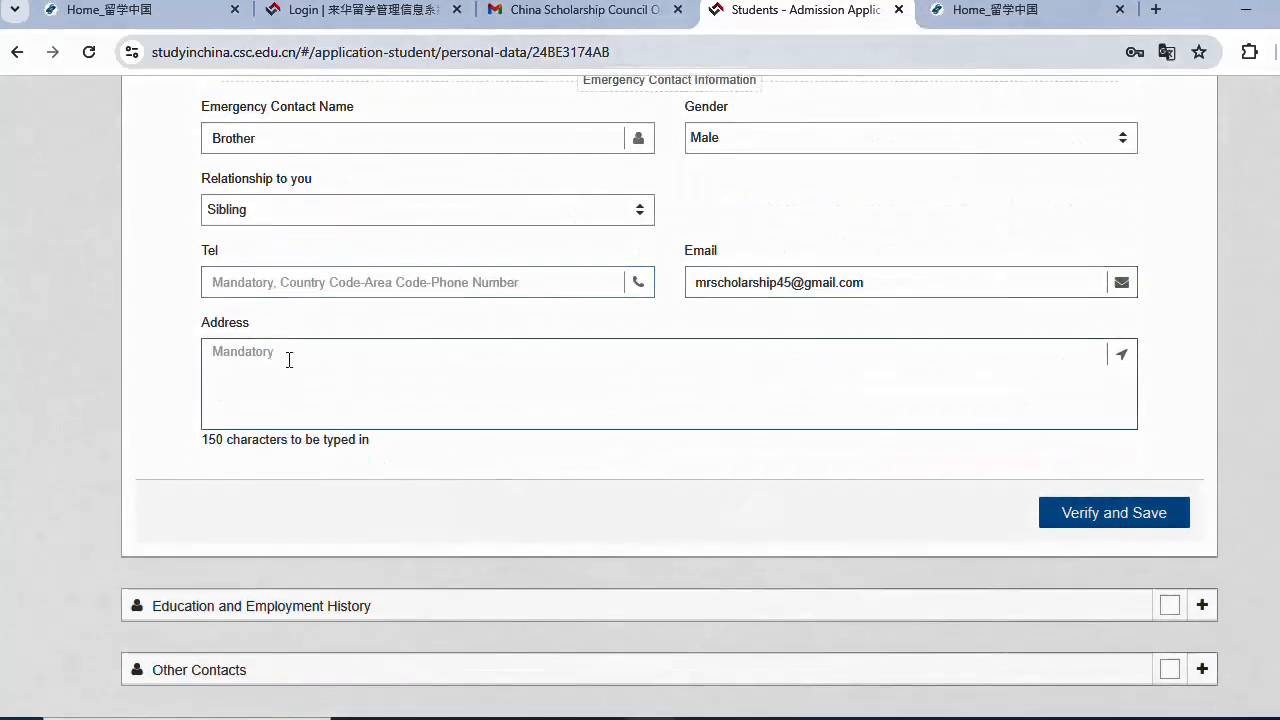
scroll(289, 360, up, 4)
drag(430, 305, 203, 305)
right_click(318, 308)
click(345, 394)
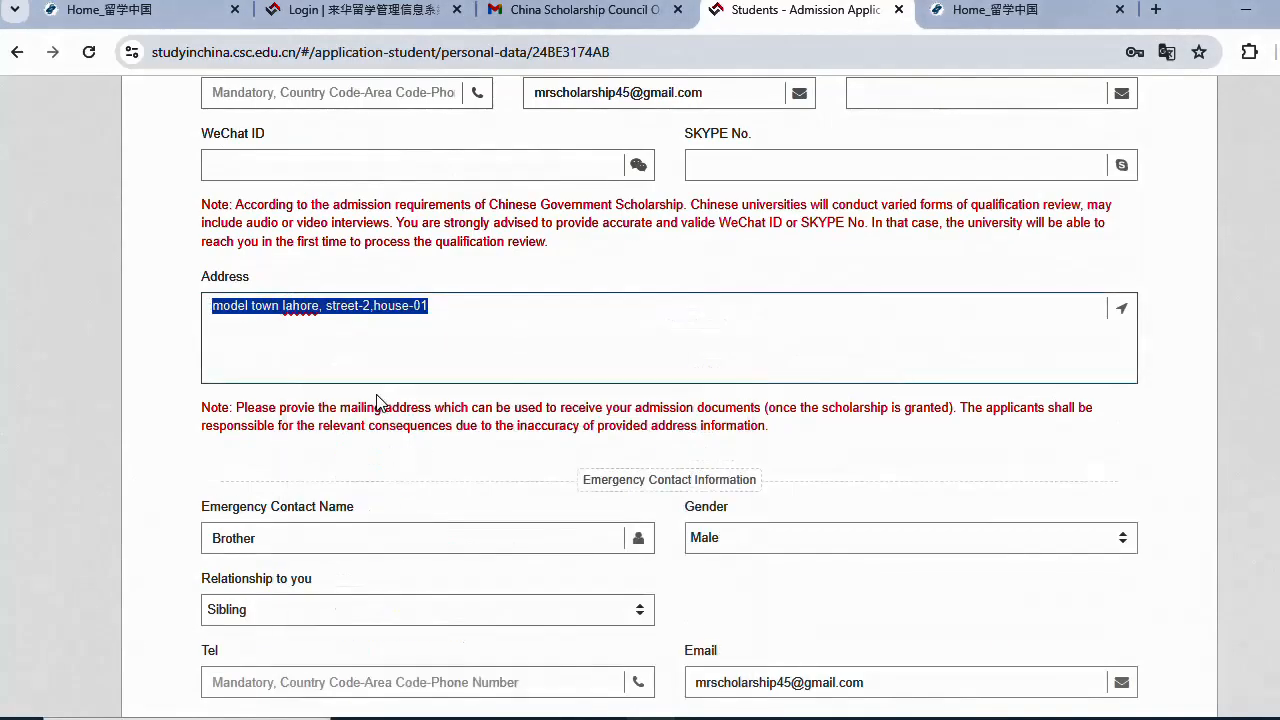
scroll(309, 357, down, 4)
right_click(310, 357)
click(423, 186)
scroll(826, 406, up, 1)
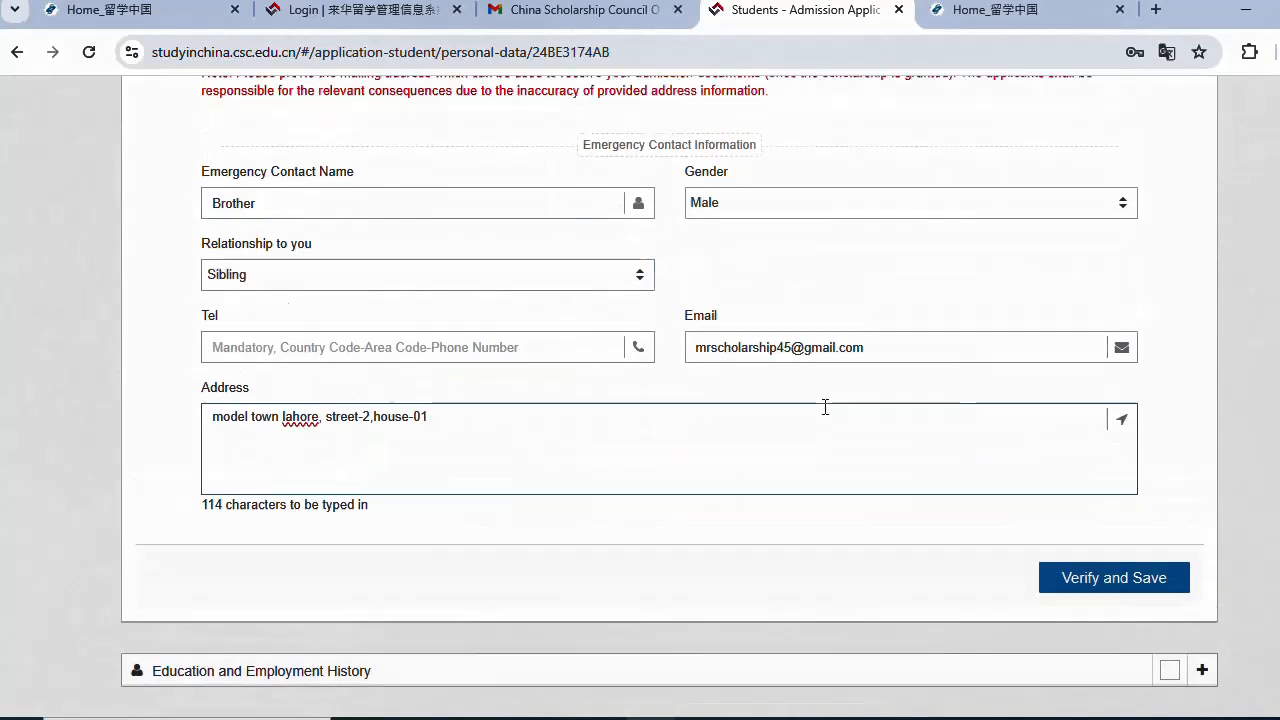
click(1075, 612)
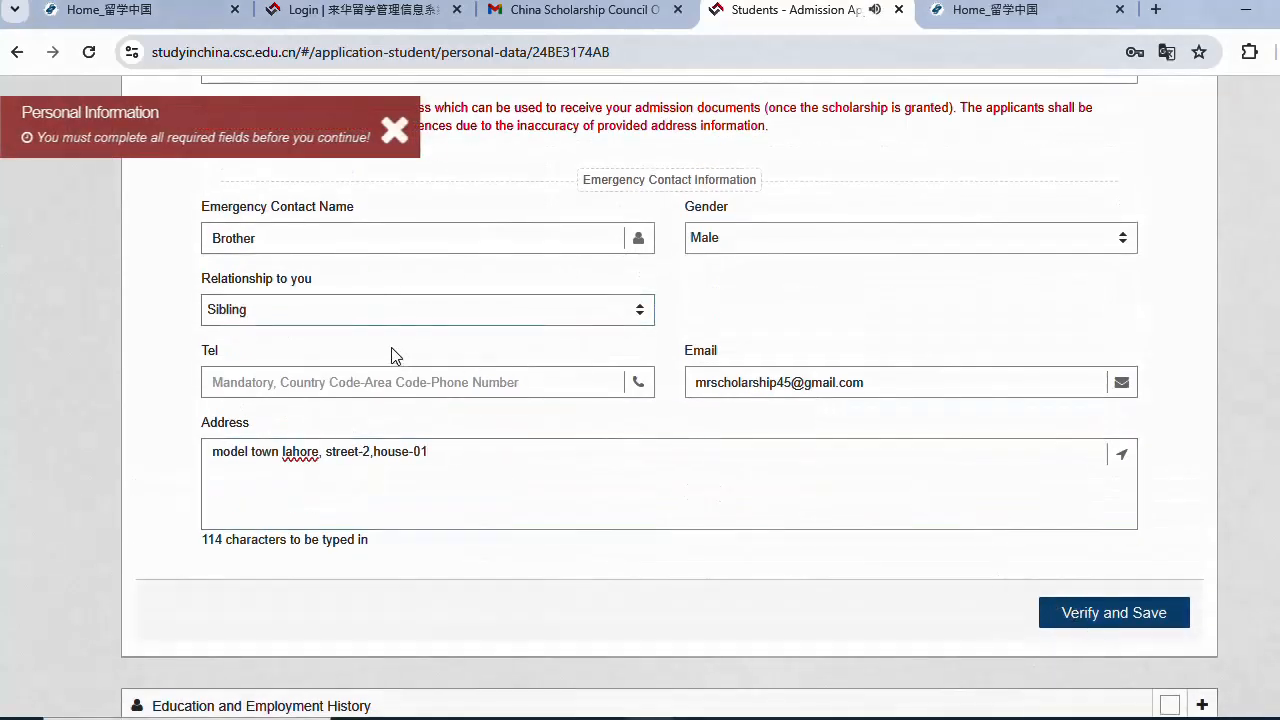
- Enter the emergency contact's phone number and retry saving
click(314, 382)
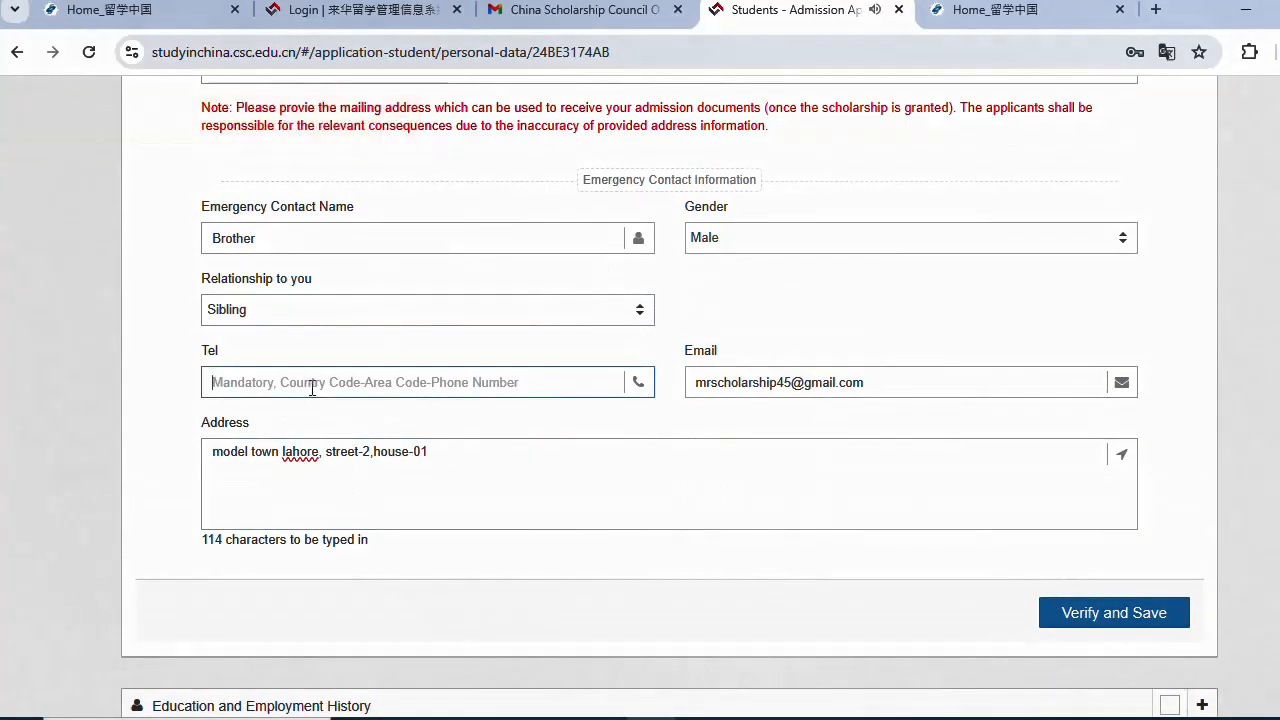
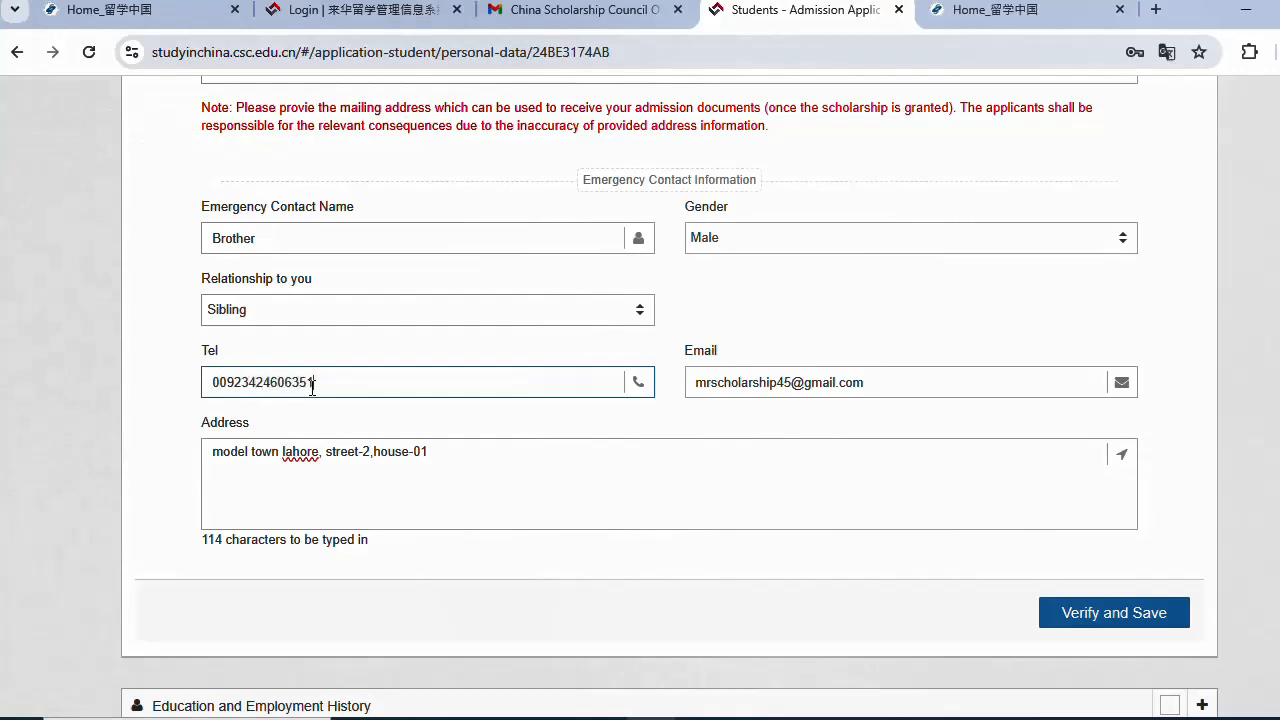
click(1086, 627)
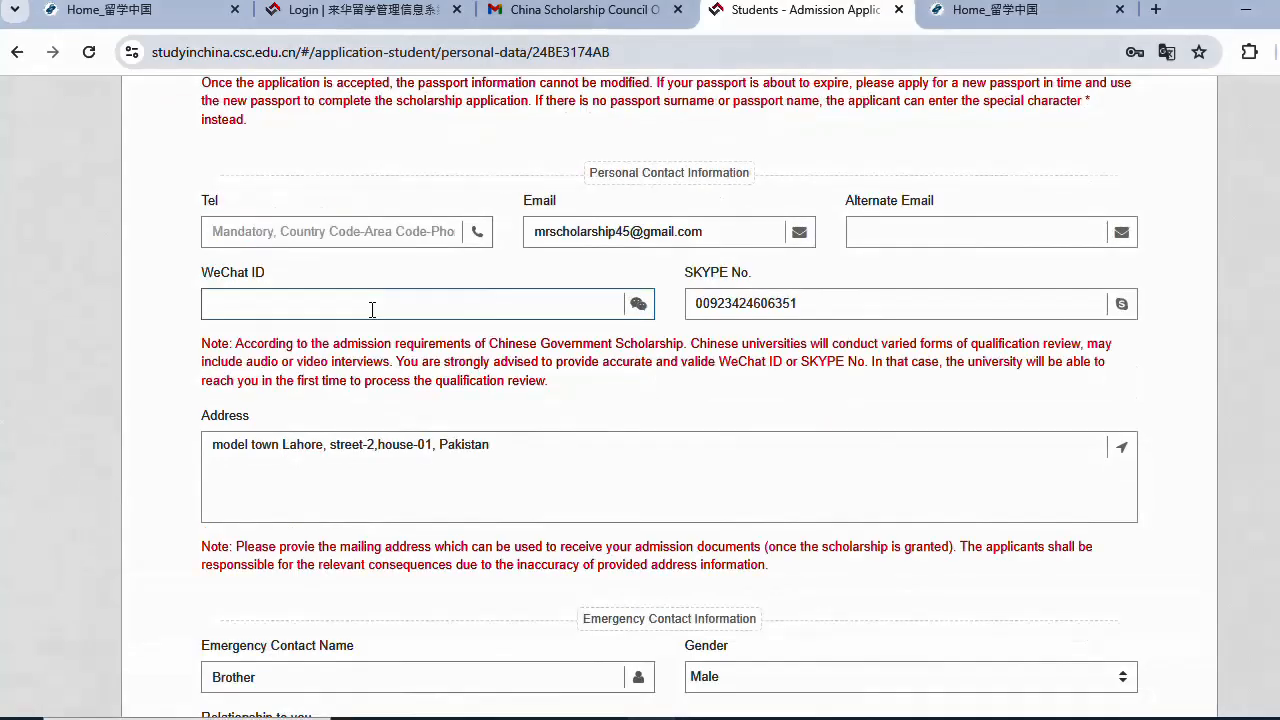
- Copy the SKYPE No. value into the applicant's own Tel field
click(913, 238)
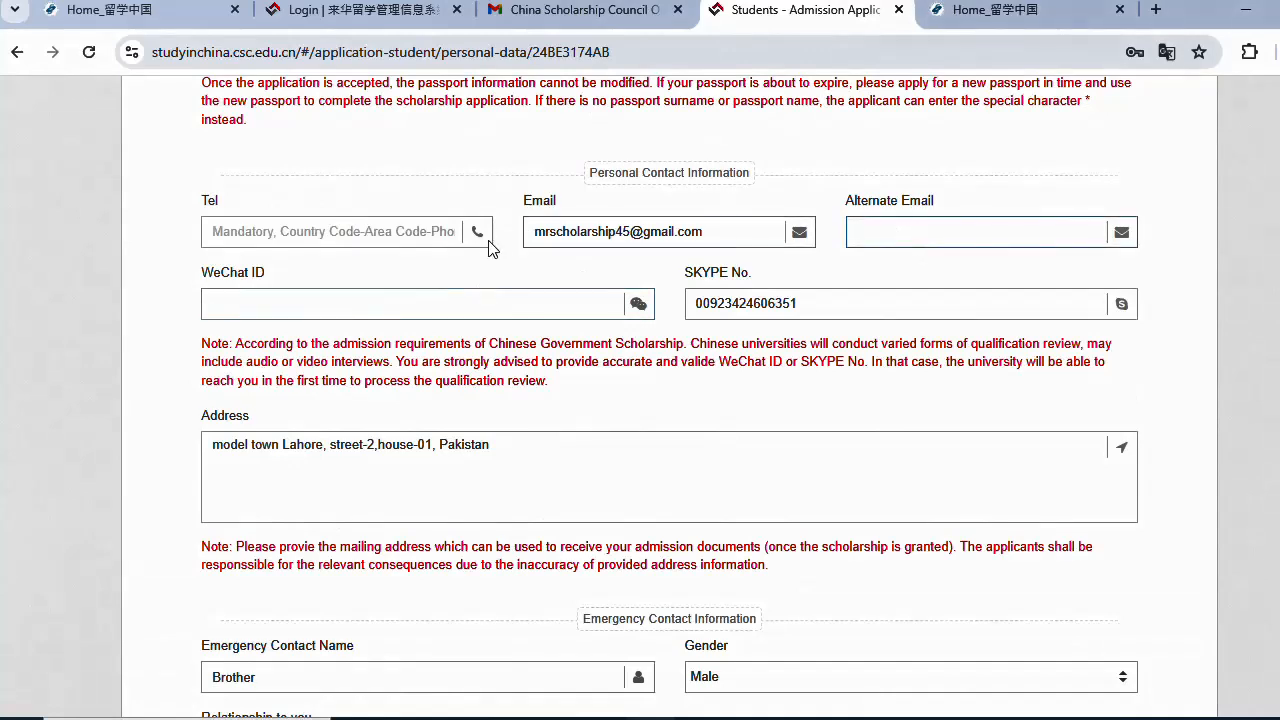
click(407, 234)
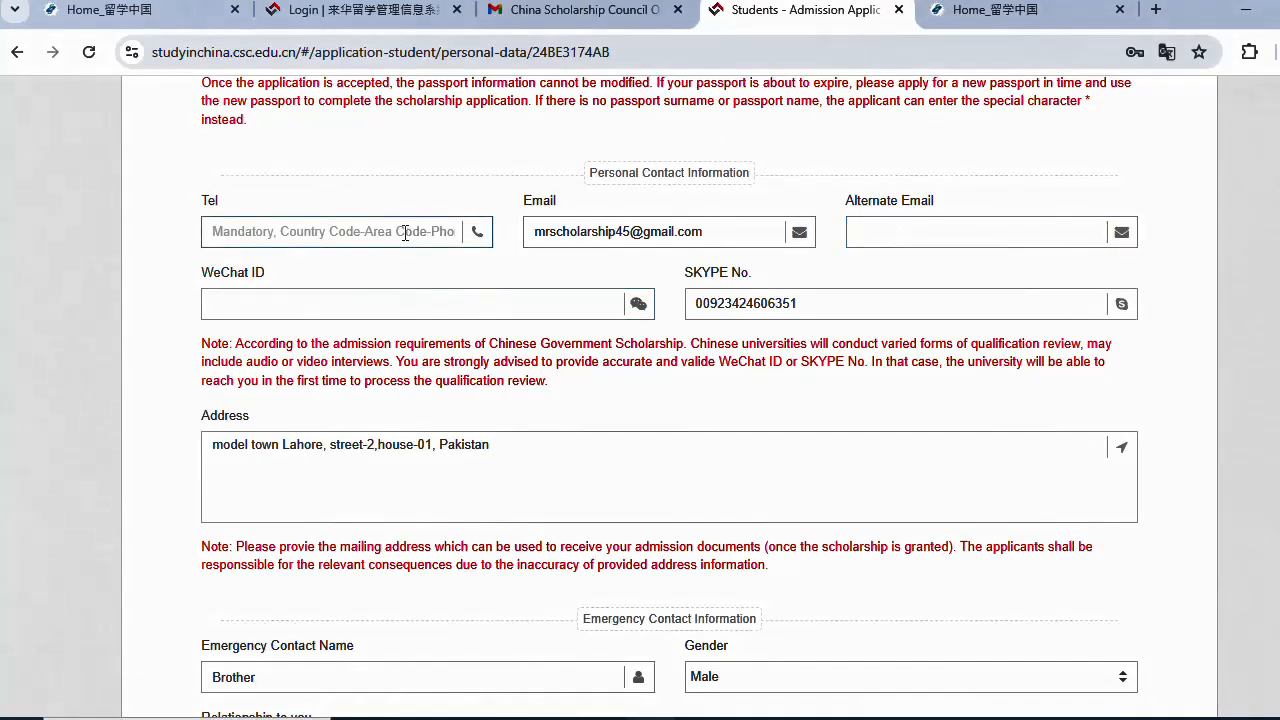
drag(797, 302, 848, 305)
click(692, 279)
right_click(797, 305)
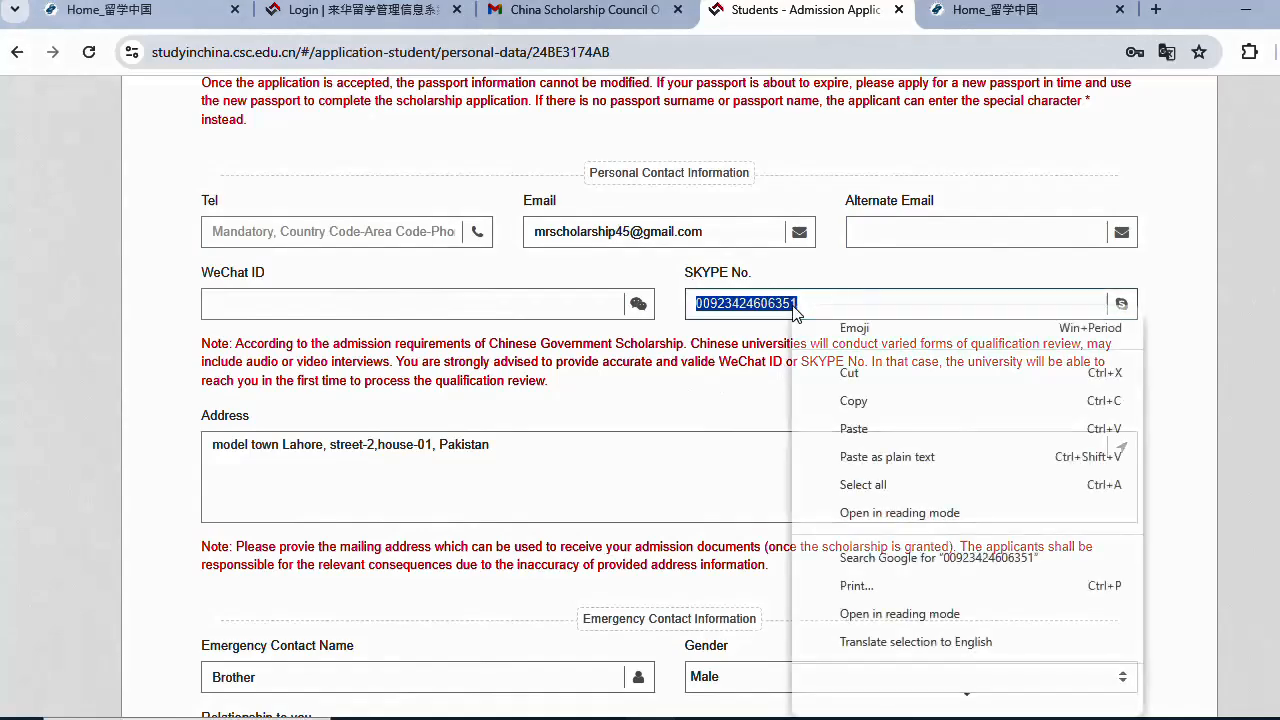
click(887, 418)
click(233, 238)
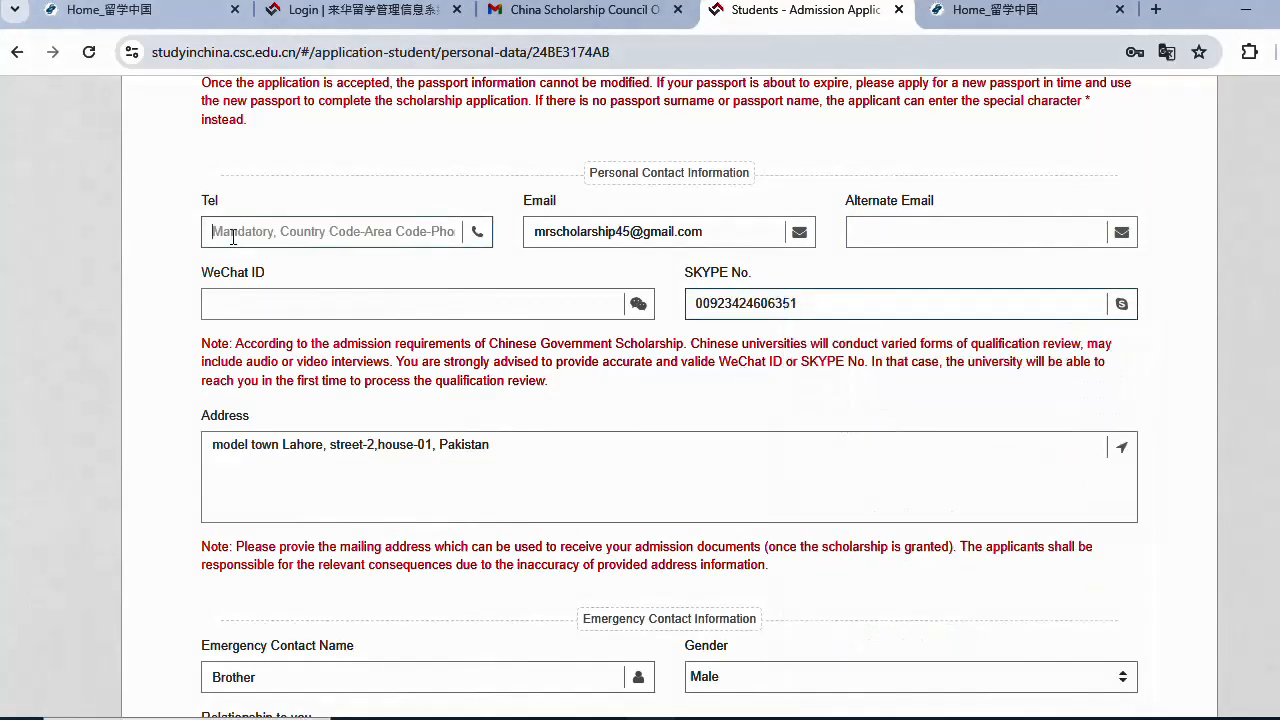
right_click(233, 238)
click(300, 432)
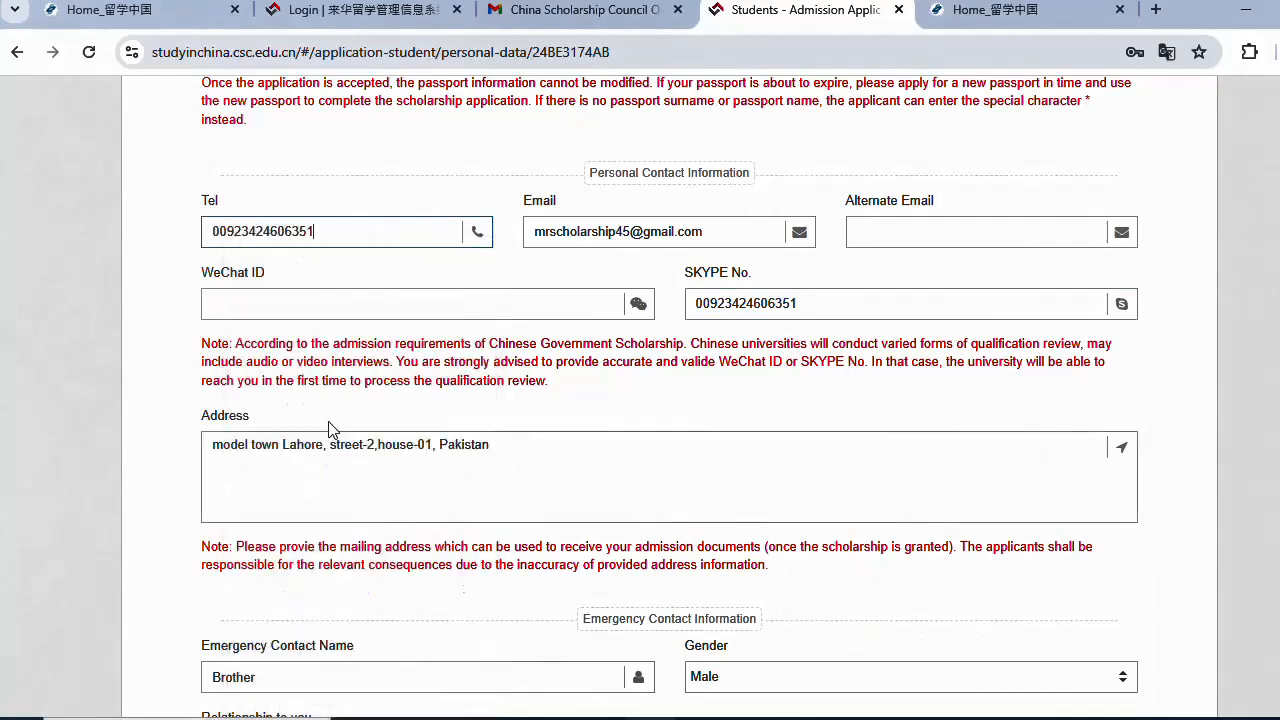
scroll(349, 355, up, 3)
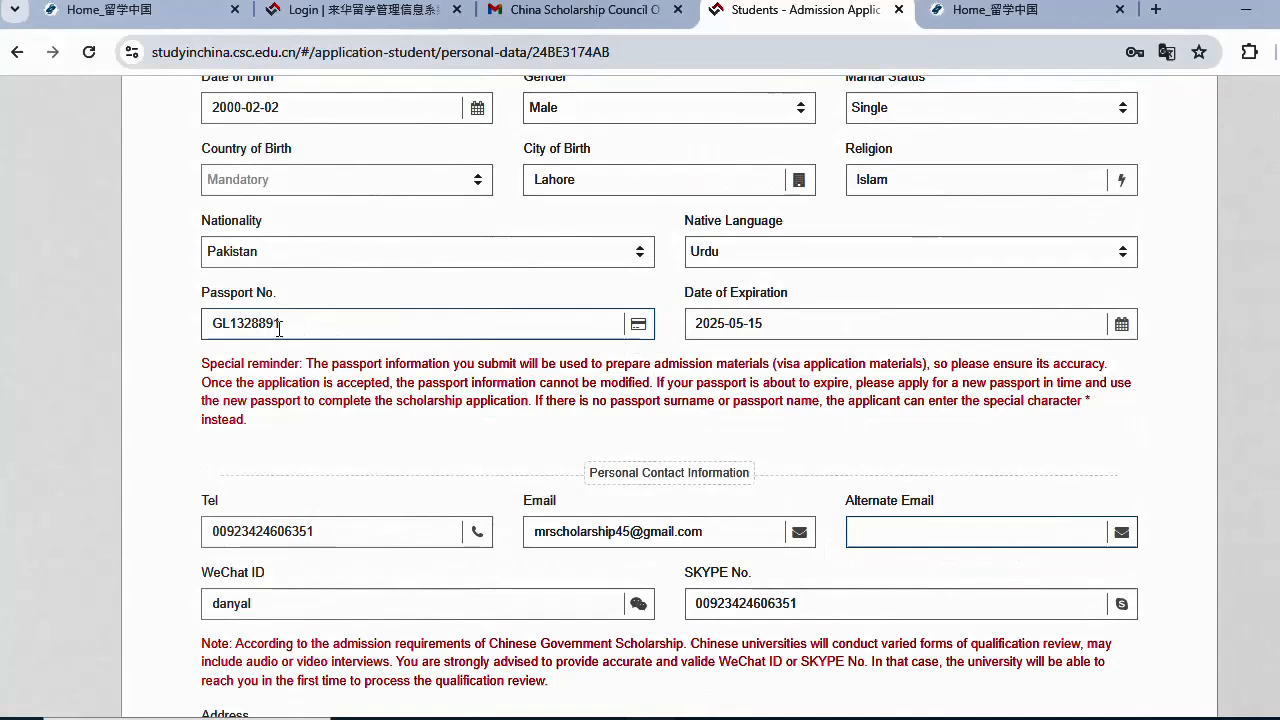
scroll(412, 336, up, 1)
- Set Country of Birth to Pakistan via the 'pa' search
scroll(414, 343, up, 1)
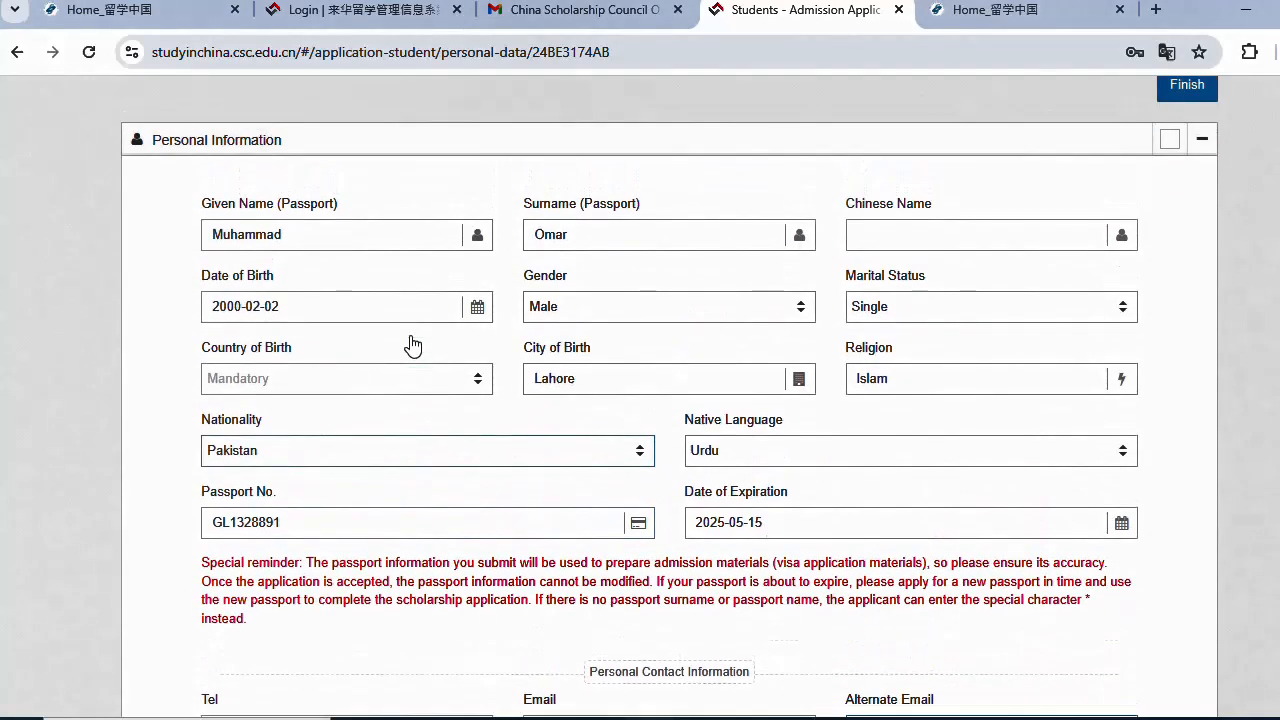
click(374, 386)
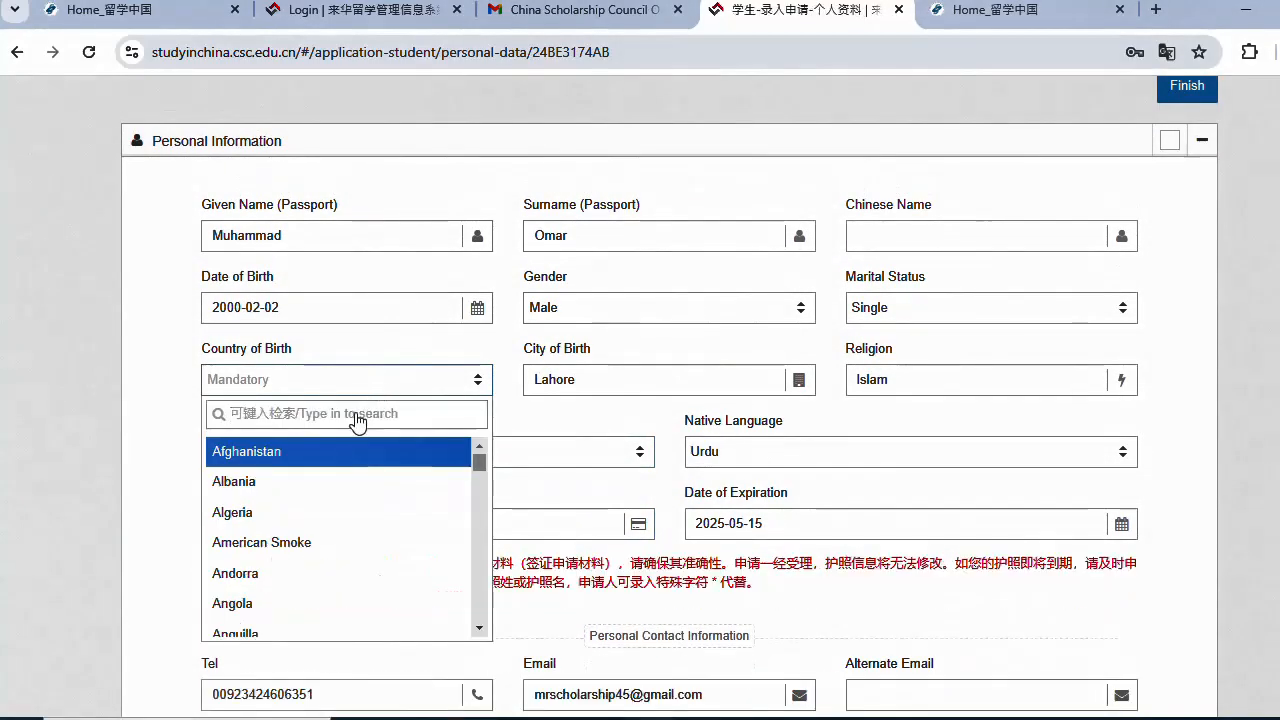
click(337, 388)
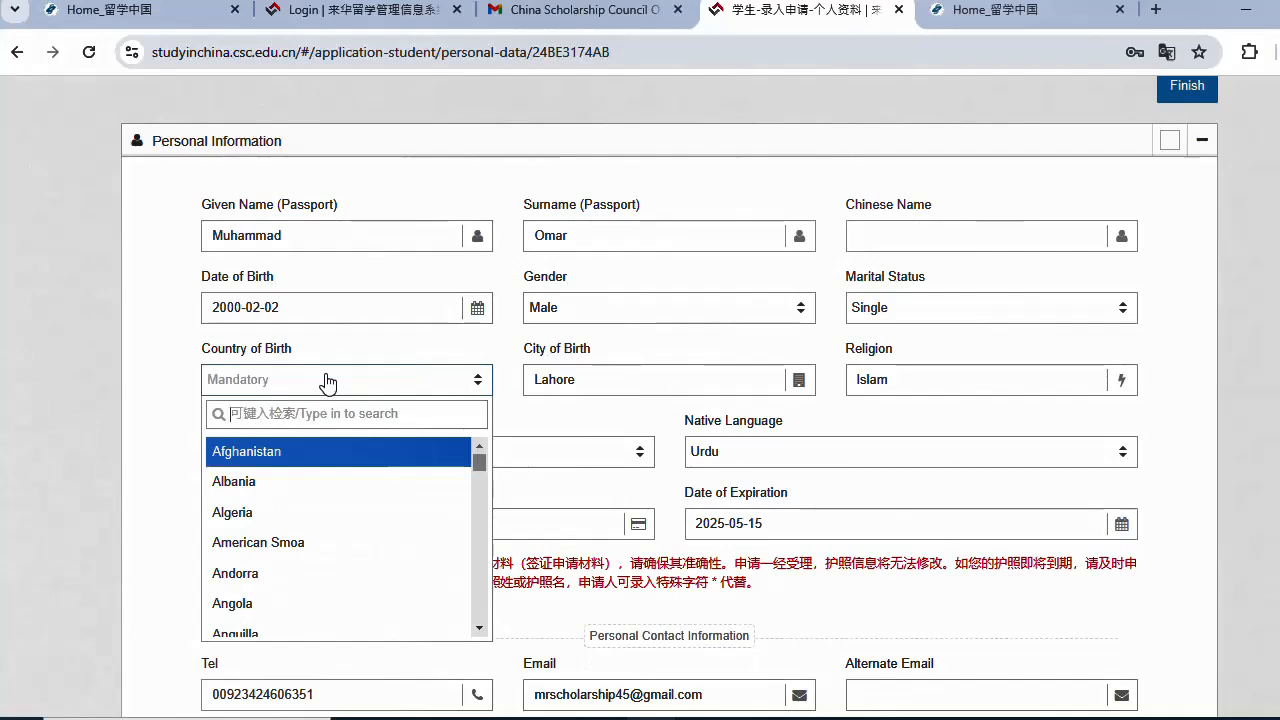
text(pa)
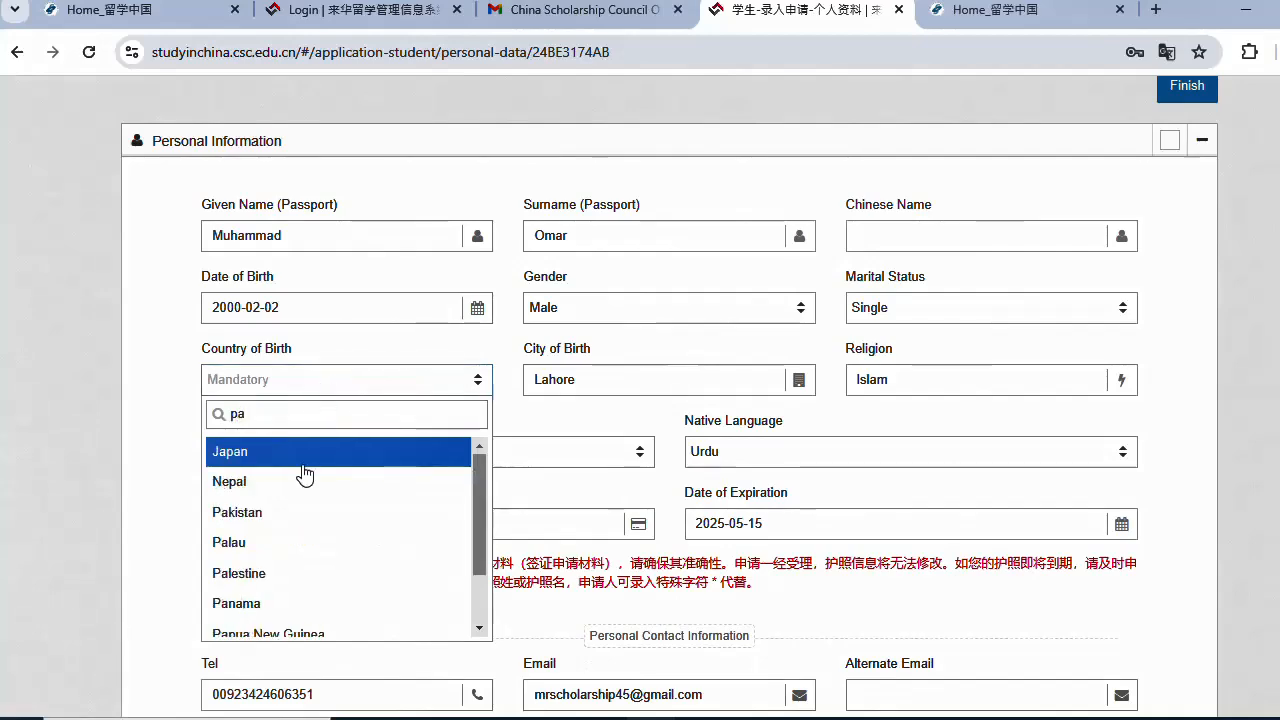
click(282, 519)
- Clear the WeChat ID and save the personal information
scroll(357, 277, down, 5)
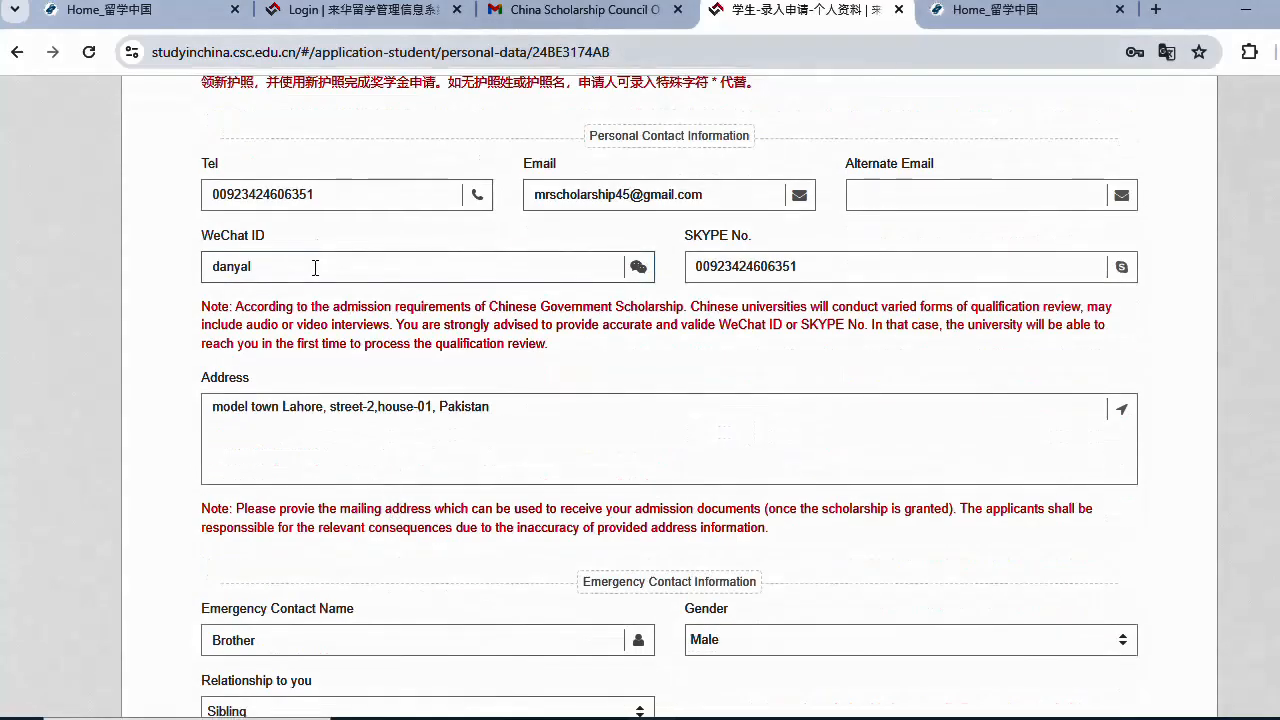
drag(357, 277, 146, 293)
key(BackSpace)
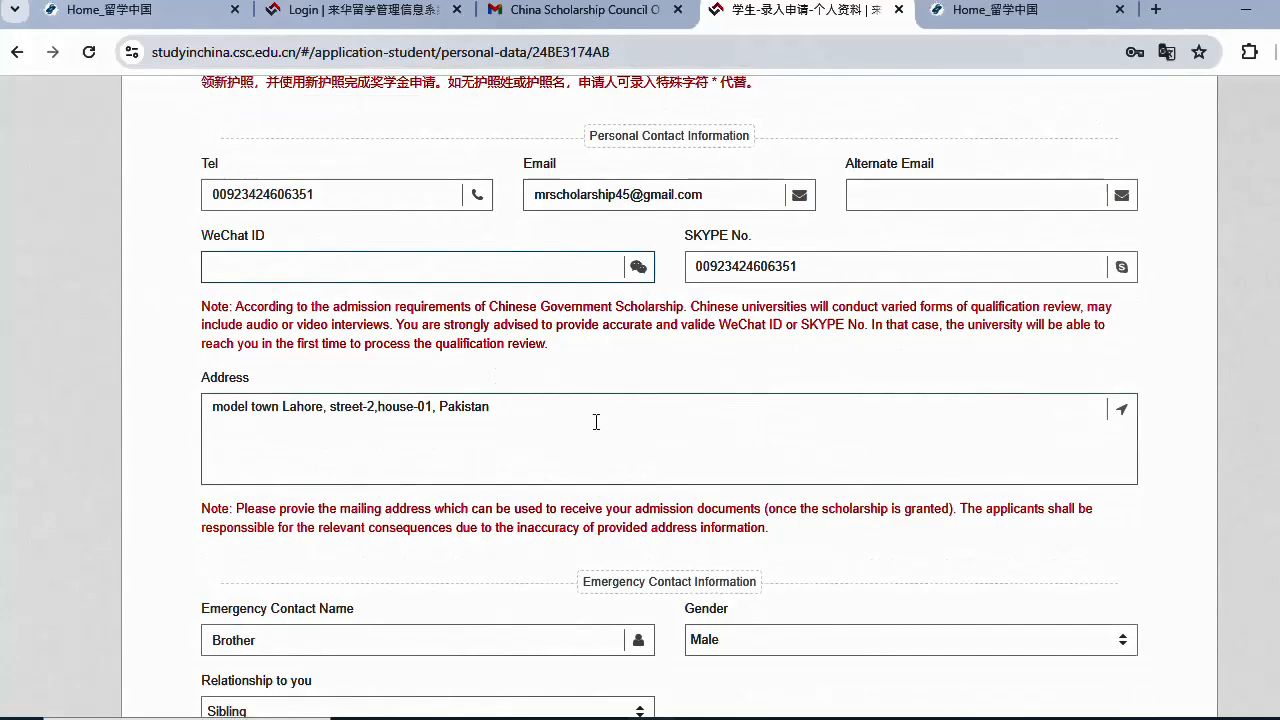
scroll(596, 424, down, 4)
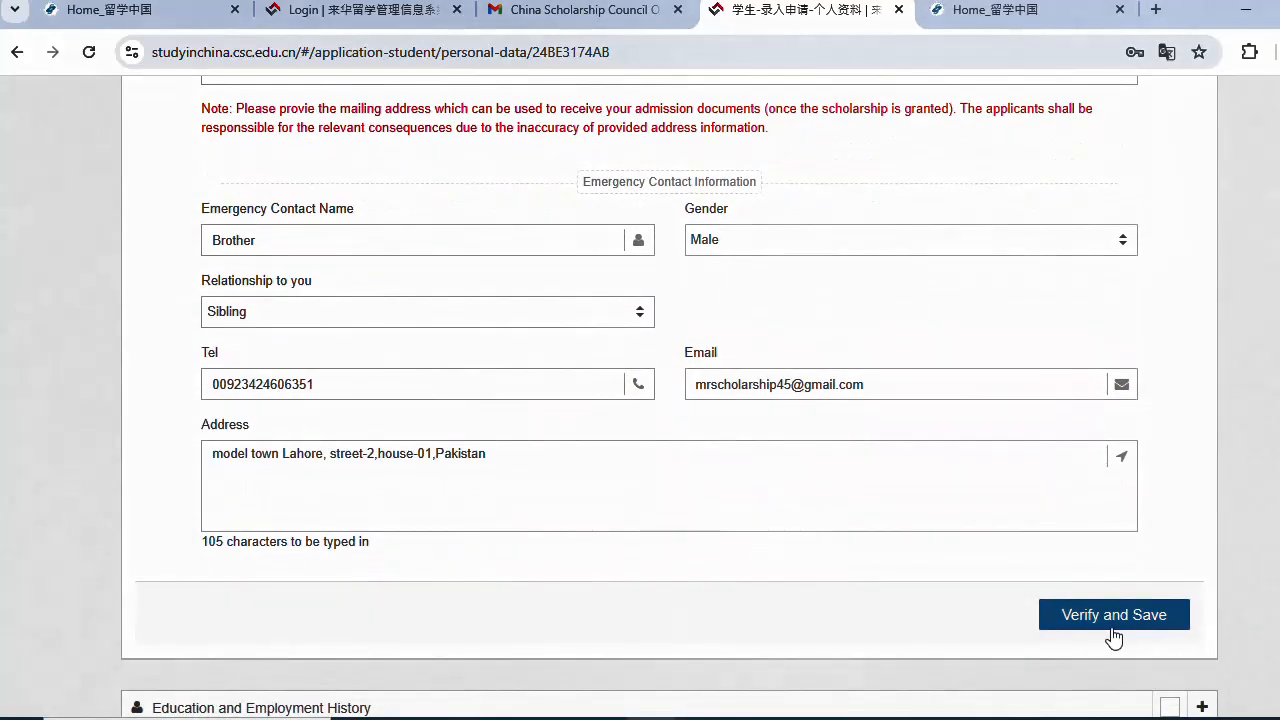
click(1111, 628)
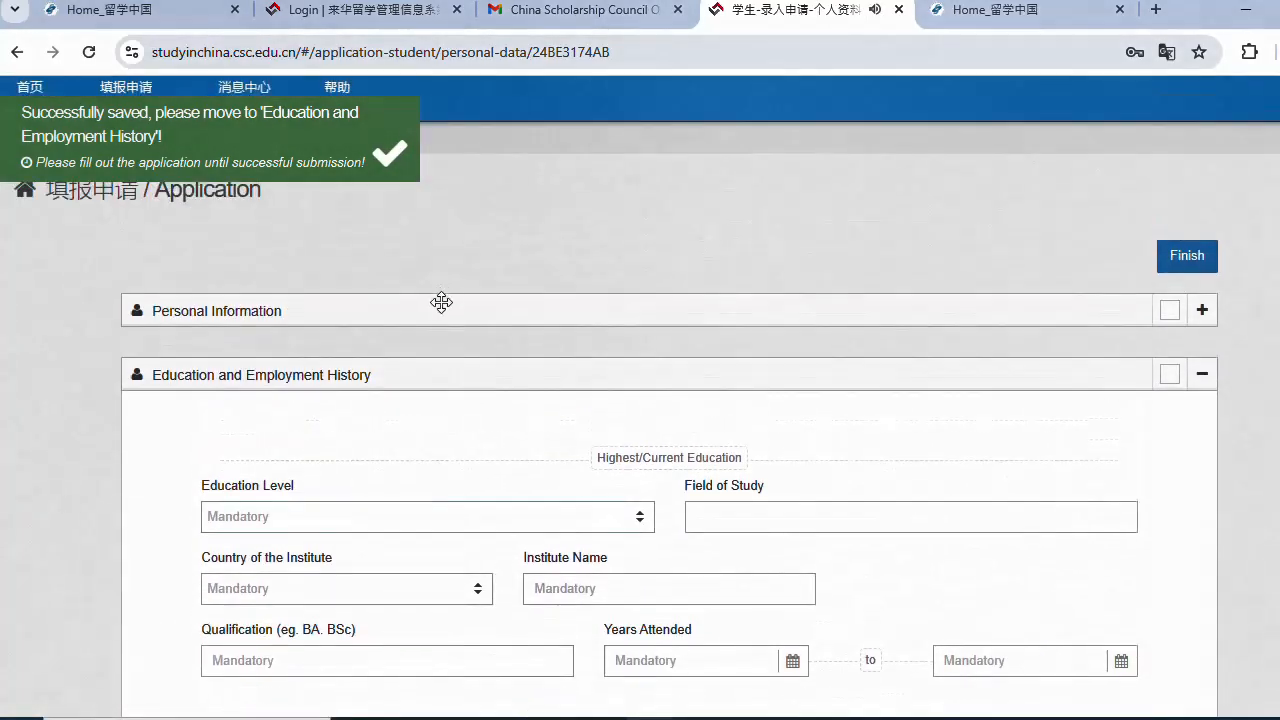
- Set the education level to Bachelor's Degree, country Pakistan, and institute University of Lahore
click(366, 518)
click(337, 386)
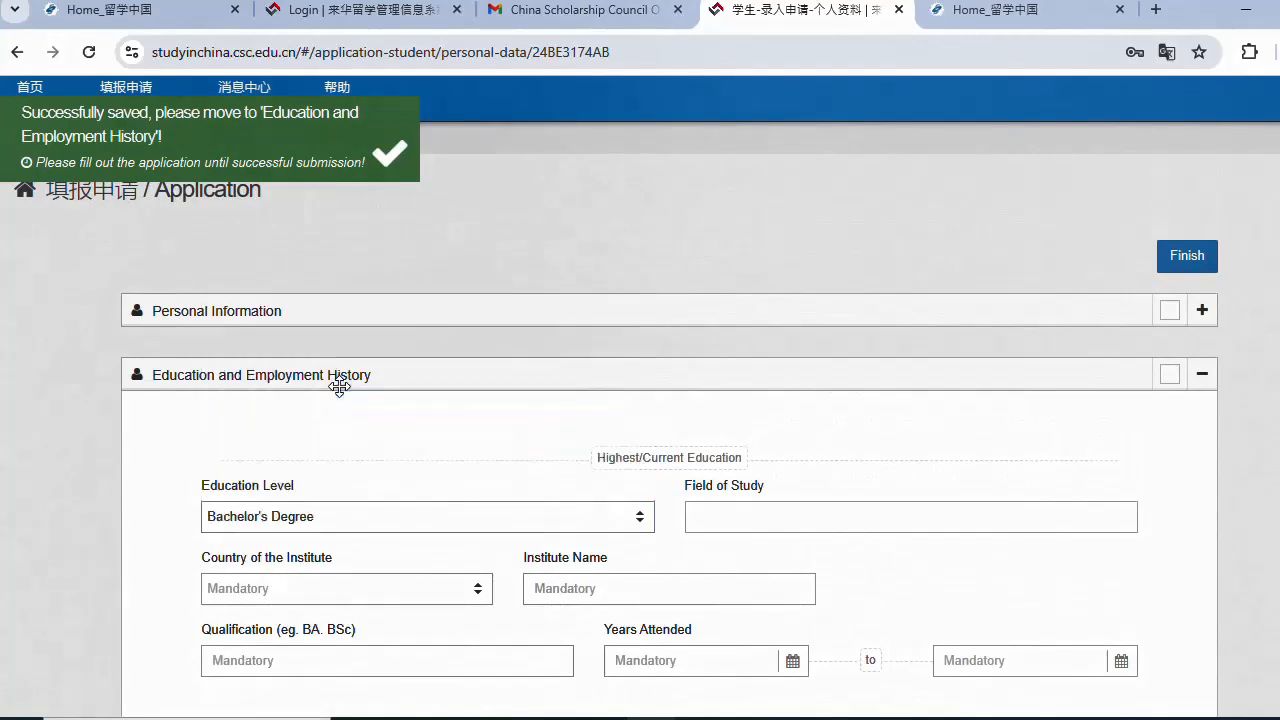
scroll(390, 420, down, 1)
click(752, 427)
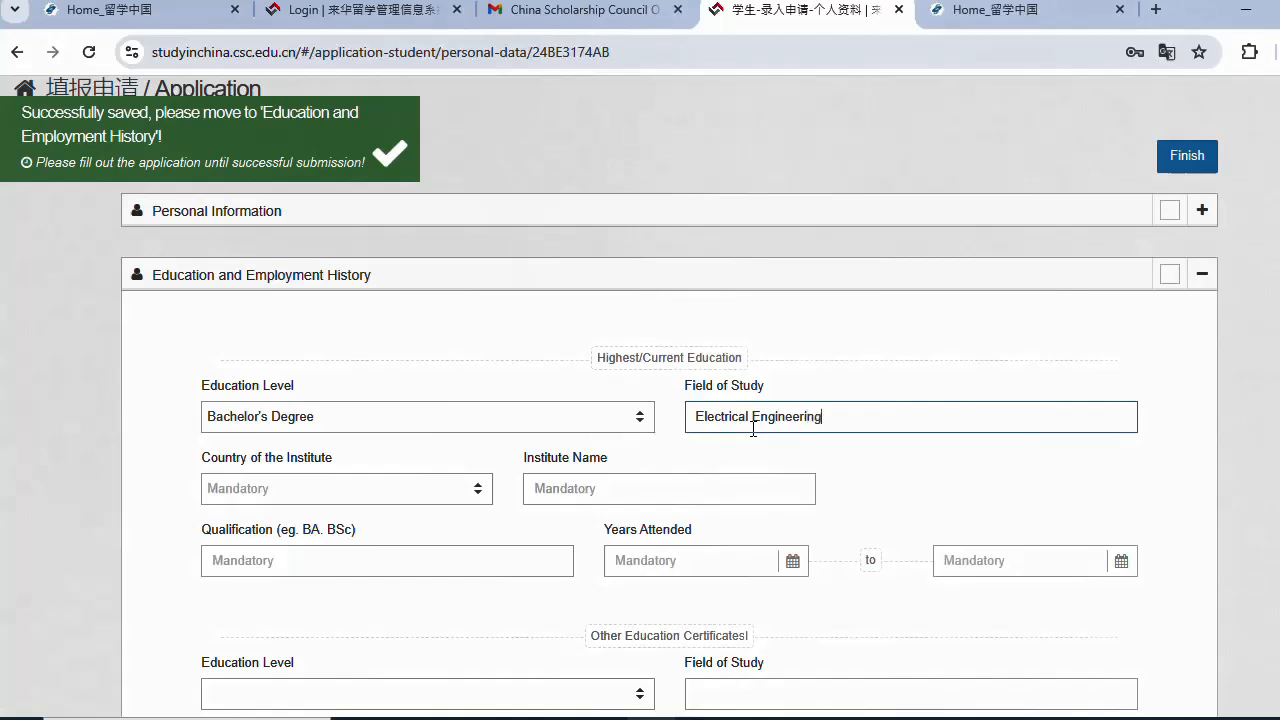
click(351, 499)
text(pa)
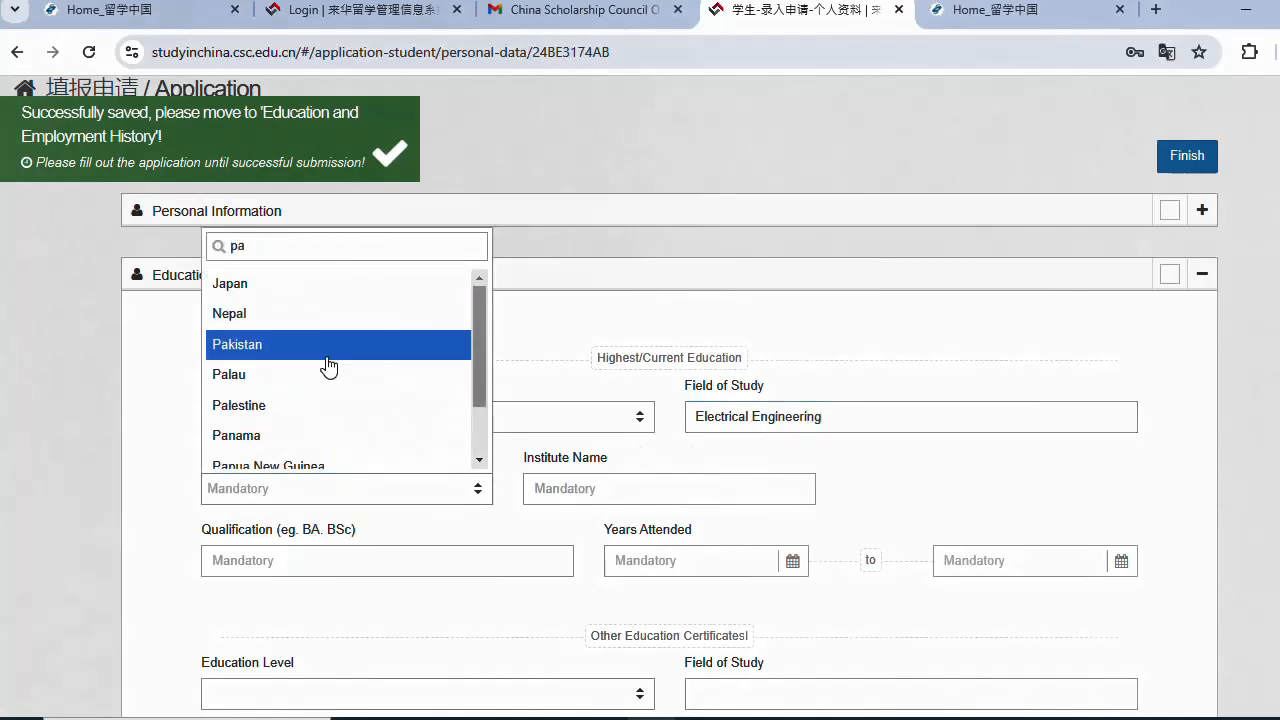
click(327, 345)
click(694, 487)
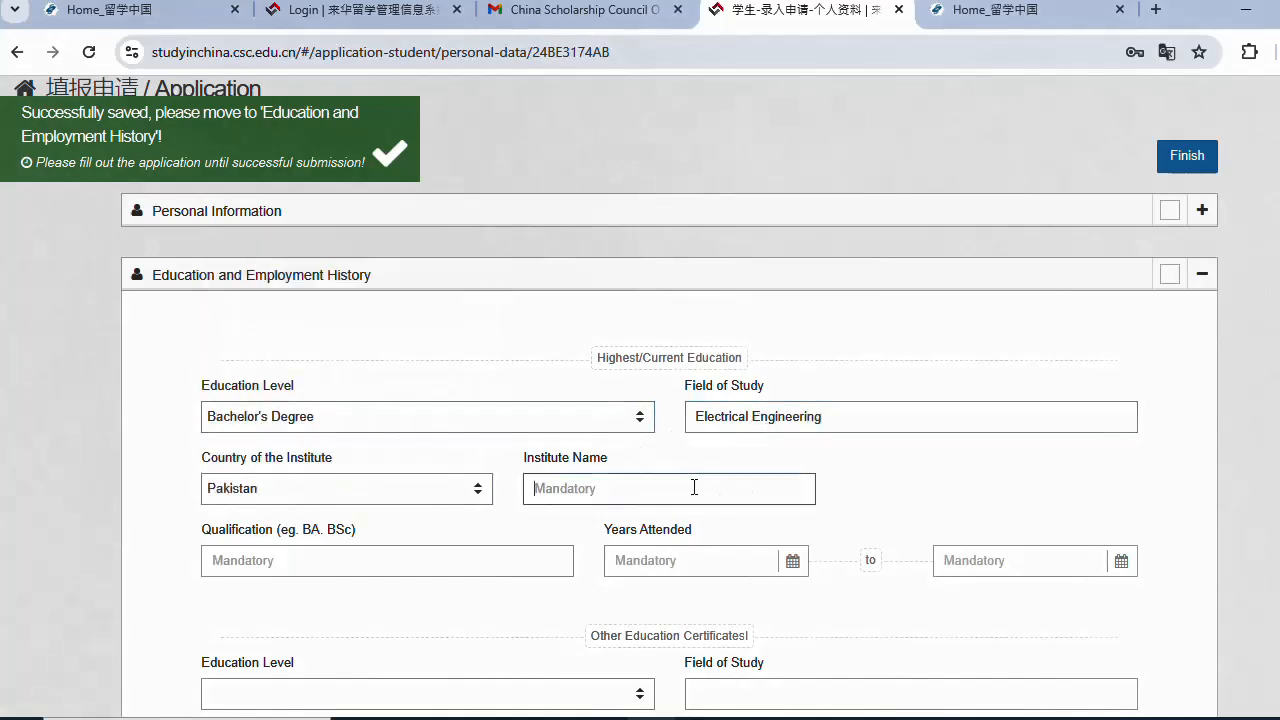
text(University of Lahore)
- Enter BS HON;S as the bachelor's qualification
click(366, 560)
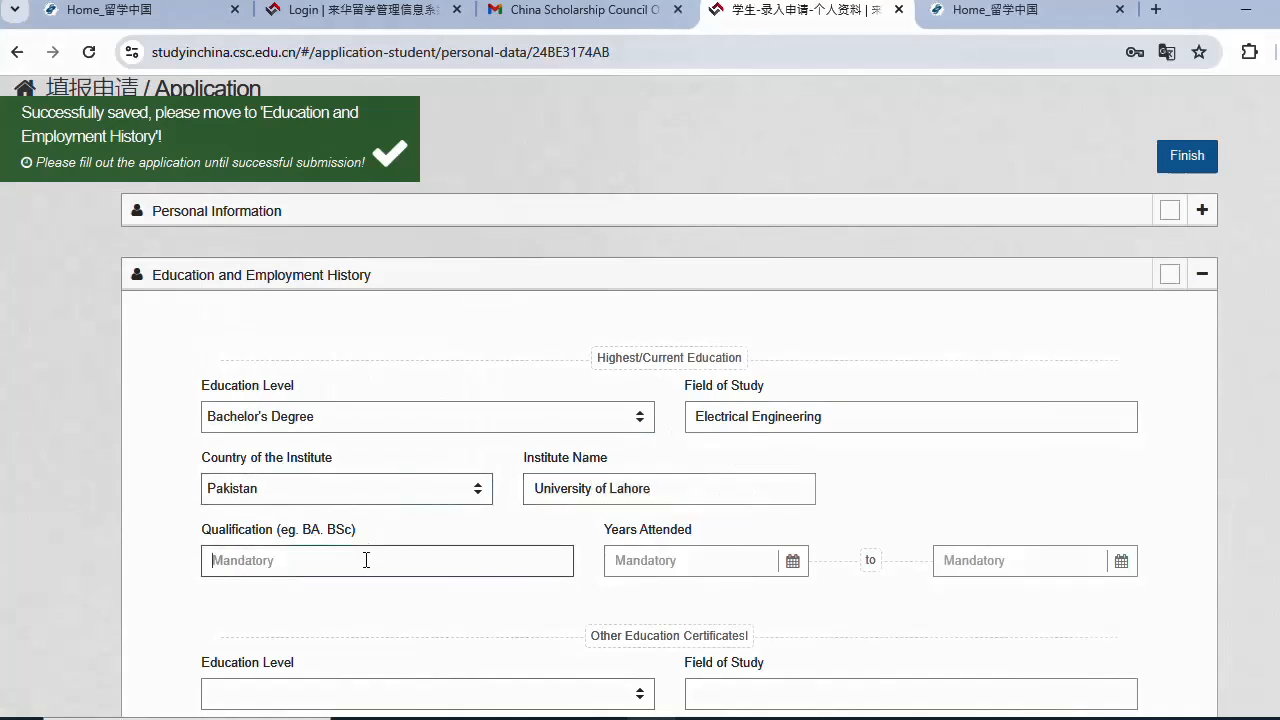
text(BS)
key(ctrl+v)
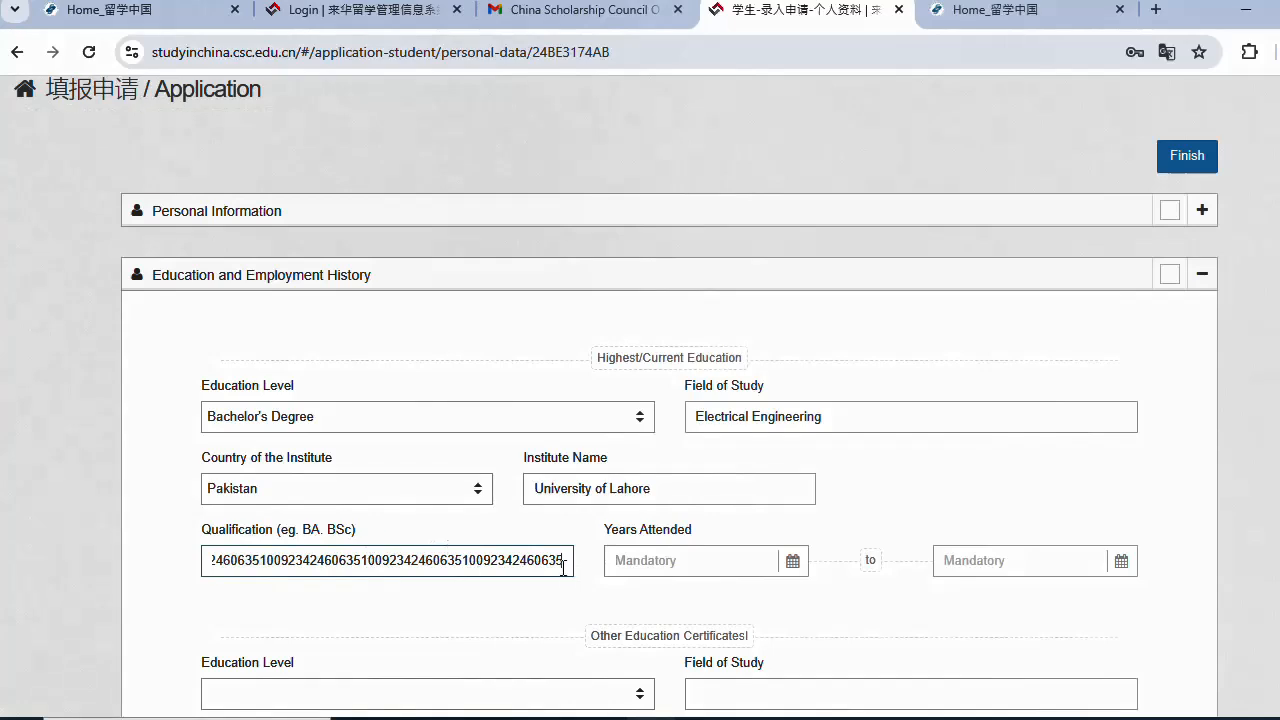
drag(563, 568, 198, 558)
text(BS HON)
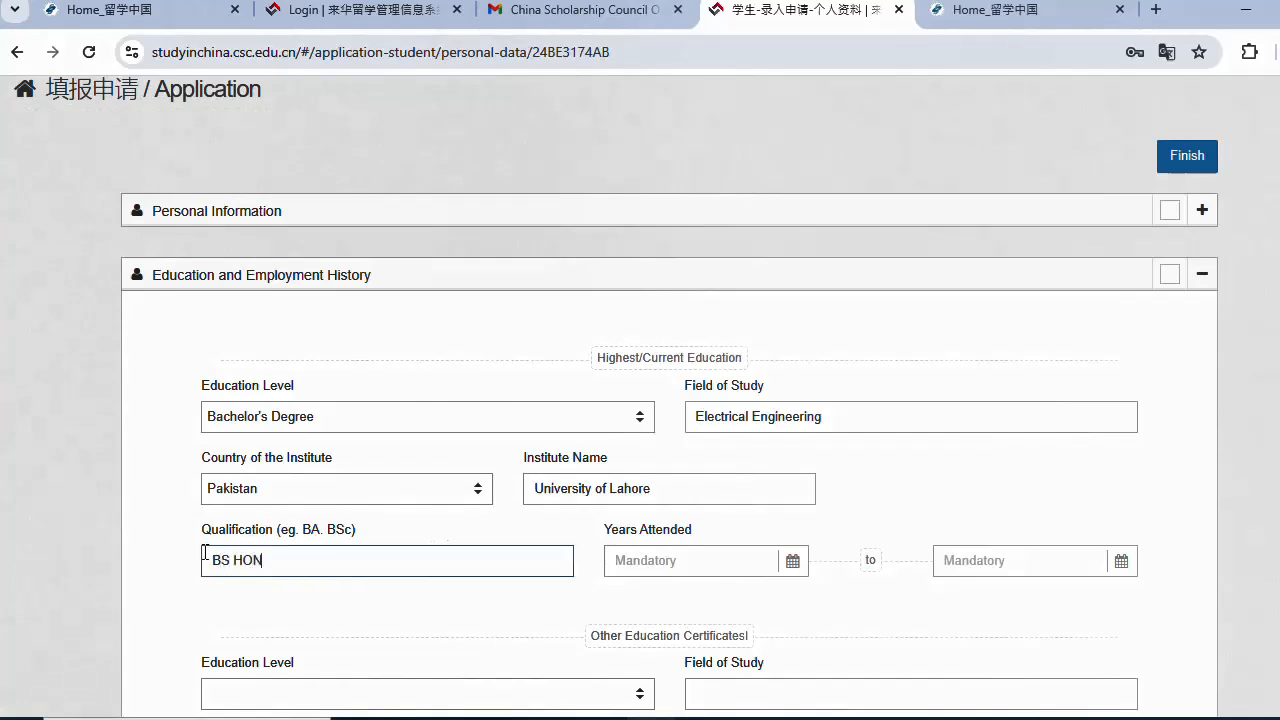
text(;S)
- Move the start-date picker to 2020 and set the completion date to 2024-01-01
click(686, 557)
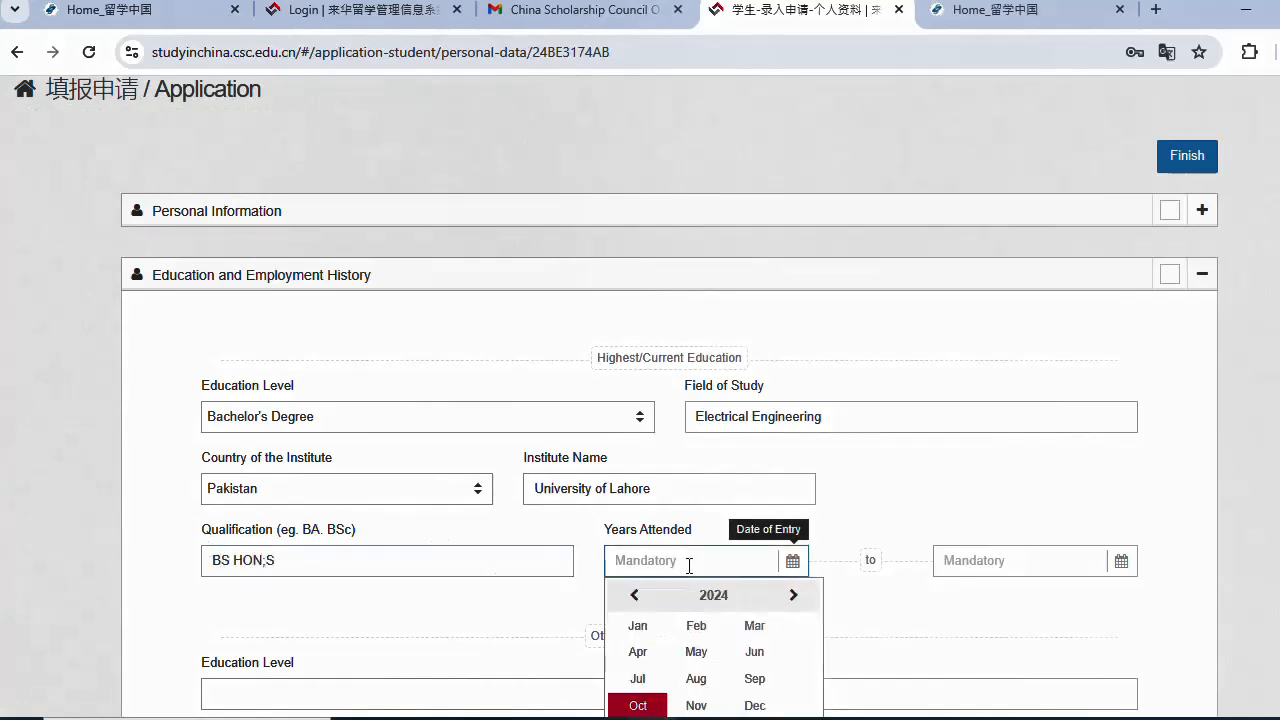
click(630, 596)
click(630, 600)
click(630, 600)
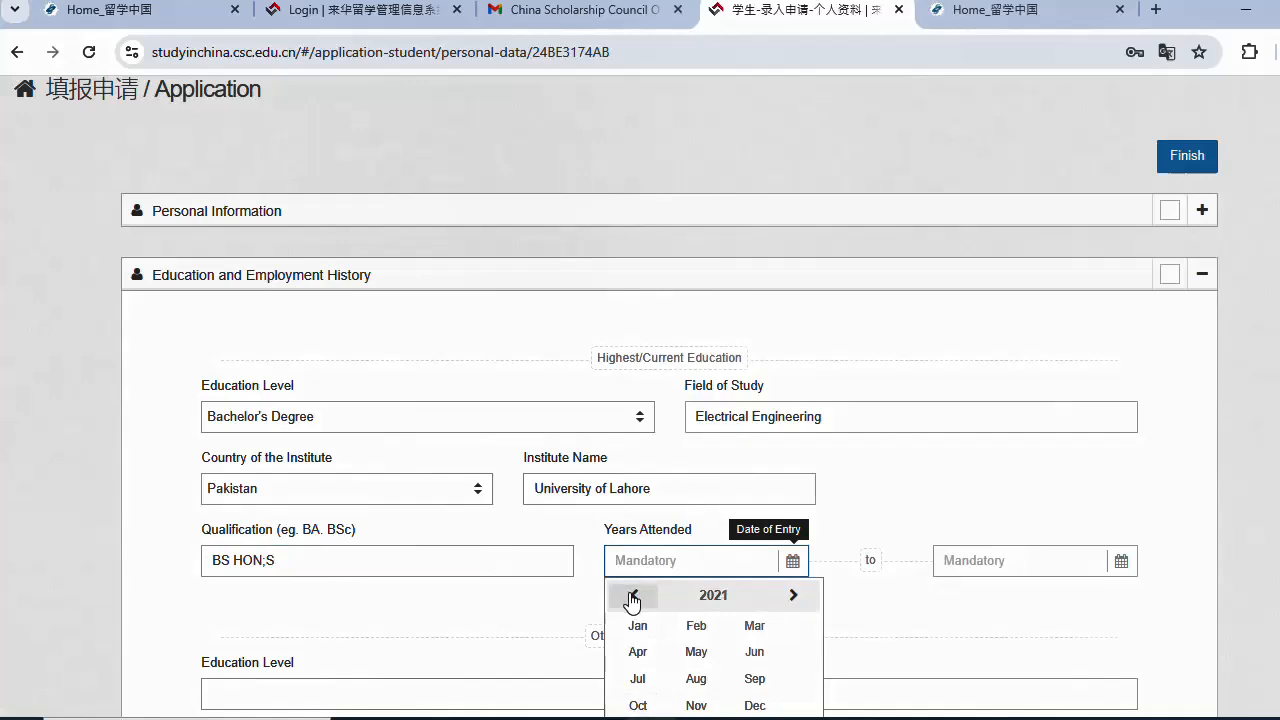
click(631, 601)
click(631, 601)
click(794, 598)
click(1046, 563)
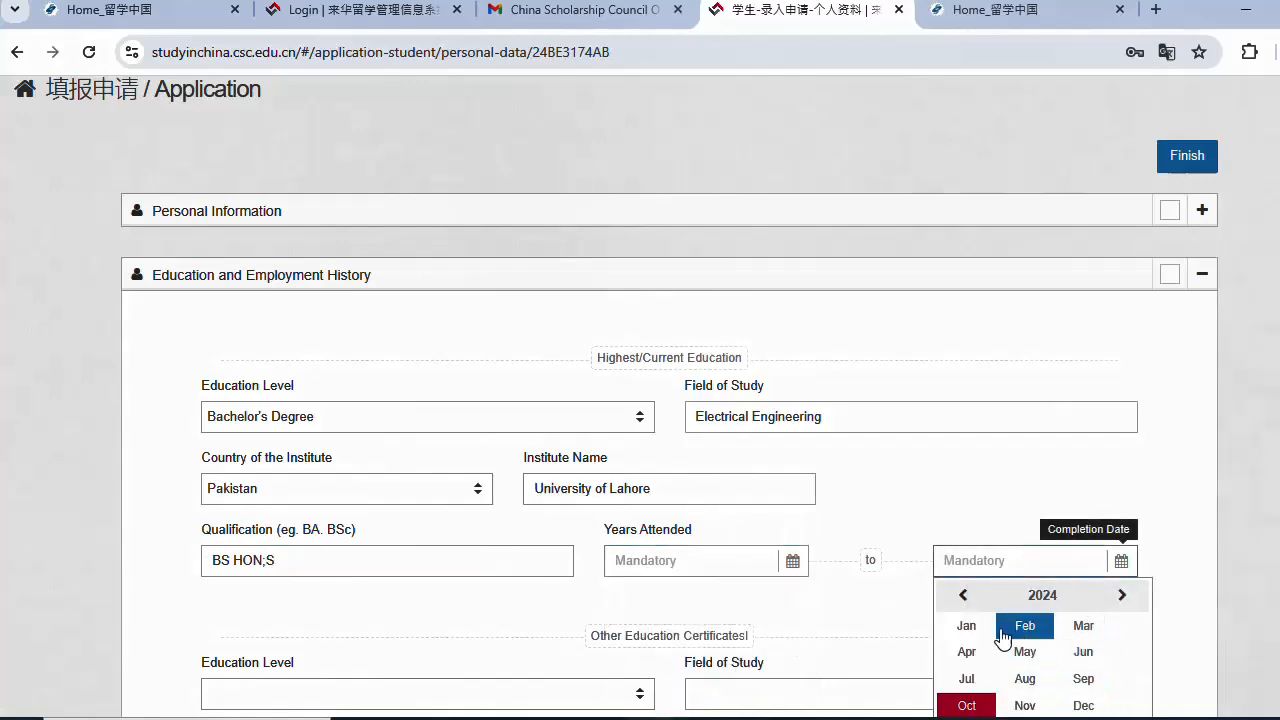
click(966, 630)
scroll(966, 640, down, 3)
click(978, 364)
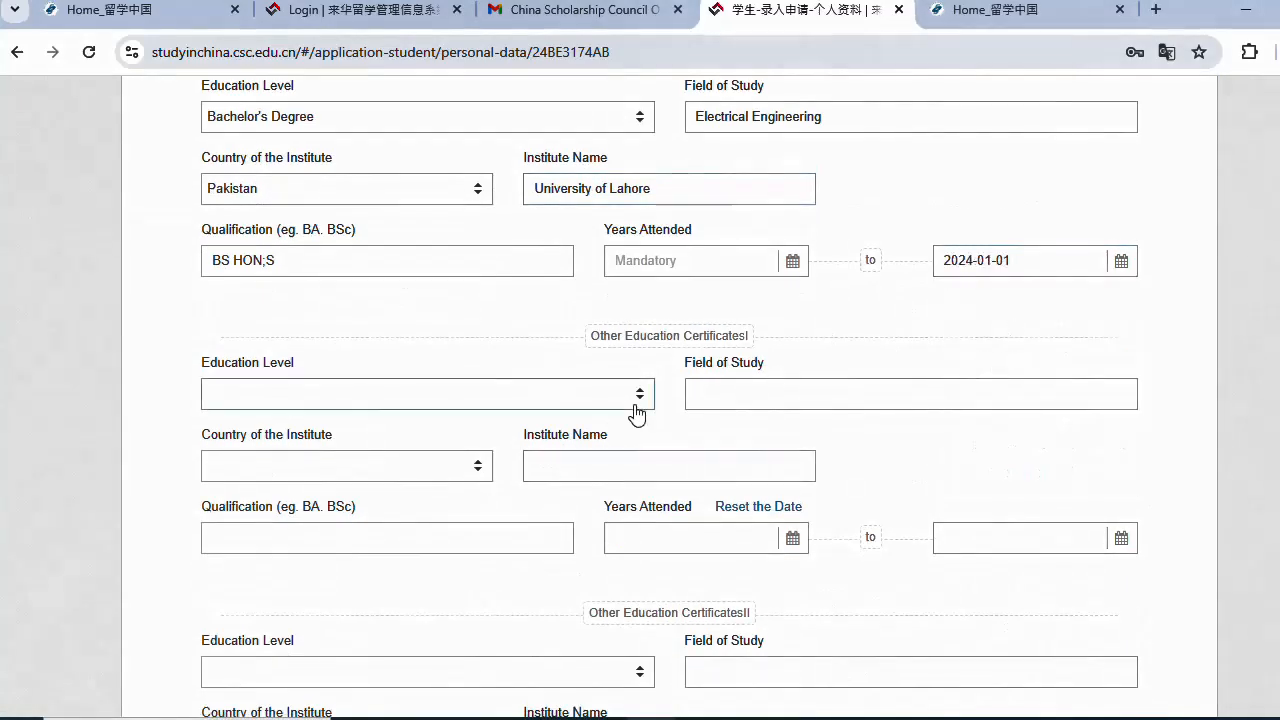
- Choose Senior High School as the second record's level, with field of study corrected to engineering
click(569, 394)
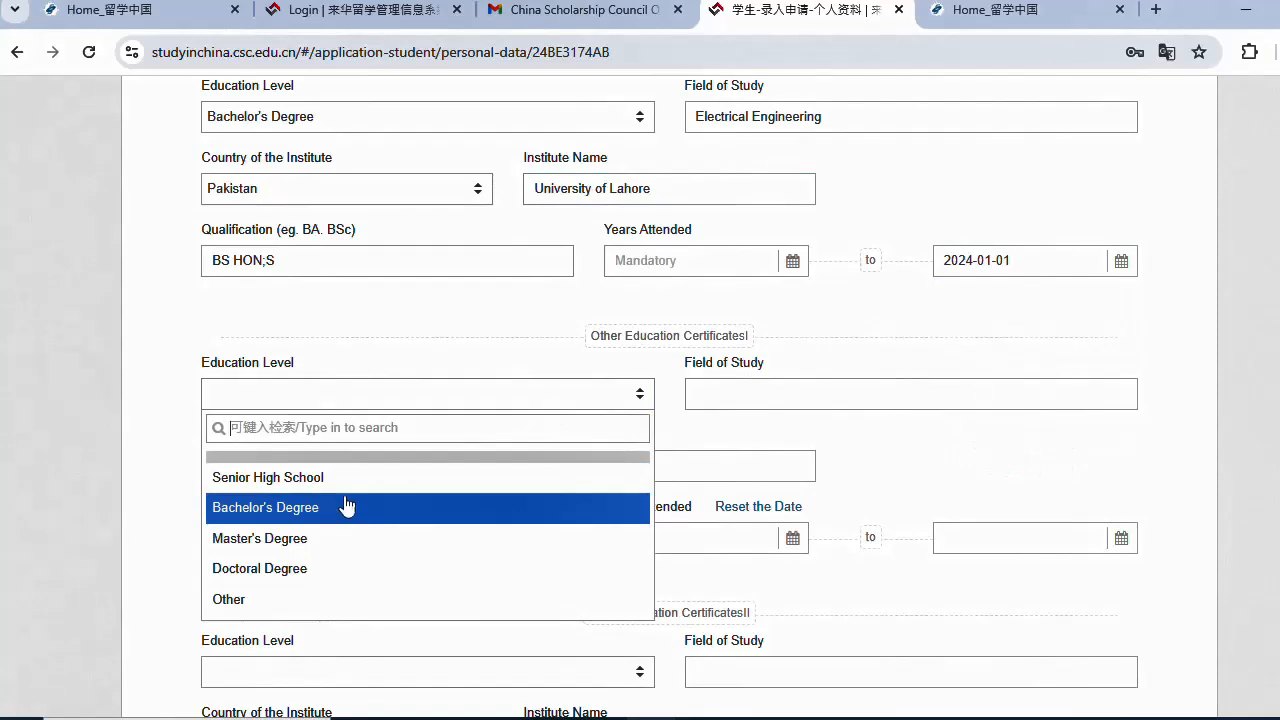
click(310, 478)
click(784, 386)
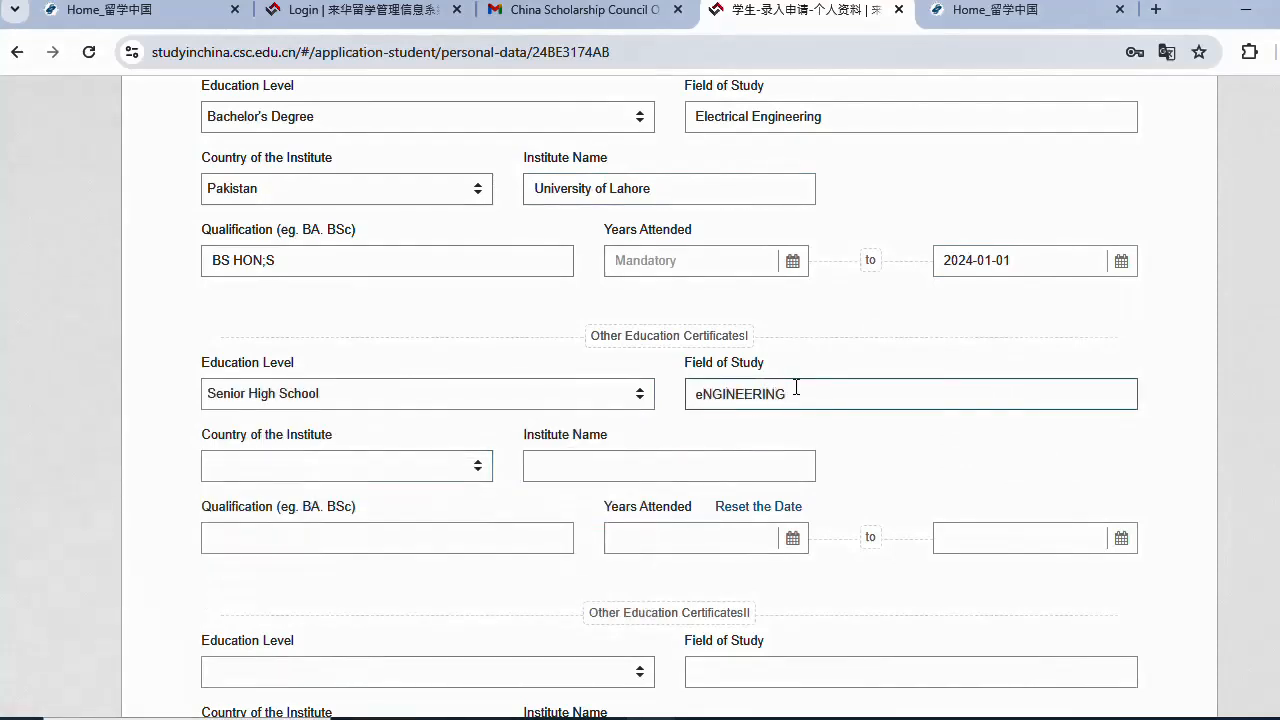
double_click(796, 387)
right_click(722, 400)
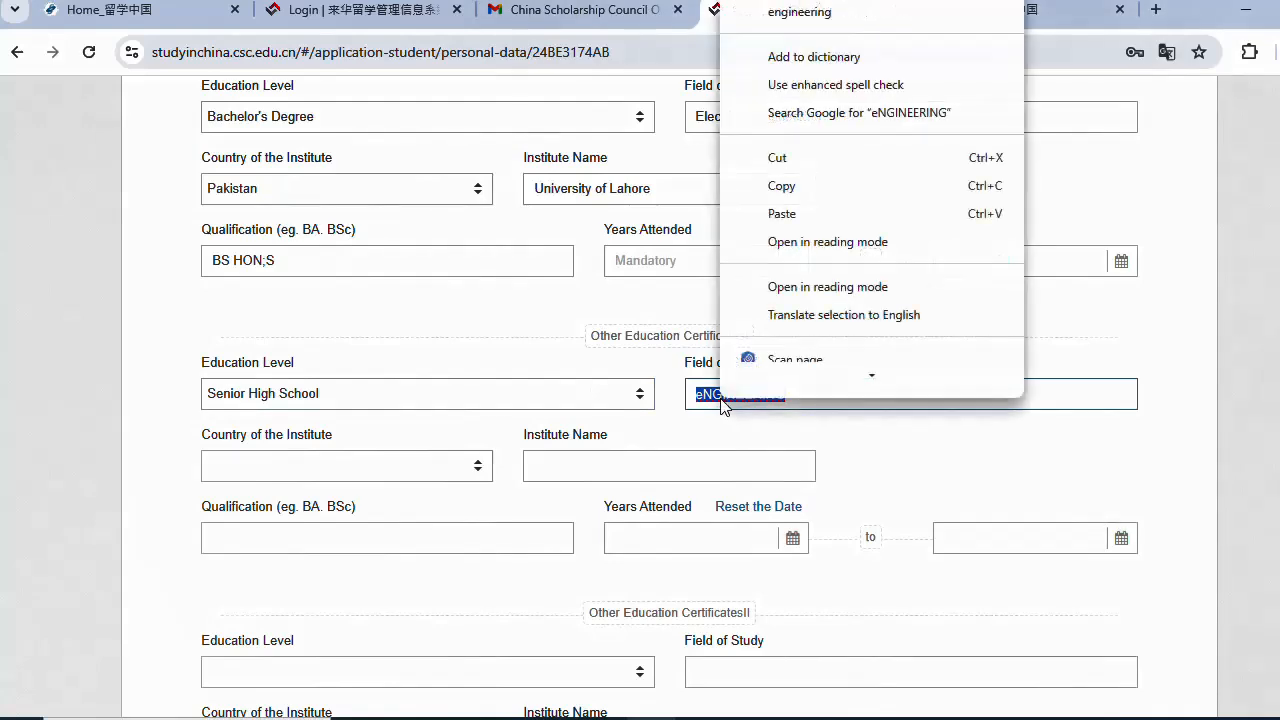
click(797, 14)
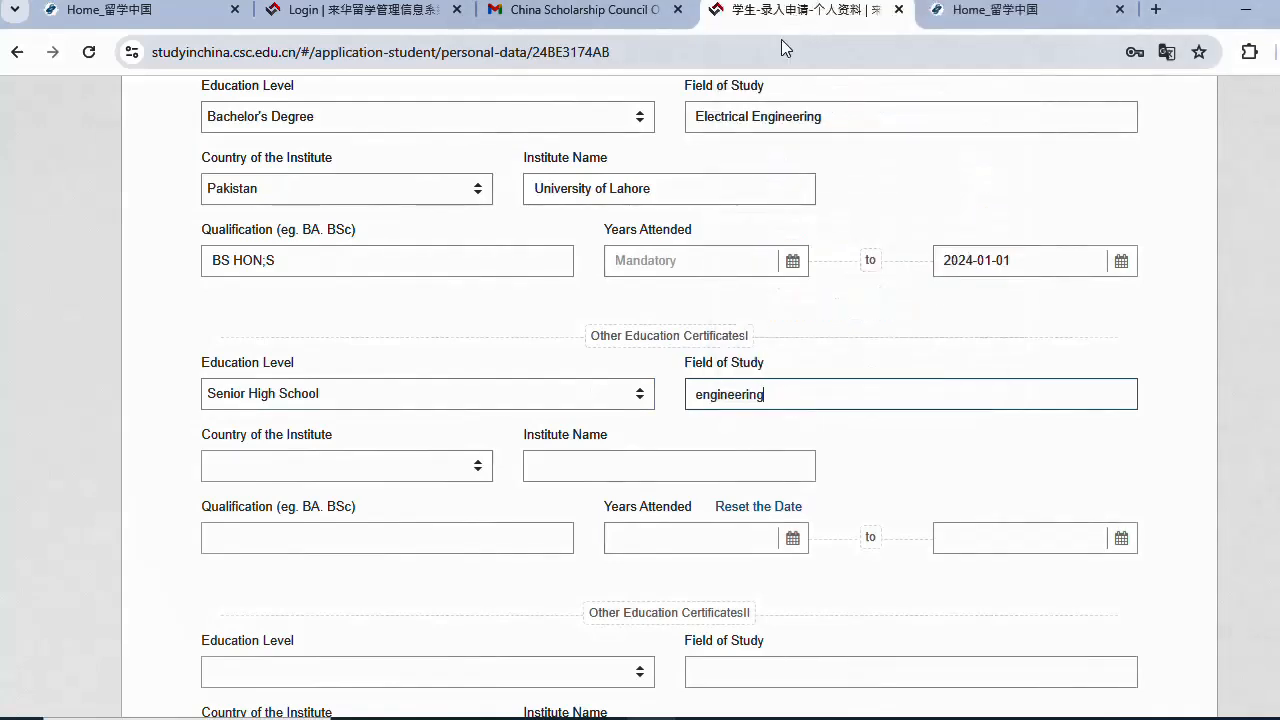
- Set the record's country to Pakistan, institute to Govt high school, and qualification Intermediate
click(328, 468)
text(PA)
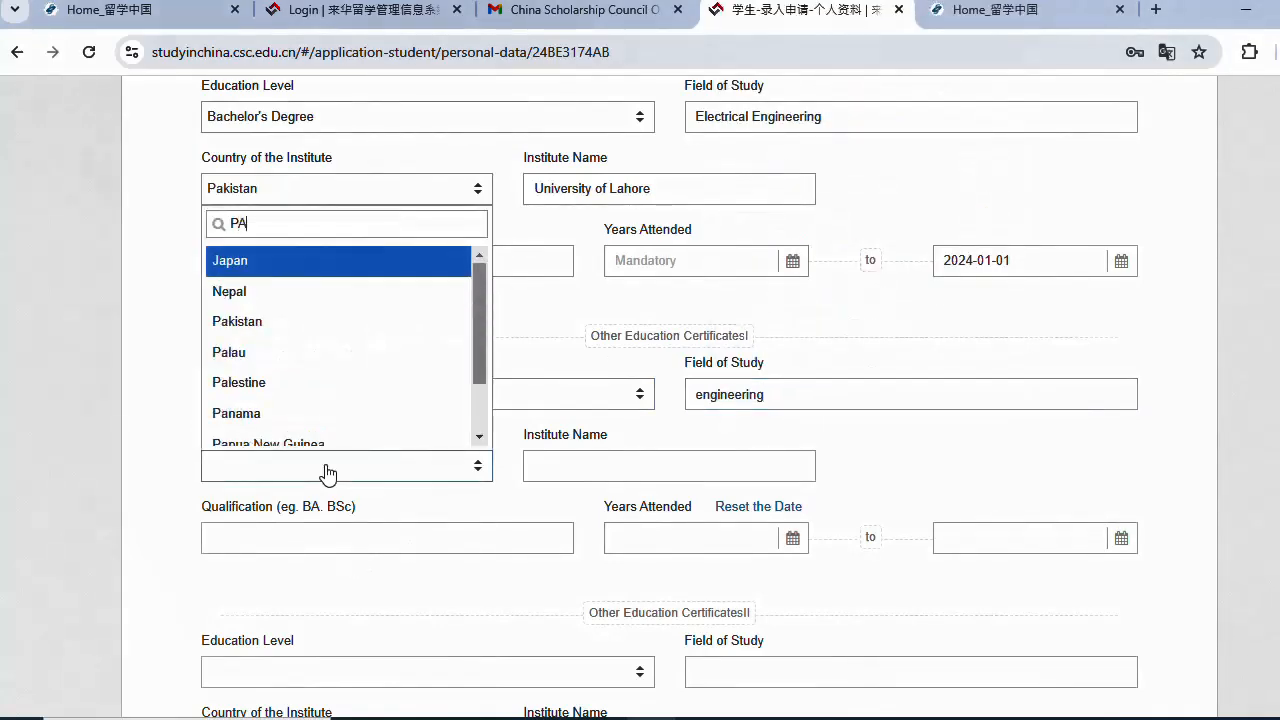
click(300, 322)
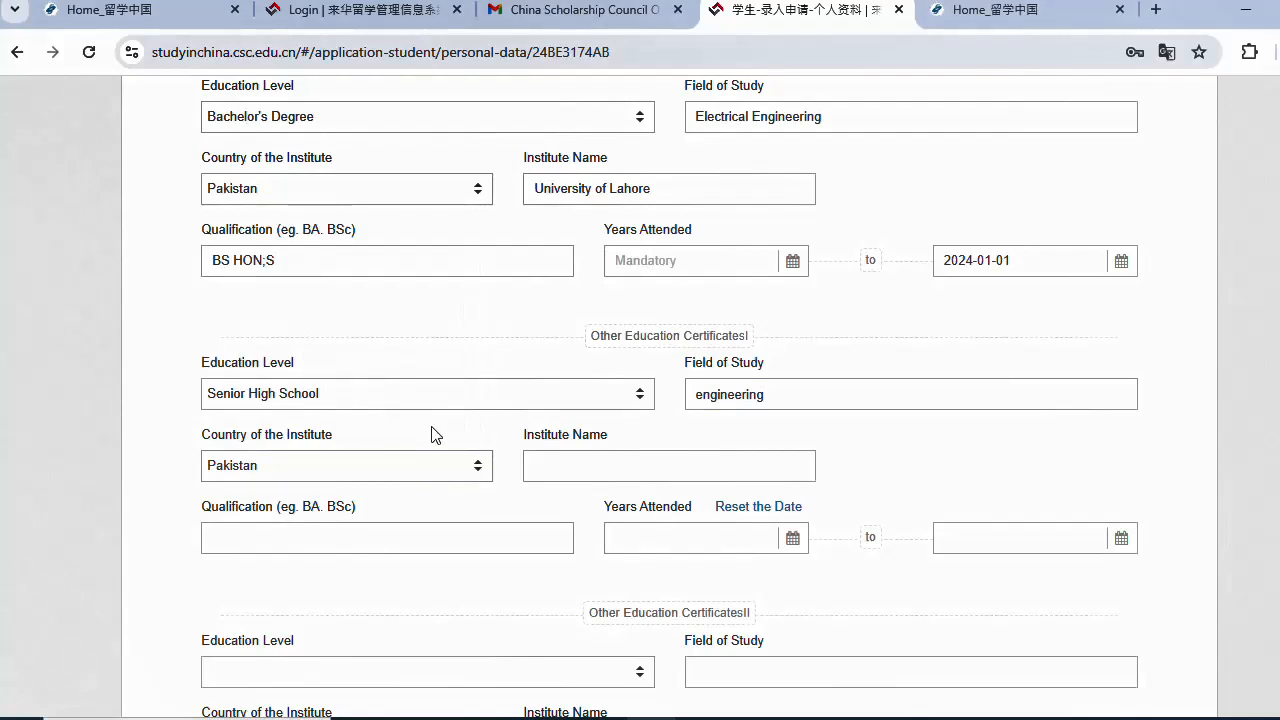
click(550, 463)
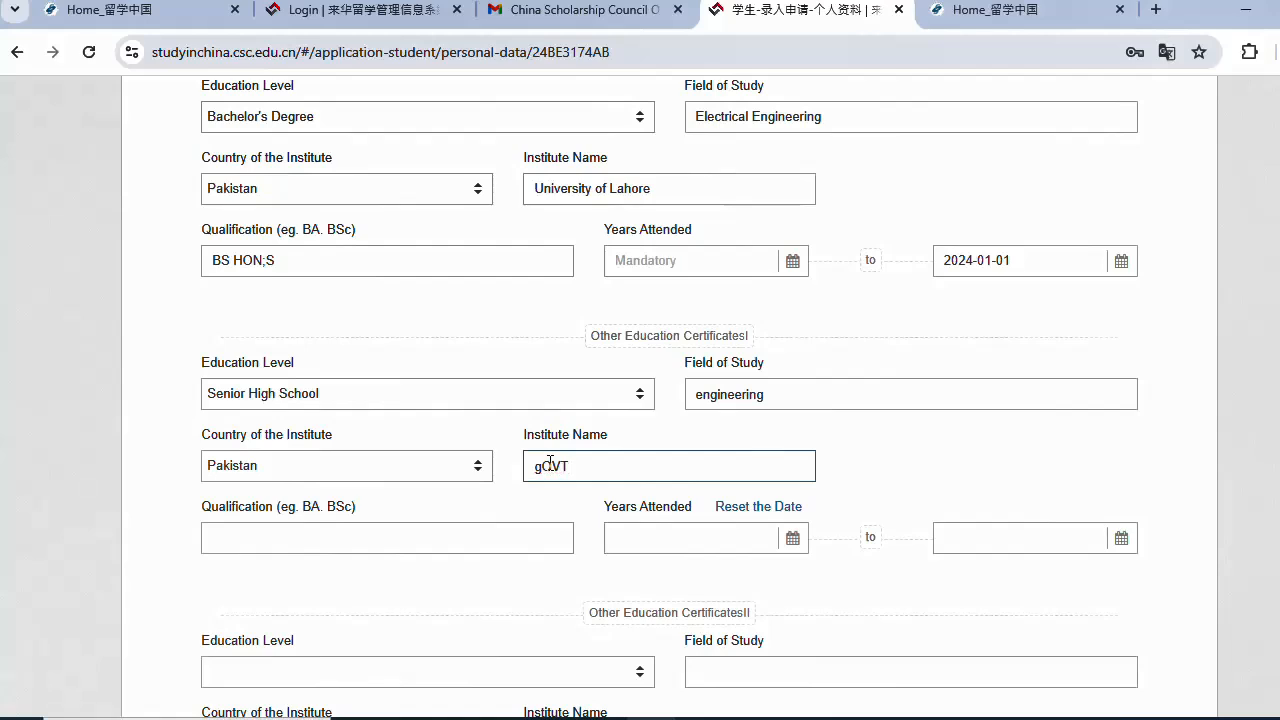
text(Govt high school)
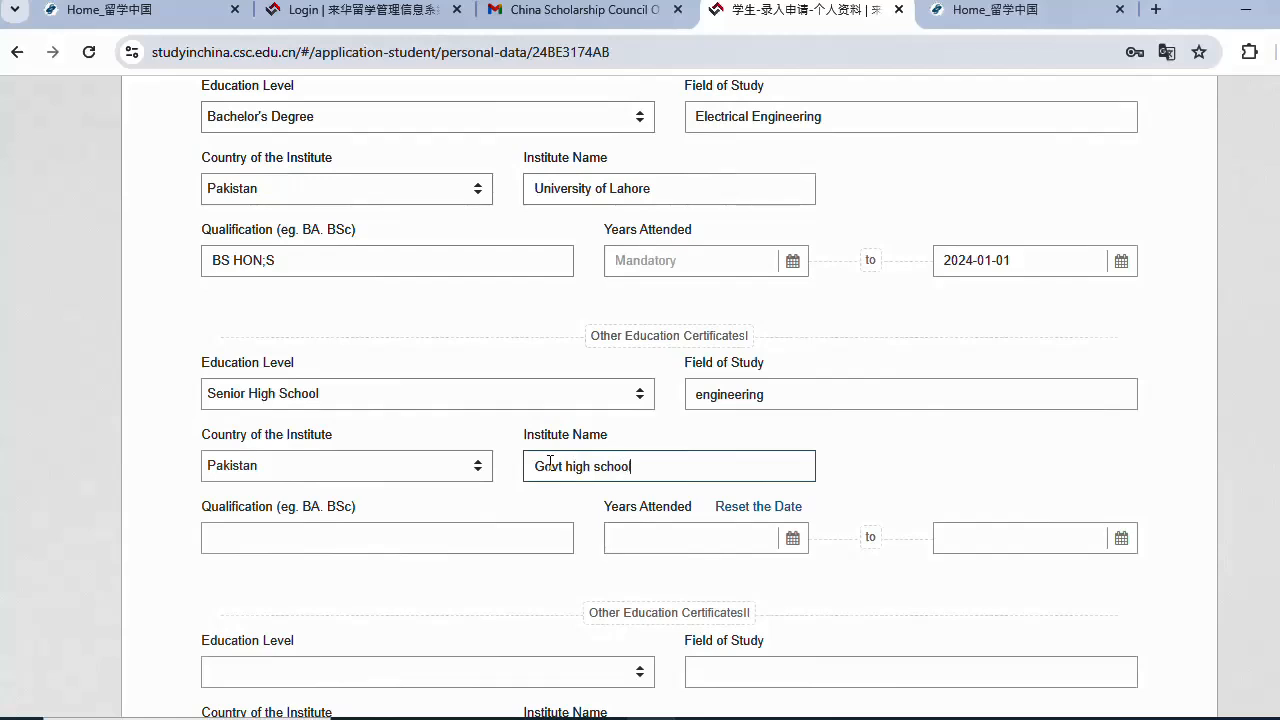
click(360, 533)
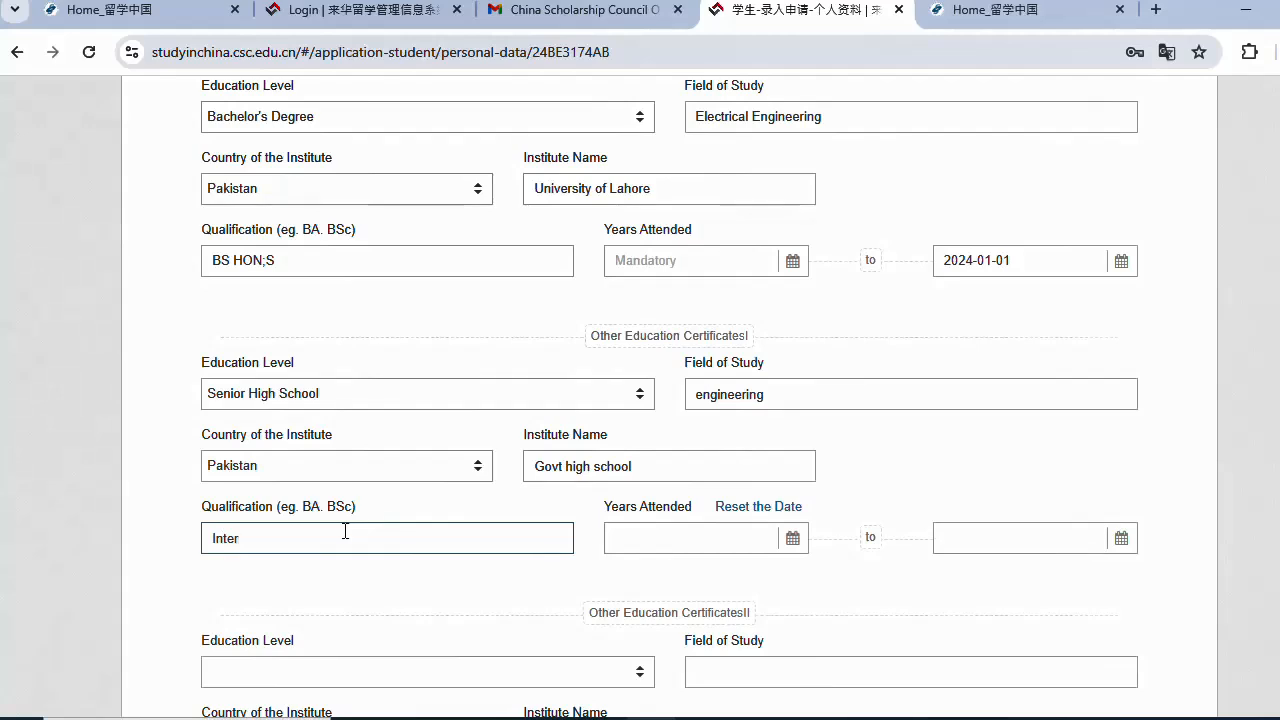
- Set the start picker to February 2018 and the completion date to 2020-01-01
click(797, 540)
click(634, 572)
click(634, 572)
click(696, 602)
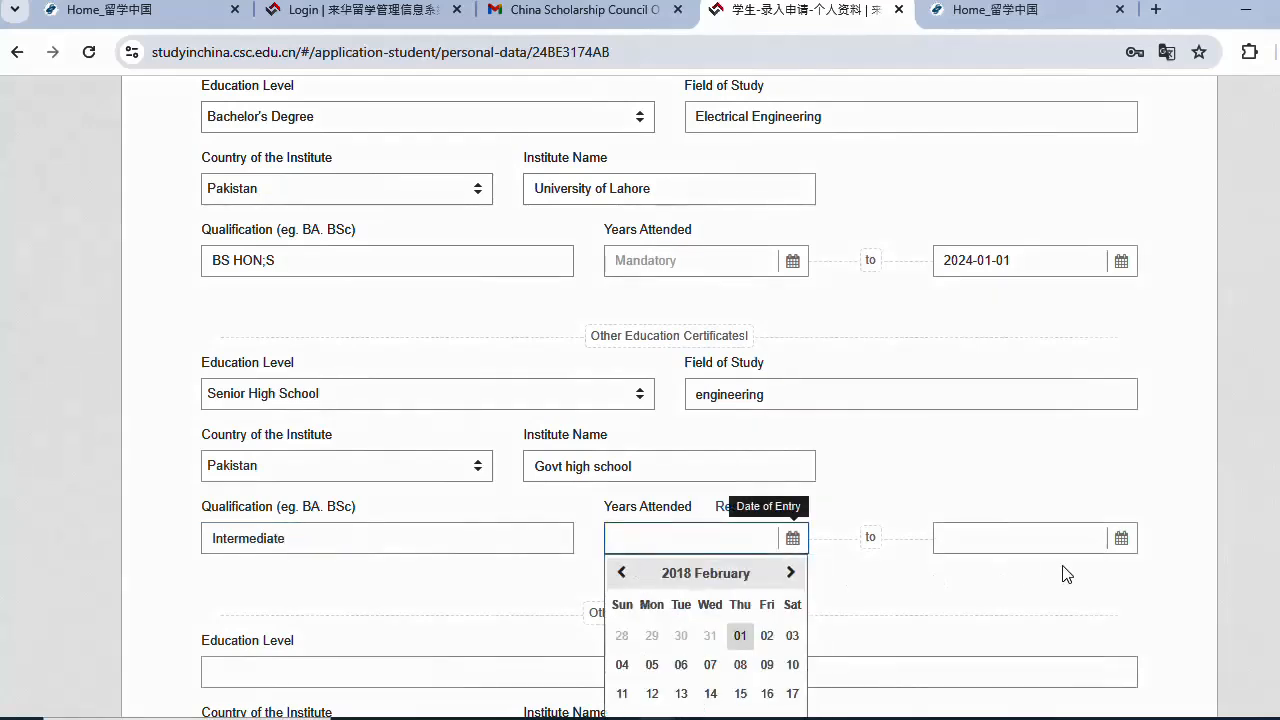
click(1121, 538)
click(966, 572)
click(1122, 572)
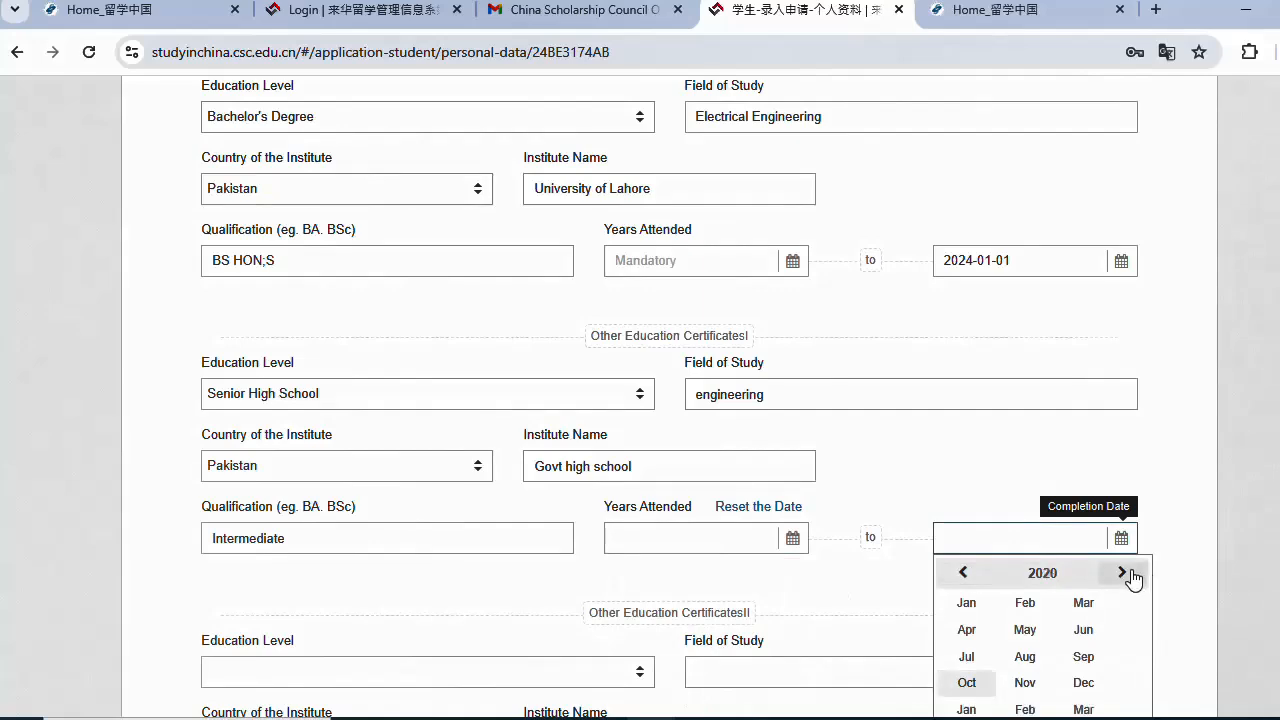
click(978, 602)
click(1032, 636)
scroll(437, 417, down, 3)
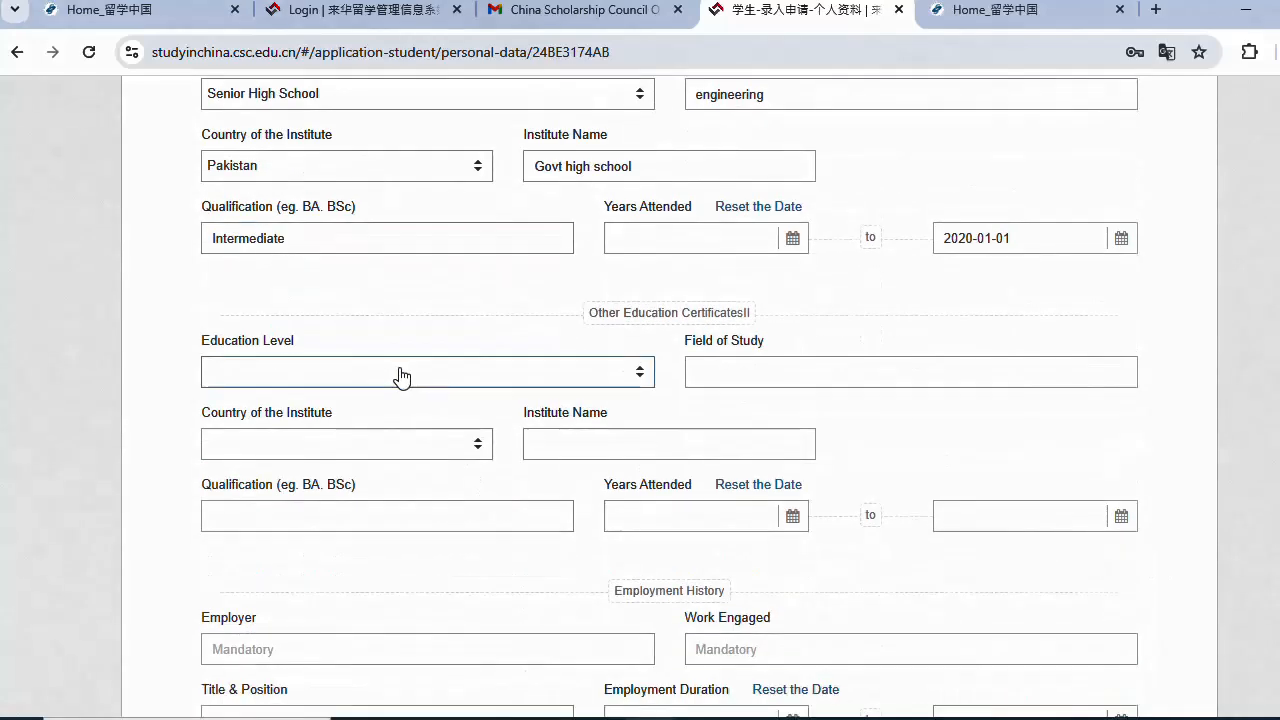
scroll(814, 523, down, 3)
- Attempt saving, then set the bachelor's start date to 2020-08-05
click(1057, 620)
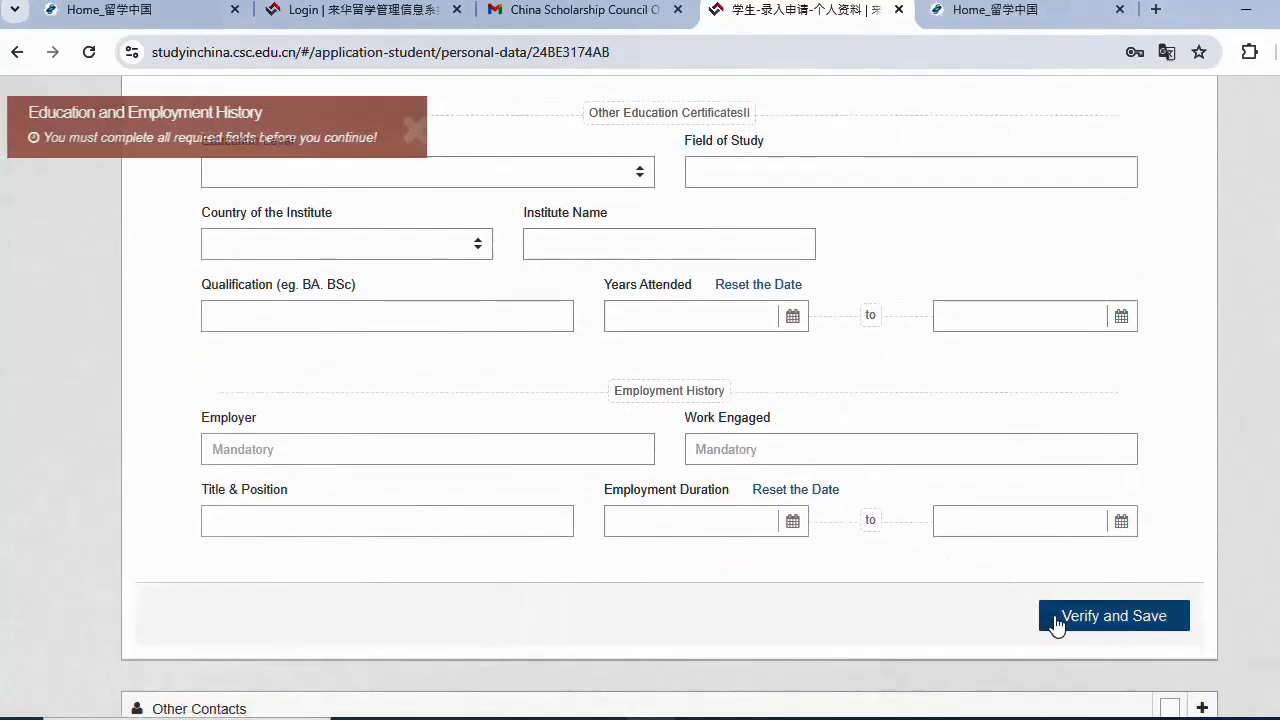
scroll(617, 326, up, 3)
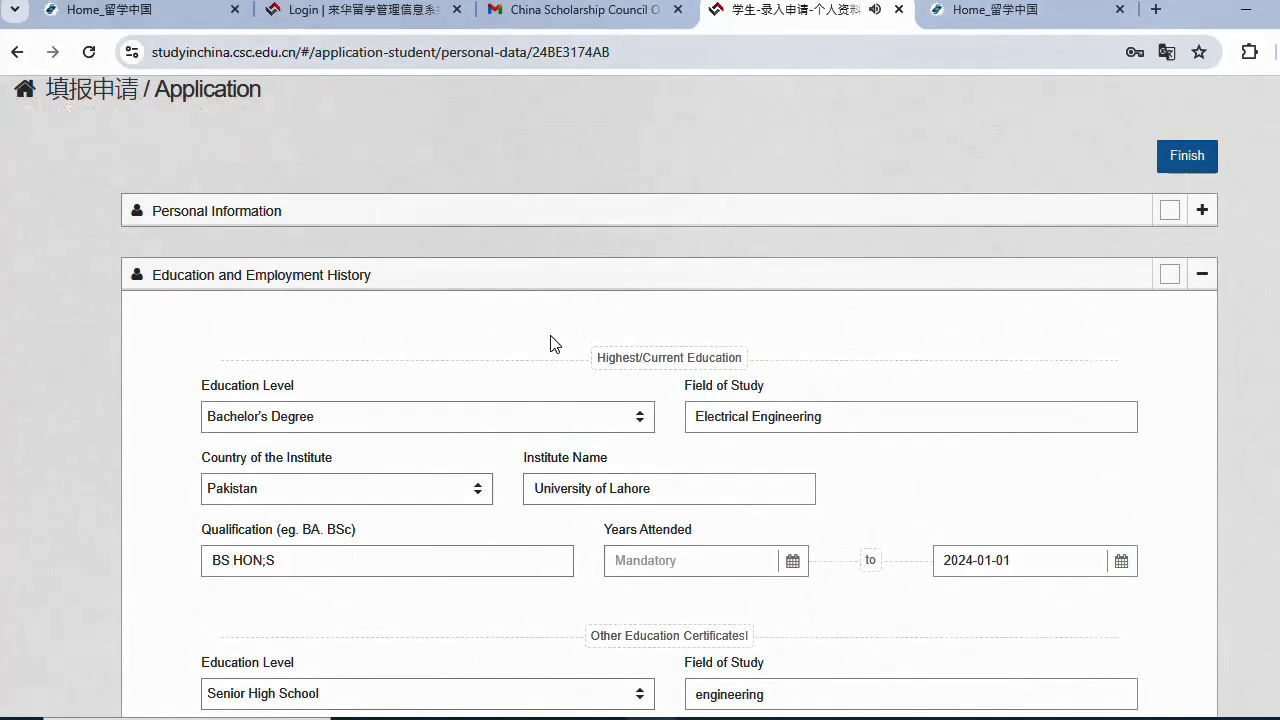
scroll(550, 345, down, 1)
click(793, 462)
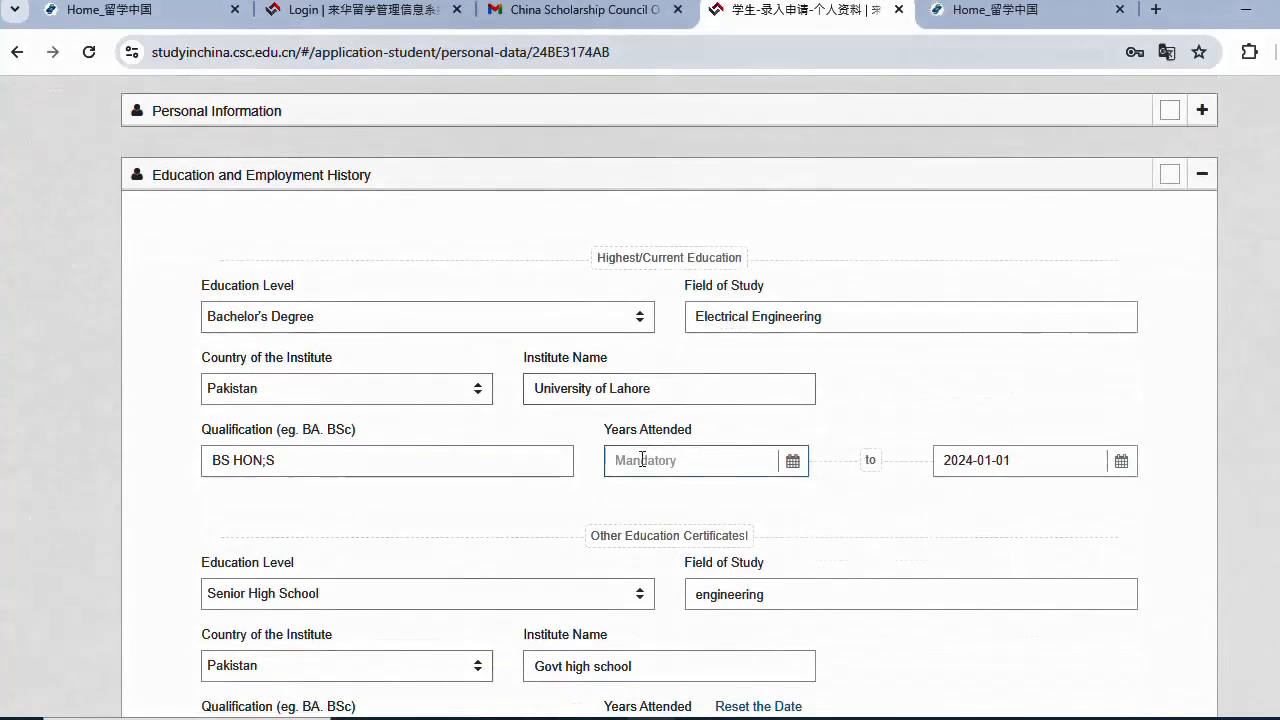
click(793, 462)
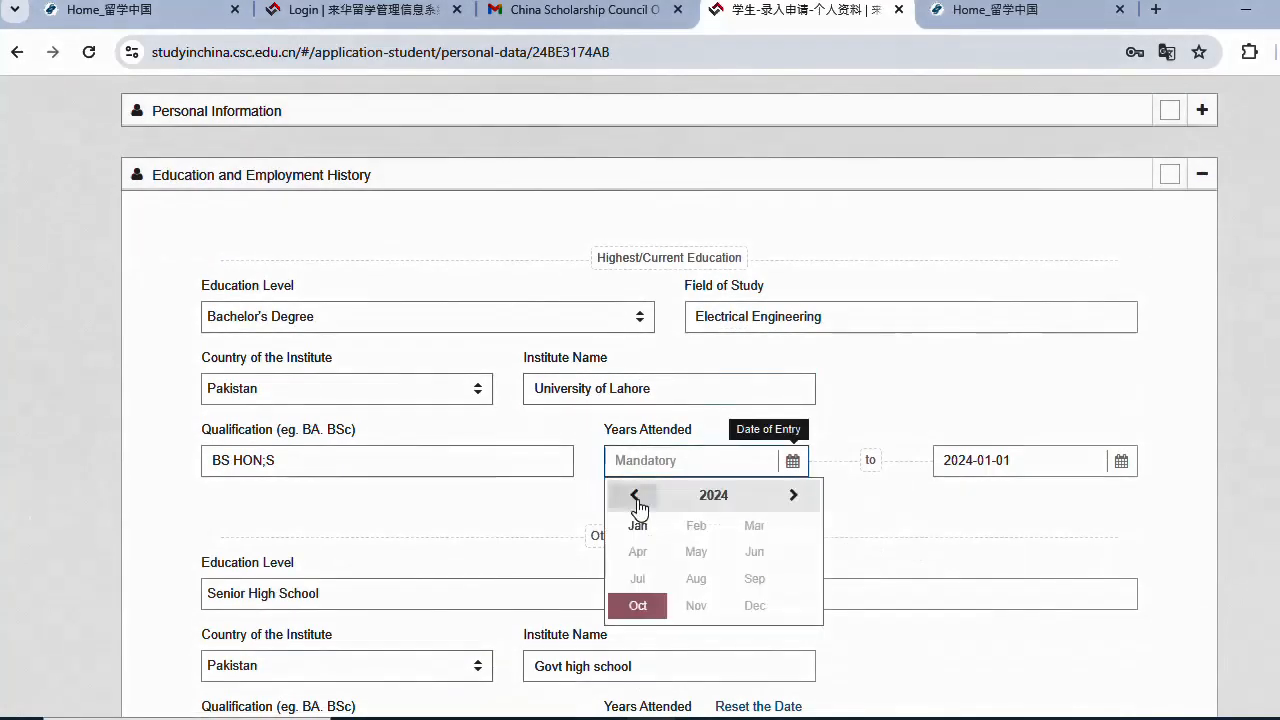
click(634, 494)
click(634, 494)
click(634, 494)
click(634, 494)
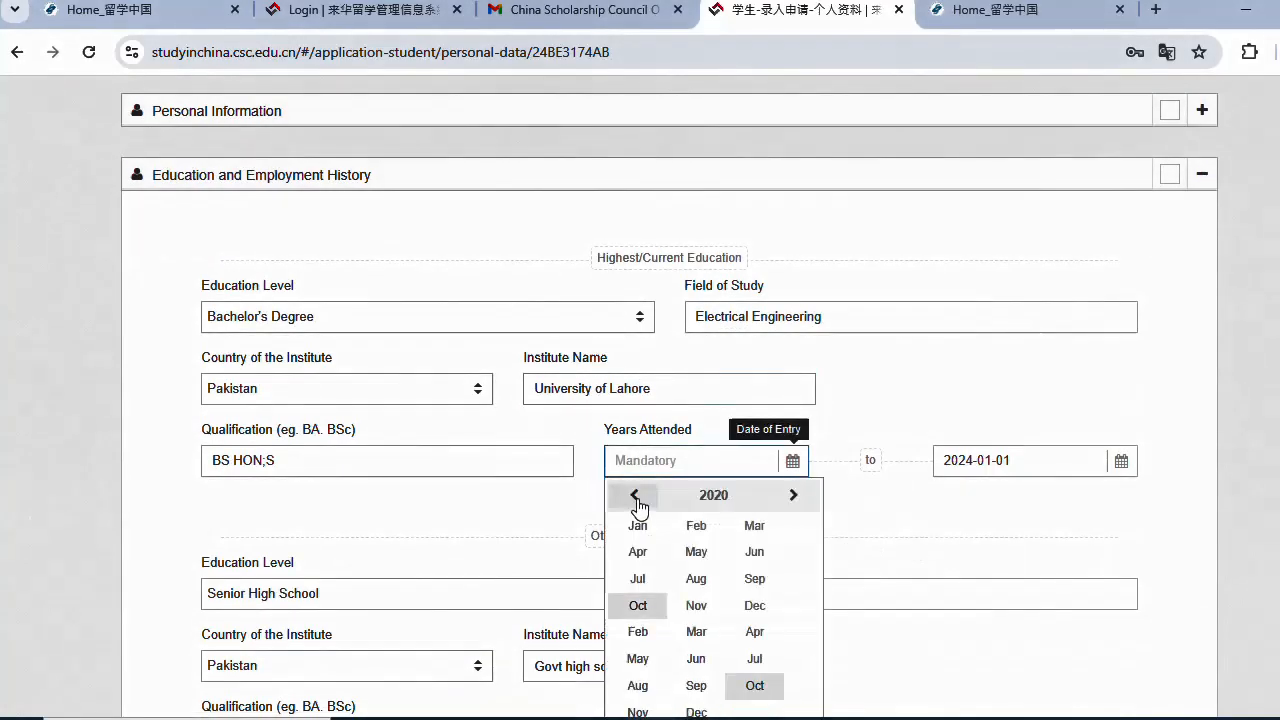
click(691, 578)
click(708, 586)
scroll(574, 471, down, 2)
click(570, 467)
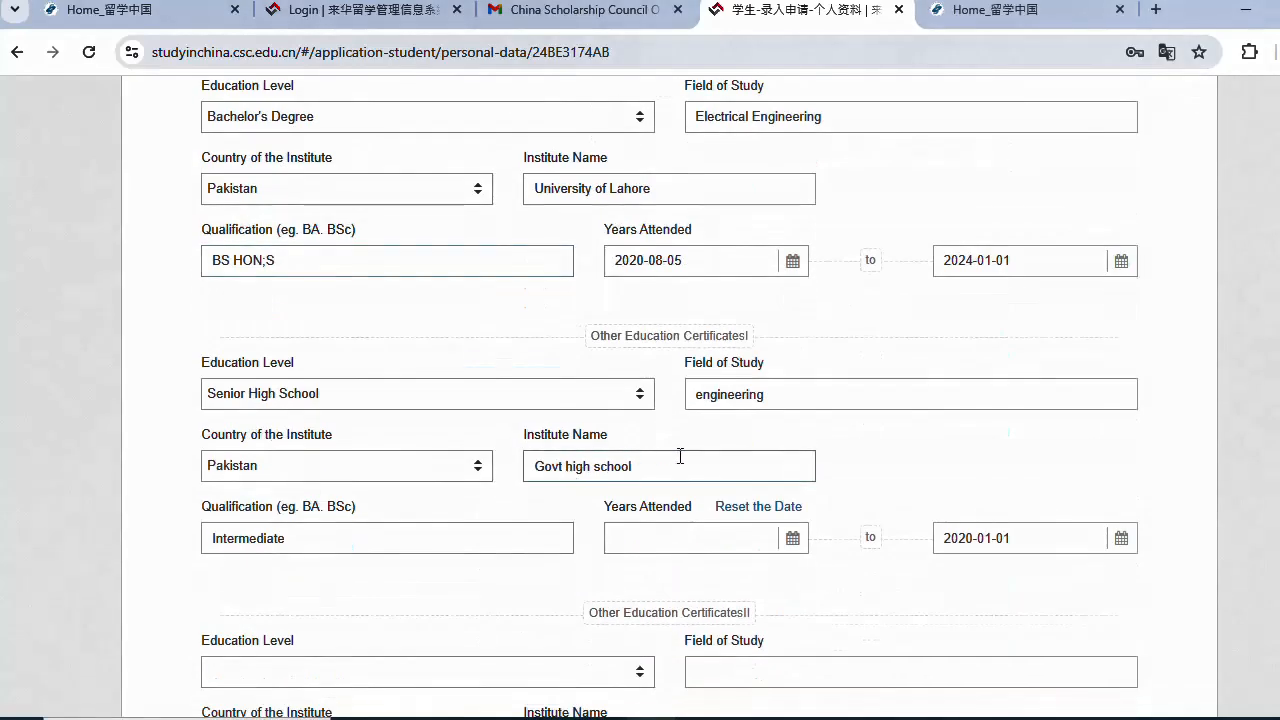
- Set the Senior High School start date to 2018-12-07 and save again
click(792, 541)
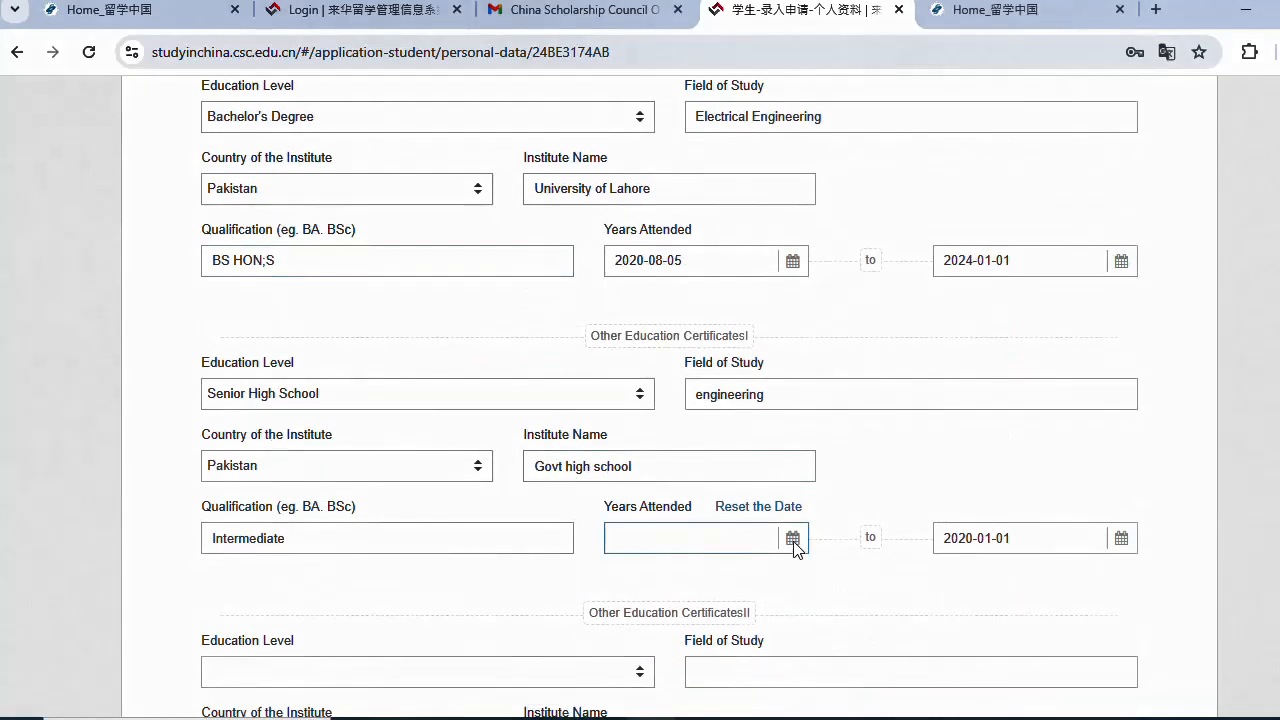
click(793, 540)
click(622, 572)
click(622, 572)
click(695, 605)
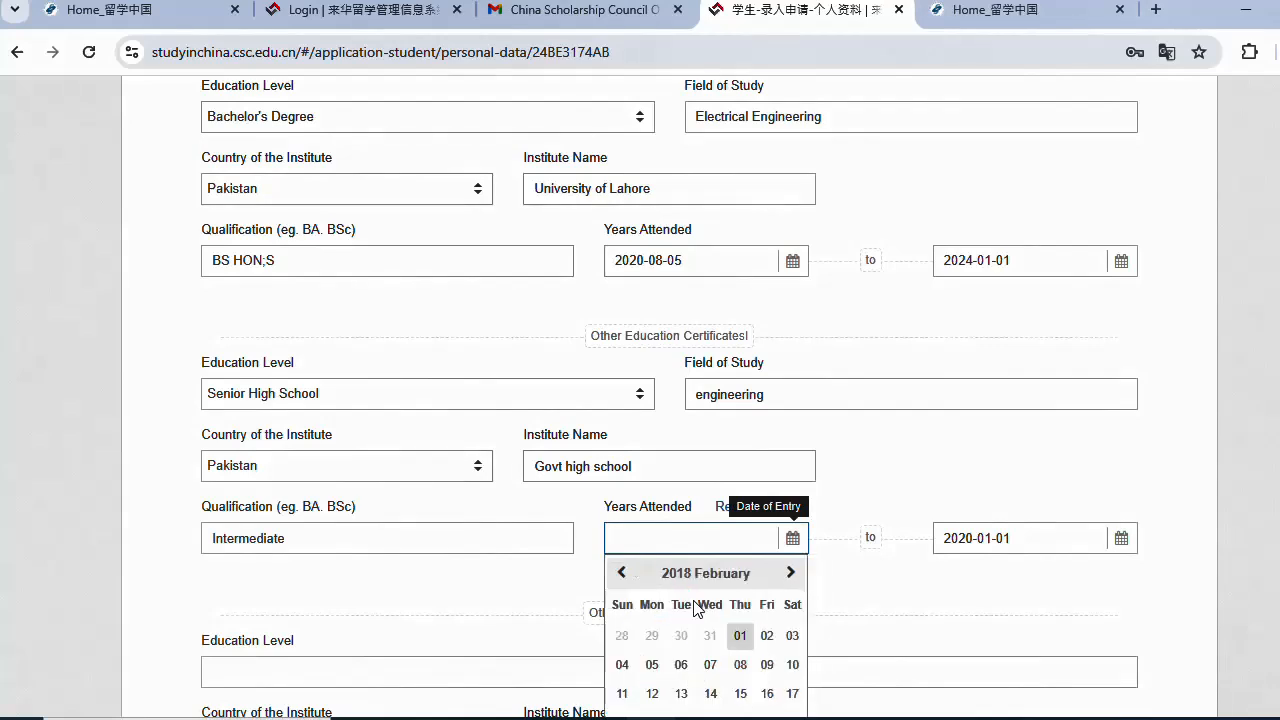
drag(697, 608, 880, 494)
scroll(863, 477, down, 1)
click(792, 438)
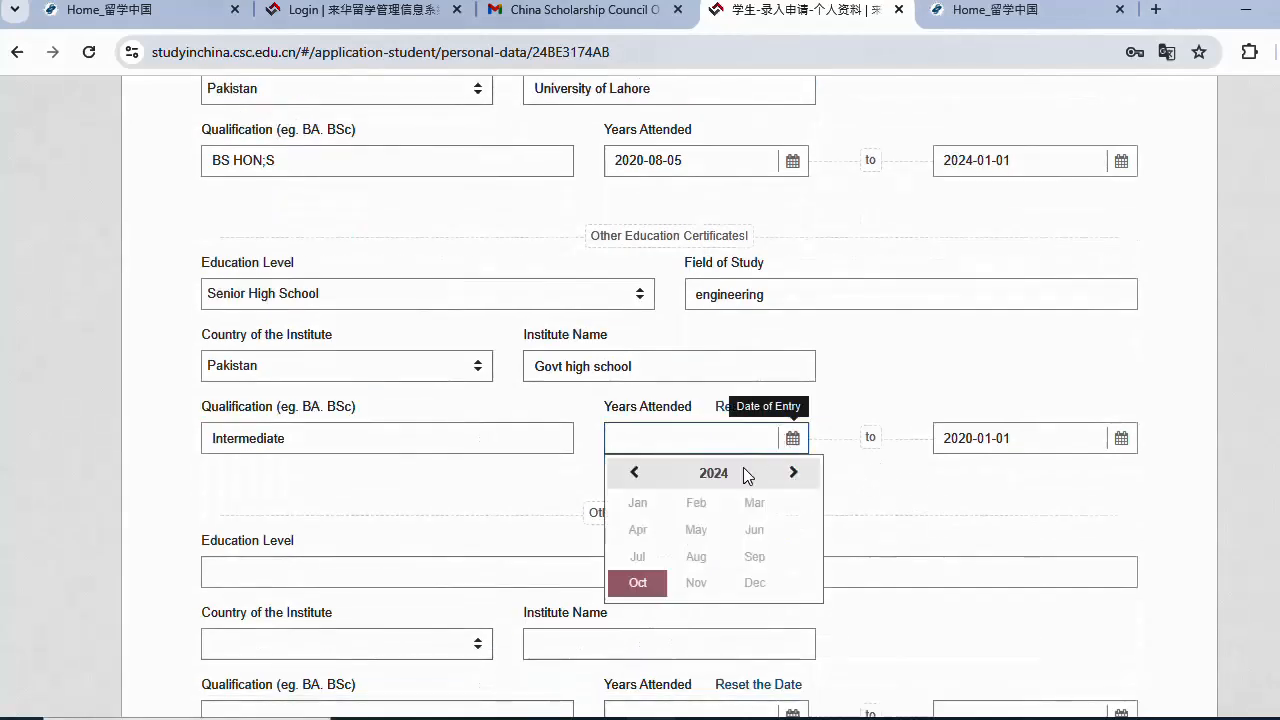
click(634, 472)
click(634, 472)
click(634, 472)
click(634, 472)
click(634, 472)
click(634, 472)
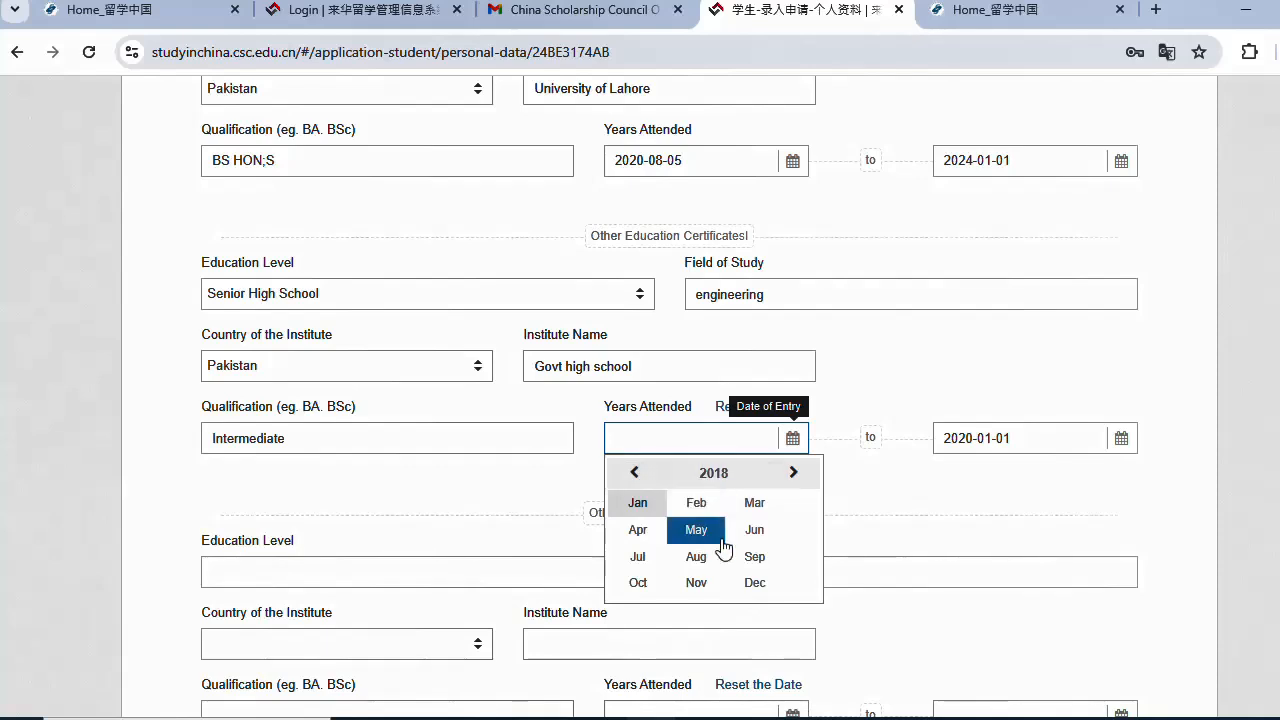
click(755, 582)
click(777, 566)
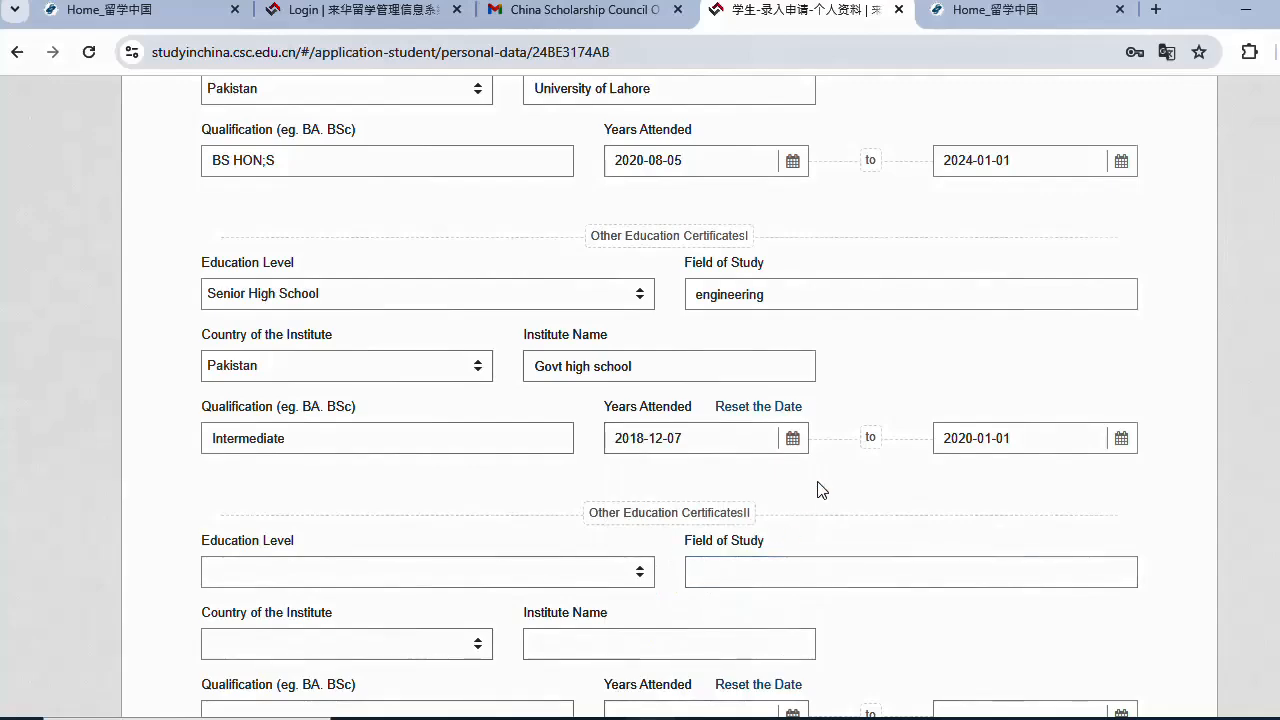
scroll(815, 488, down, 5)
click(1097, 515)
- Set the Other Education Certificates II level to Other
scroll(592, 500, up, 7)
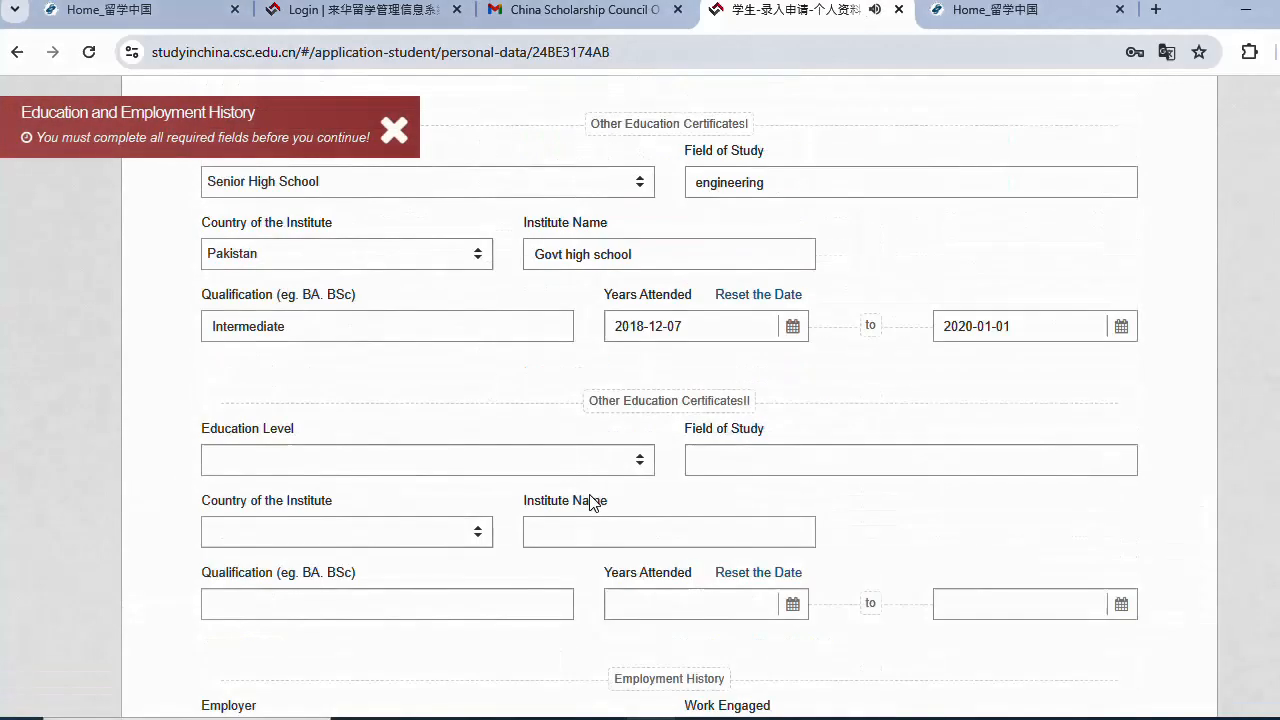
scroll(673, 345, up, 1)
scroll(660, 355, down, 5)
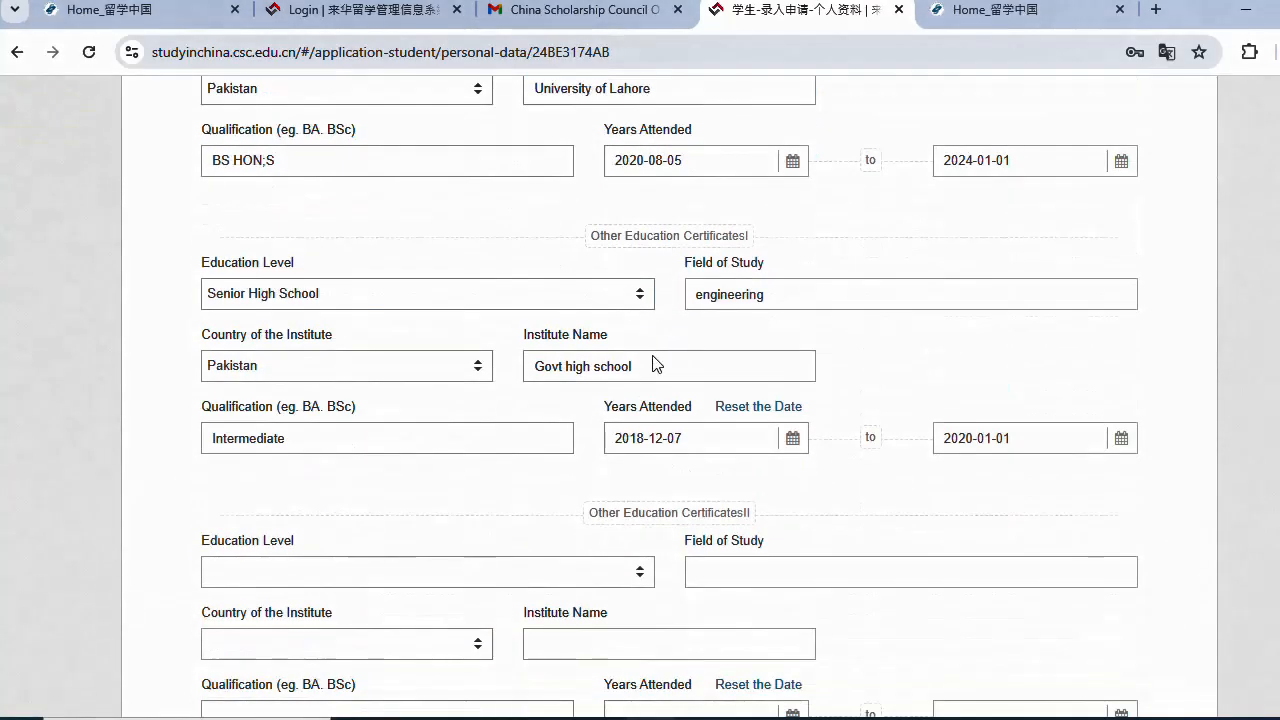
scroll(614, 394, down, 3)
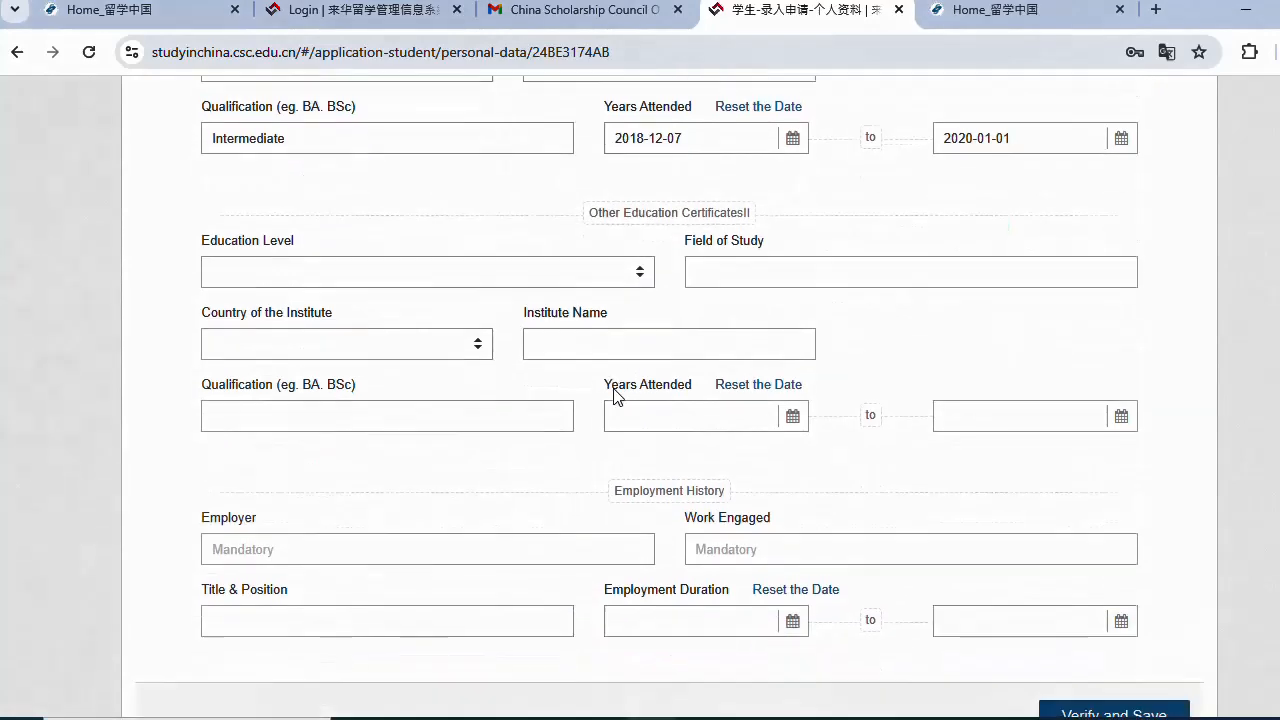
click(428, 360)
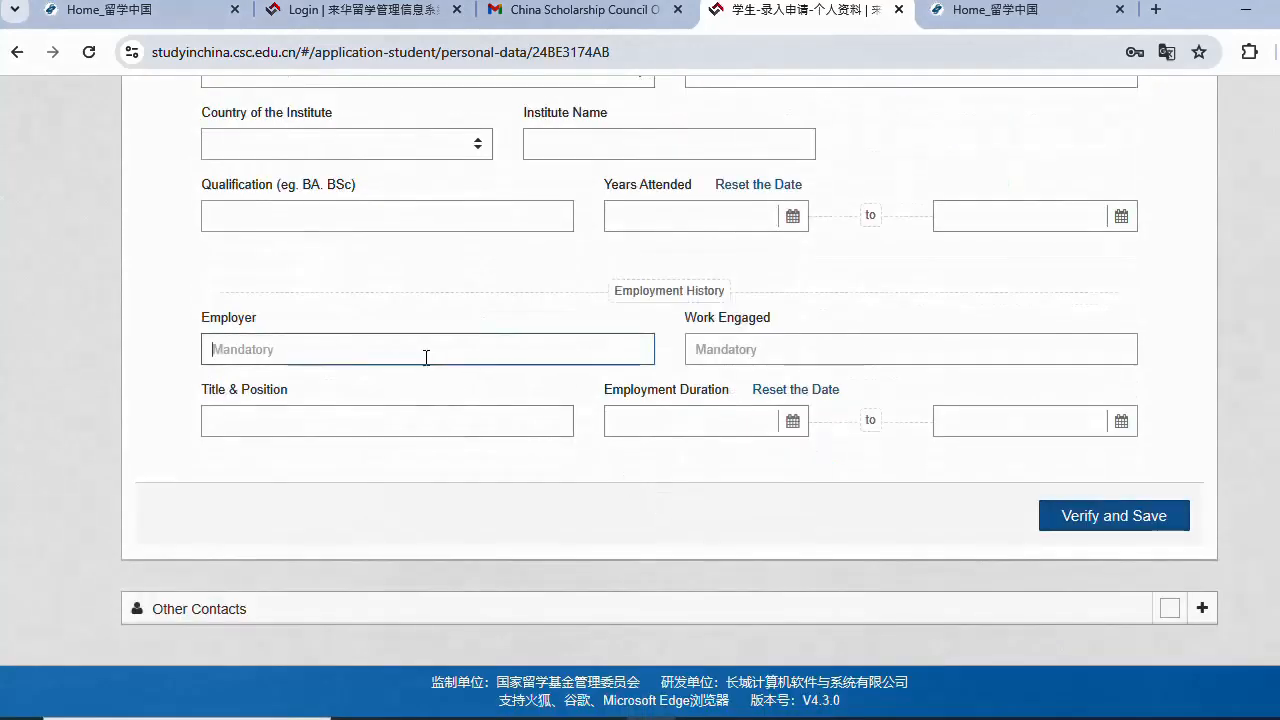
scroll(426, 357, up, 7)
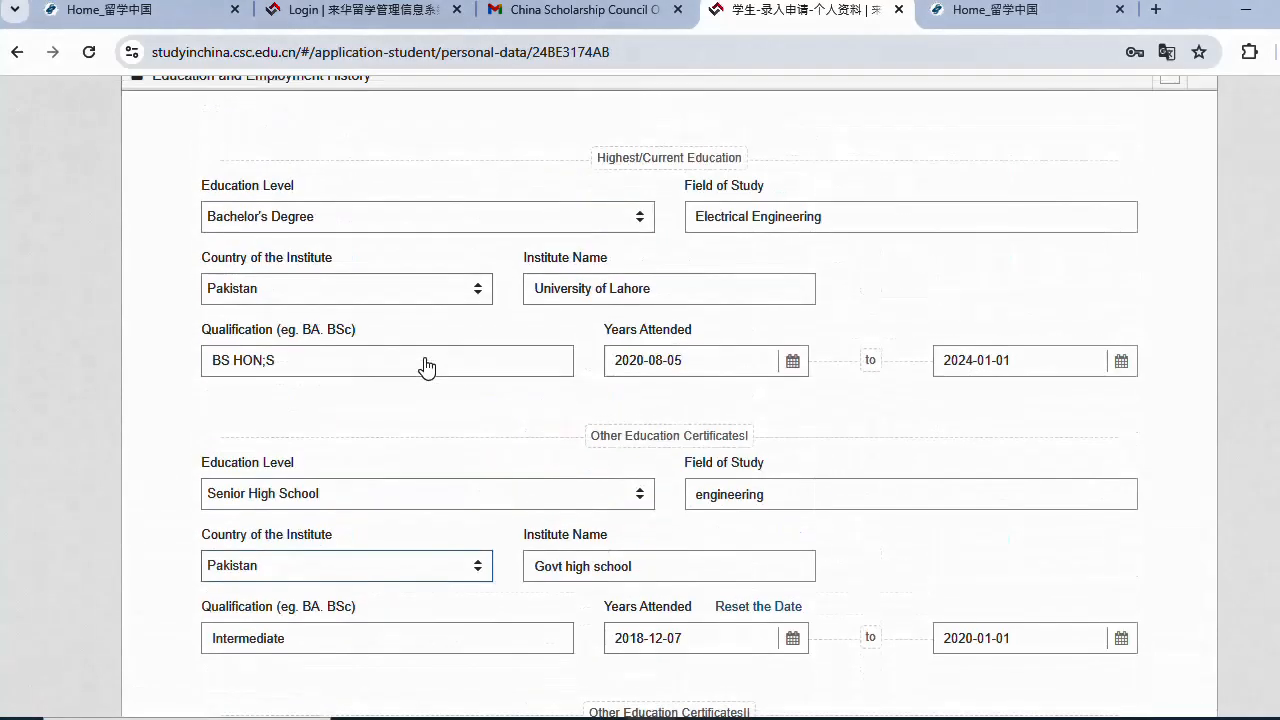
scroll(426, 367, down, 4)
click(594, 370)
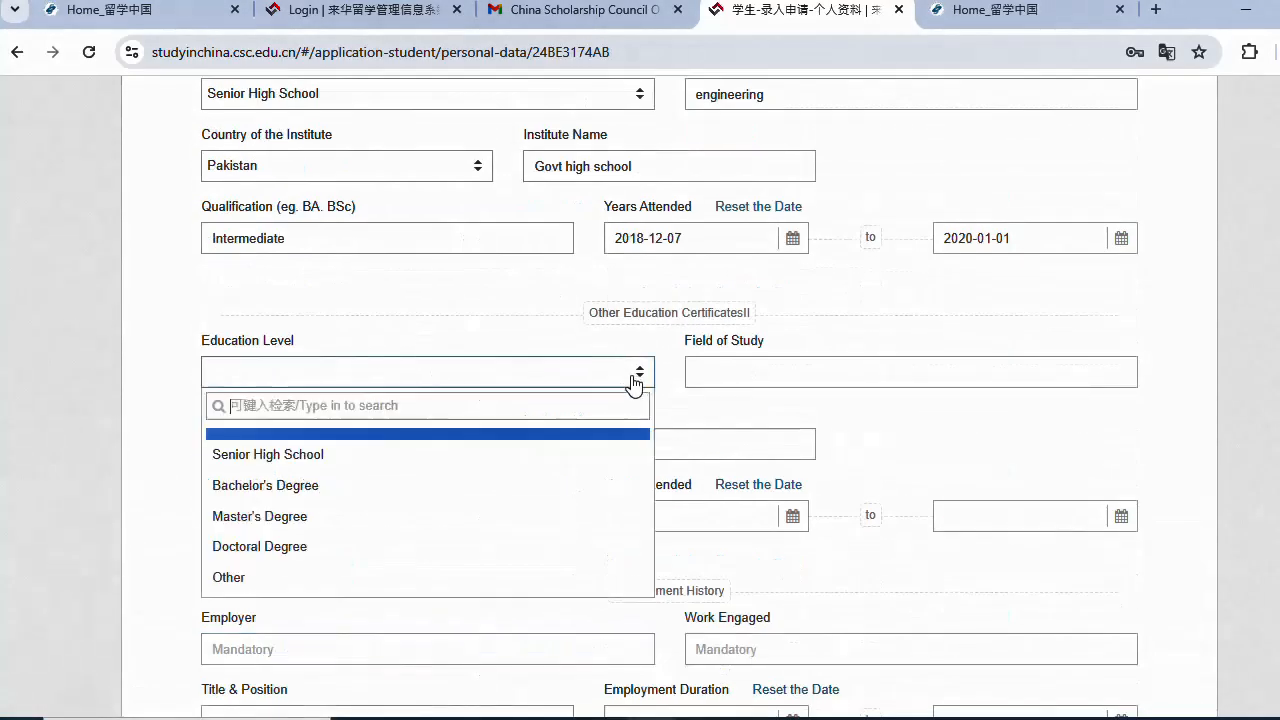
click(322, 576)
- Enter field Engineering, country Pakistan, institute Govt HIgh school, and qualification Matriculation
click(884, 378)
text(En)
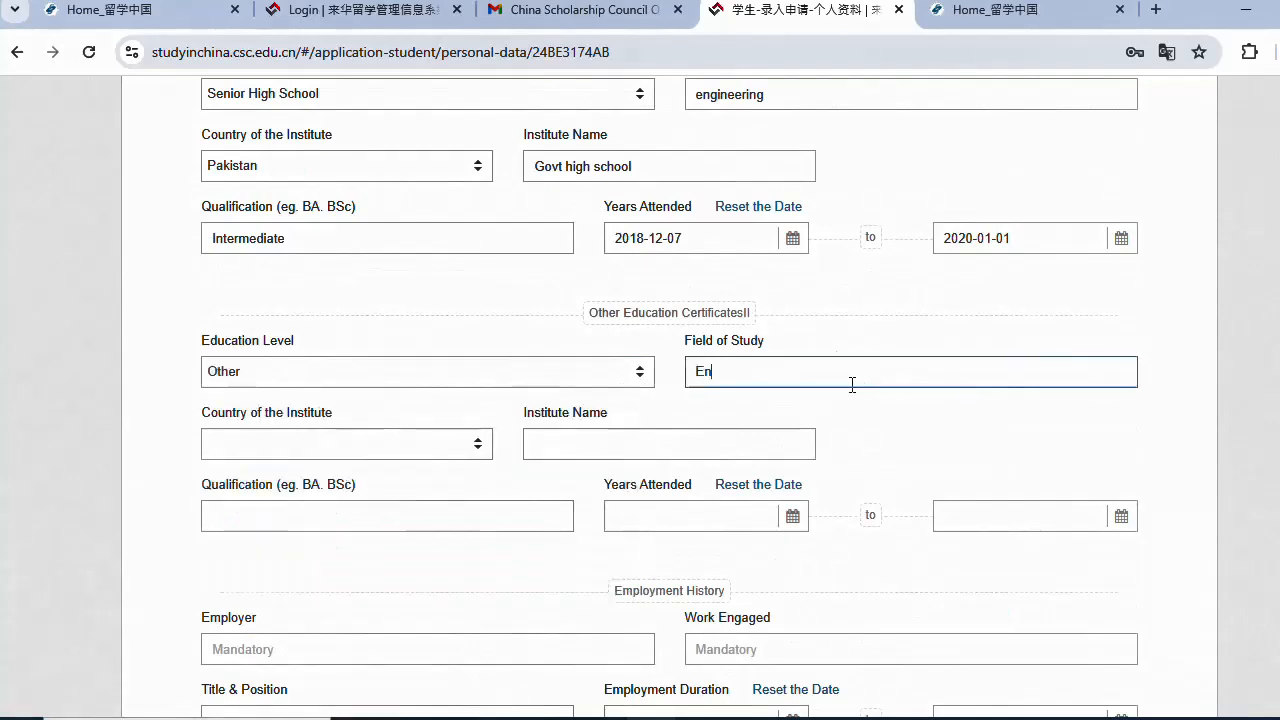
text(gineering)
click(218, 434)
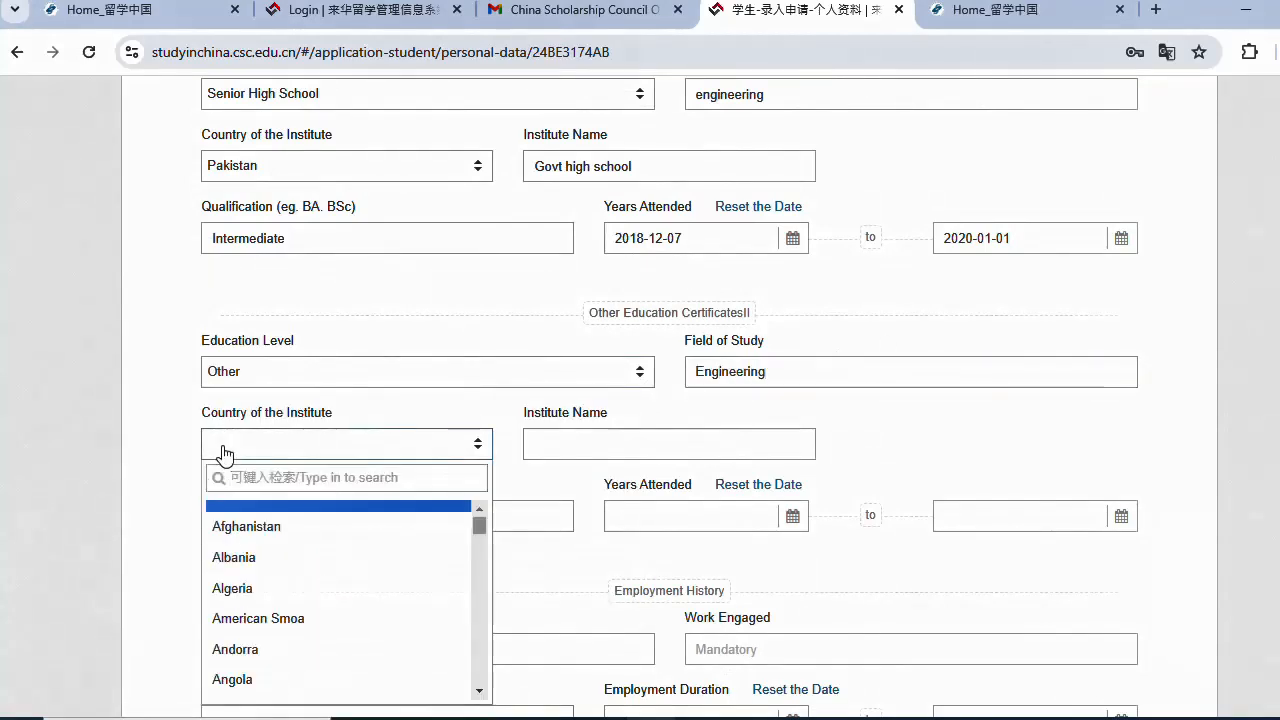
text(pa)
click(270, 580)
click(588, 436)
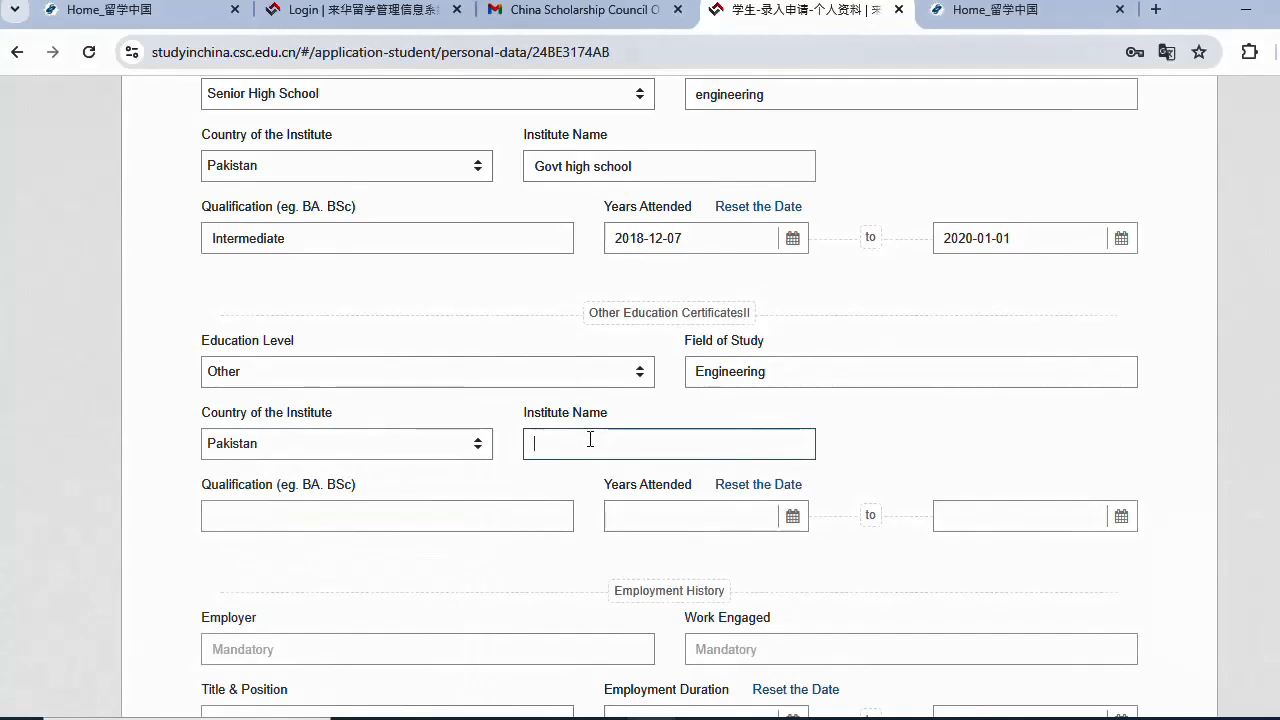
text(Govt HIgh sc)
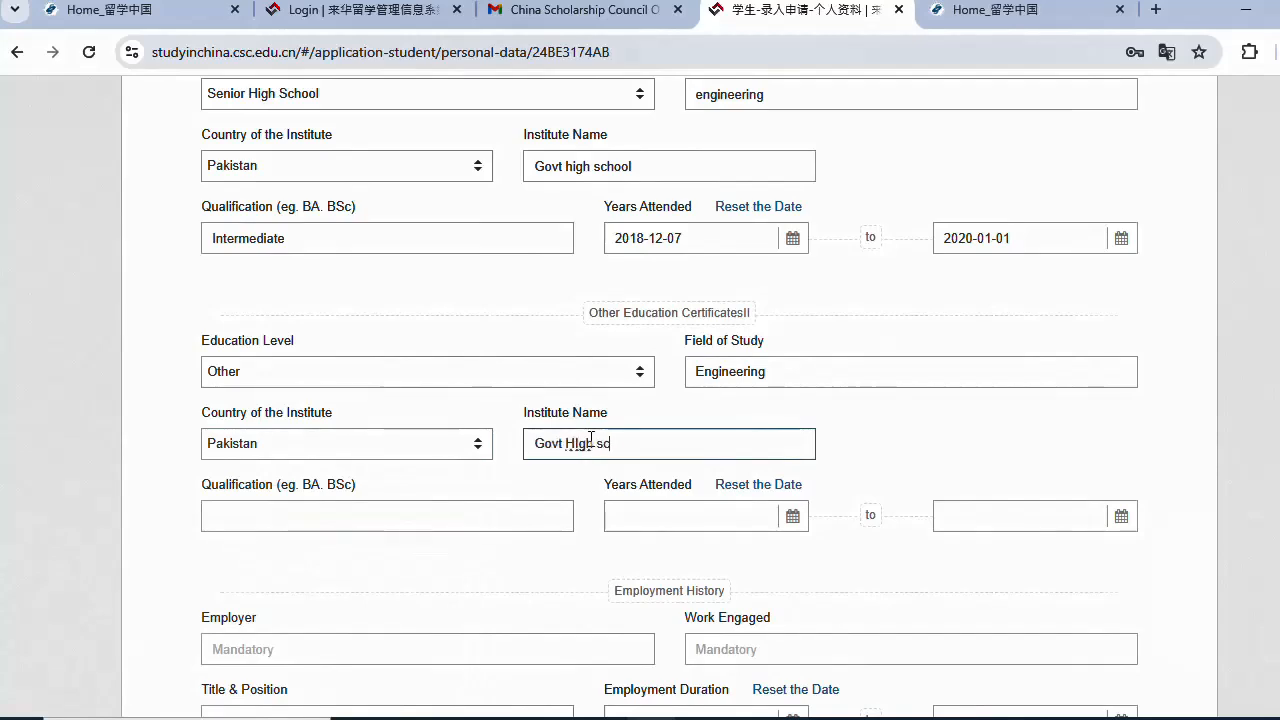
text(hool)
click(482, 526)
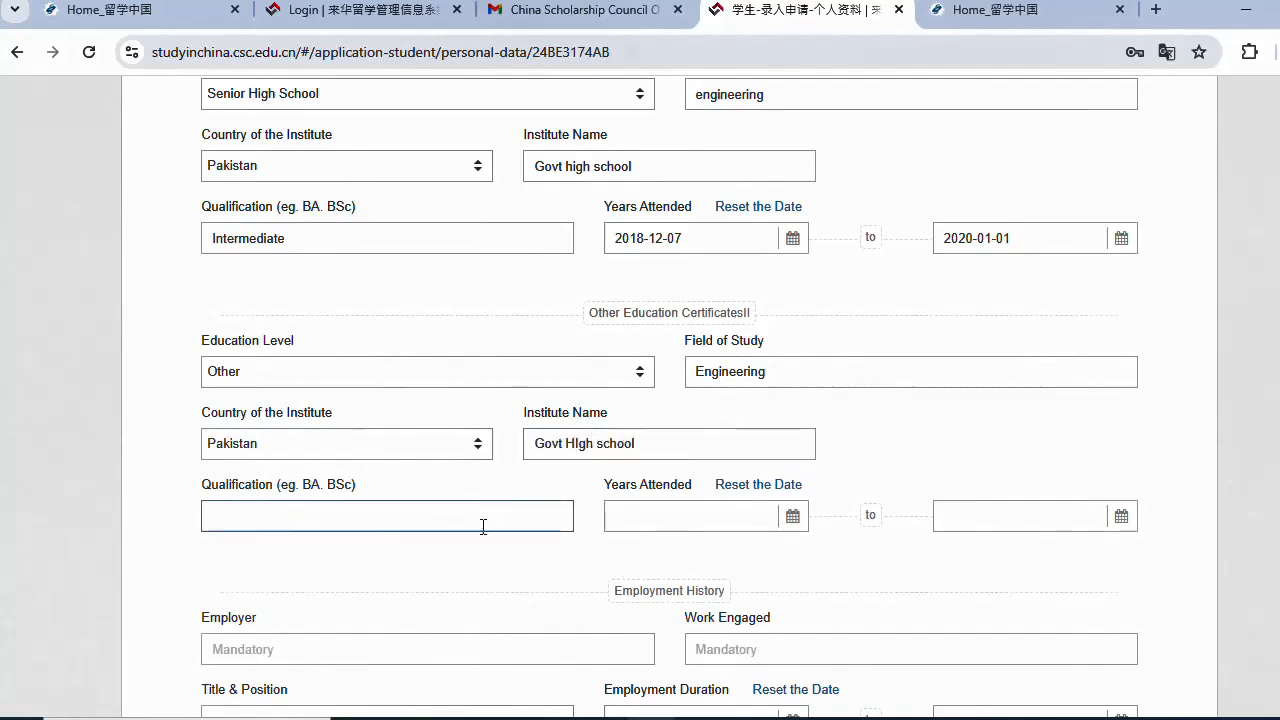
text(Matriculation)
- Set the certificate's completion date to 2017-12-08
click(771, 520)
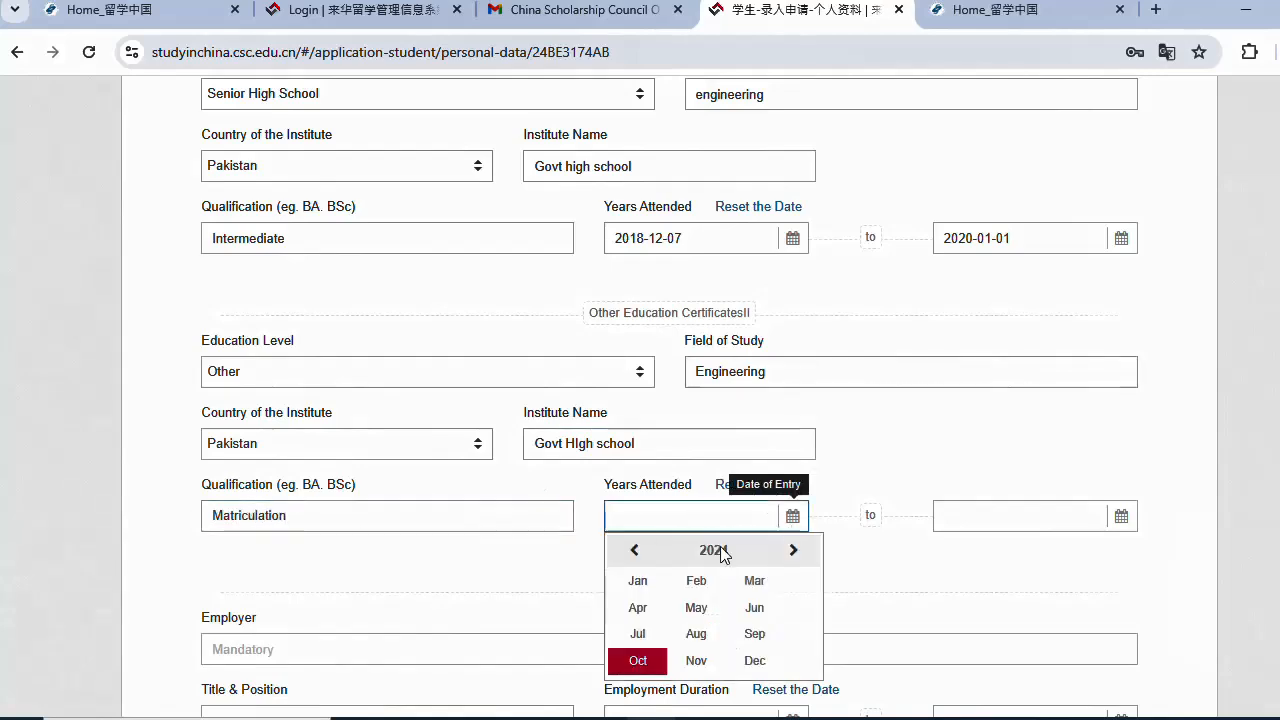
click(630, 550)
click(630, 550)
click(630, 550)
click(630, 550)
click(636, 583)
click(1129, 520)
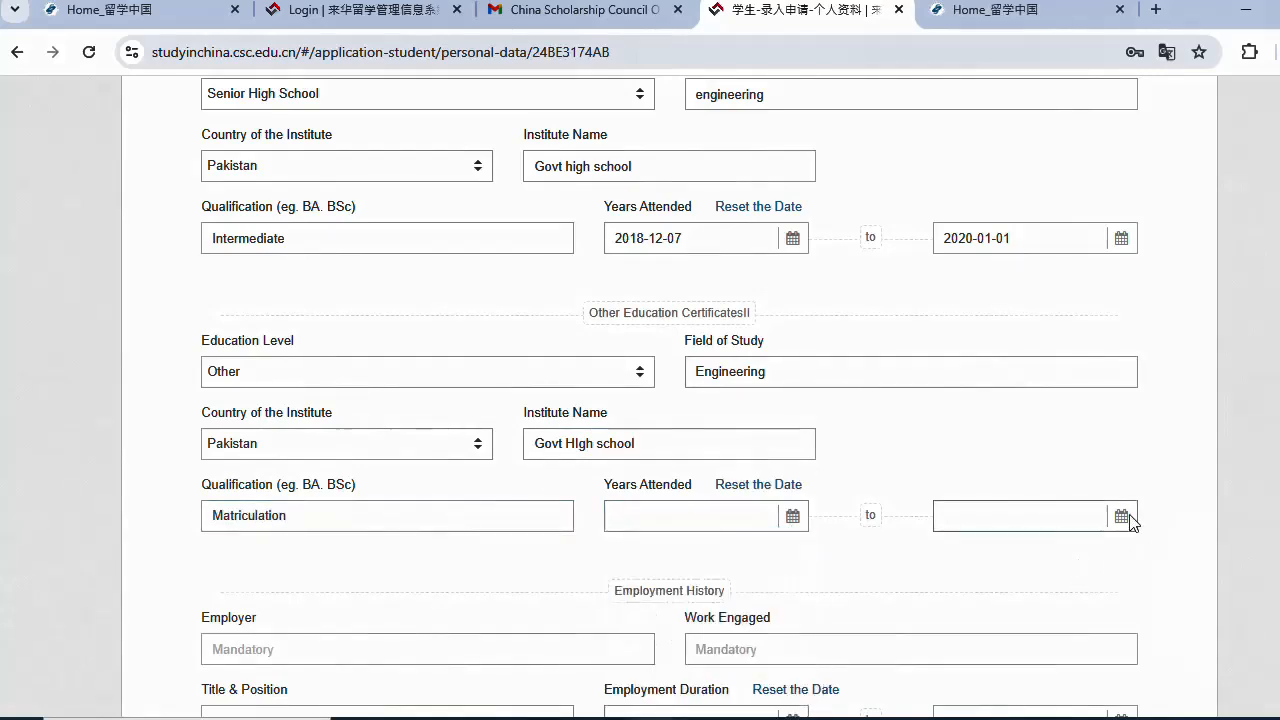
click(1121, 554)
click(1121, 554)
click(1121, 554)
click(1121, 554)
click(1121, 554)
click(1121, 554)
click(962, 551)
click(962, 551)
click(962, 551)
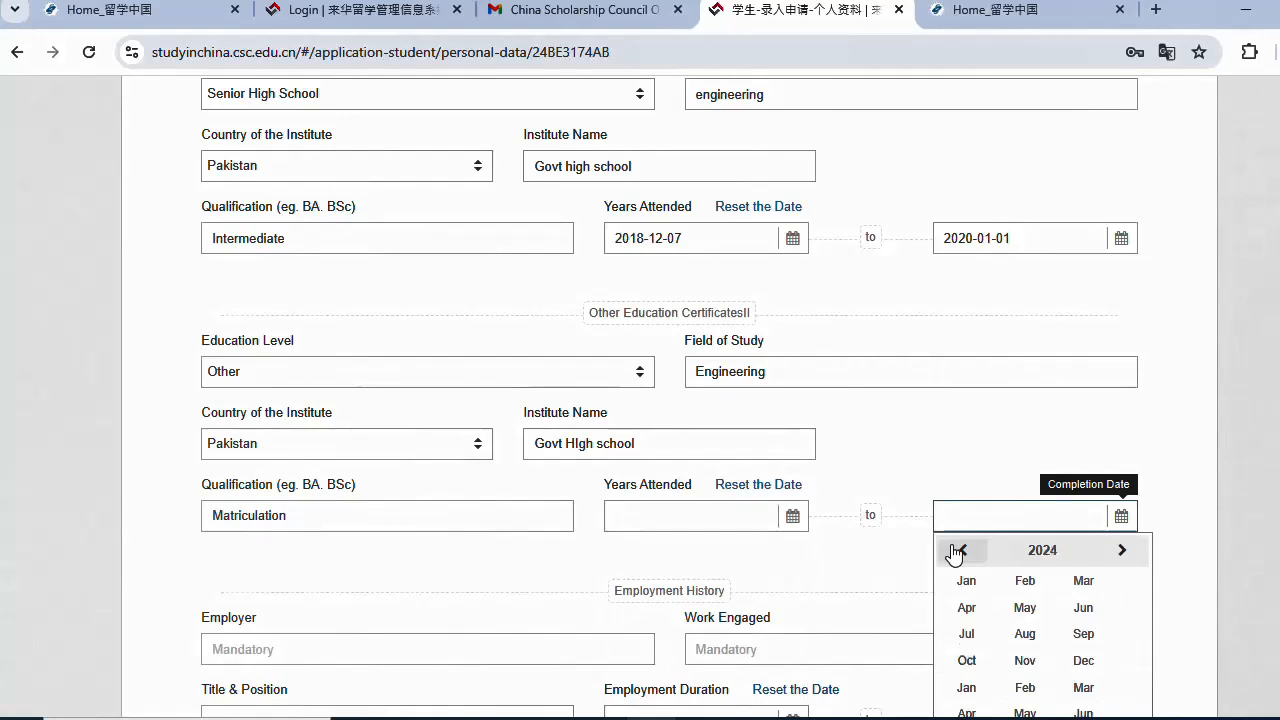
click(962, 551)
click(962, 551)
click(962, 551)
click(962, 551)
click(962, 551)
click(1121, 551)
click(1121, 551)
click(1121, 551)
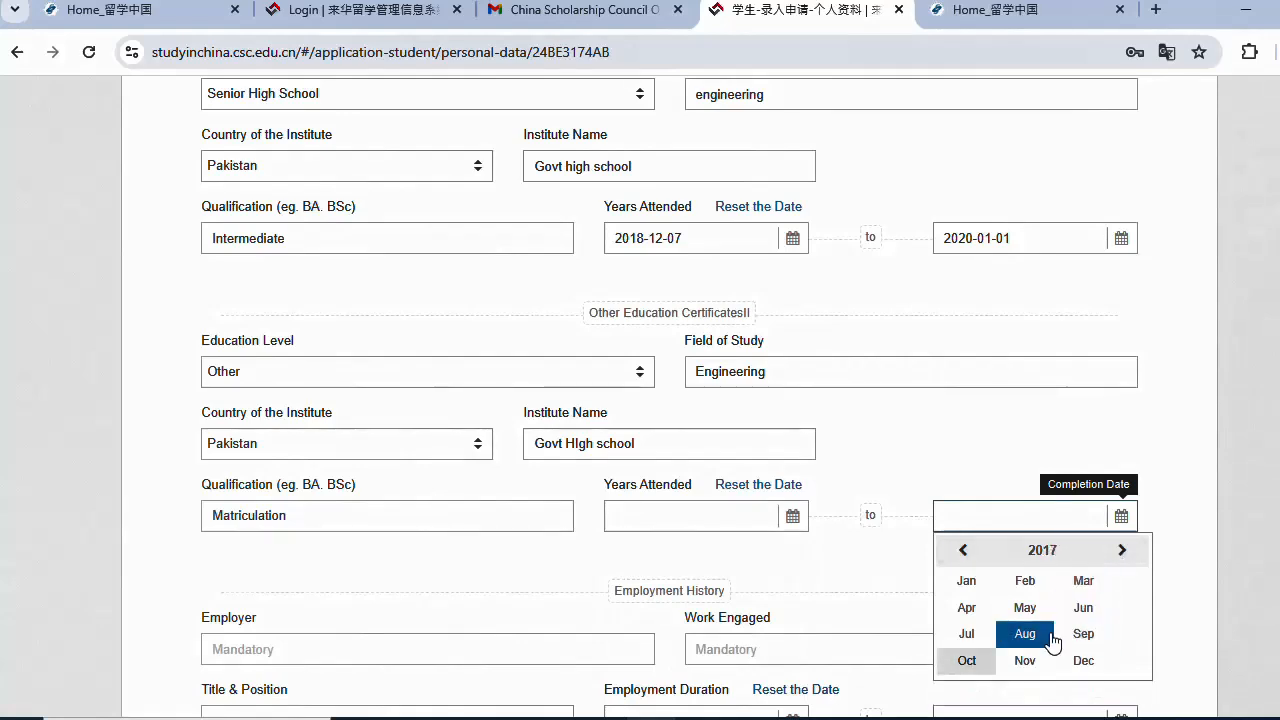
click(1084, 660)
click(1097, 650)
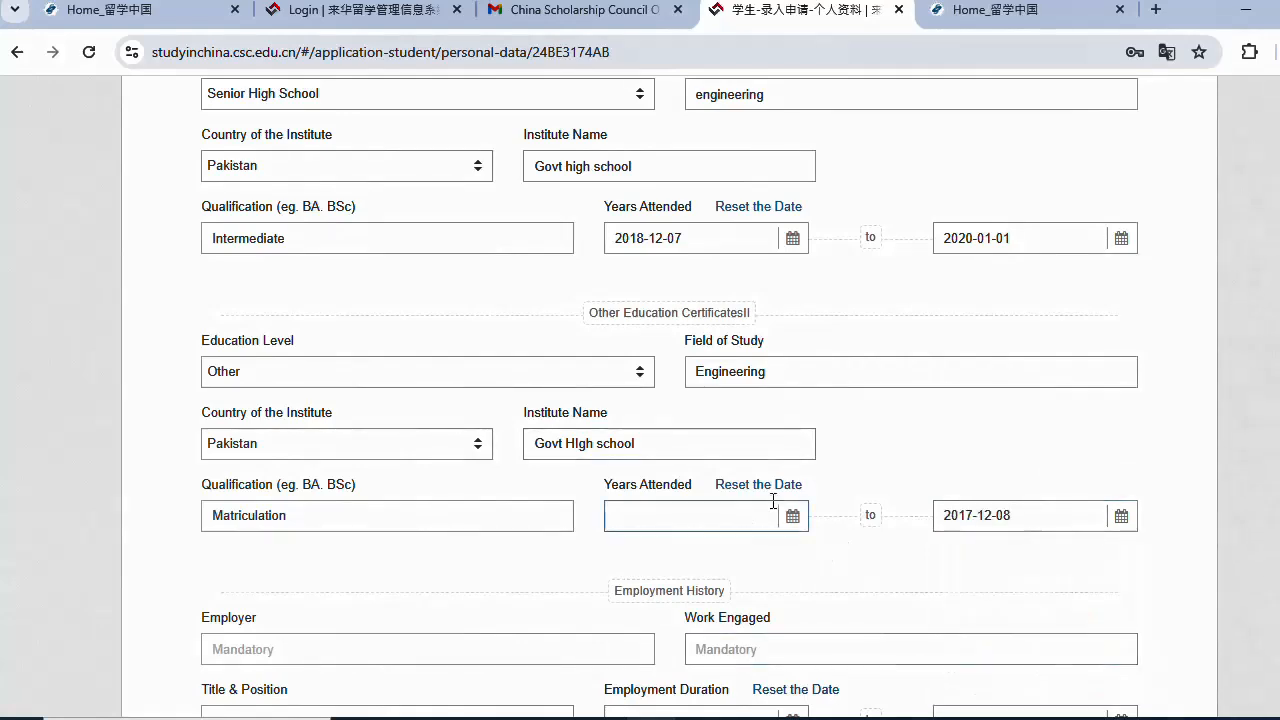
- Set the certificate's start date to 2016-02-02
scroll(790, 516, down, 1)
click(793, 418)
double_click(634, 450)
double_click(634, 450)
double_click(634, 450)
click(634, 450)
double_click(634, 450)
click(634, 450)
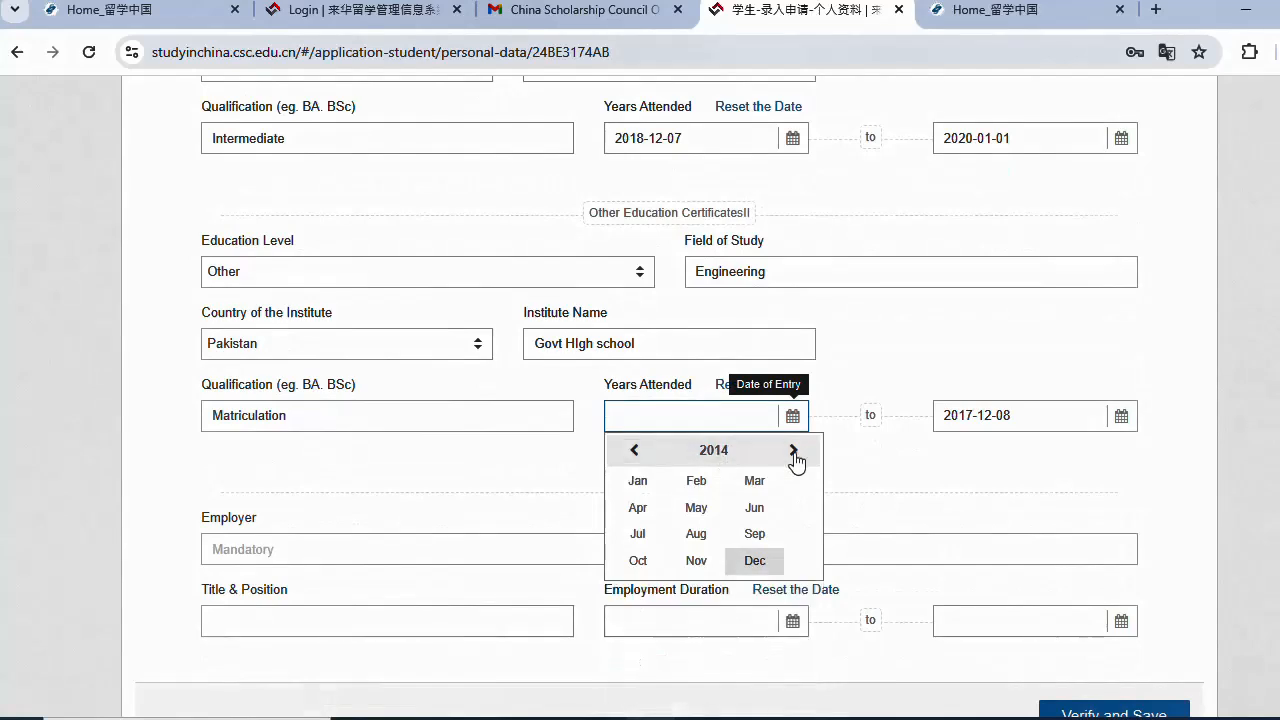
double_click(793, 450)
click(696, 480)
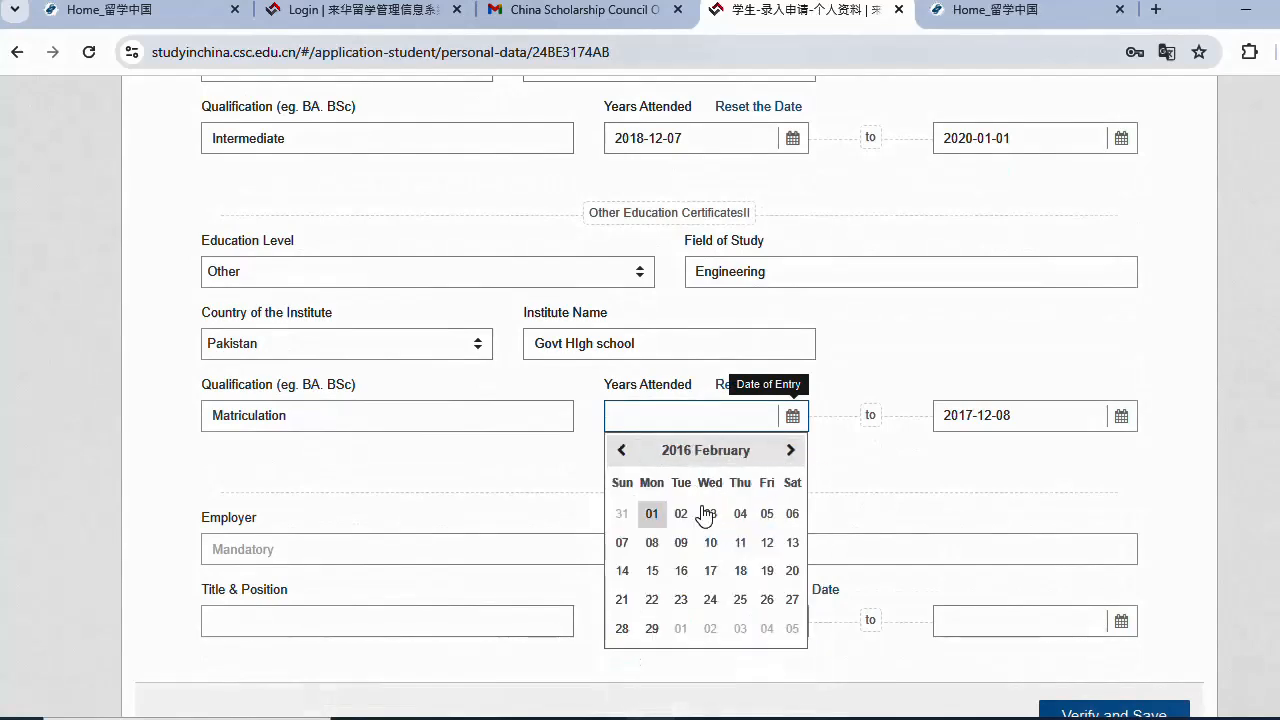
click(688, 516)
scroll(830, 465, down, 2)
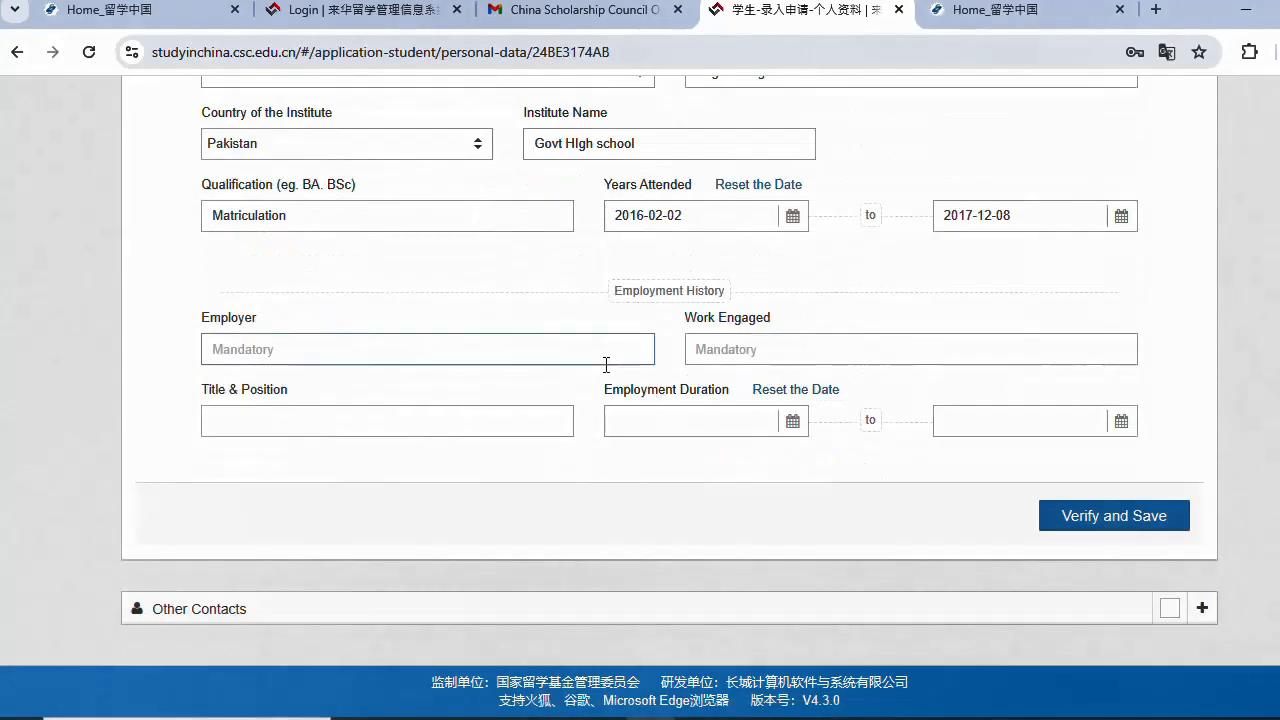
- Enter employer NESMA, work engaged construction, and job title Engineer
click(546, 346)
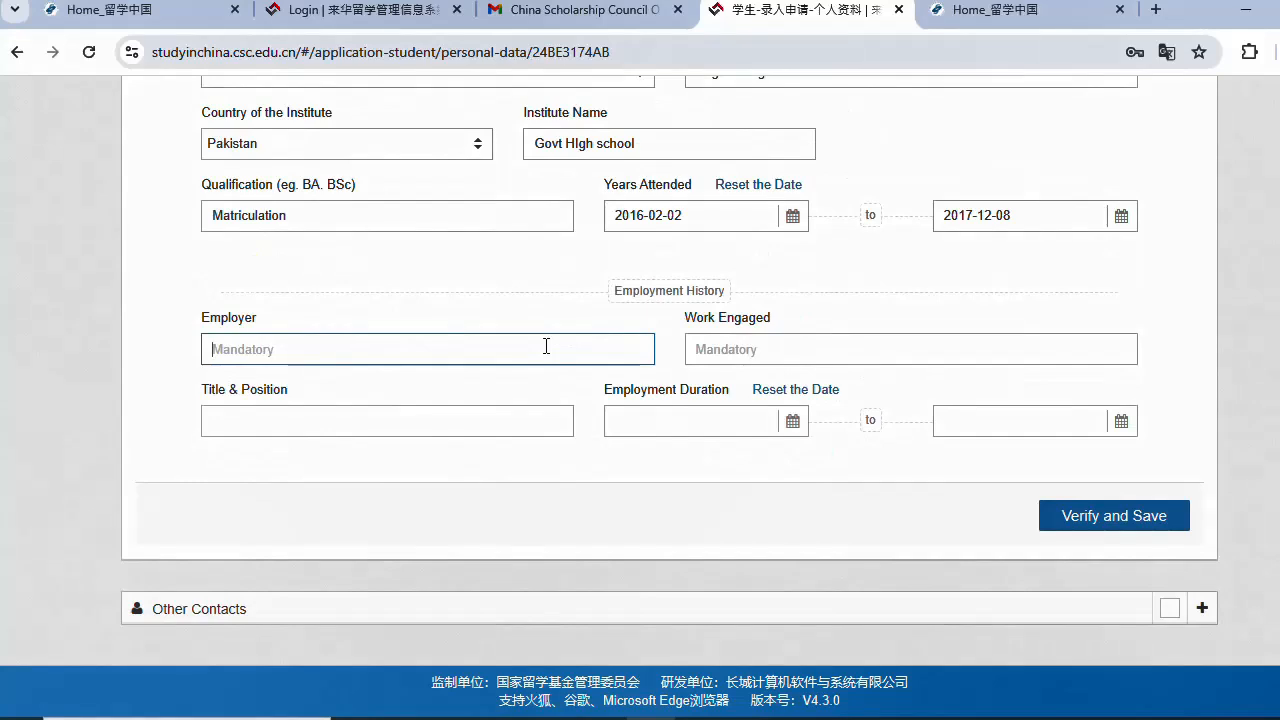
text(NESMA)
click(748, 346)
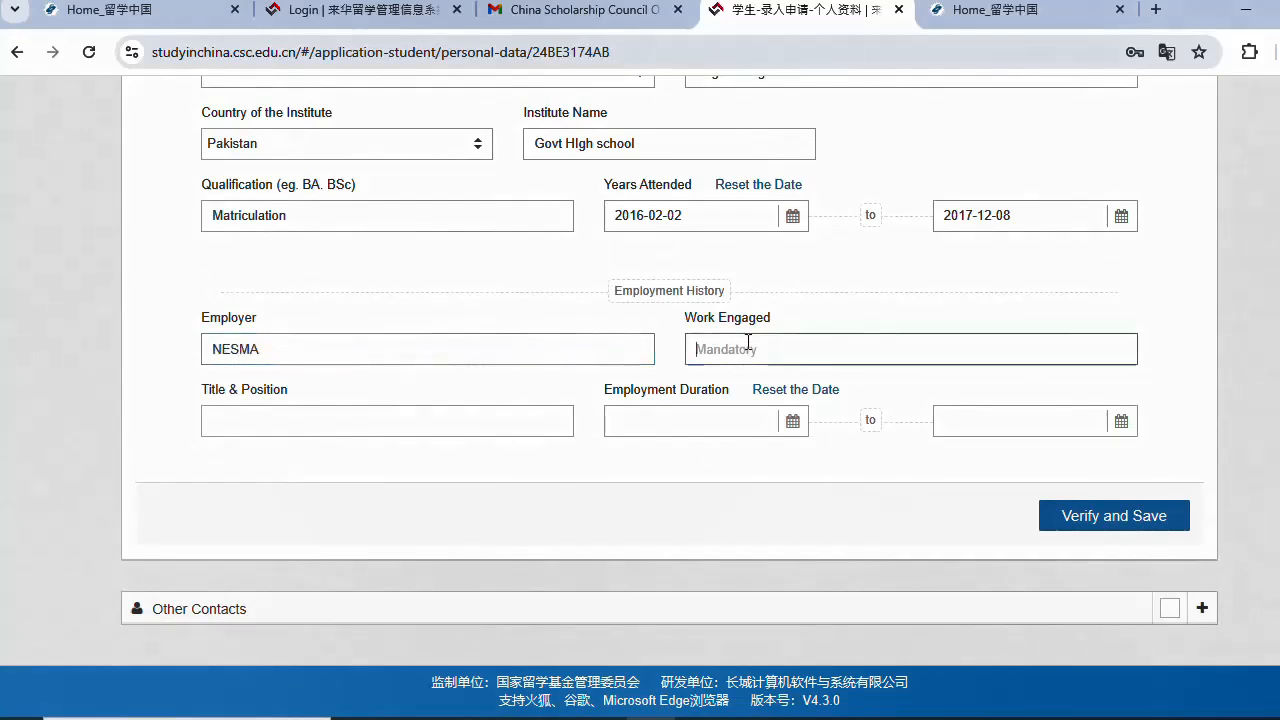
text(Supervis)
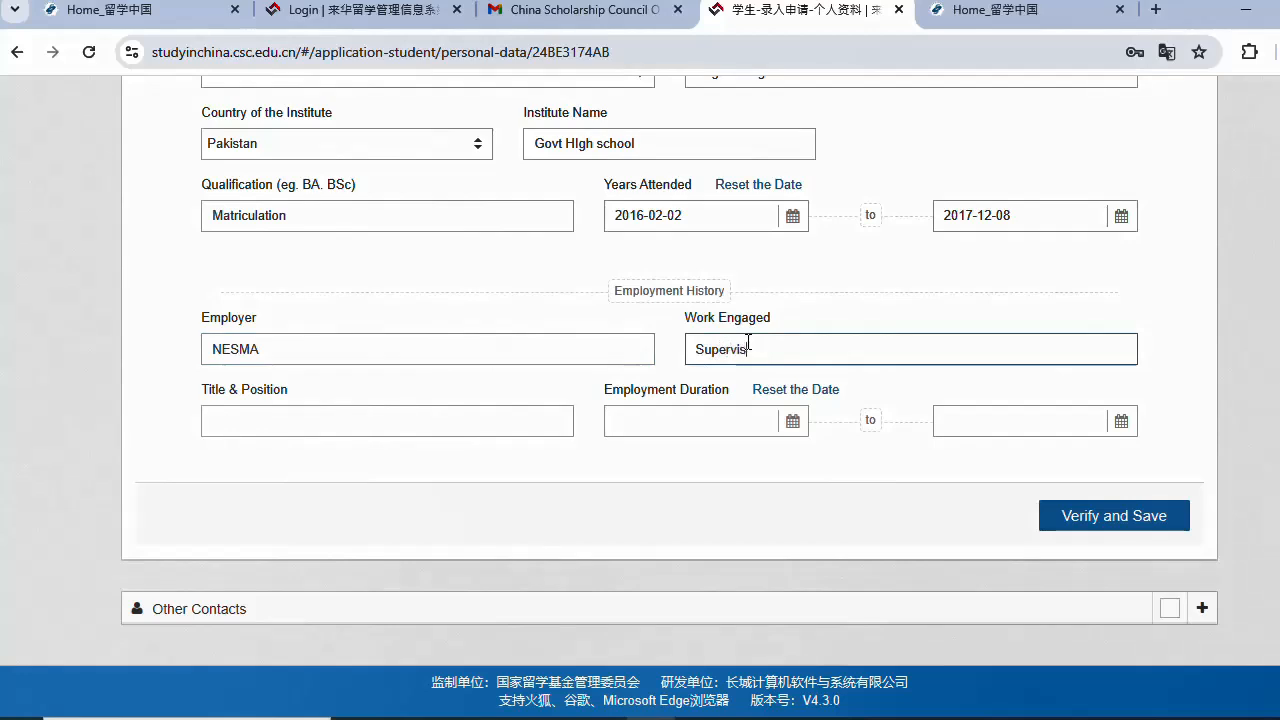
text(or)
click(397, 428)
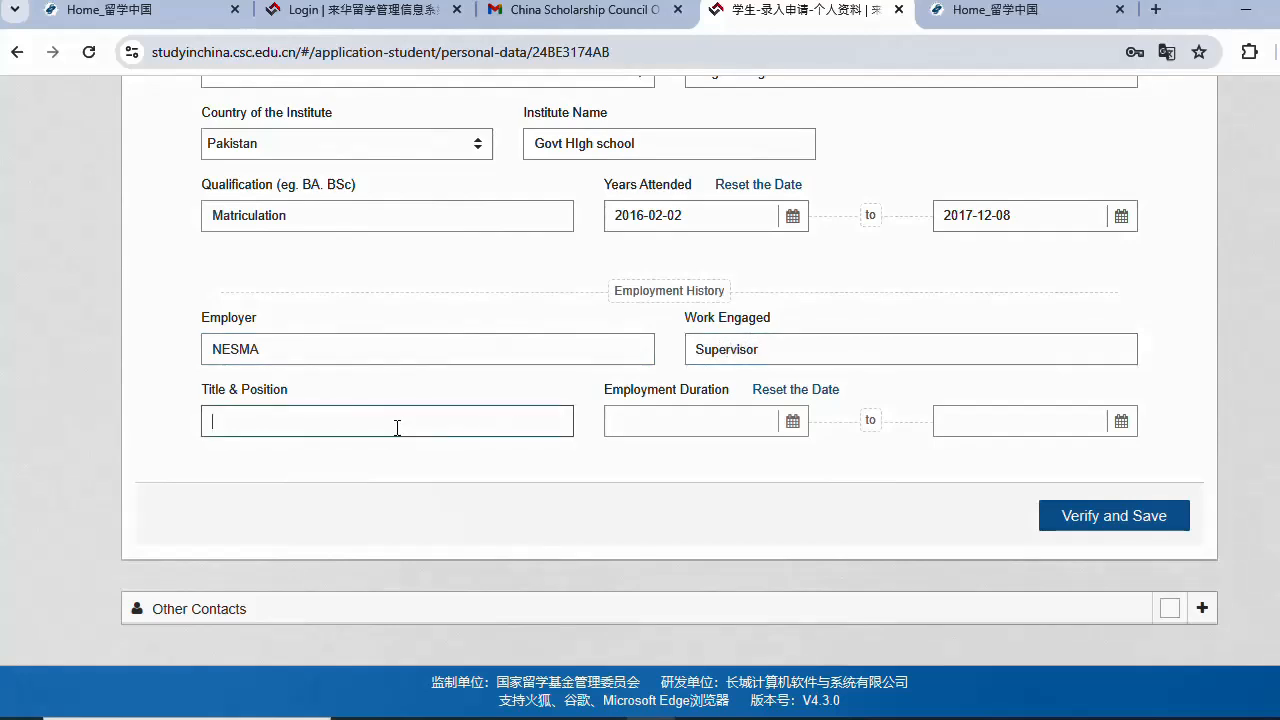
double_click(810, 351)
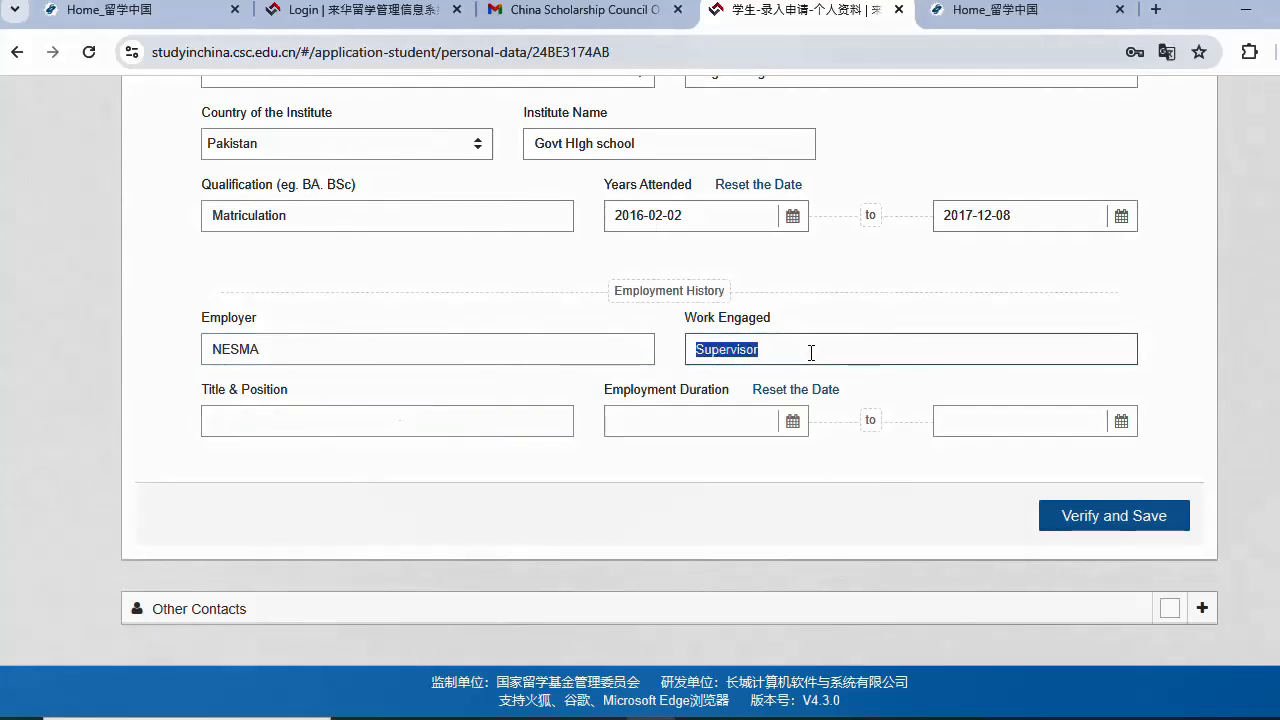
text(construction)
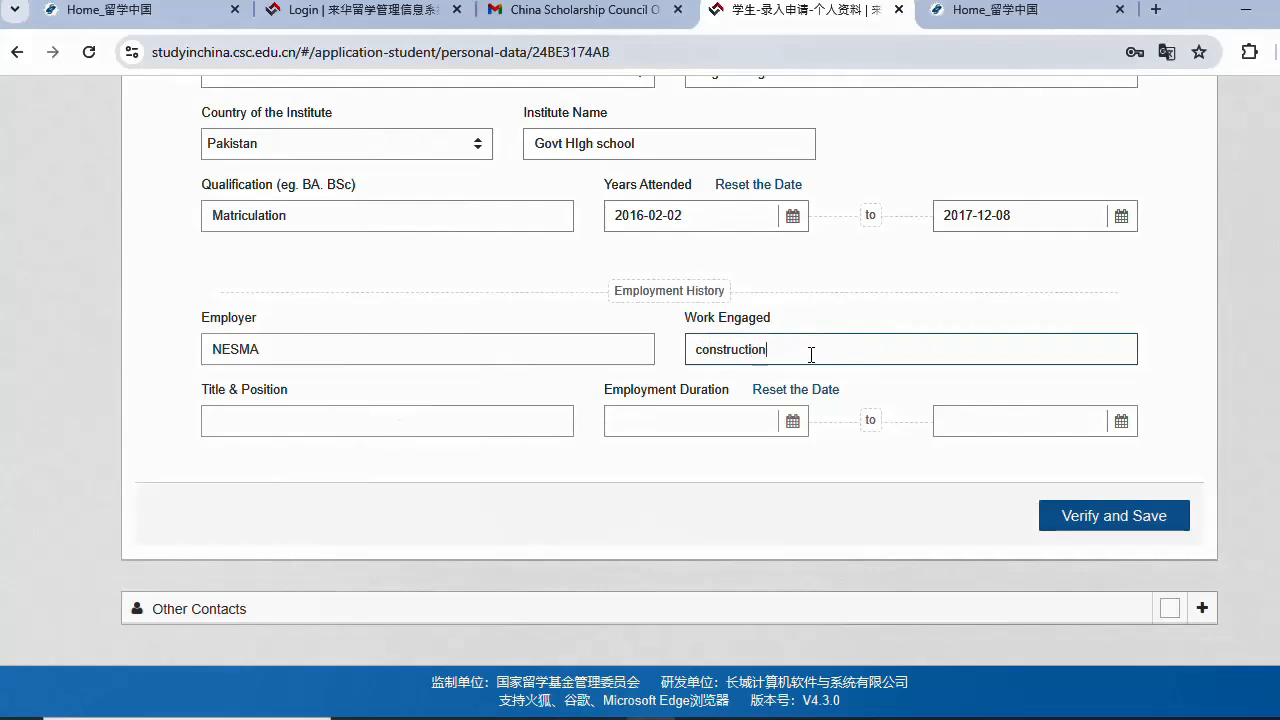
click(394, 414)
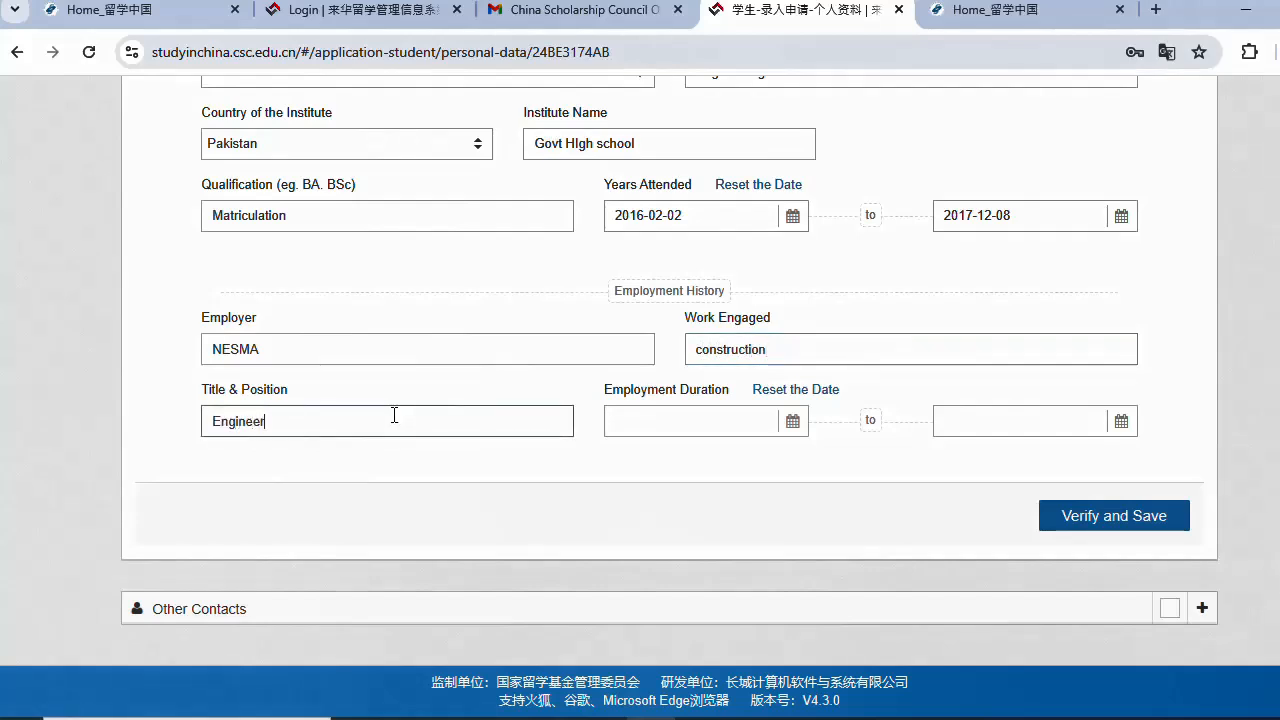
- Set employment duration 2024-05-01 to 2024-10-01 and save the education and employment details
click(796, 421)
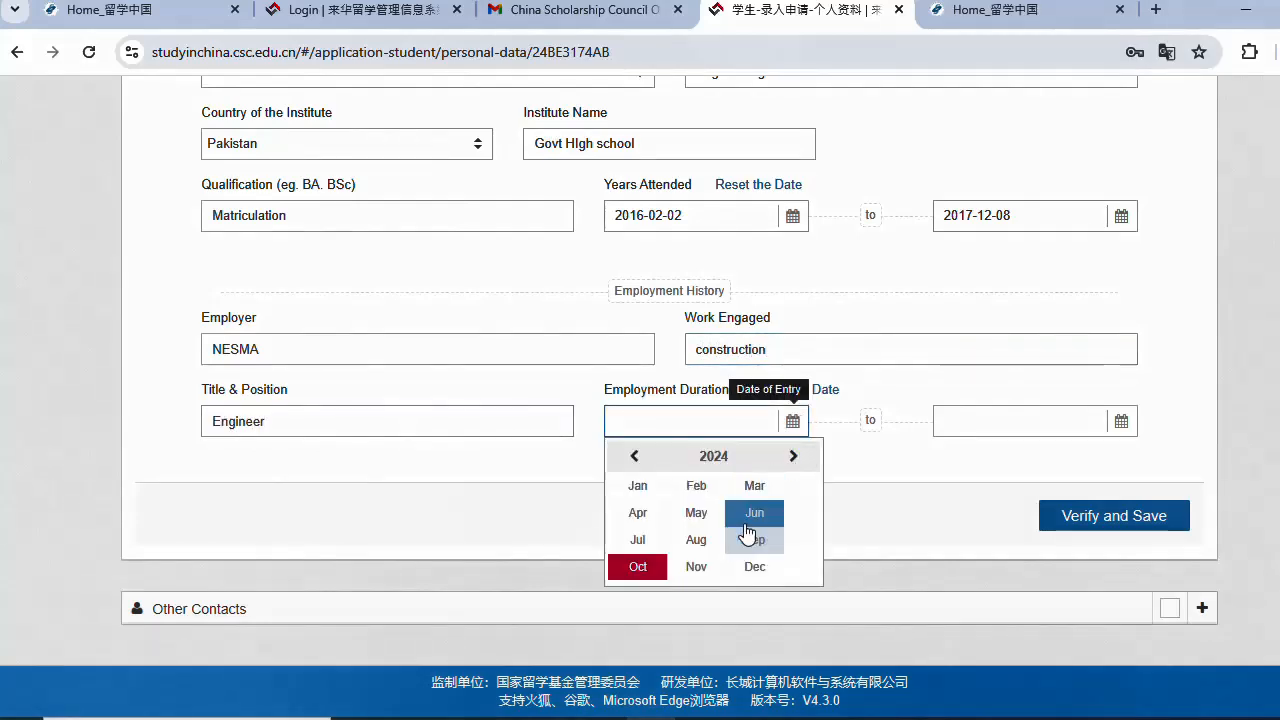
click(697, 514)
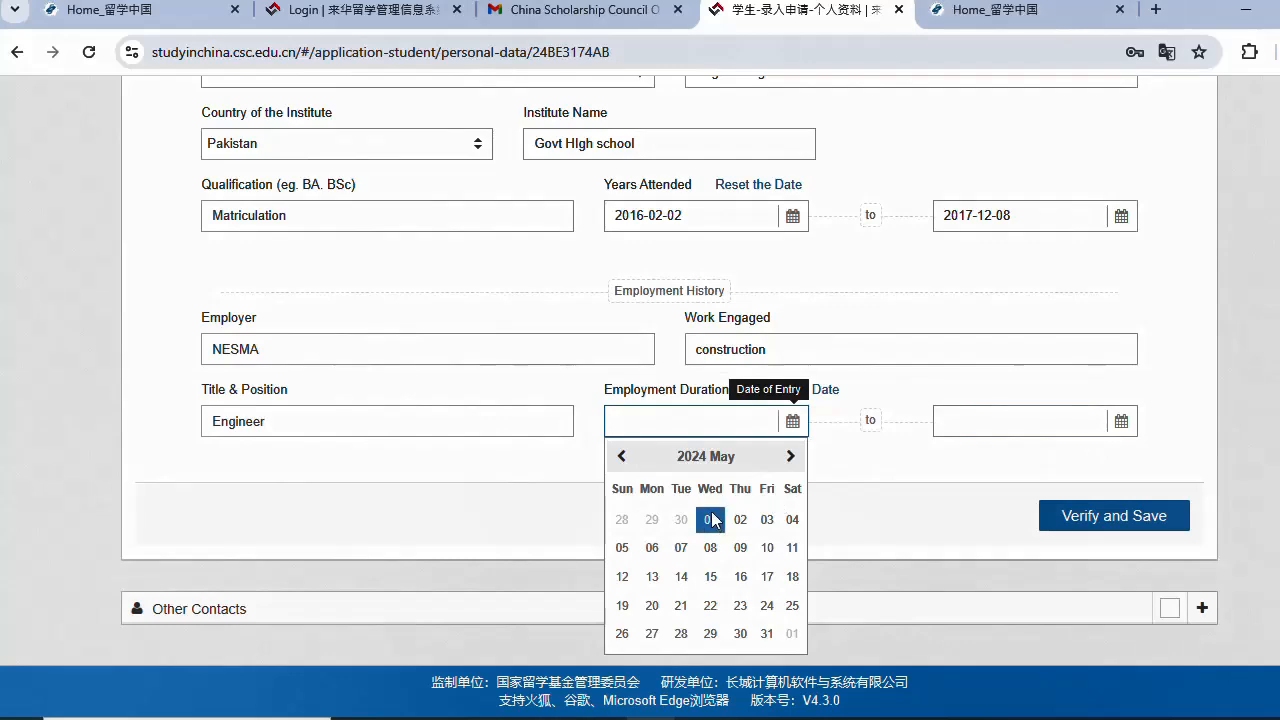
click(711, 519)
click(1121, 421)
click(966, 486)
click(1011, 440)
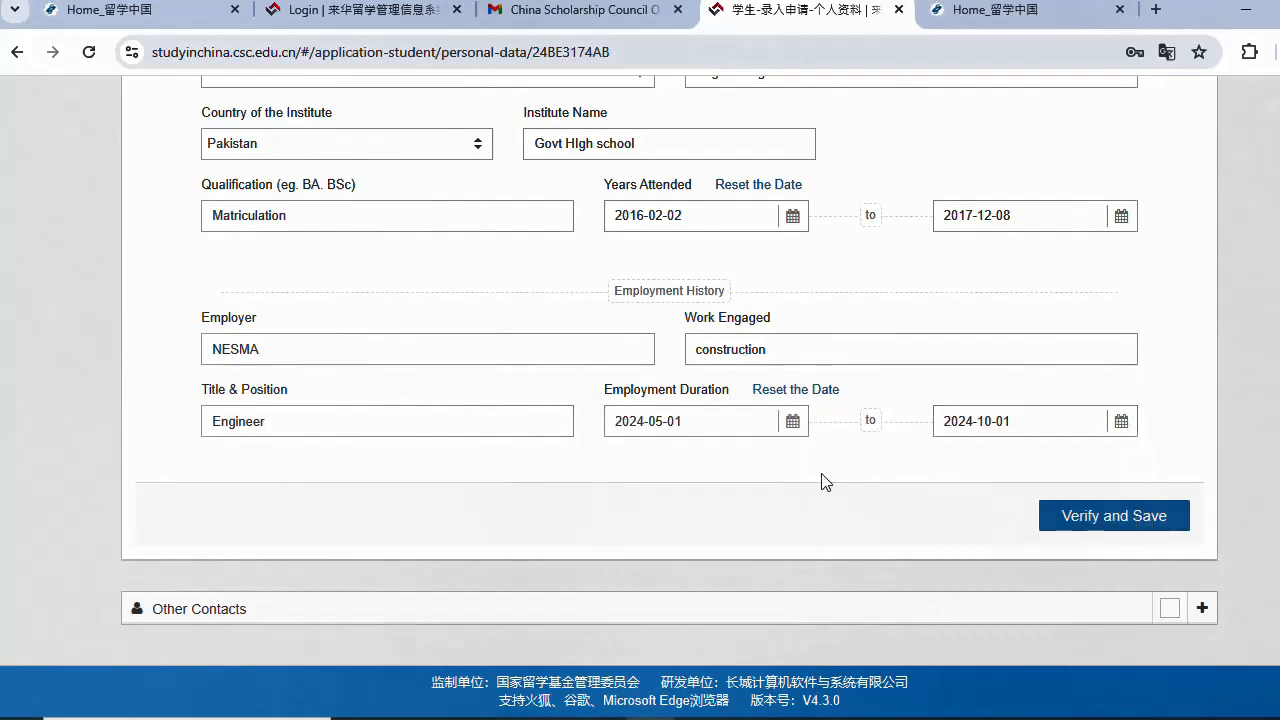
click(1064, 524)
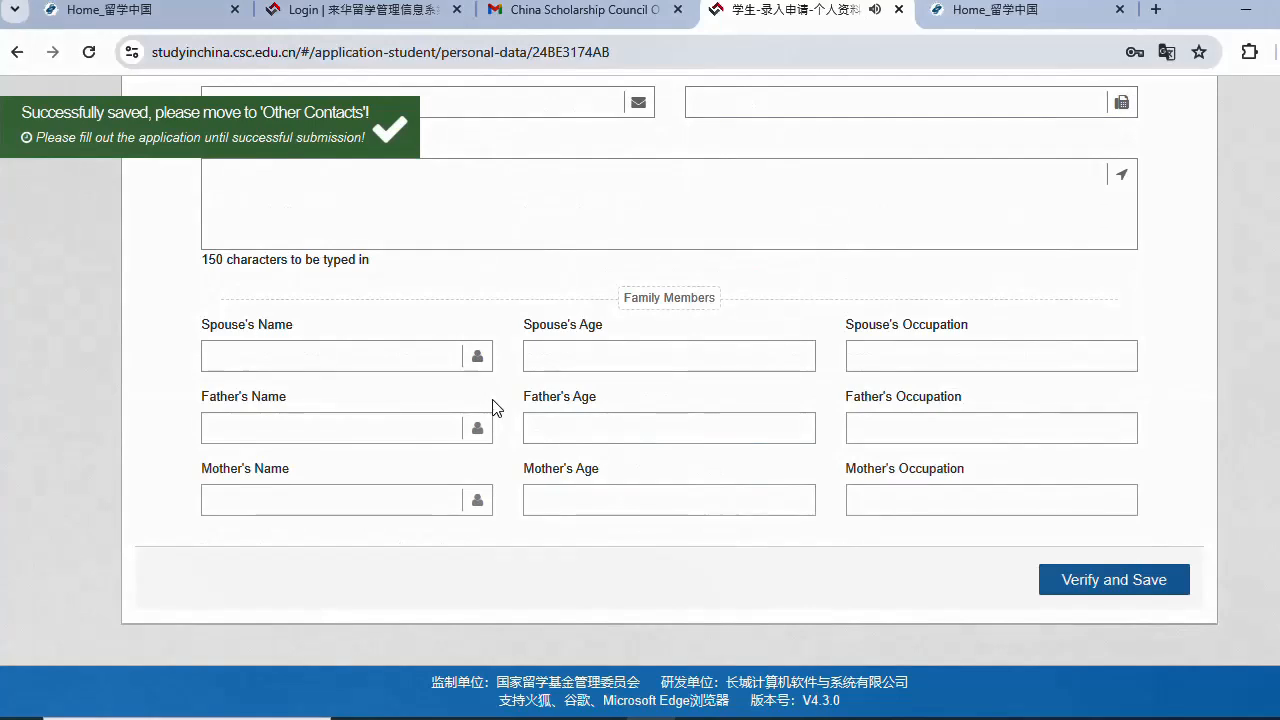
- Finish the personal details and return to the application overview
click(451, 359)
click(556, 368)
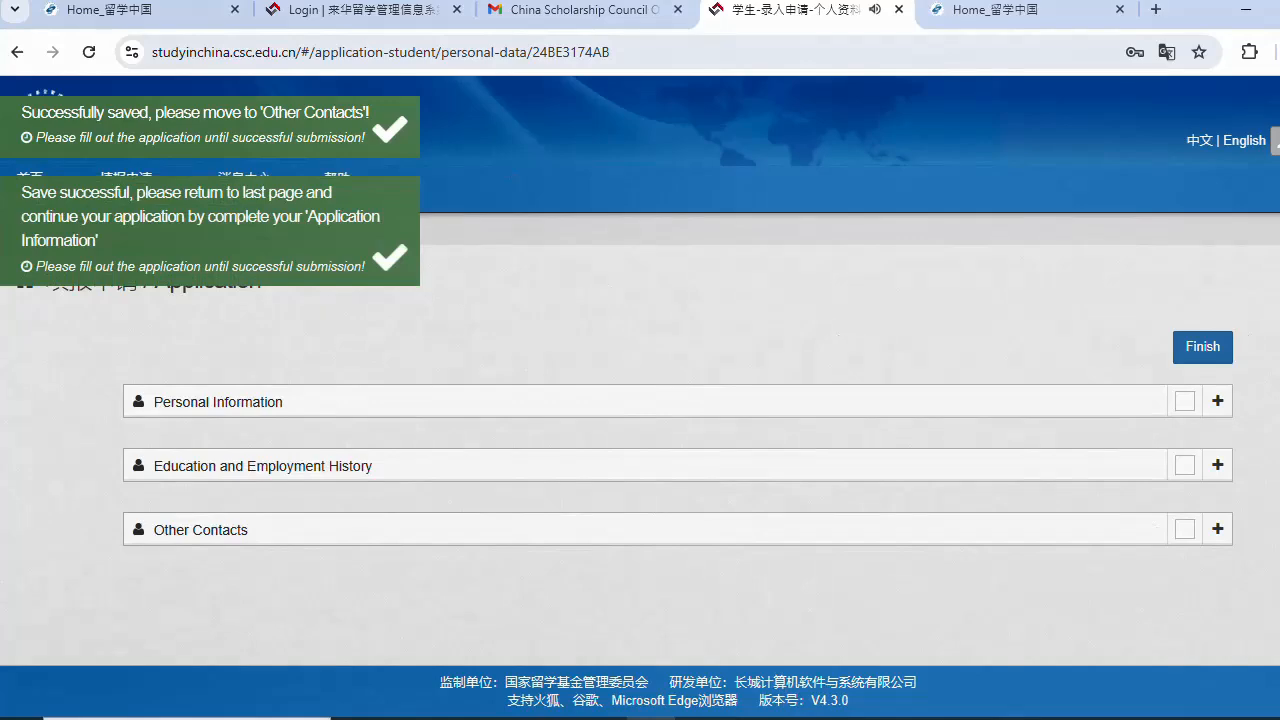
click(1218, 352)
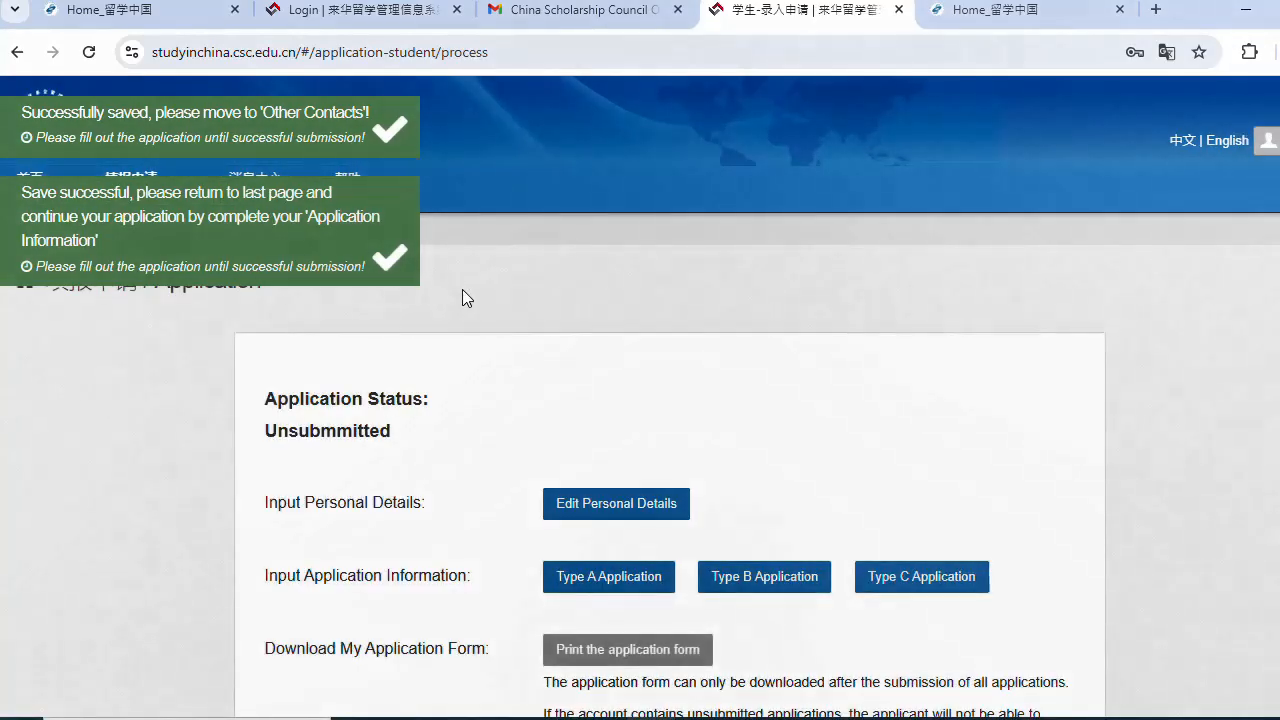
- Add a new Type B application and place the cursor in Agency No
scroll(462, 292, down, 2)
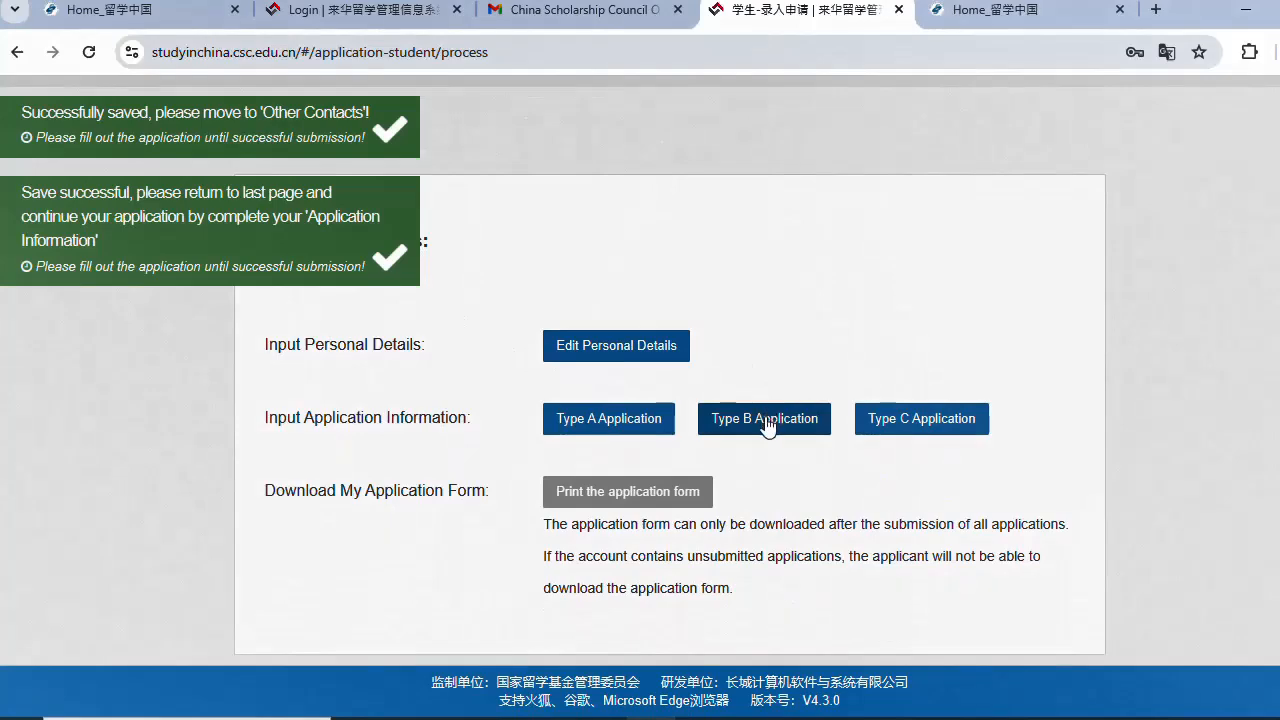
click(767, 420)
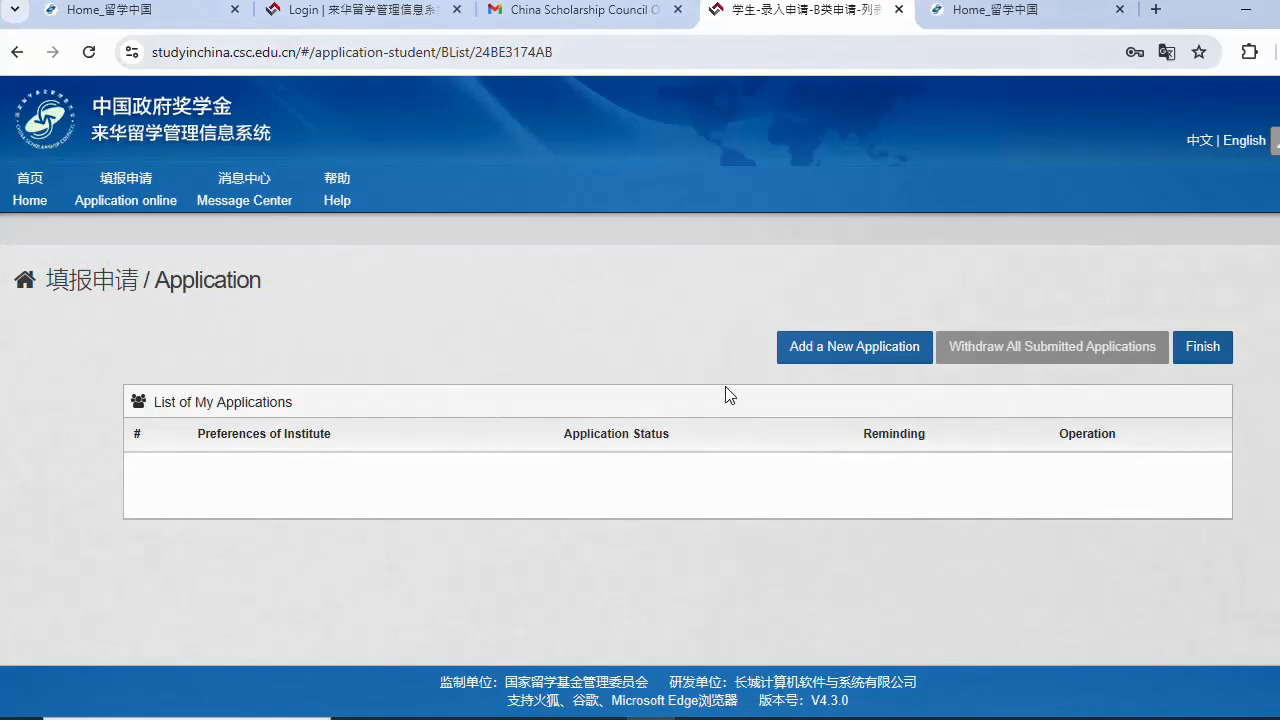
click(841, 352)
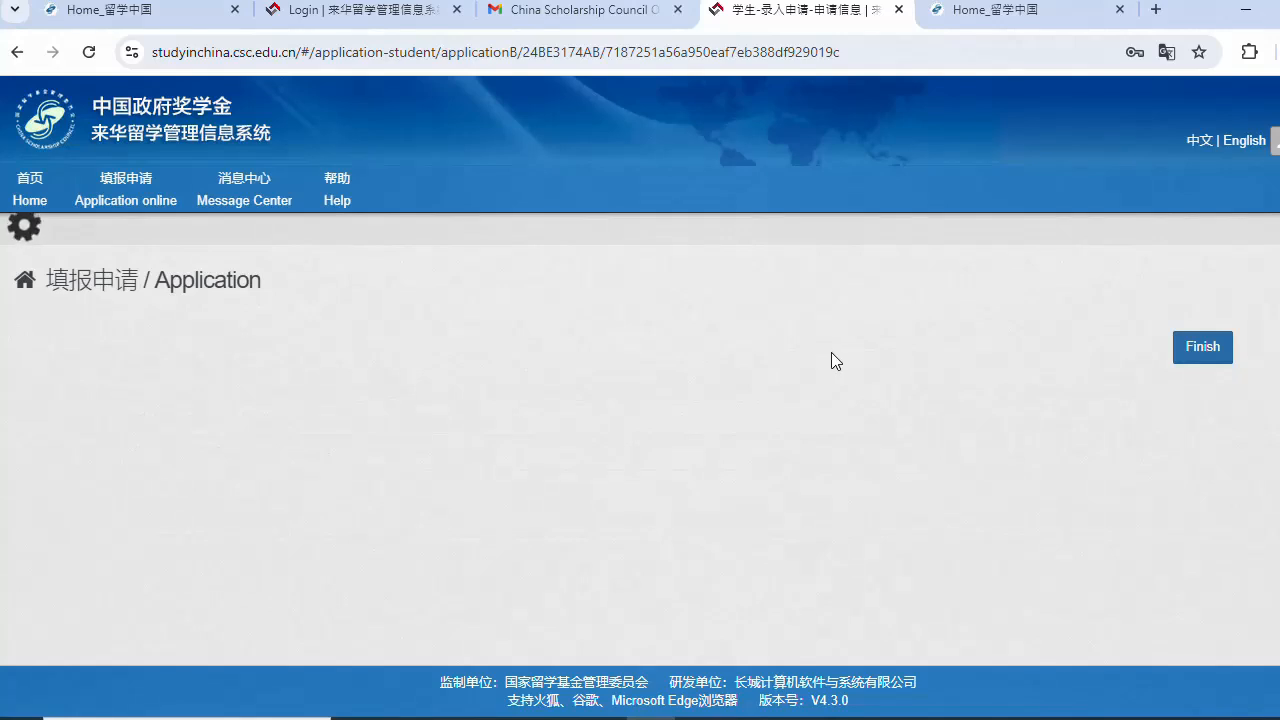
scroll(435, 418, down, 1)
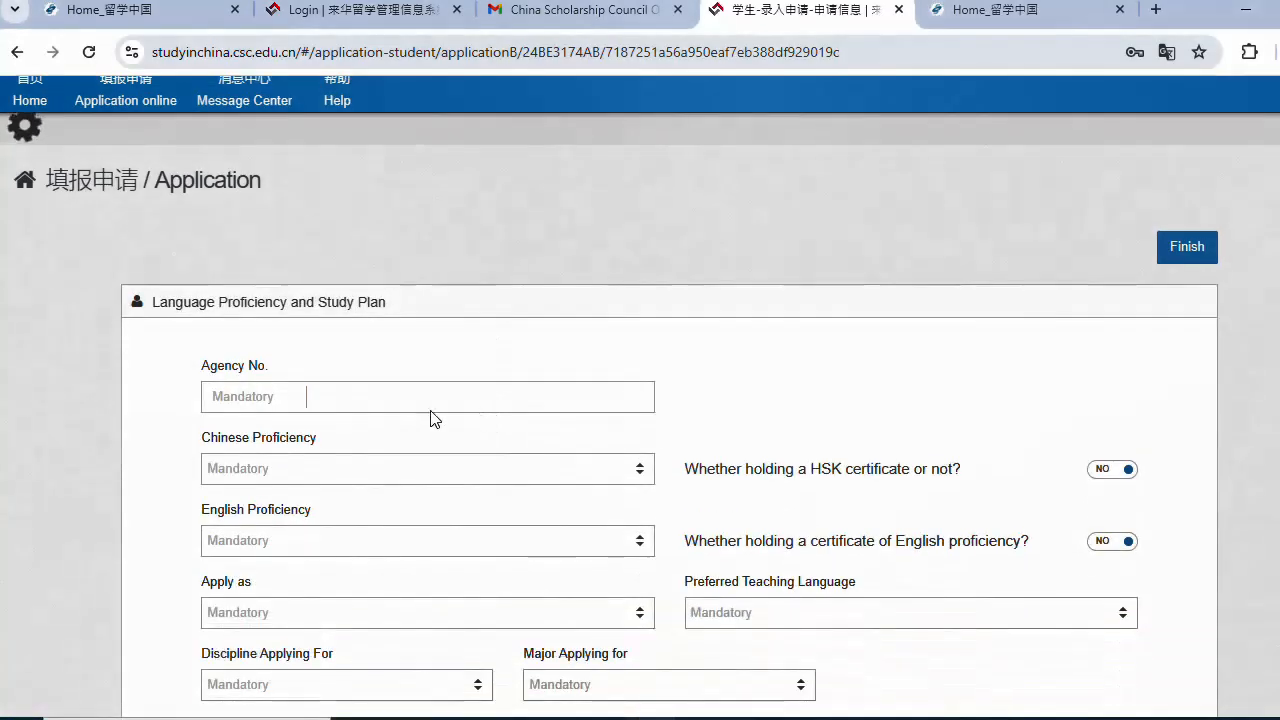
click(364, 405)
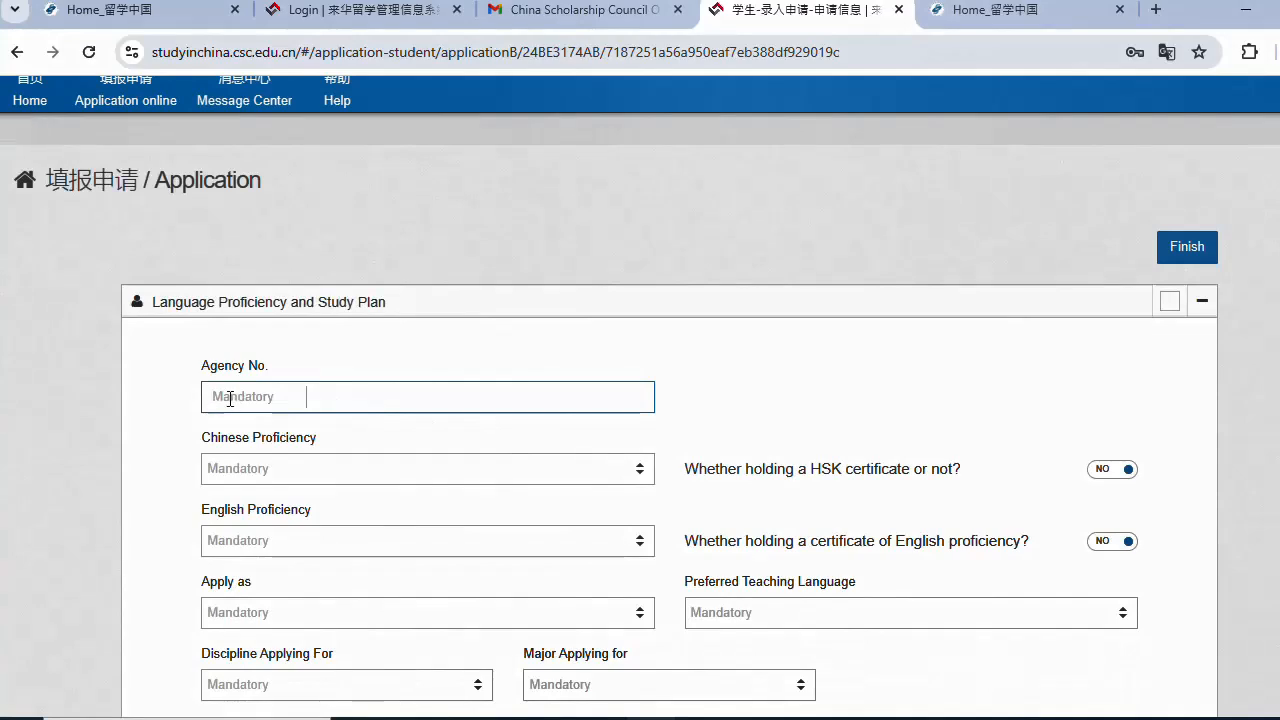
- Search Google in a new tab for China University of Geosciences' agency number
click(1165, 12)
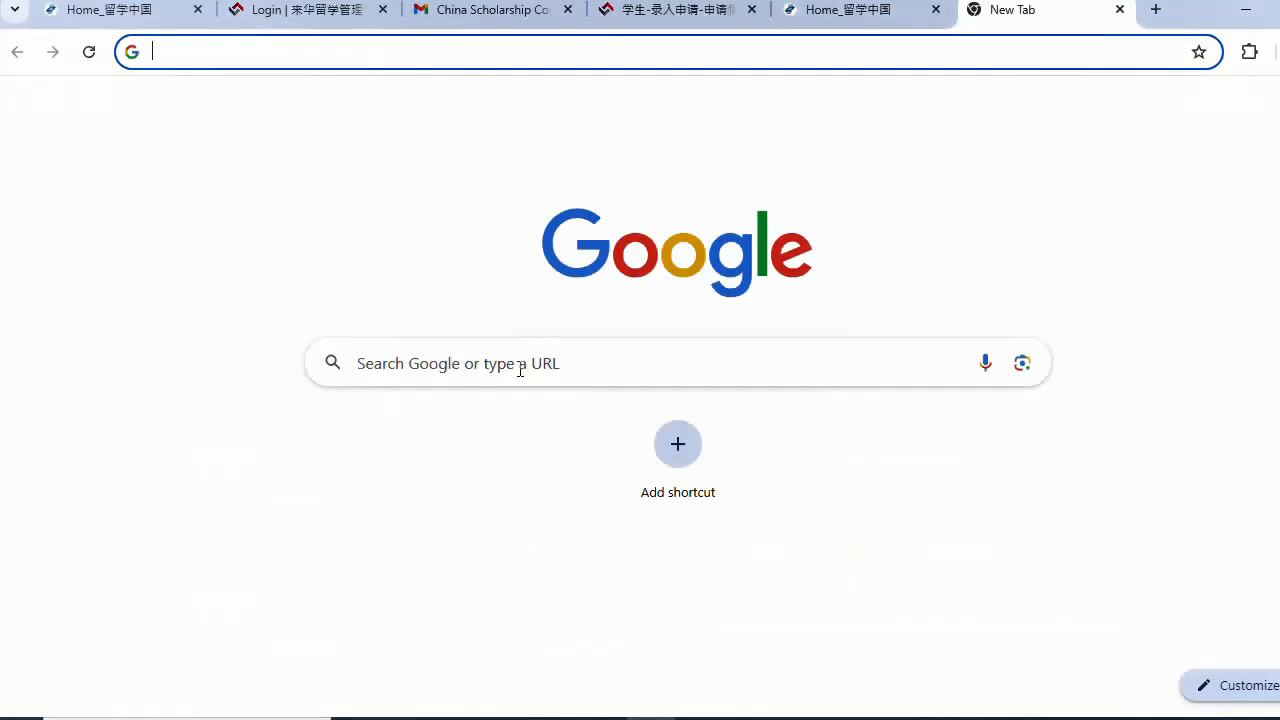
click(520, 368)
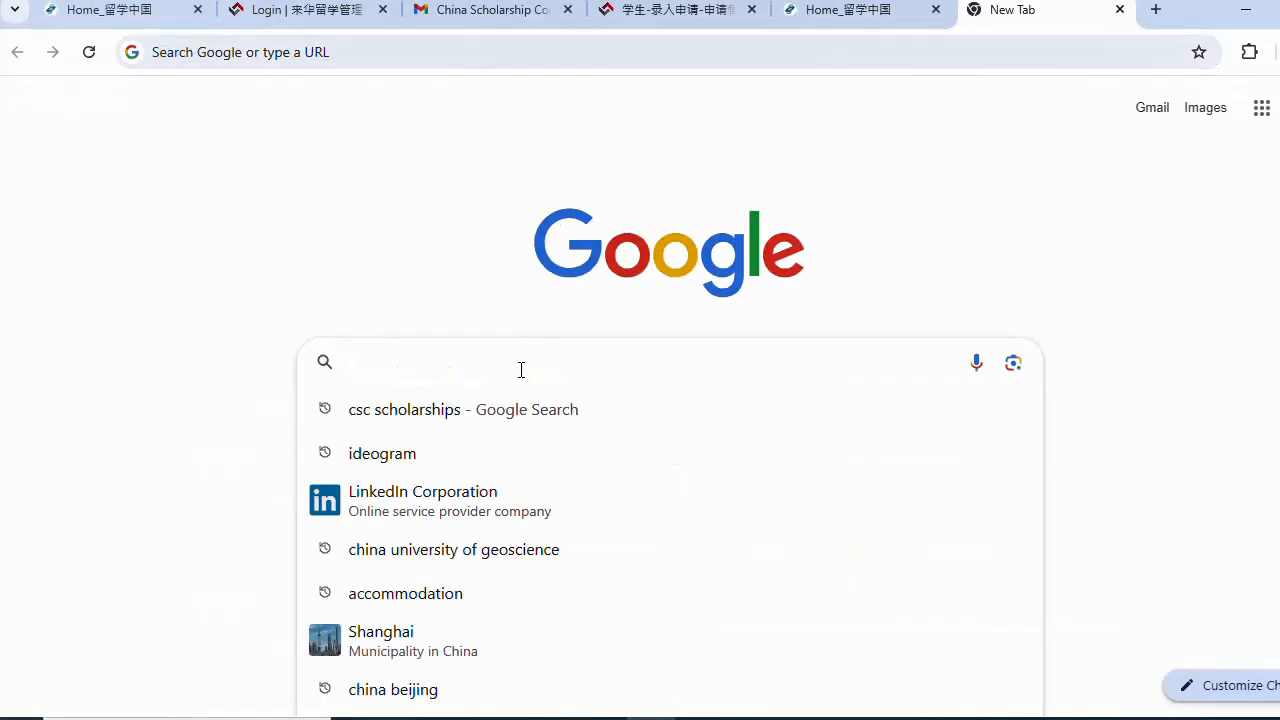
text(china )
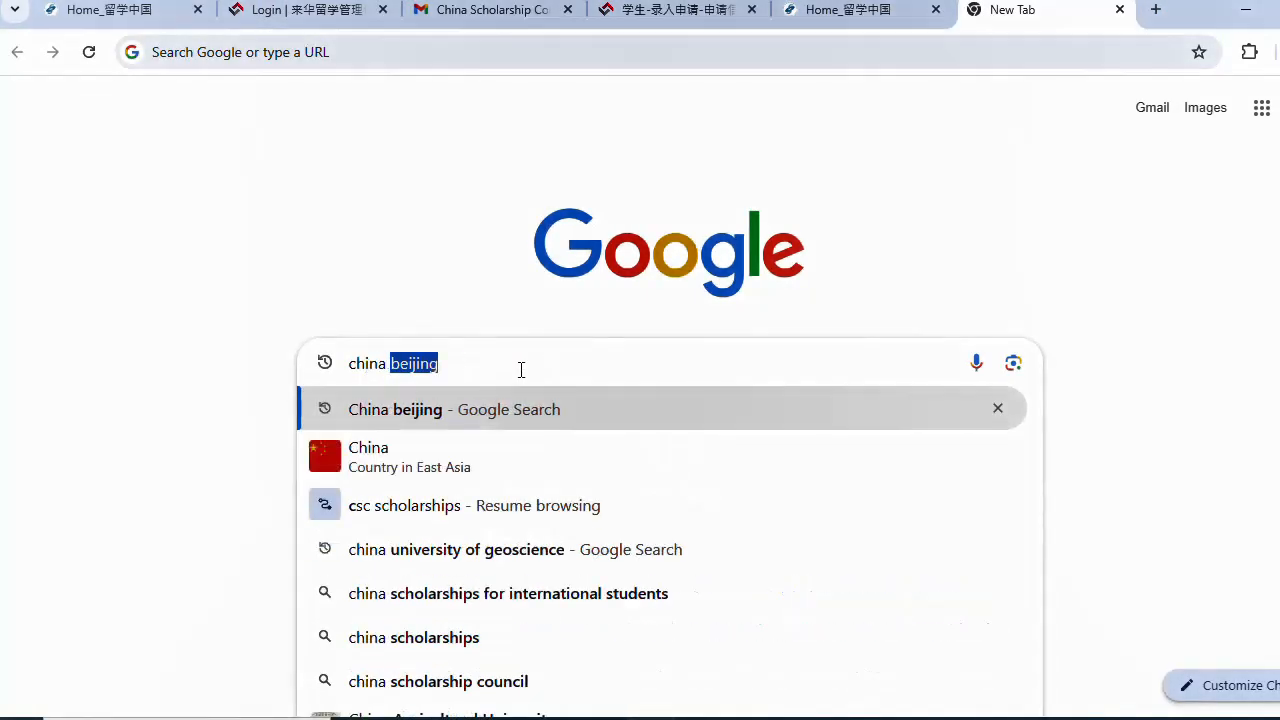
text(unive)
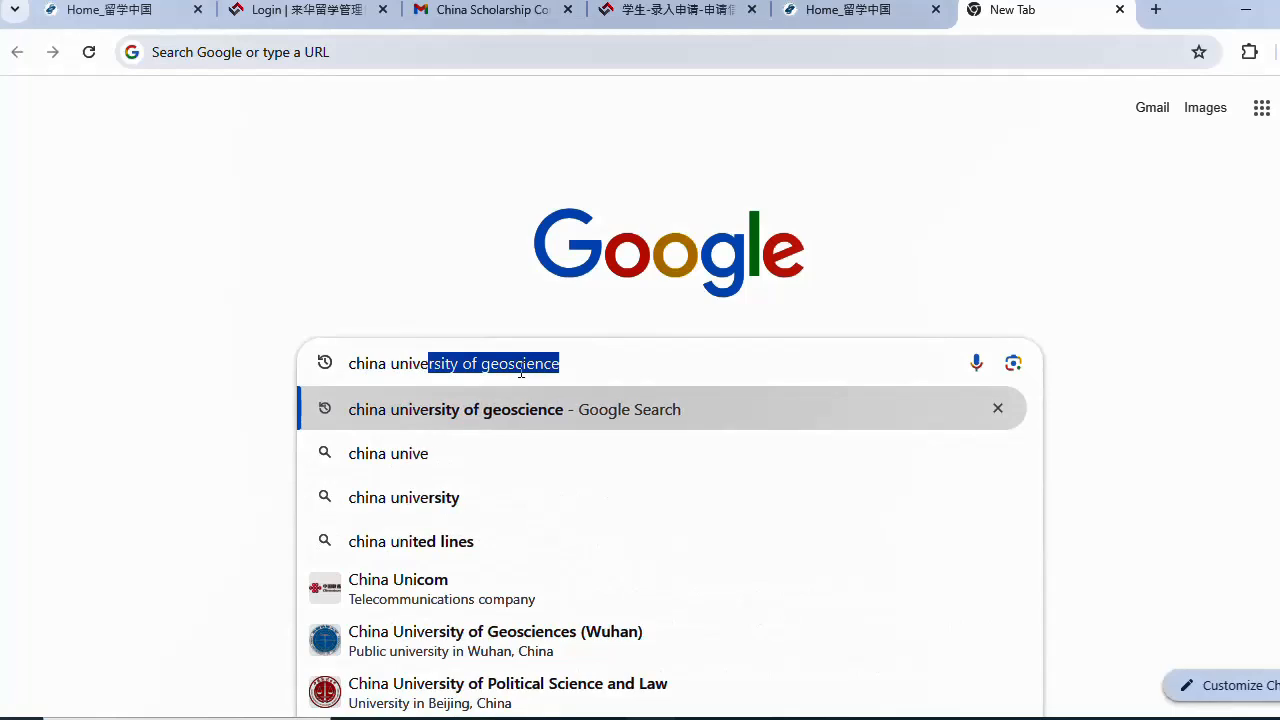
text(rsity of g)
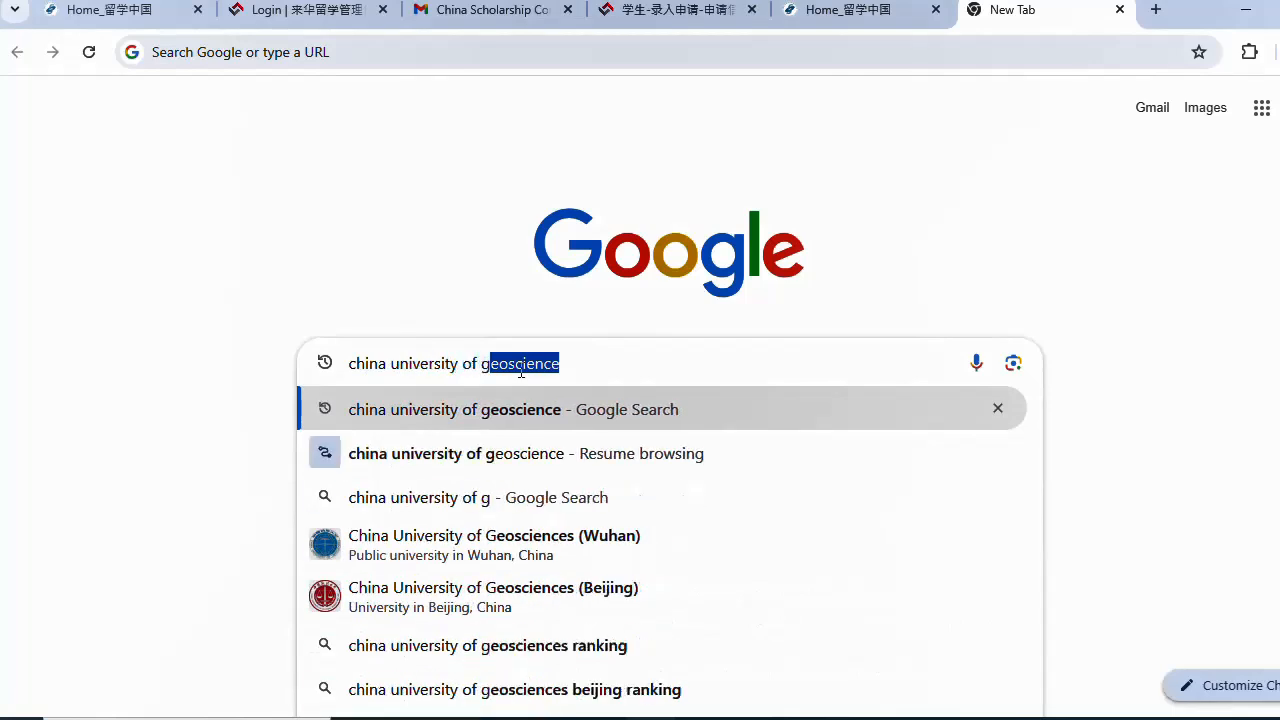
text(eoscone)
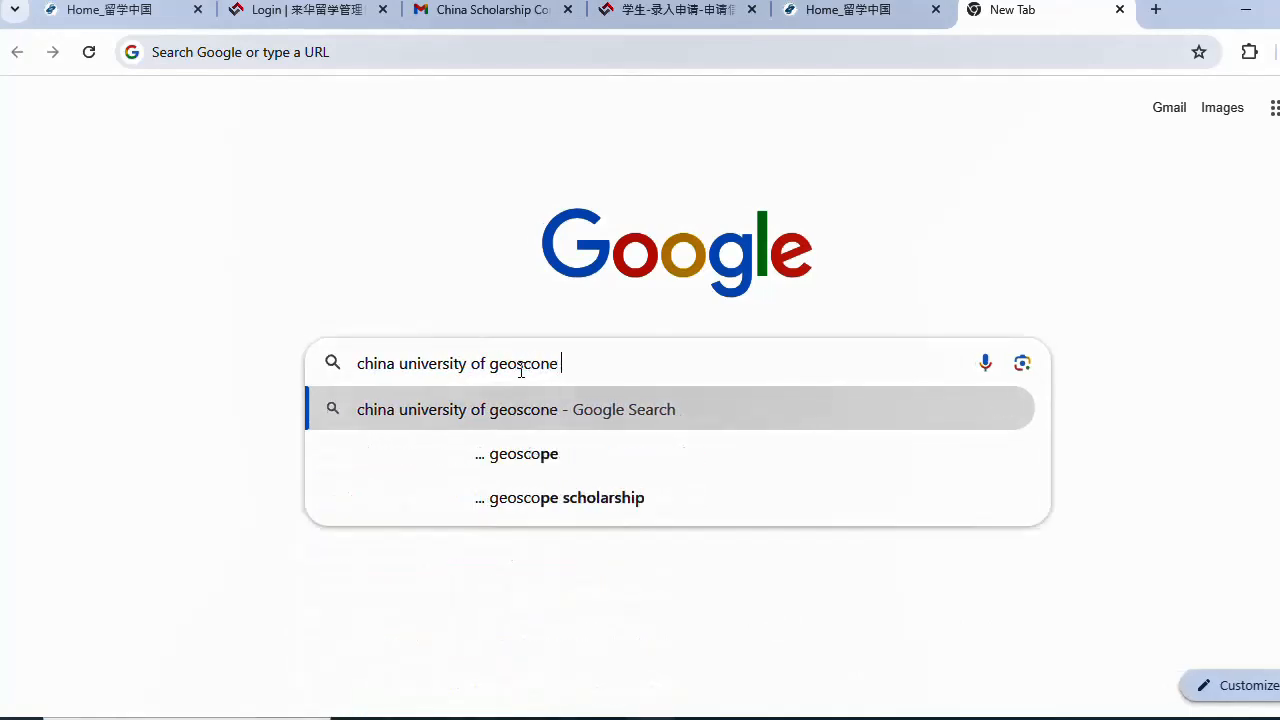
text( agency)
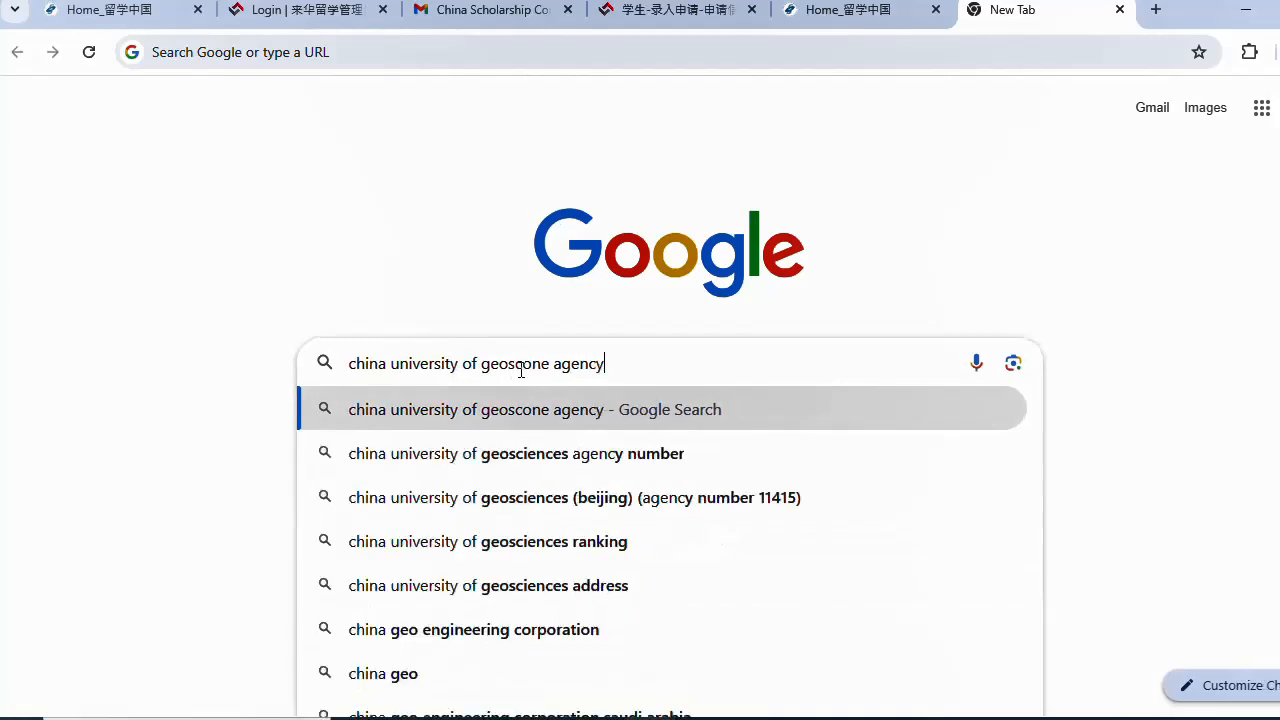
click(573, 504)
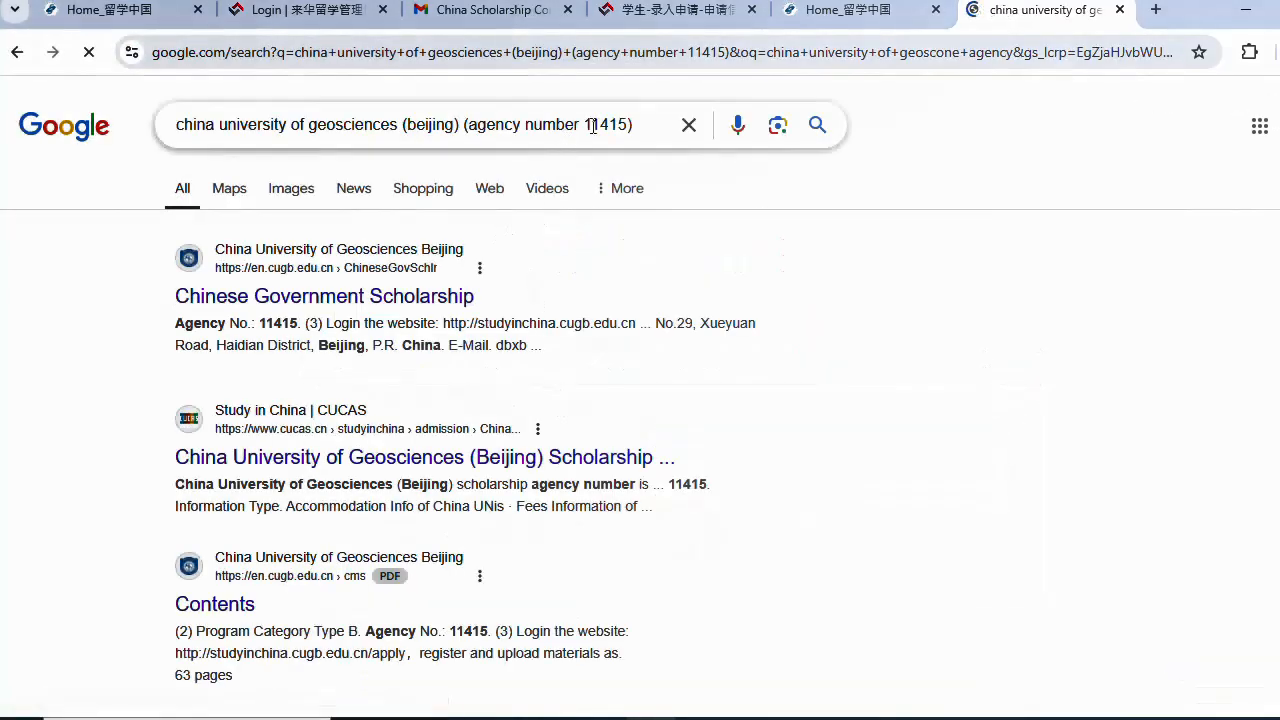
- Copy the agency number 11415 from the search box
drag(586, 124, 630, 124)
right_click(620, 124)
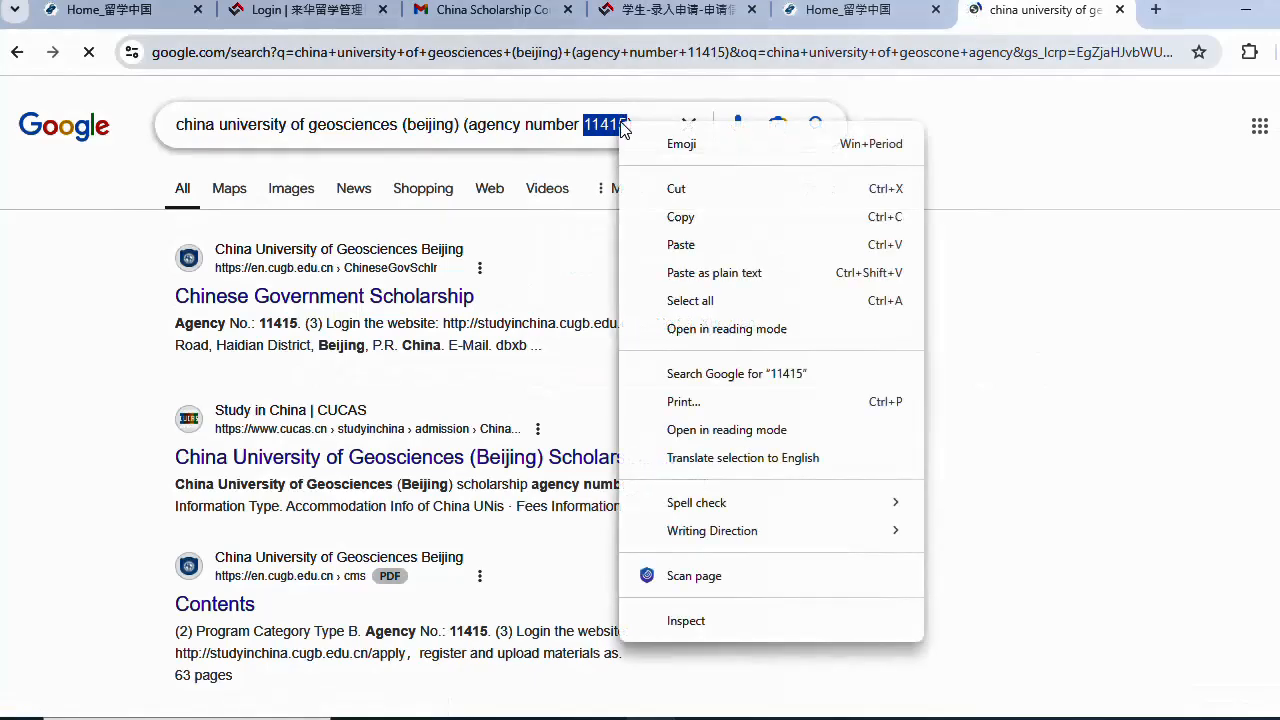
click(682, 216)
click(855, 10)
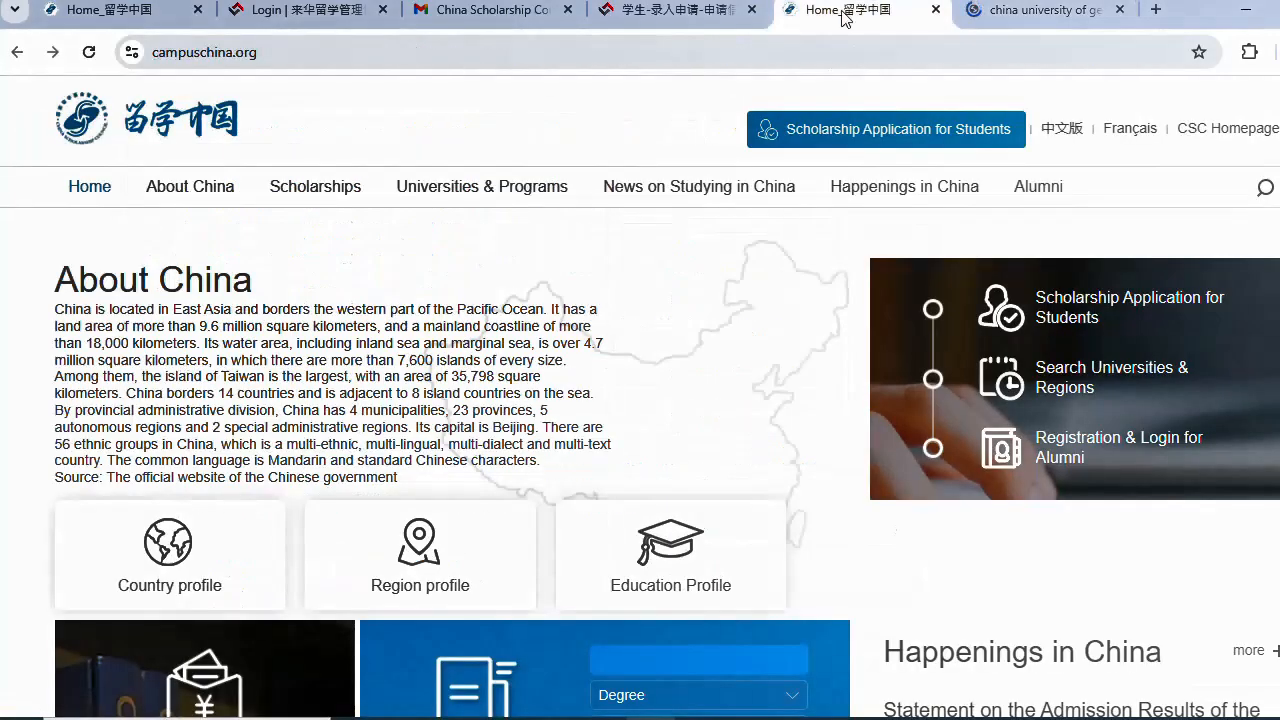
- Paste agency number 11415 and set Chinese proficiency to None and English to Excellent
click(607, 18)
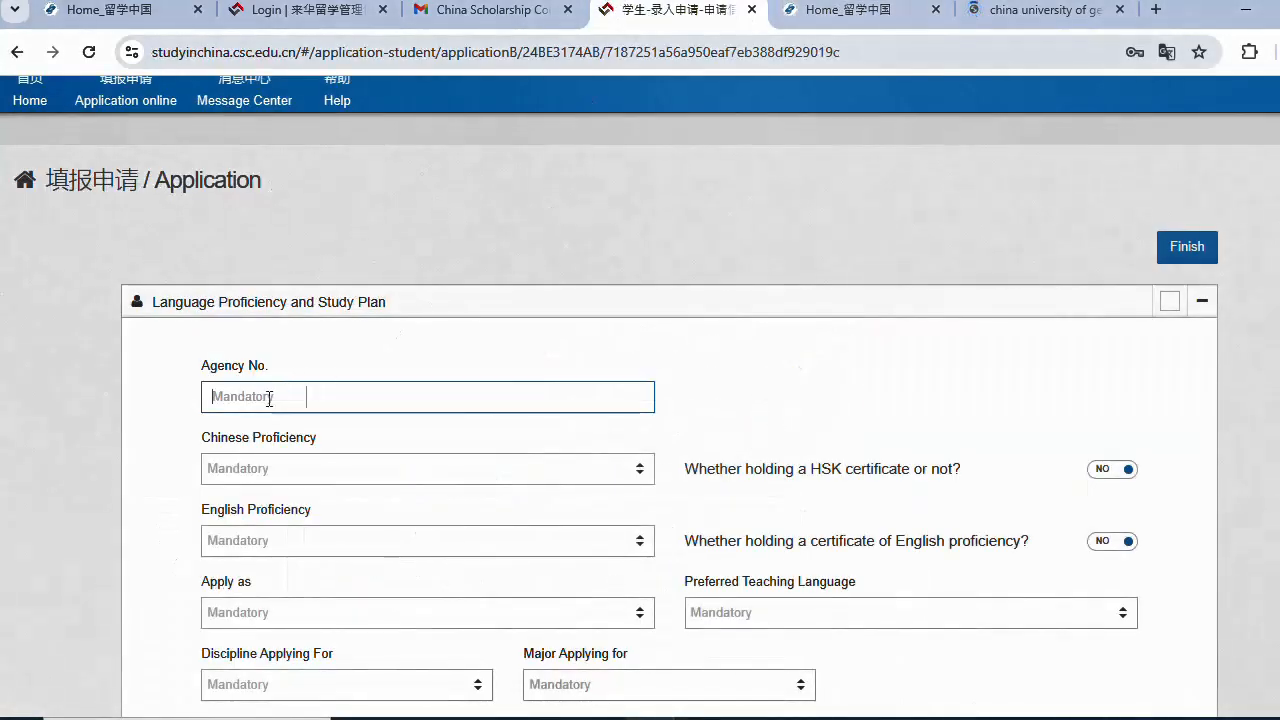
right_click(270, 398)
click(366, 200)
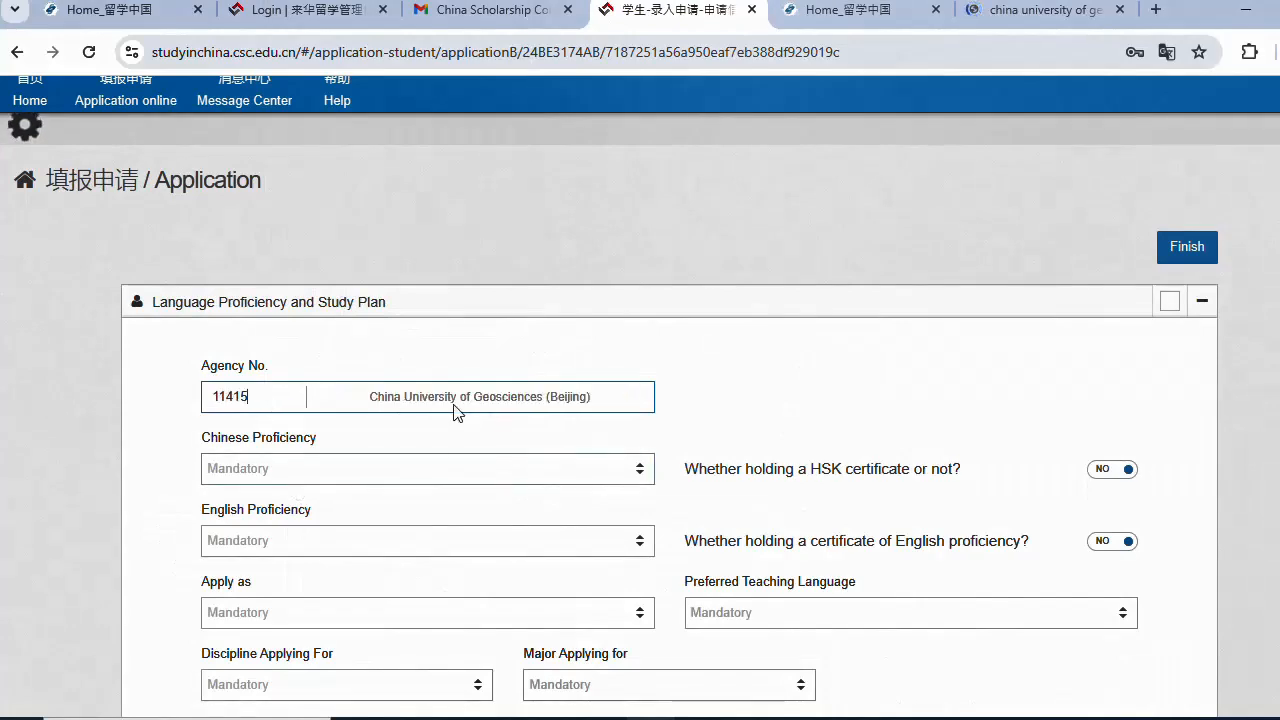
scroll(457, 409, down, 1)
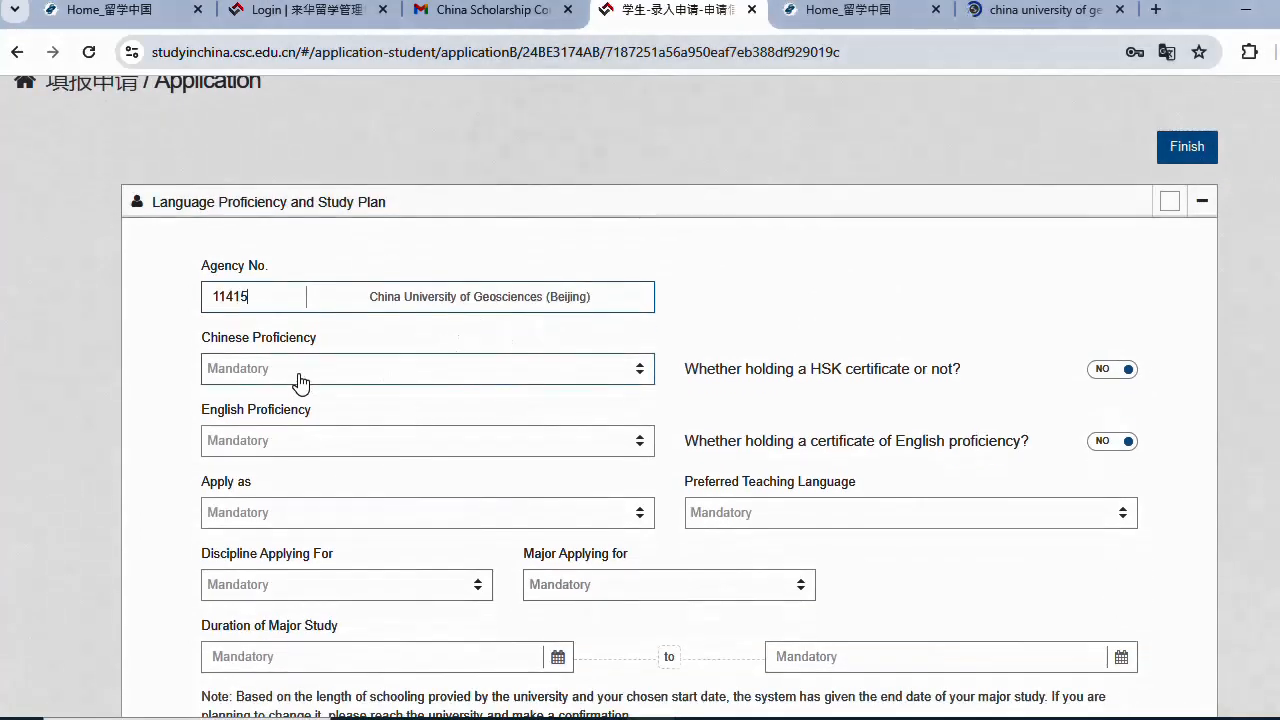
click(300, 382)
click(290, 442)
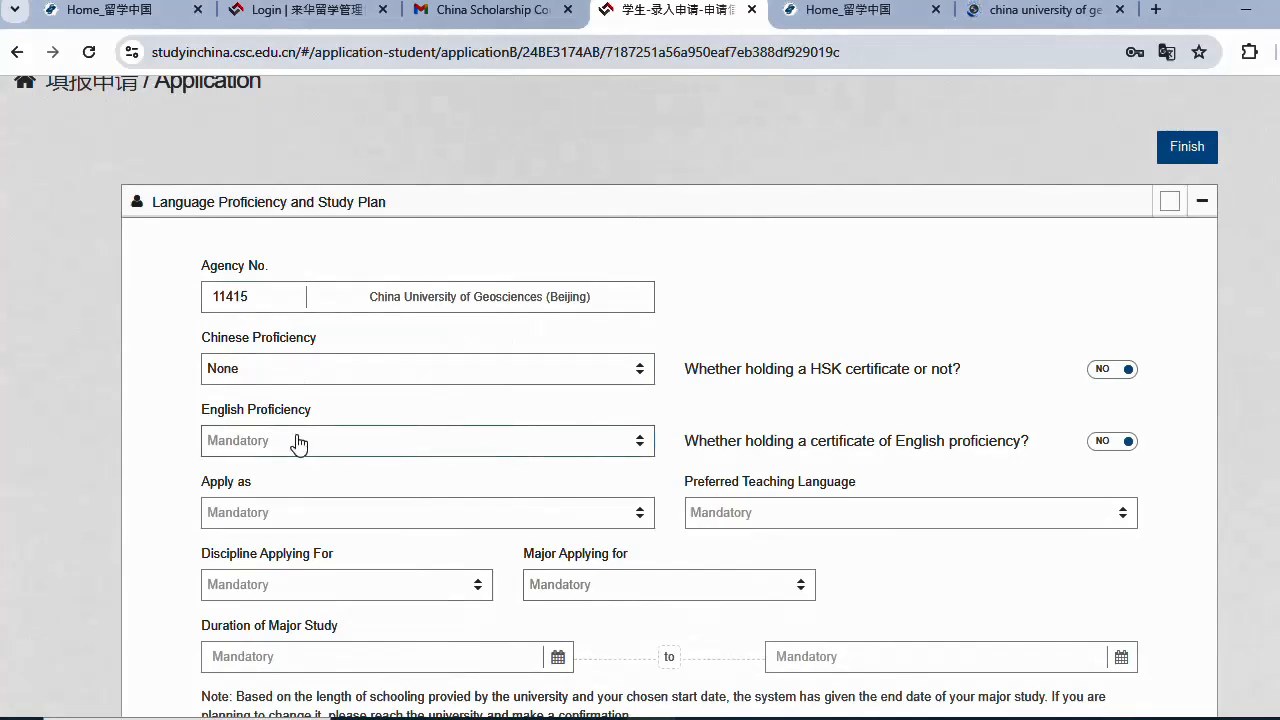
click(309, 446)
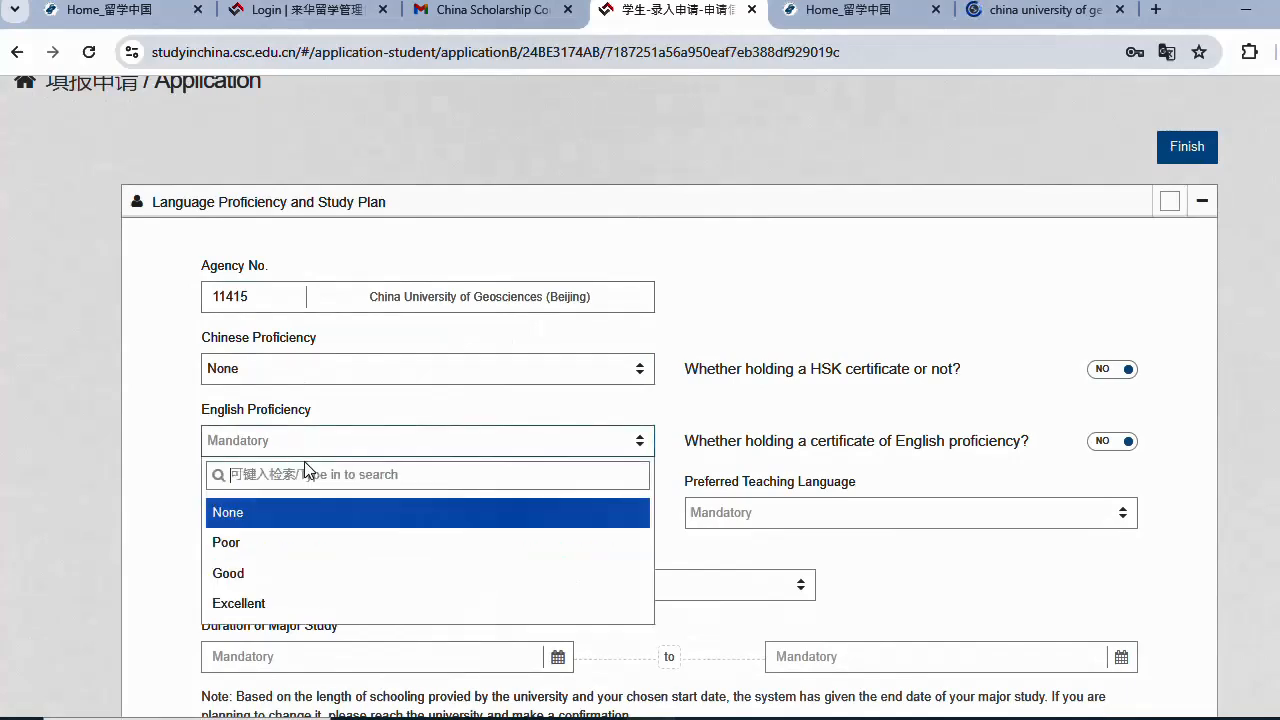
click(287, 605)
- Apply for a Master's Degree with English as the preferred teaching language
scroll(330, 500, down, 1)
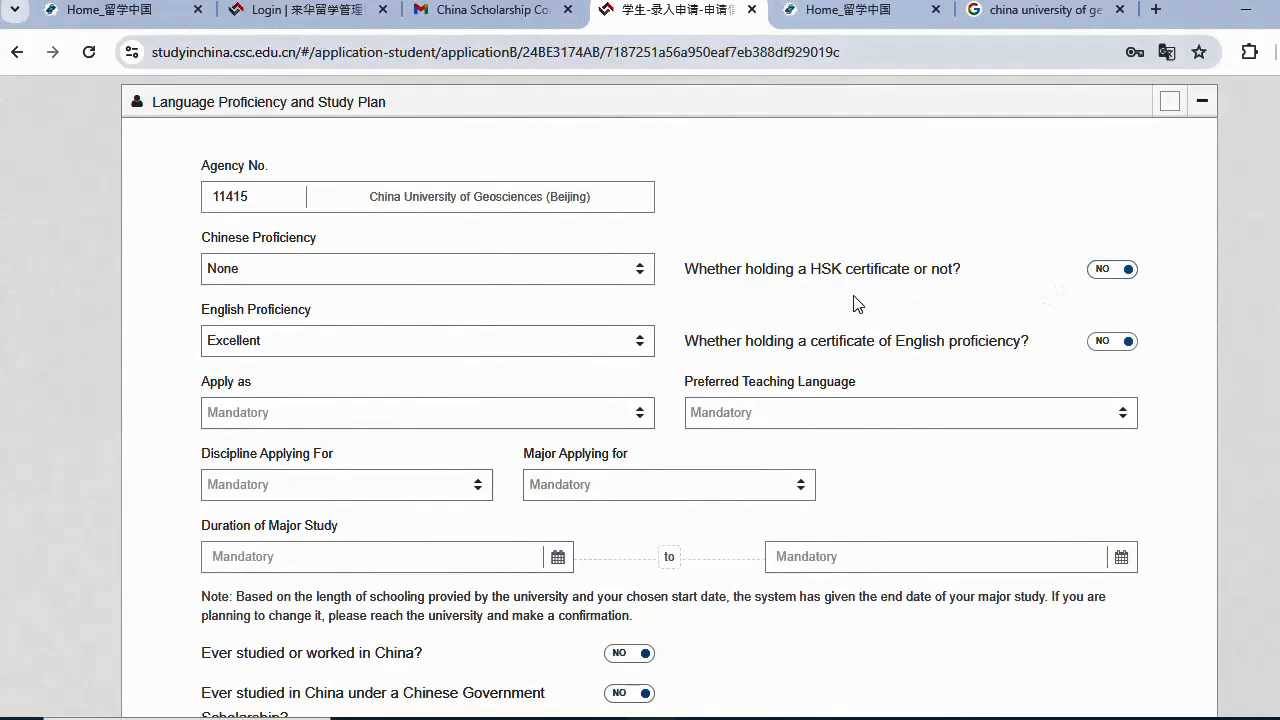
click(333, 420)
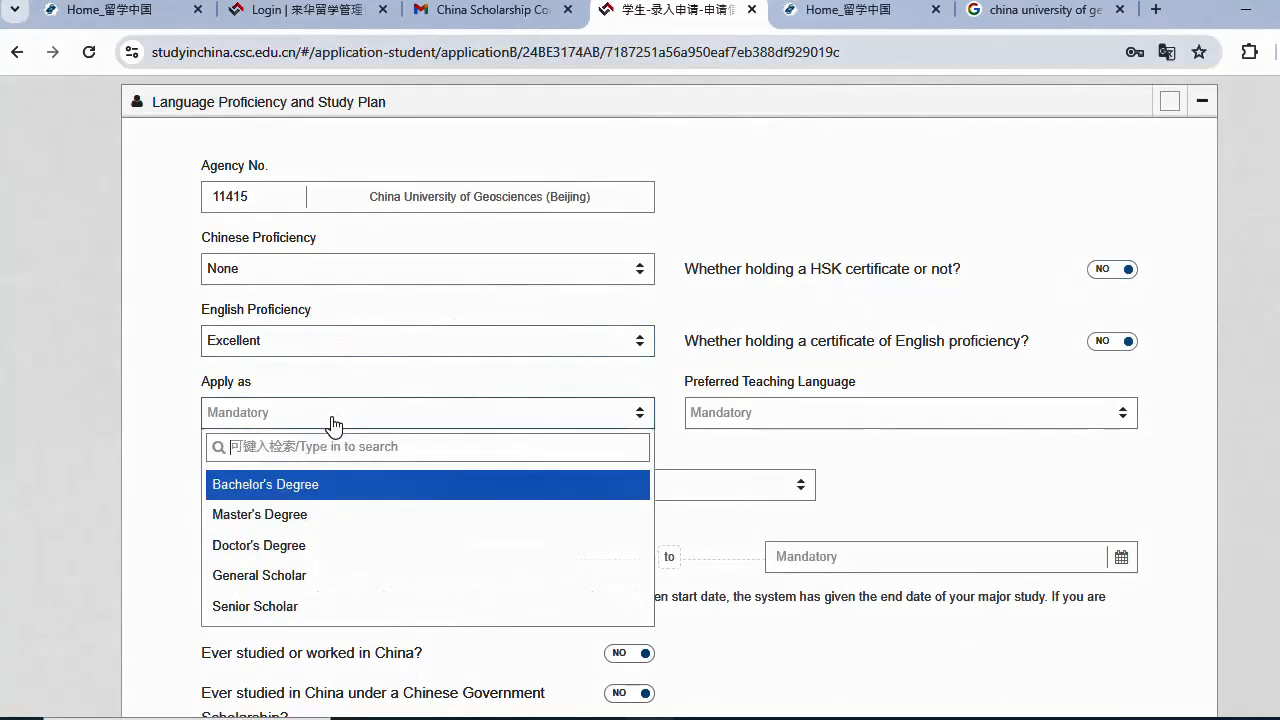
click(330, 516)
click(740, 418)
click(740, 420)
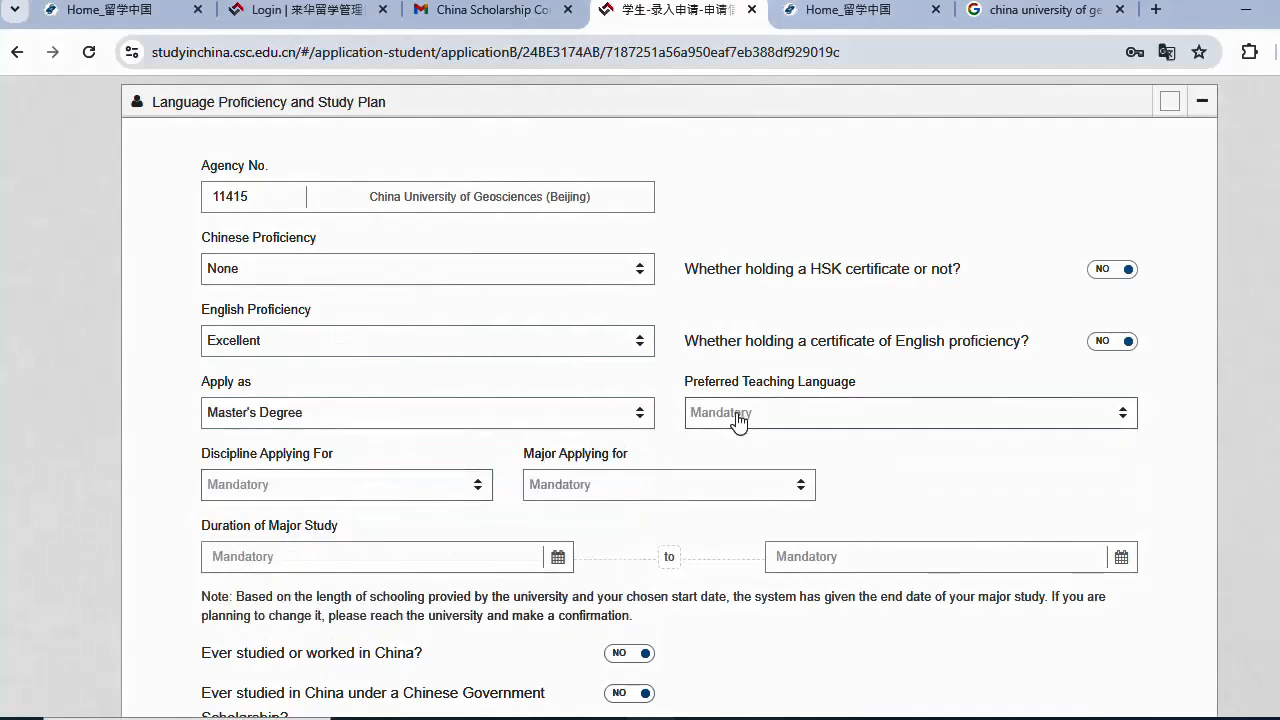
click(740, 420)
click(712, 516)
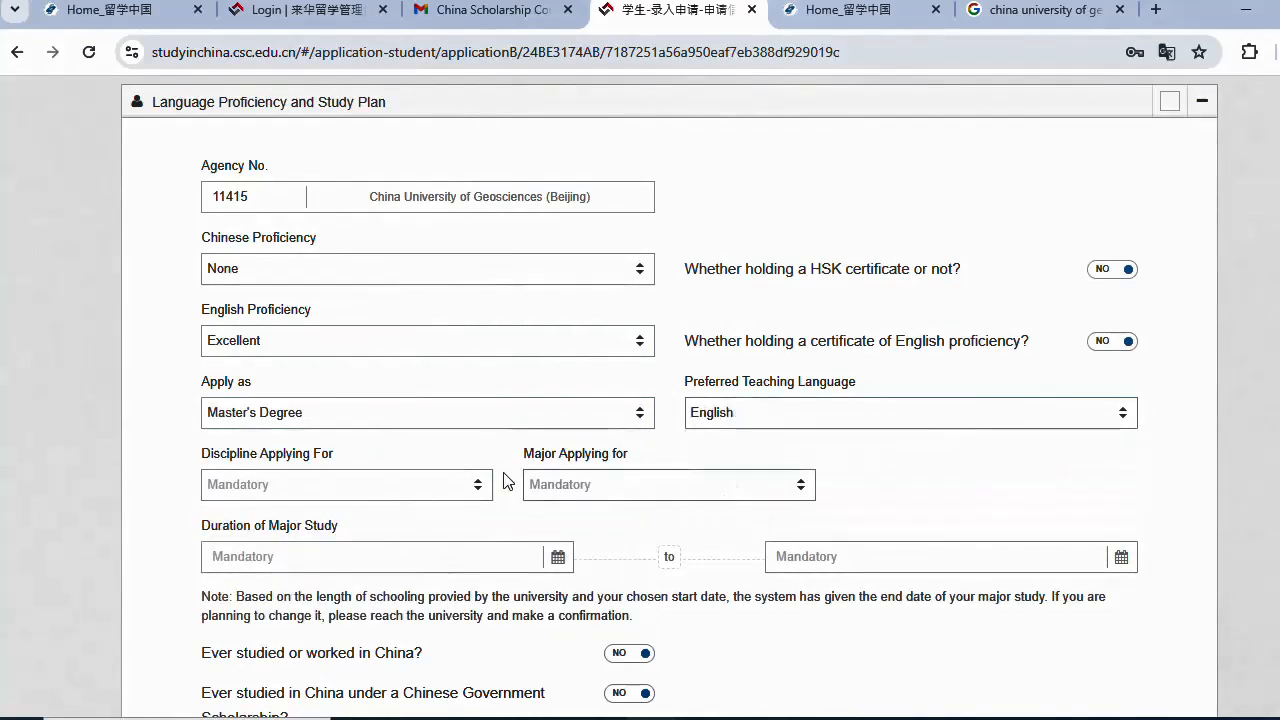
- Choose Engineering as the discipline and Petroleum and Natural Gas Engineering as the major
click(415, 490)
click(413, 489)
click(415, 490)
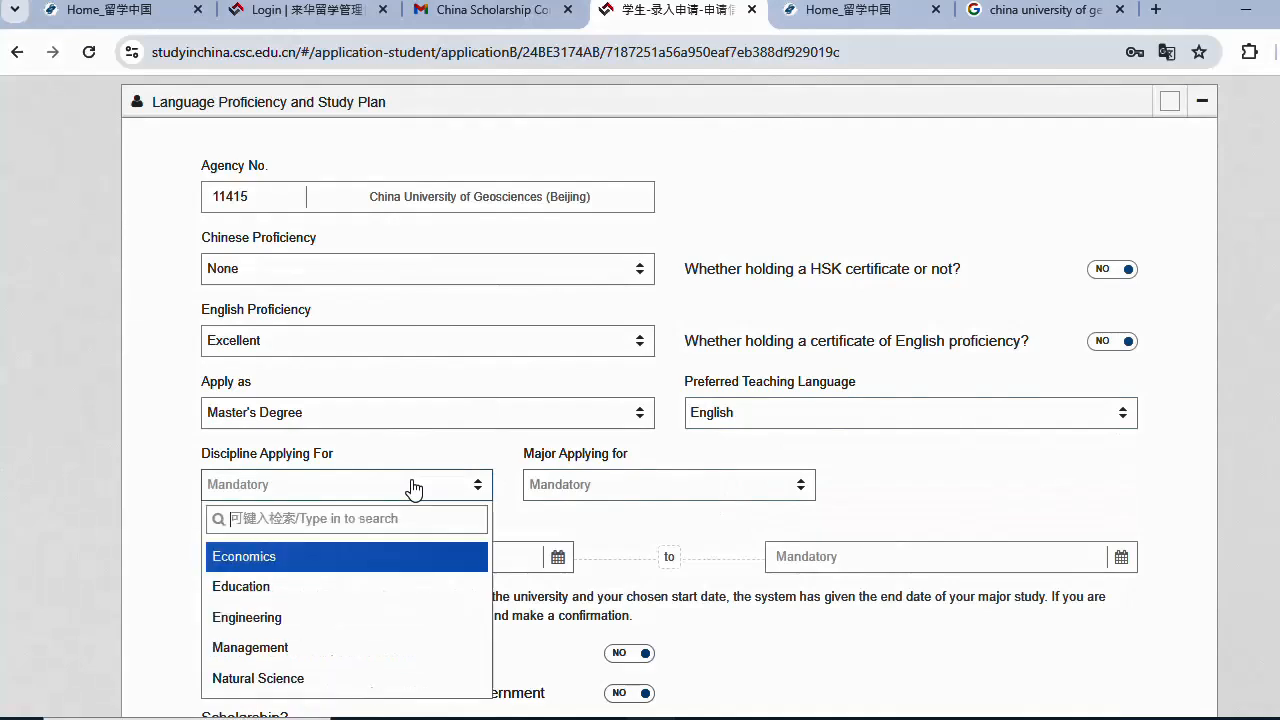
scroll(363, 640, down, 1)
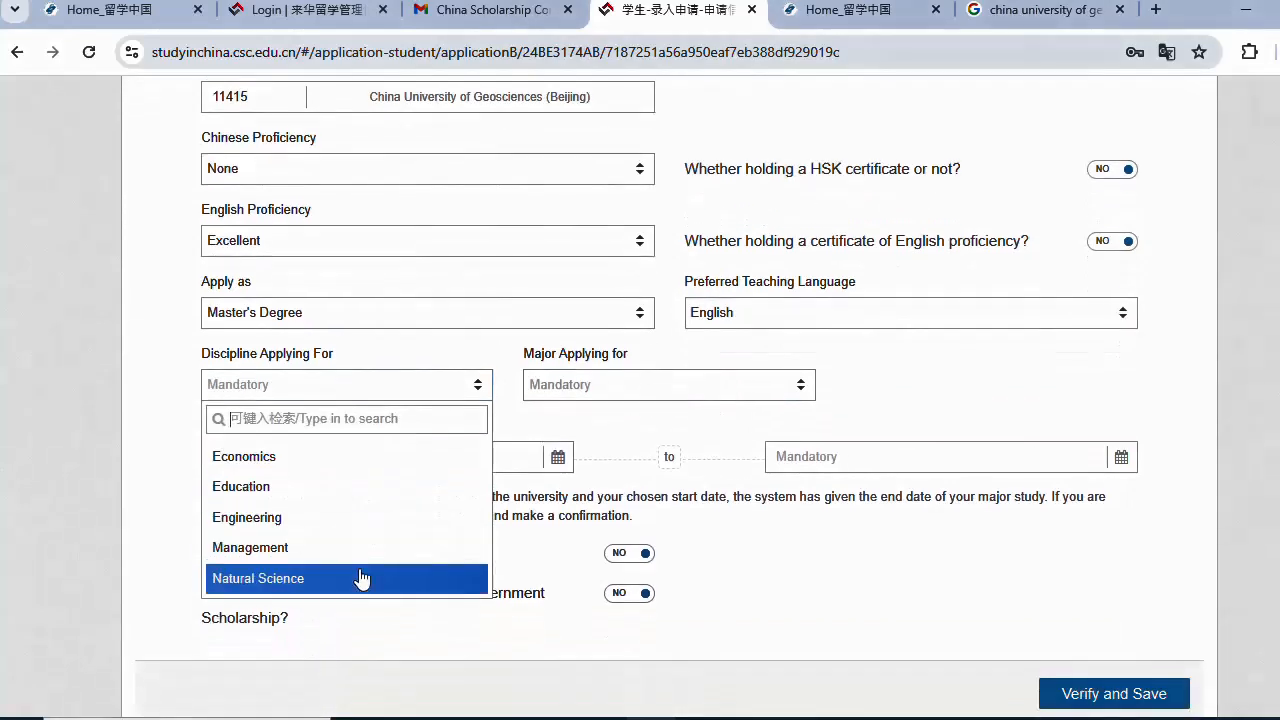
click(357, 518)
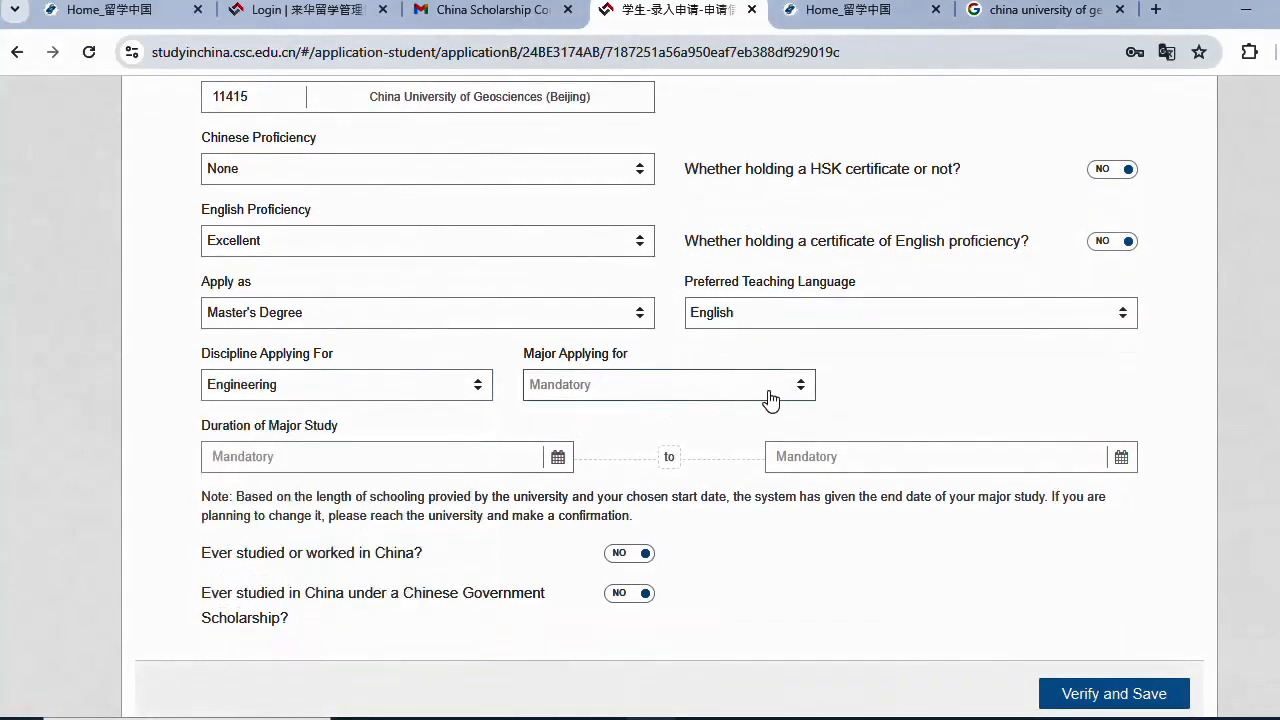
click(803, 392)
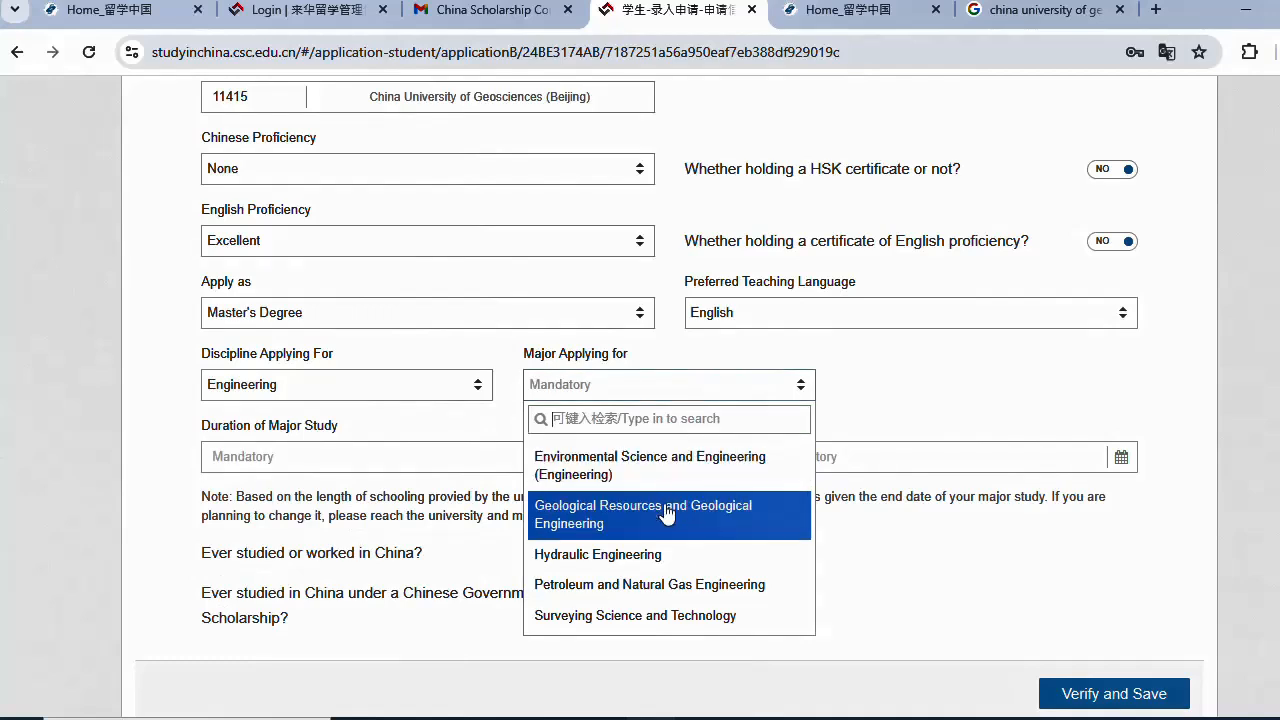
click(615, 588)
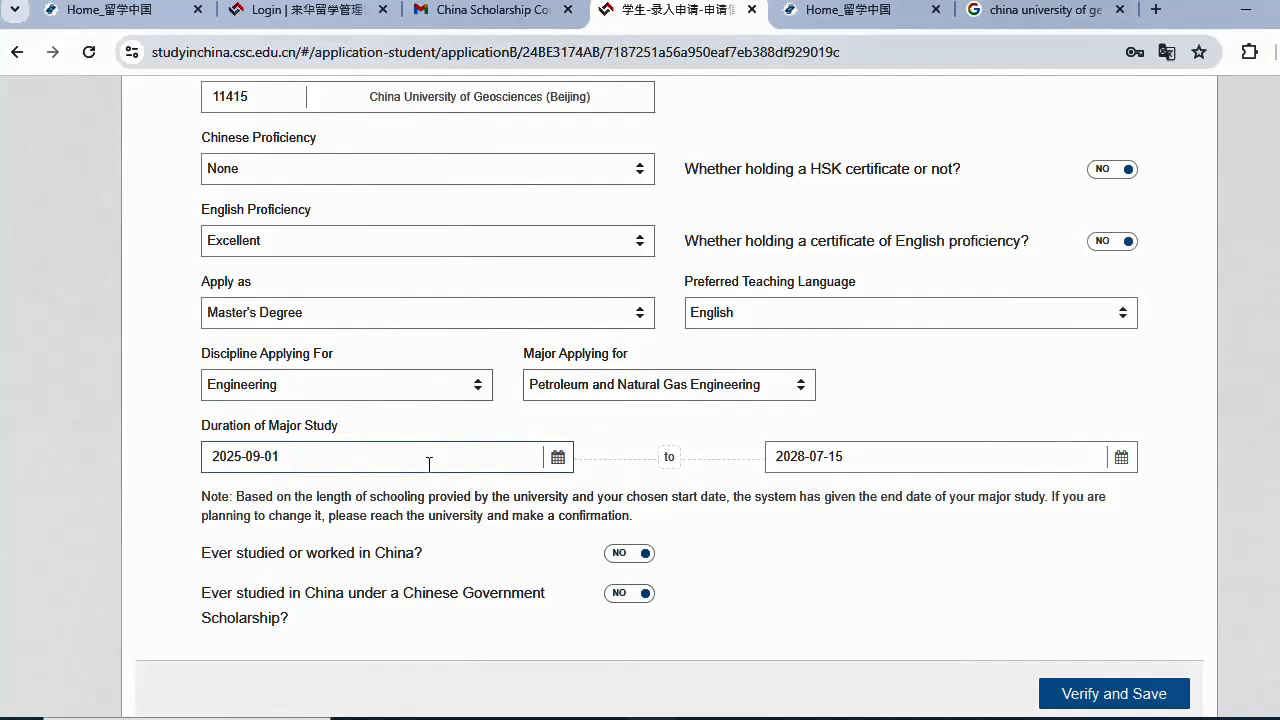
- Verify and save the study plan details
scroll(440, 480, down, 2)
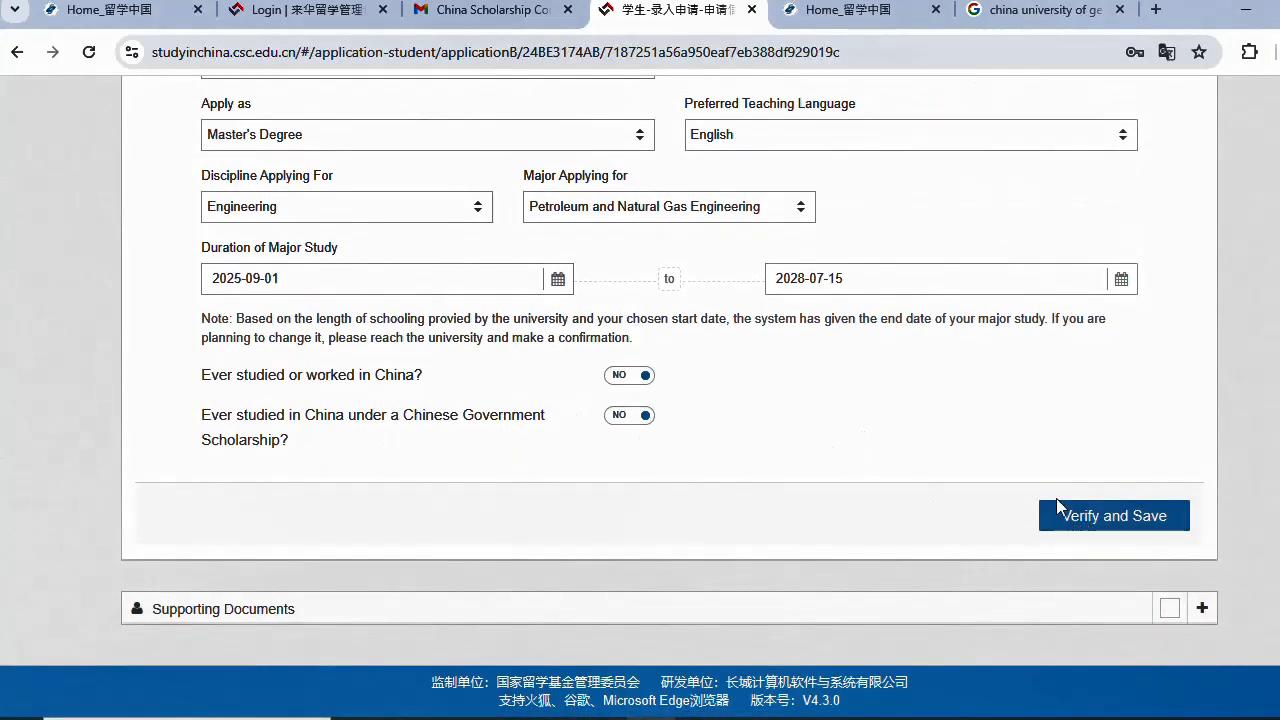
scroll(1056, 498, up, 5)
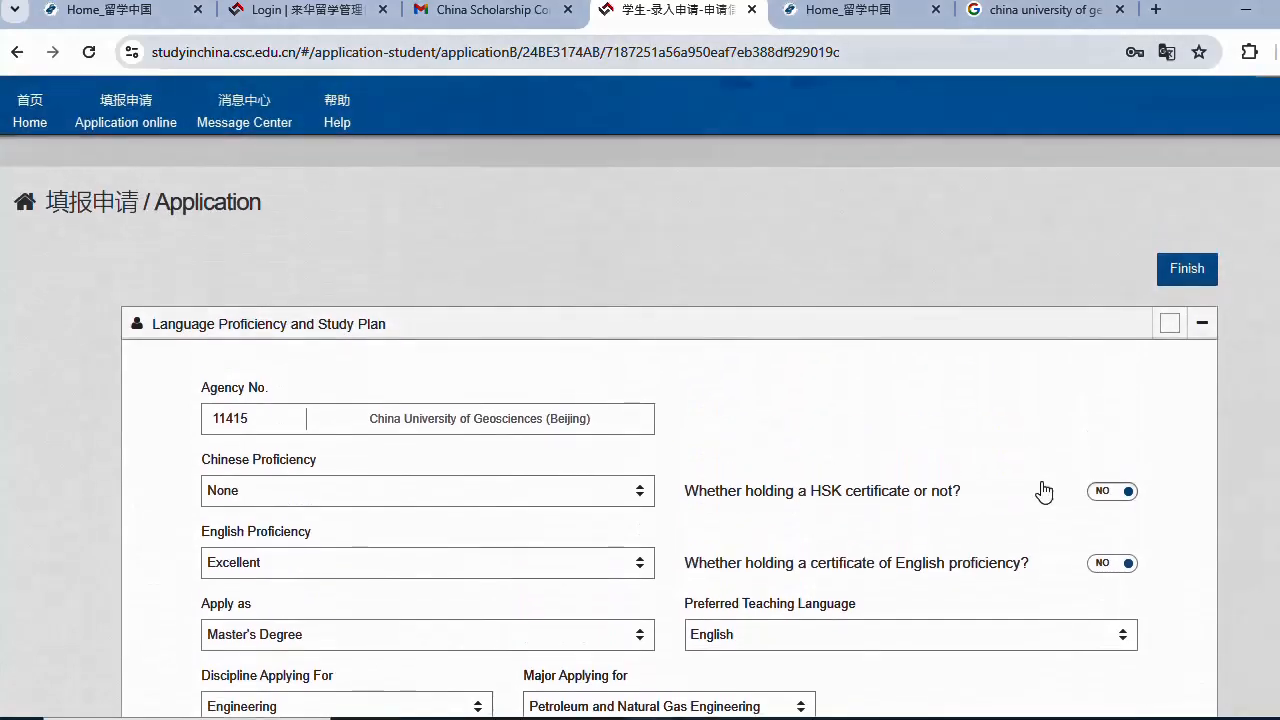
scroll(1045, 497, down, 5)
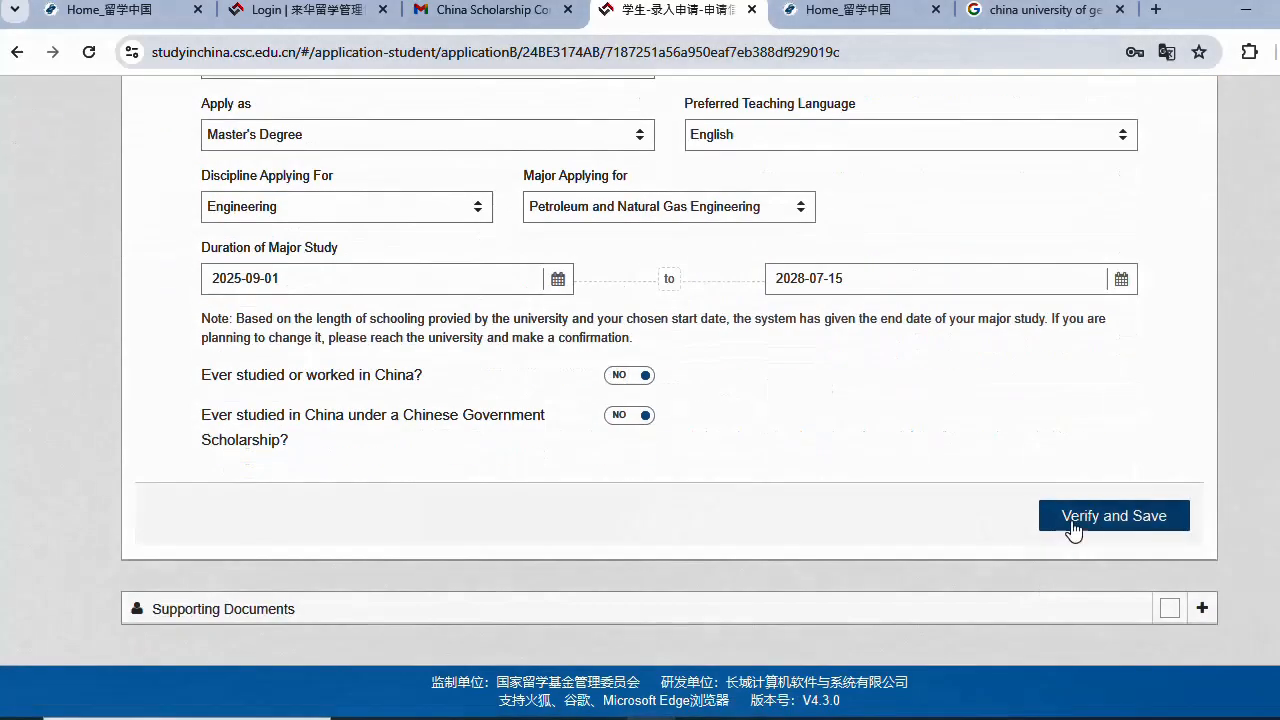
click(1072, 526)
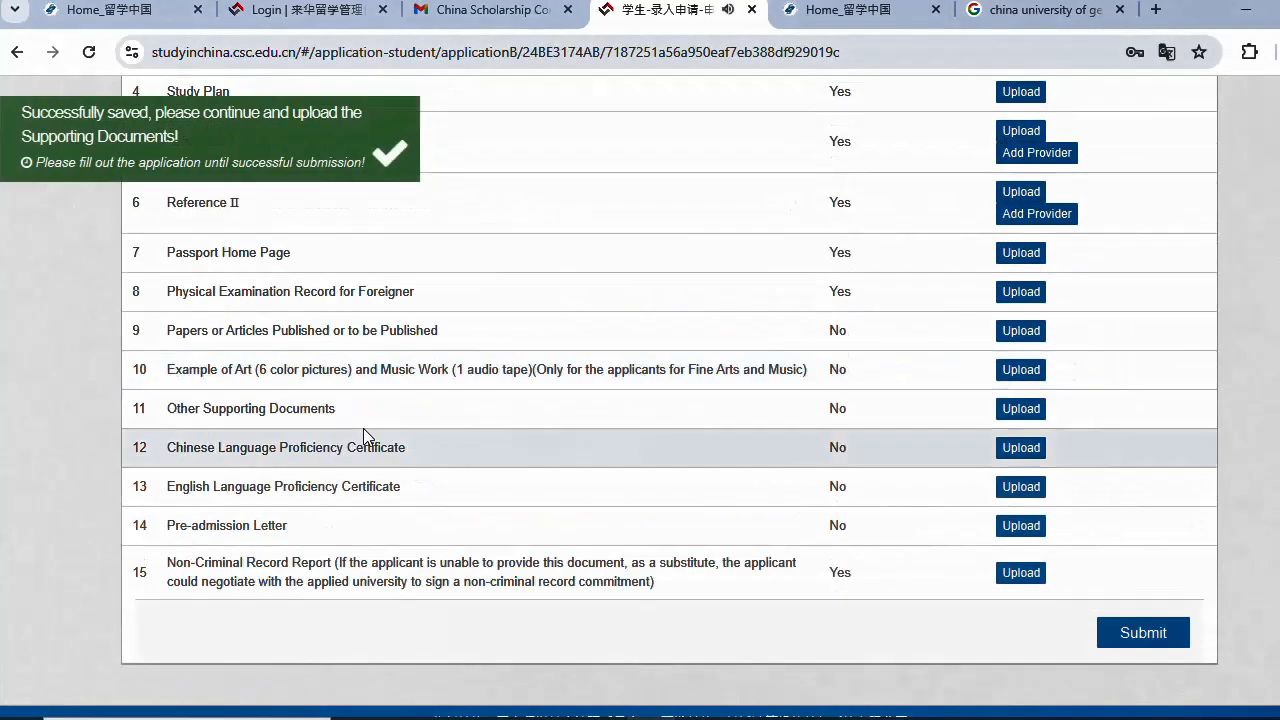
- Review the supporting documents list, highlighting the (Notarized Copy) requirements and the Reference I entry
scroll(431, 398, up, 3)
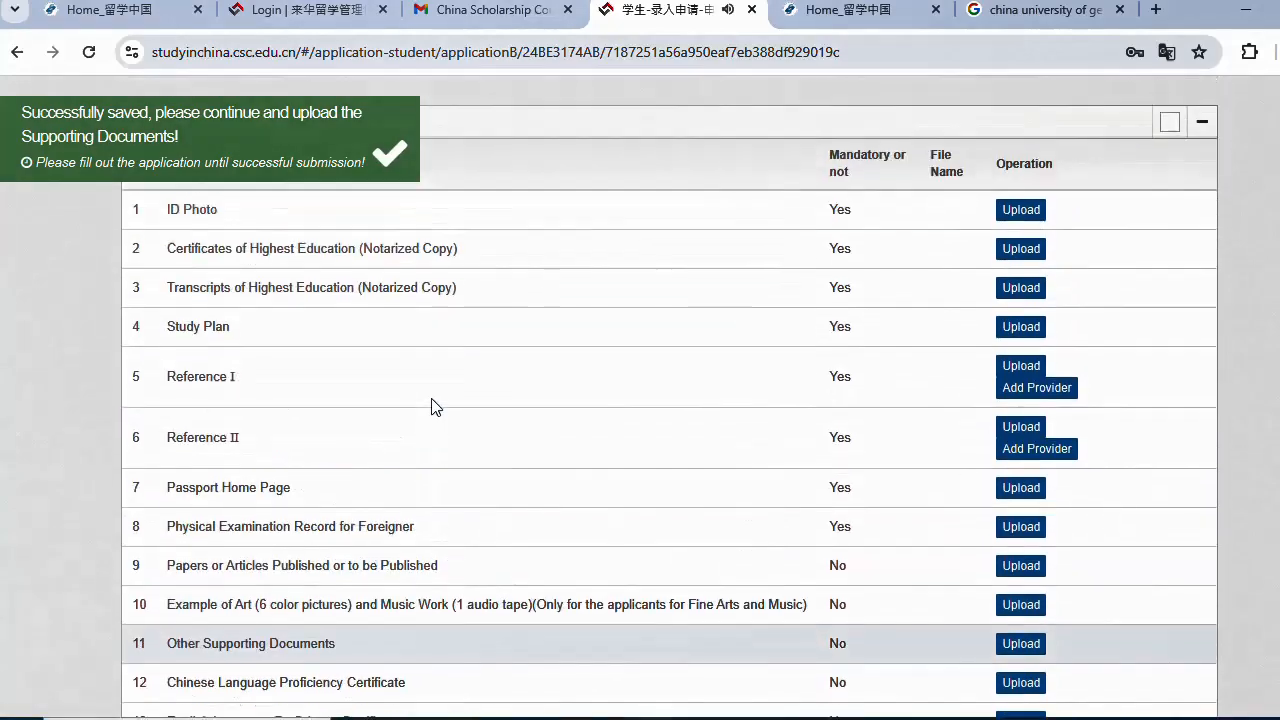
scroll(431, 405, up, 4)
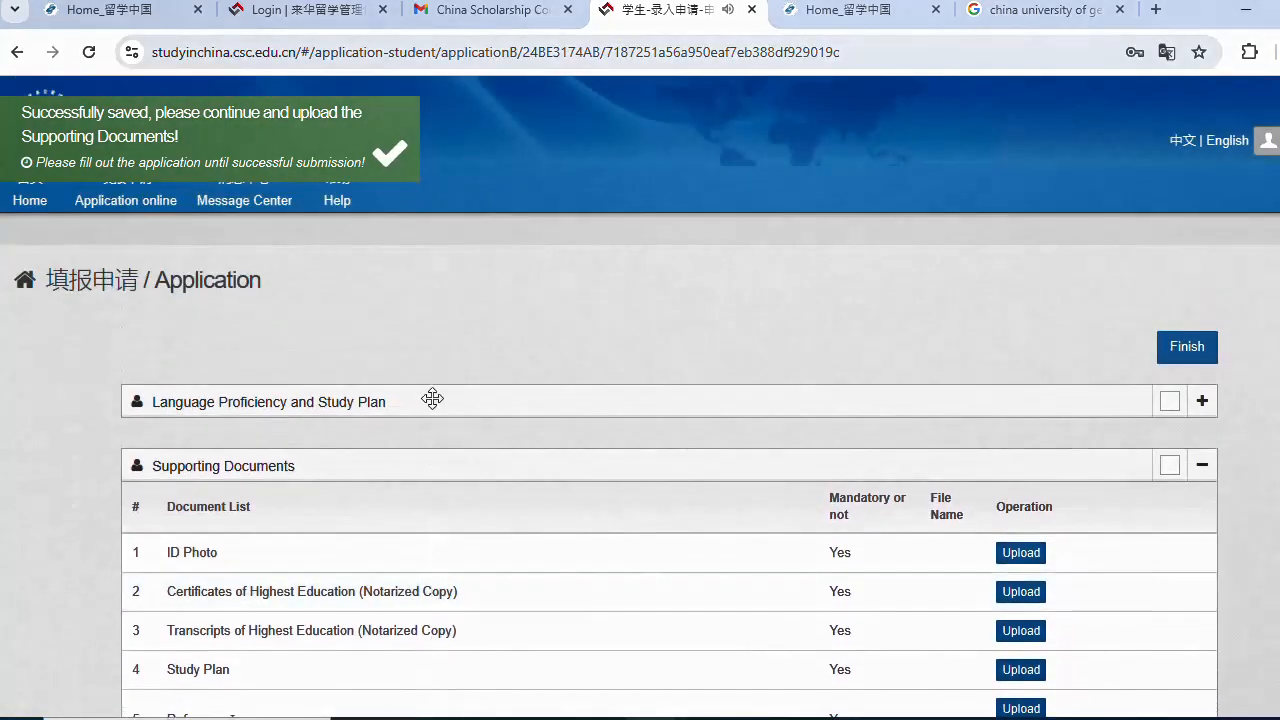
scroll(433, 398, down, 1)
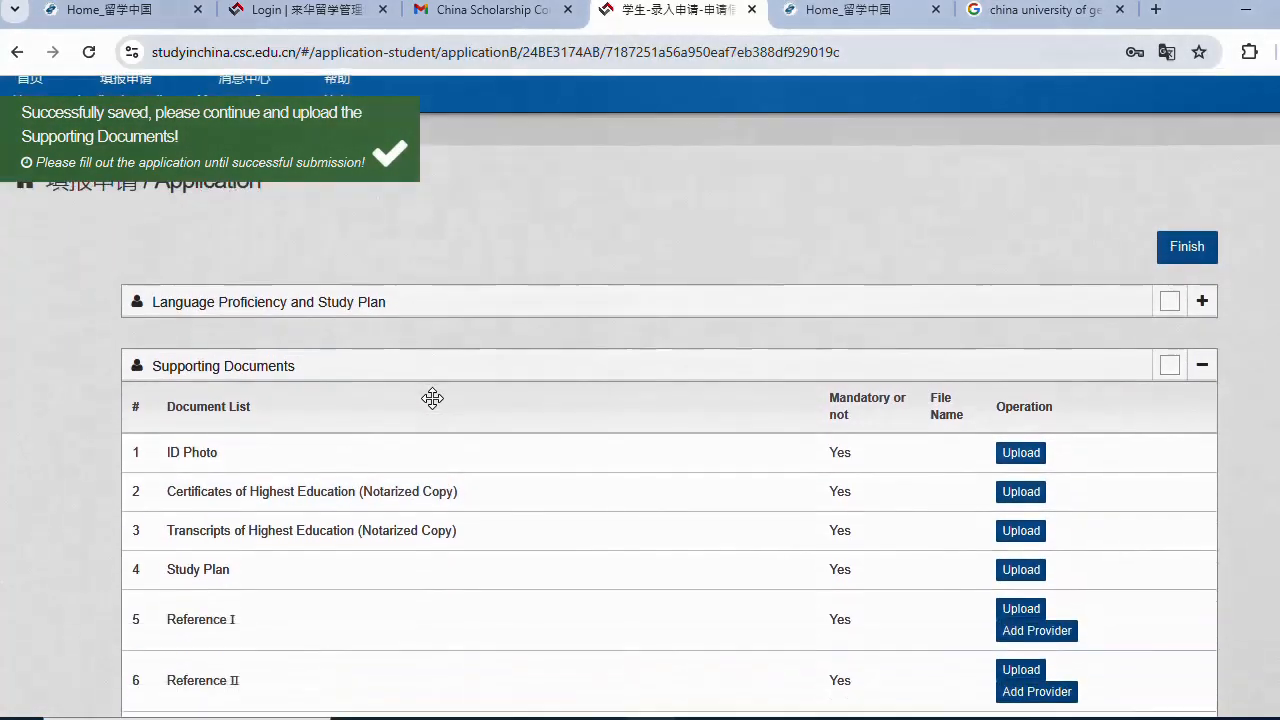
scroll(432, 399, down, 2)
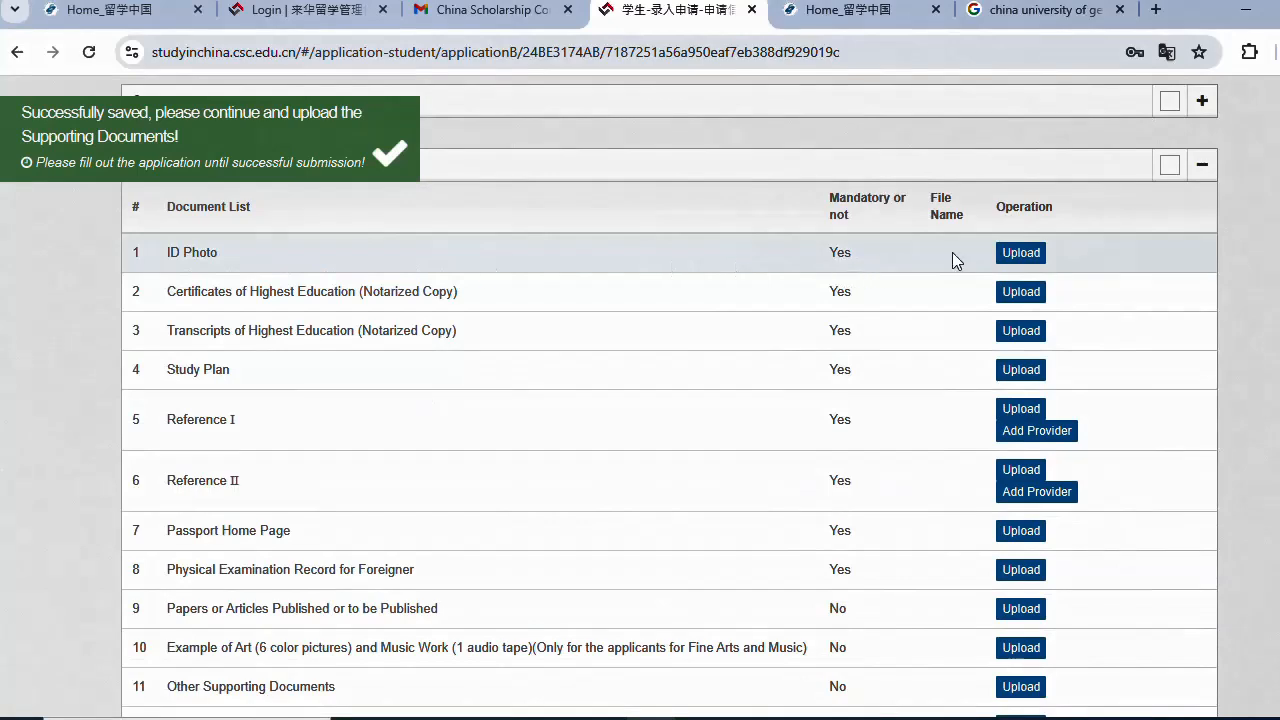
drag(165, 292, 446, 299)
click(398, 288)
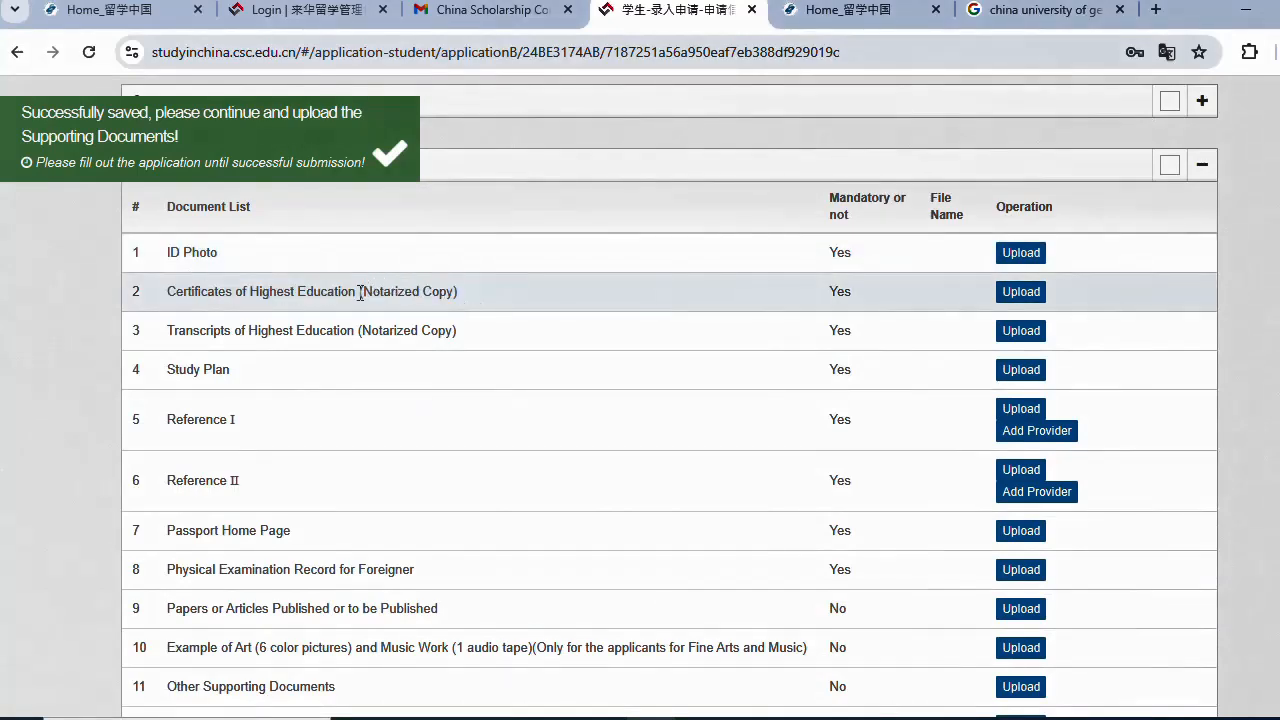
drag(360, 293, 456, 296)
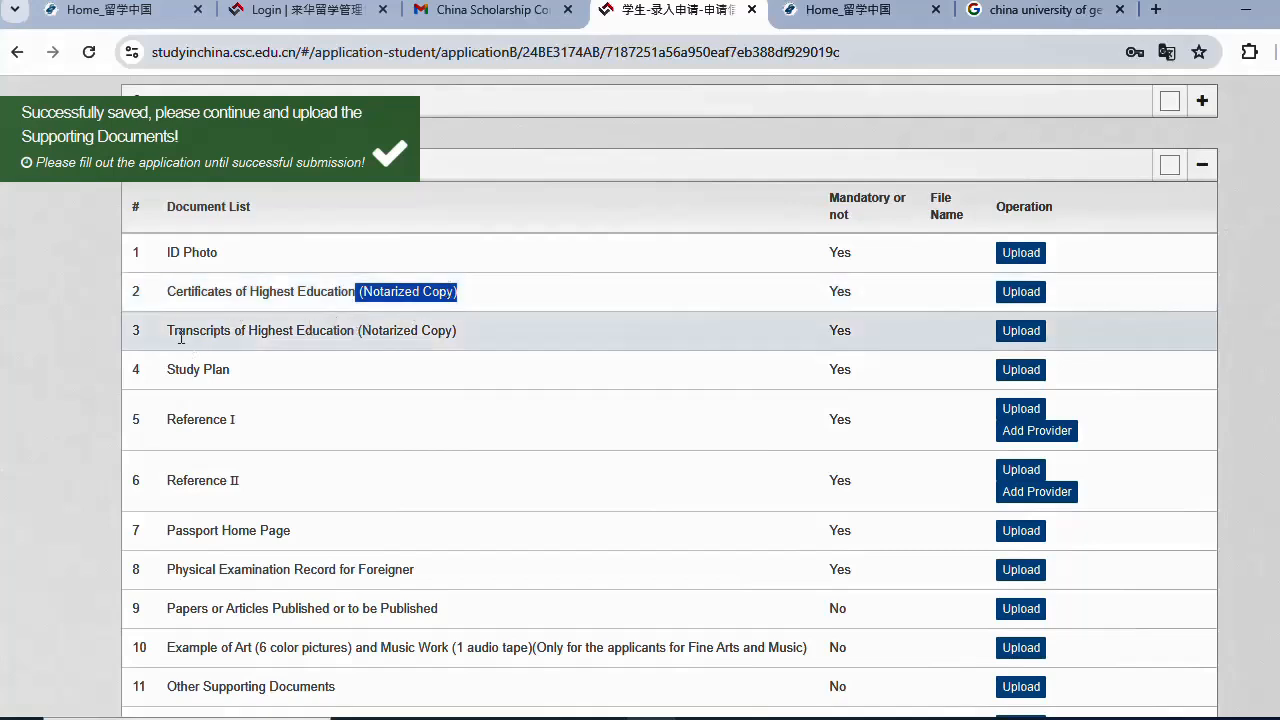
drag(360, 330, 503, 342)
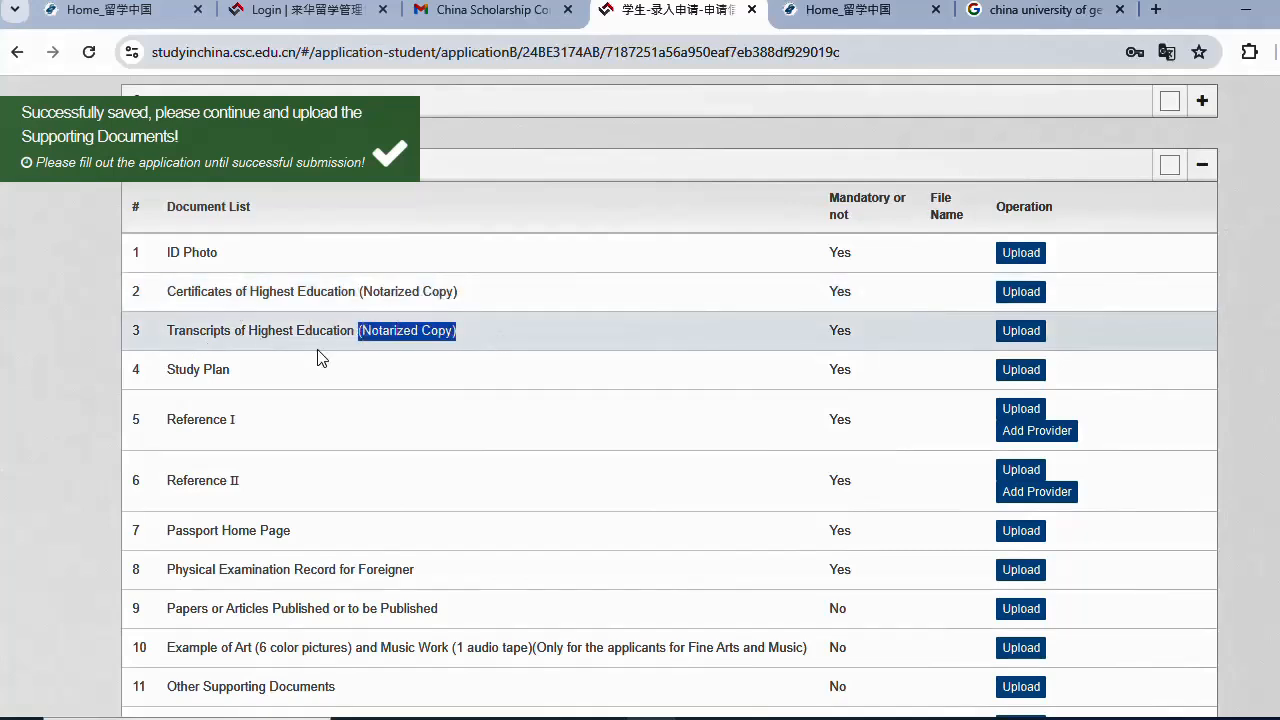
click(234, 373)
drag(181, 372, 240, 420)
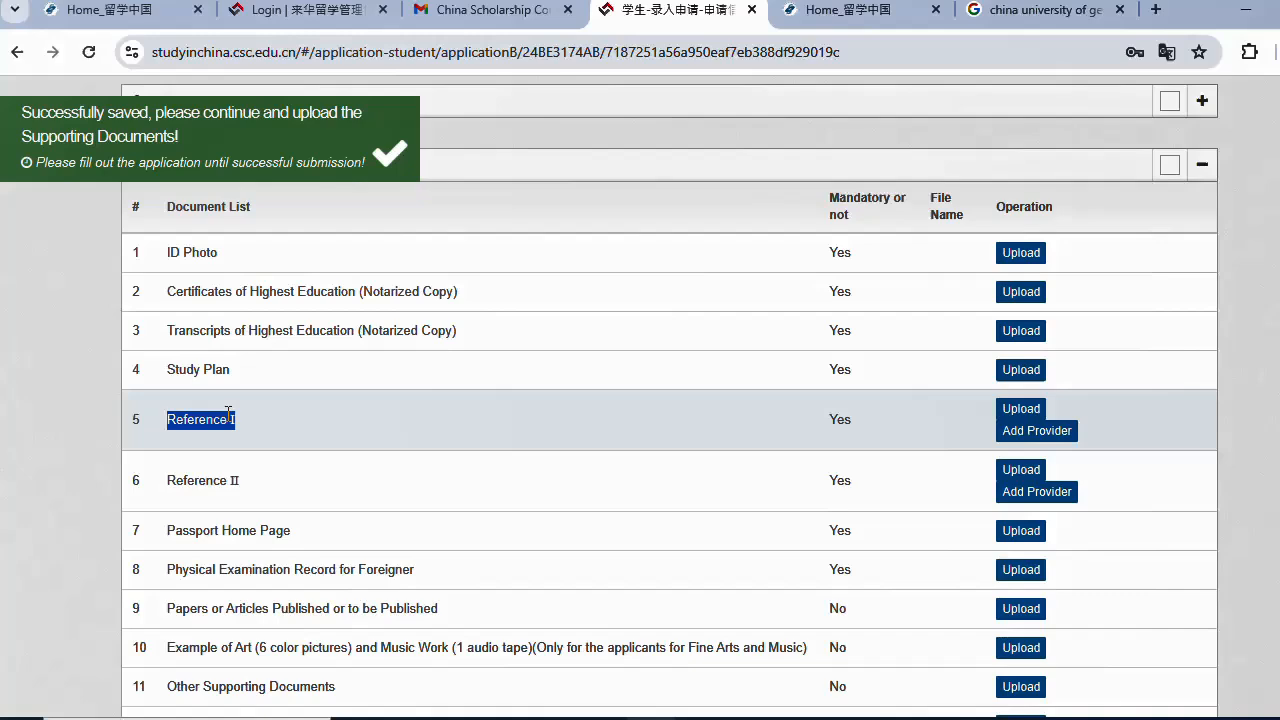
- Start uploading Reference I, then choose No in the Reminding dialog
click(1020, 410)
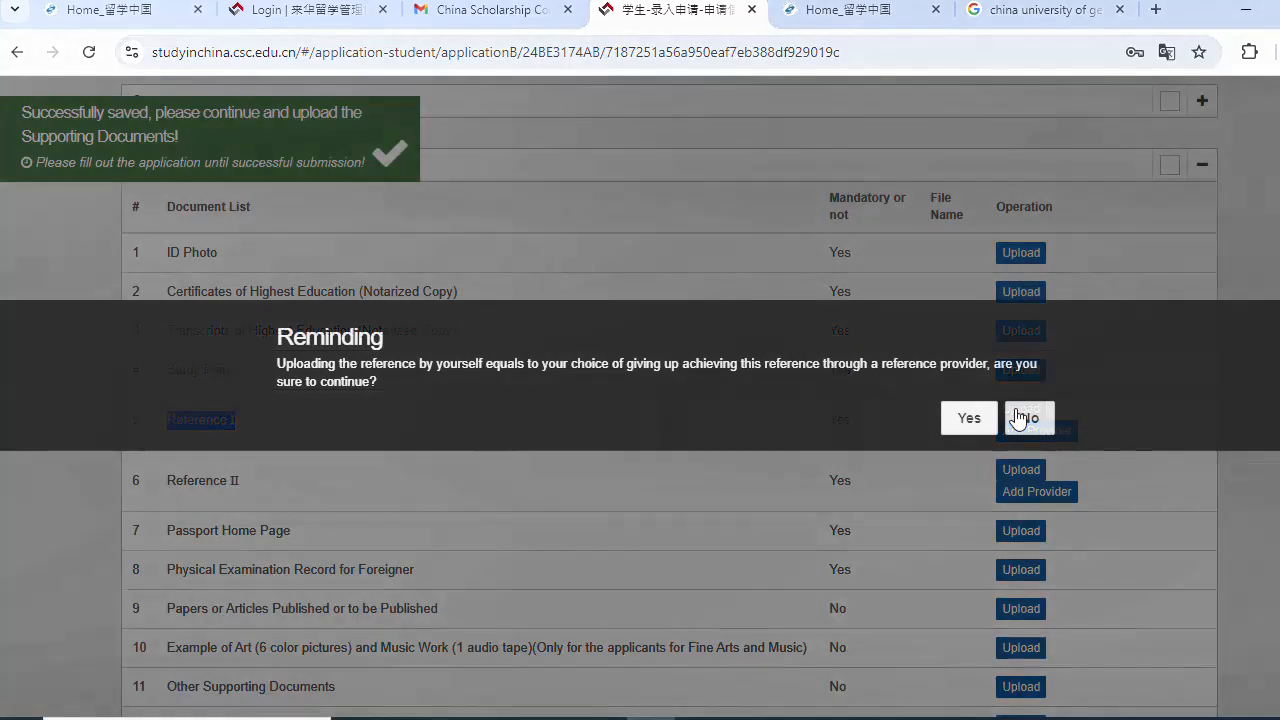
click(1017, 425)
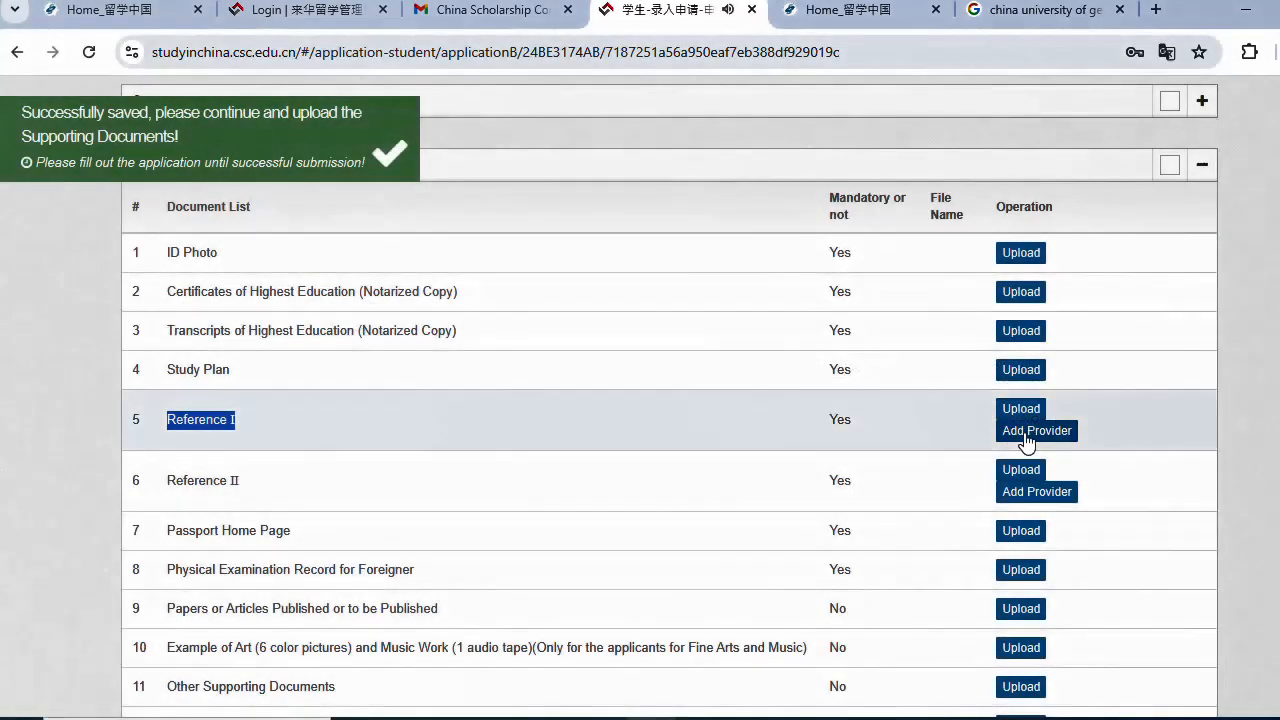
scroll(249, 440, down, 1)
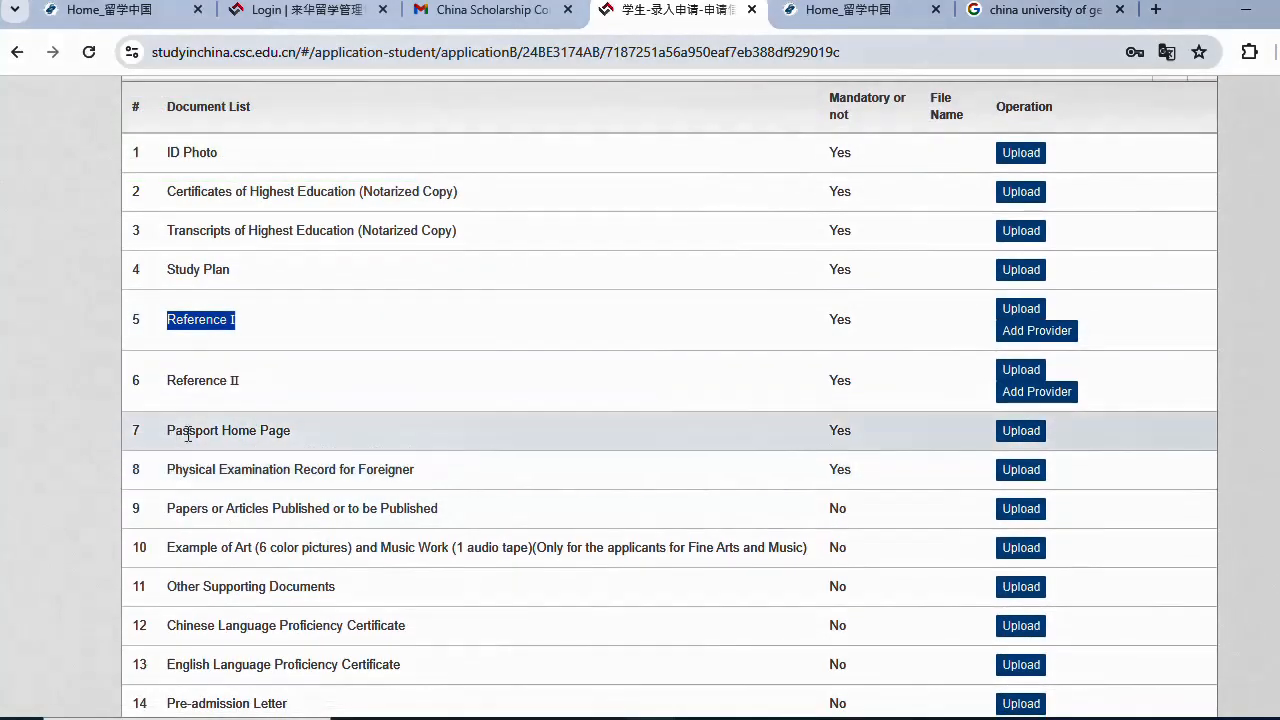
scroll(334, 486, down, 1)
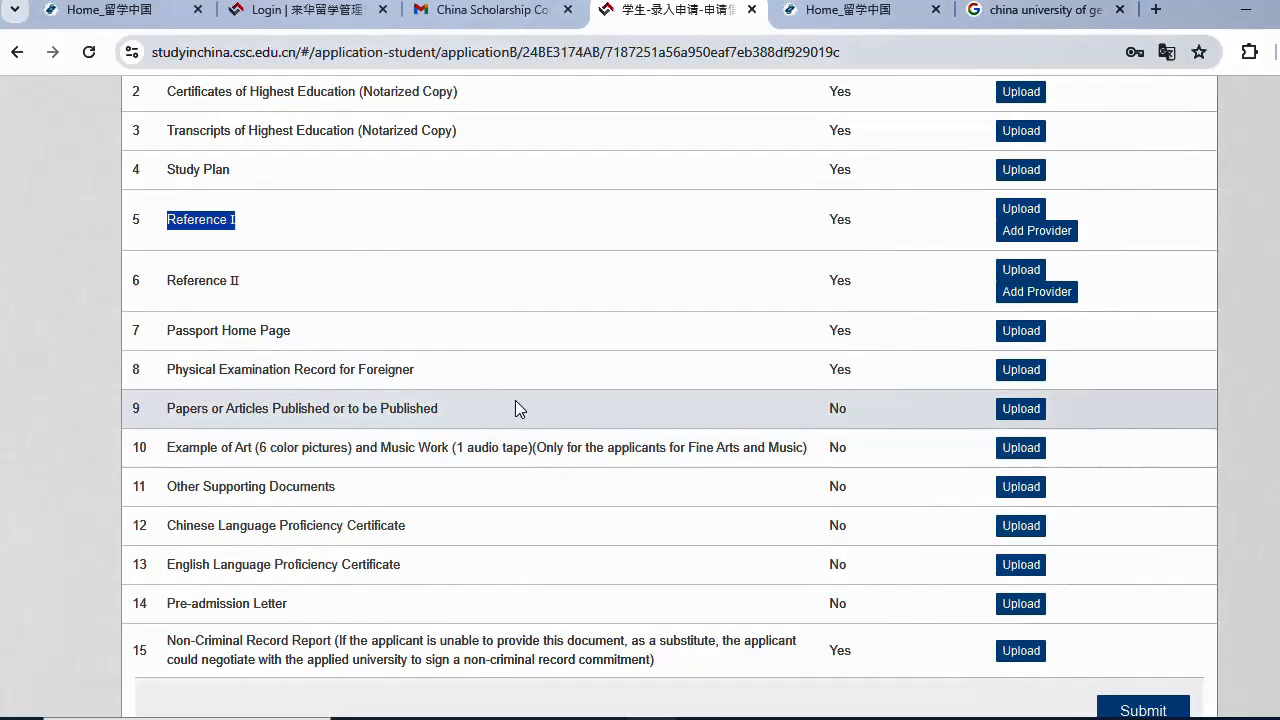
- Scroll through the 15-item supporting documents list down to Non-Criminal Record Report and back up
scroll(529, 391, up, 2)
scroll(825, 295, down, 1)
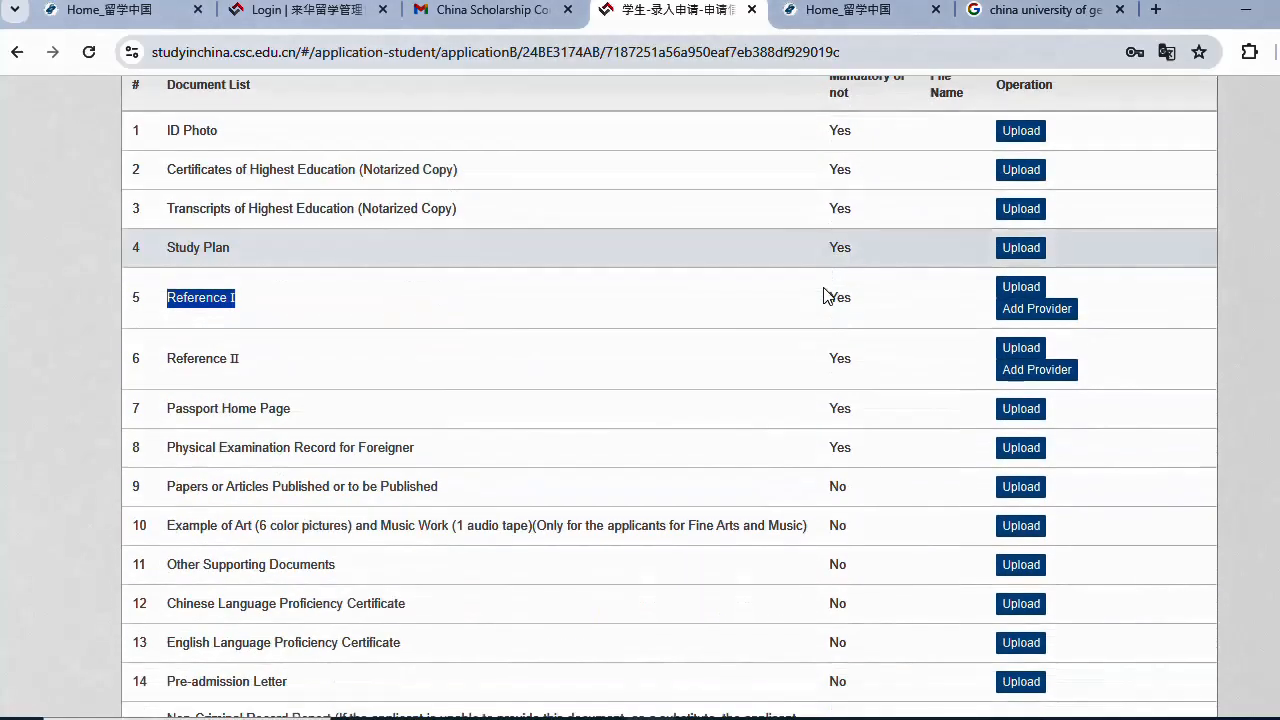
scroll(825, 295, down, 1)
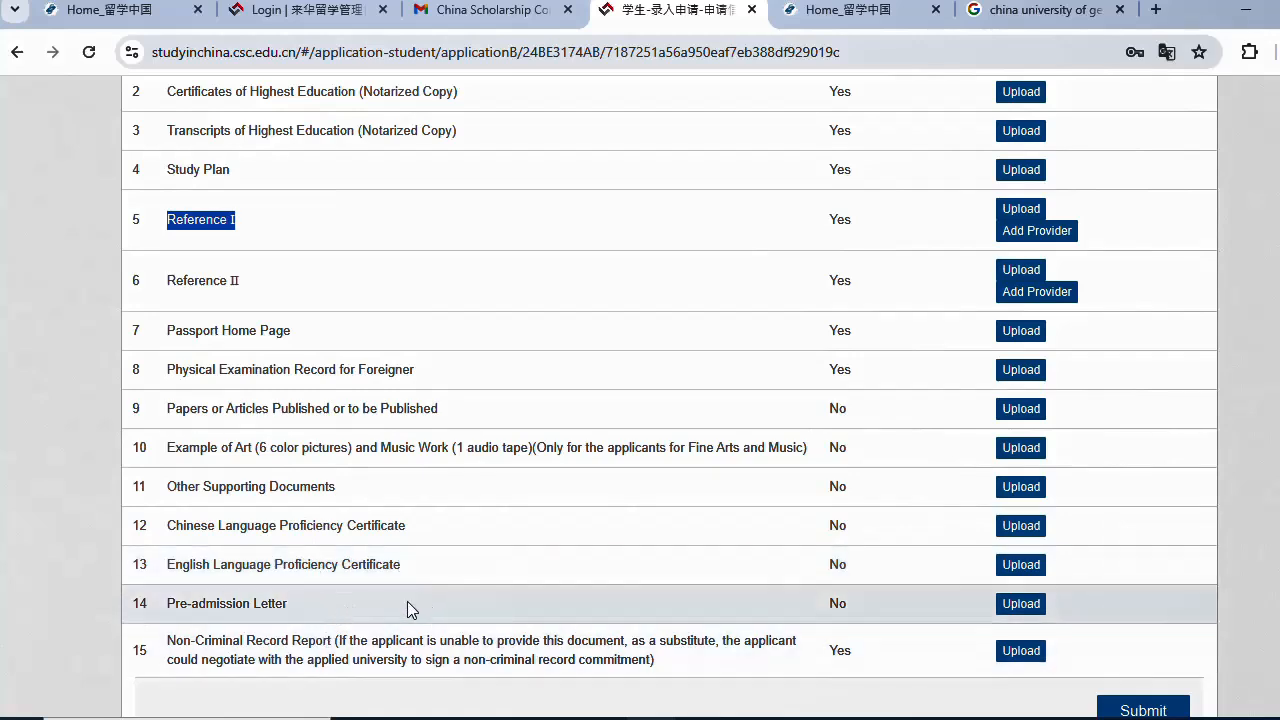
scroll(419, 601, down, 1)
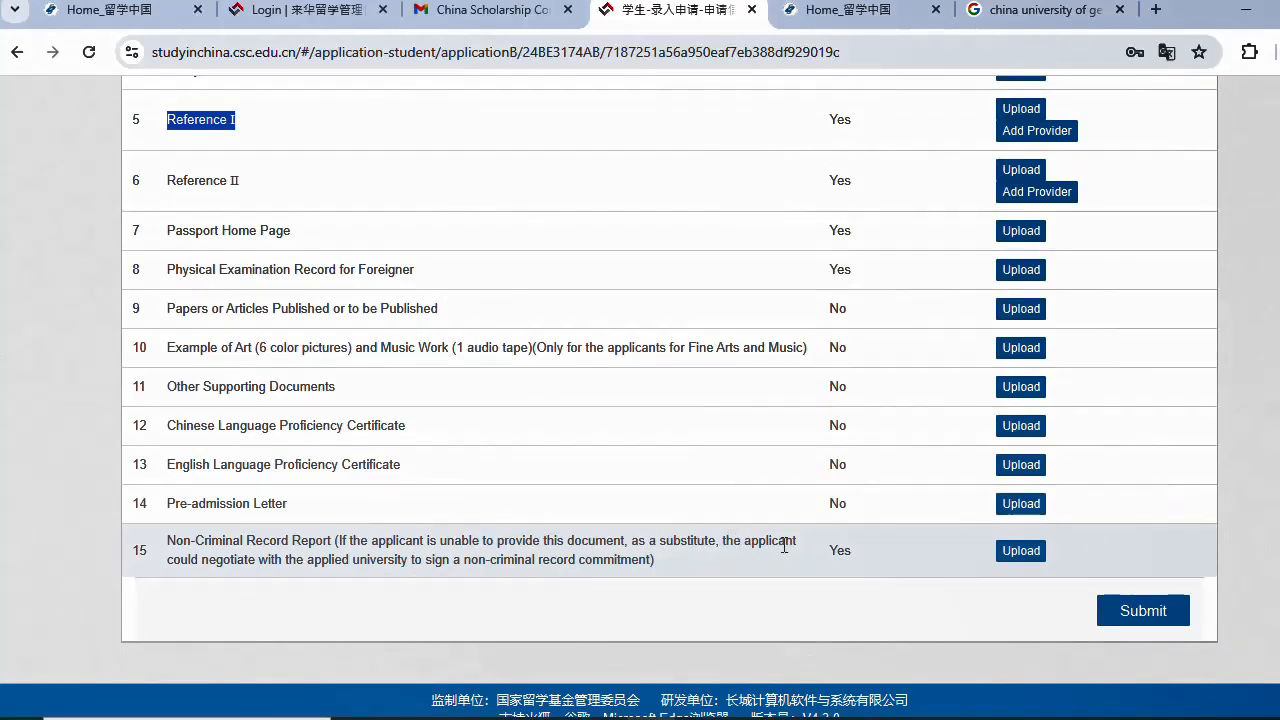
scroll(784, 546, up, 2)
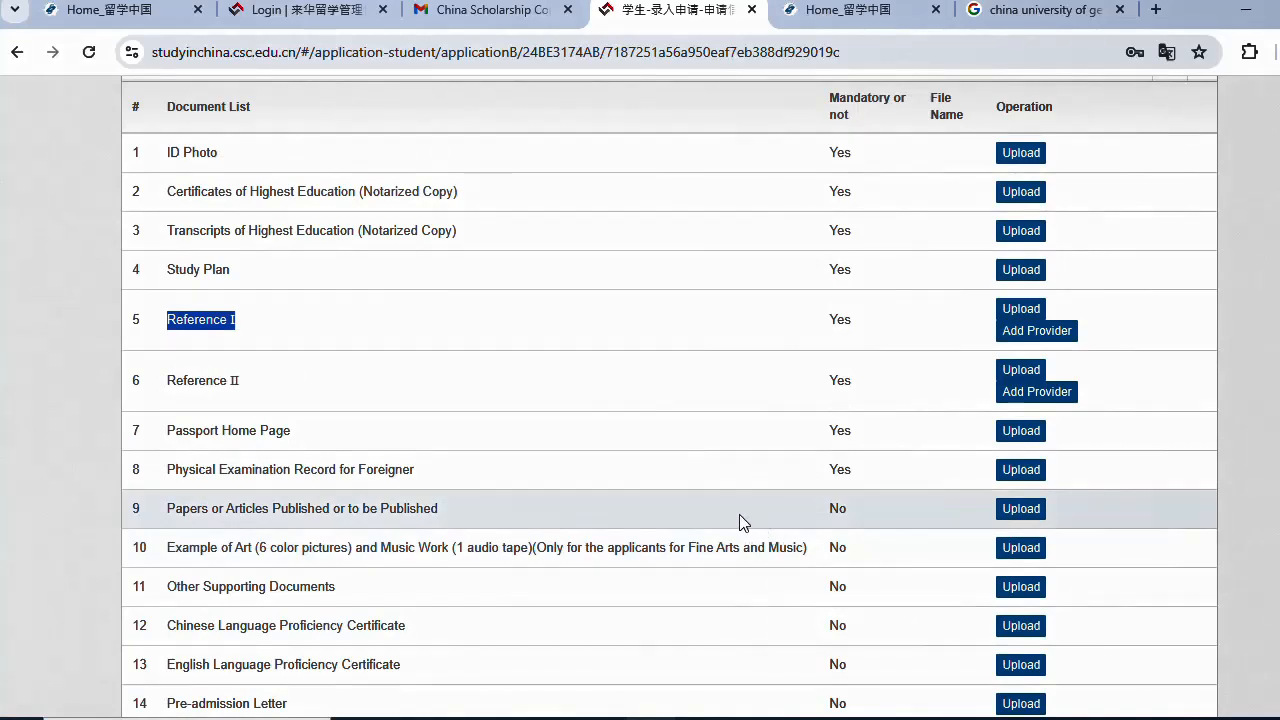
scroll(740, 514, down, 2)
scroll(747, 530, up, 2)
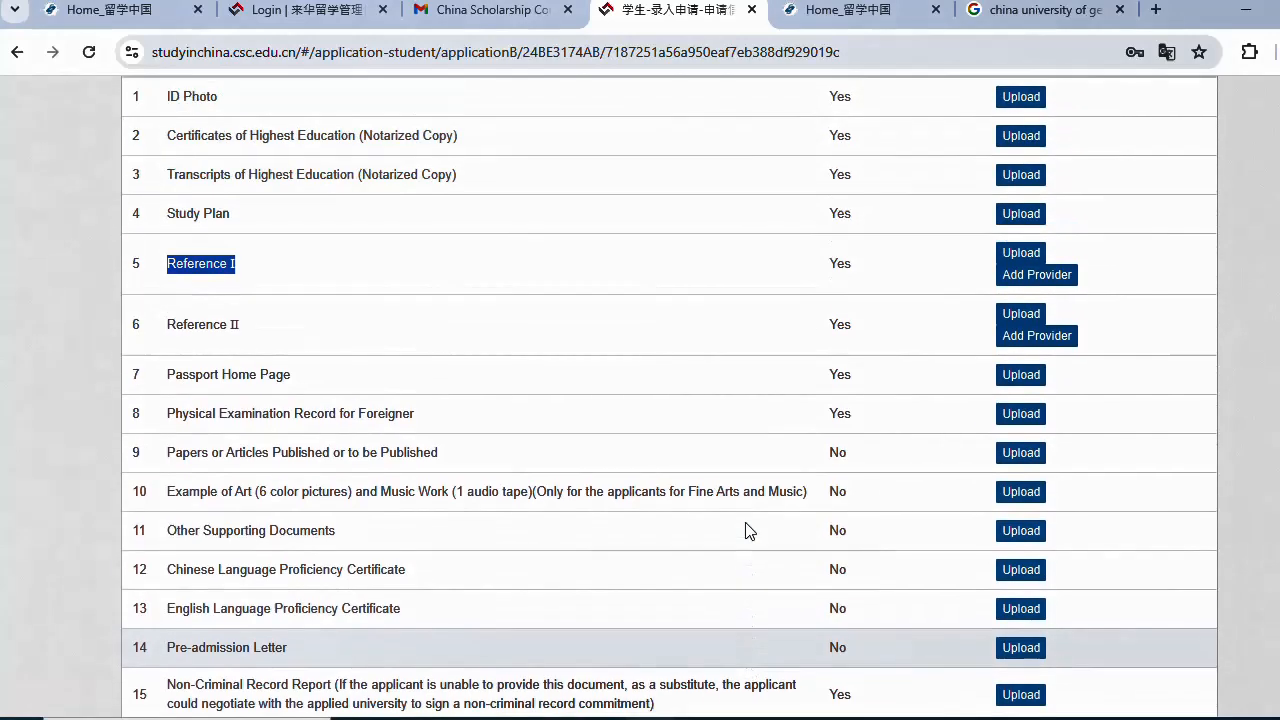
scroll(777, 634, down, 2)
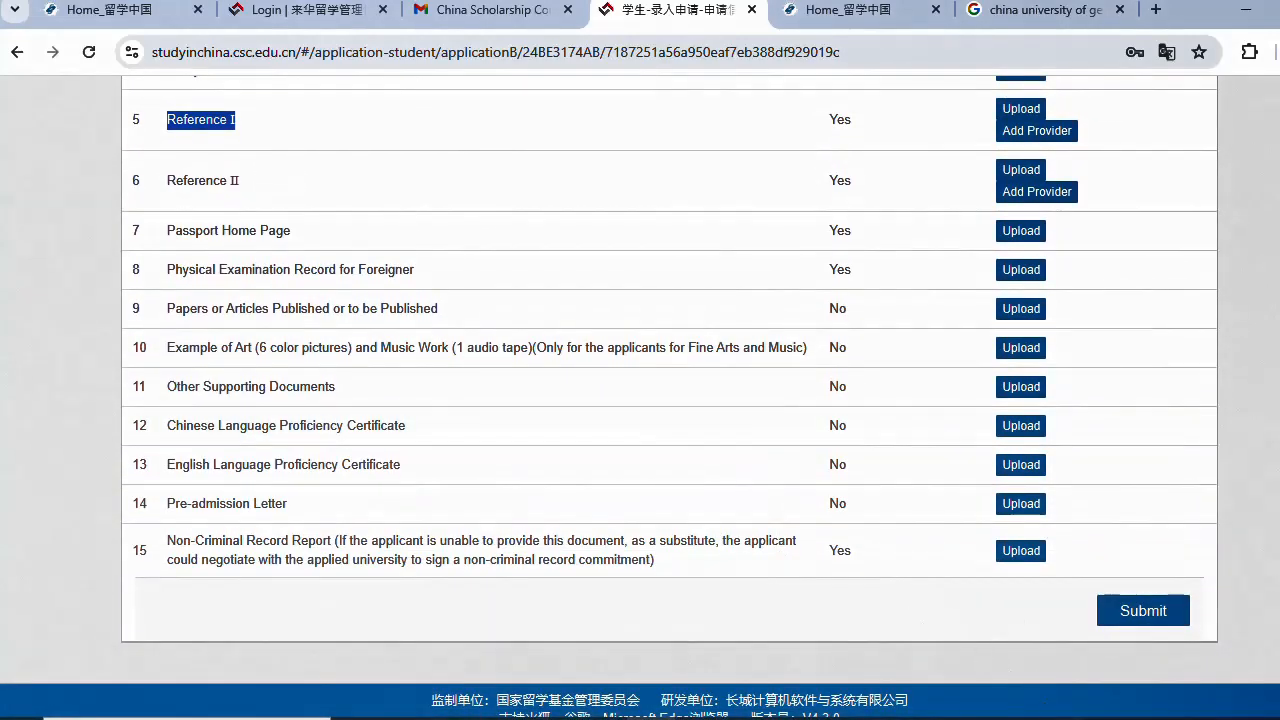
scroll(893, 600, up, 1)
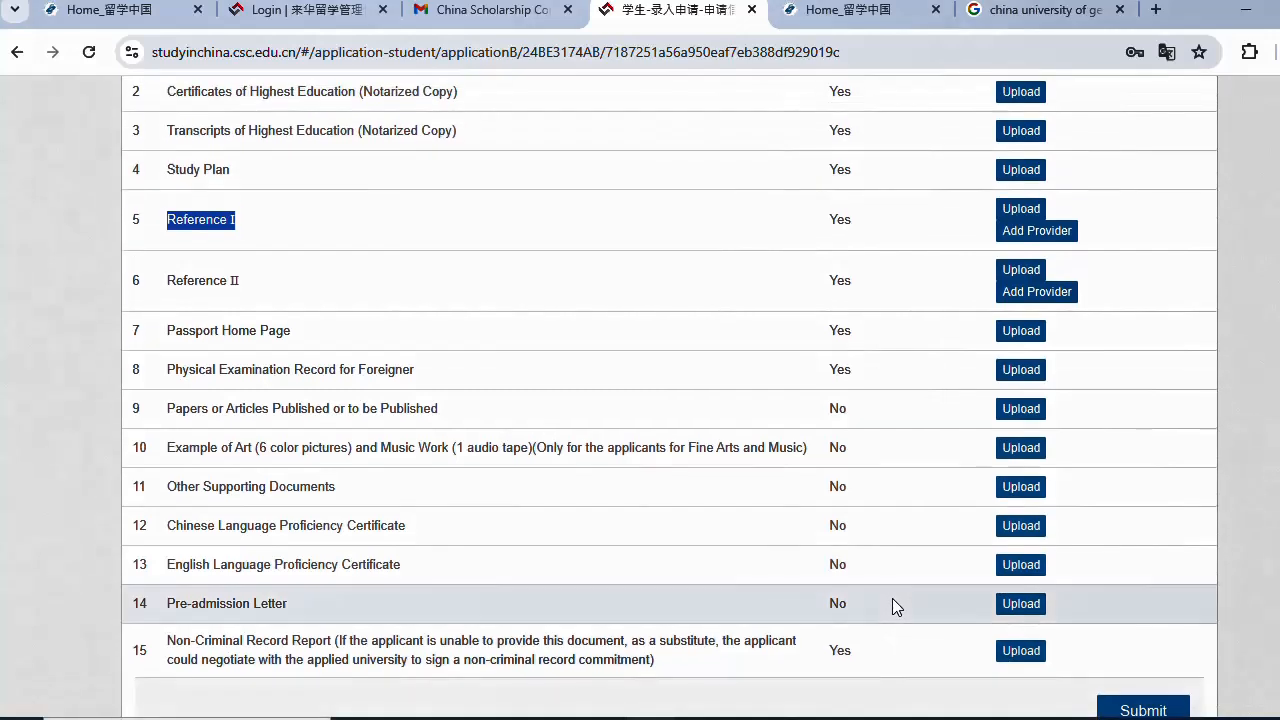
scroll(893, 599, up, 2)
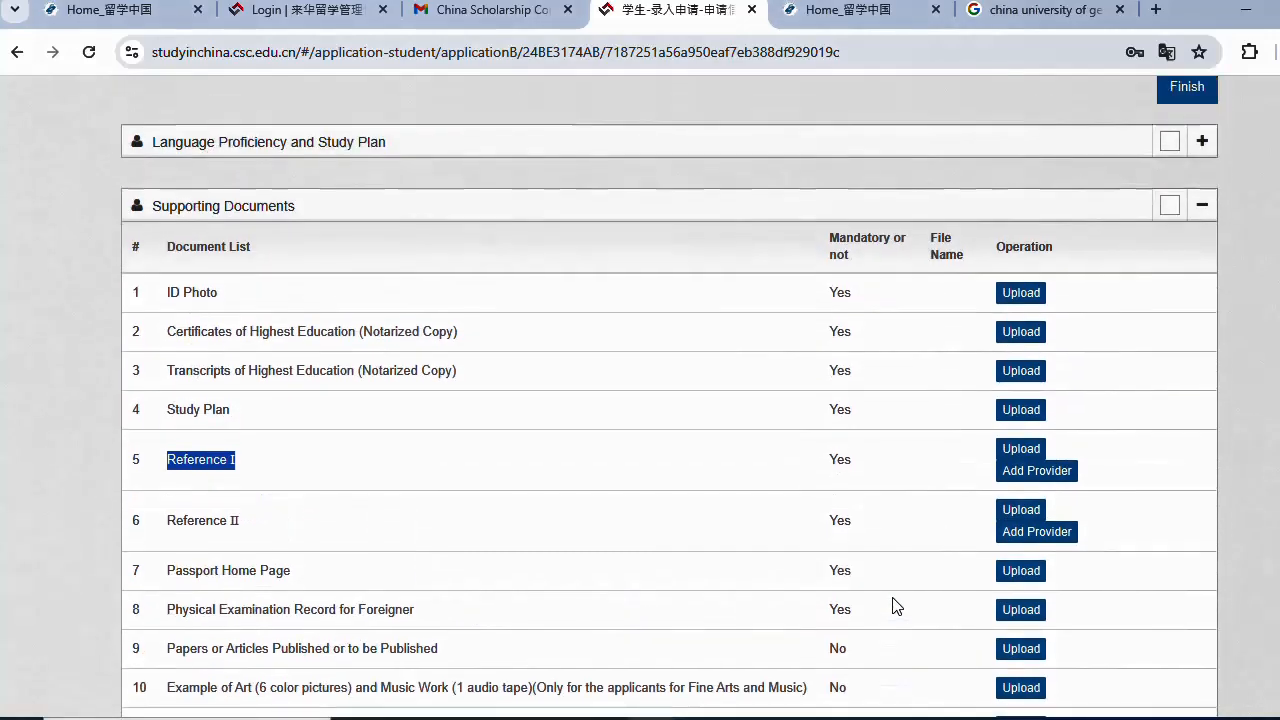